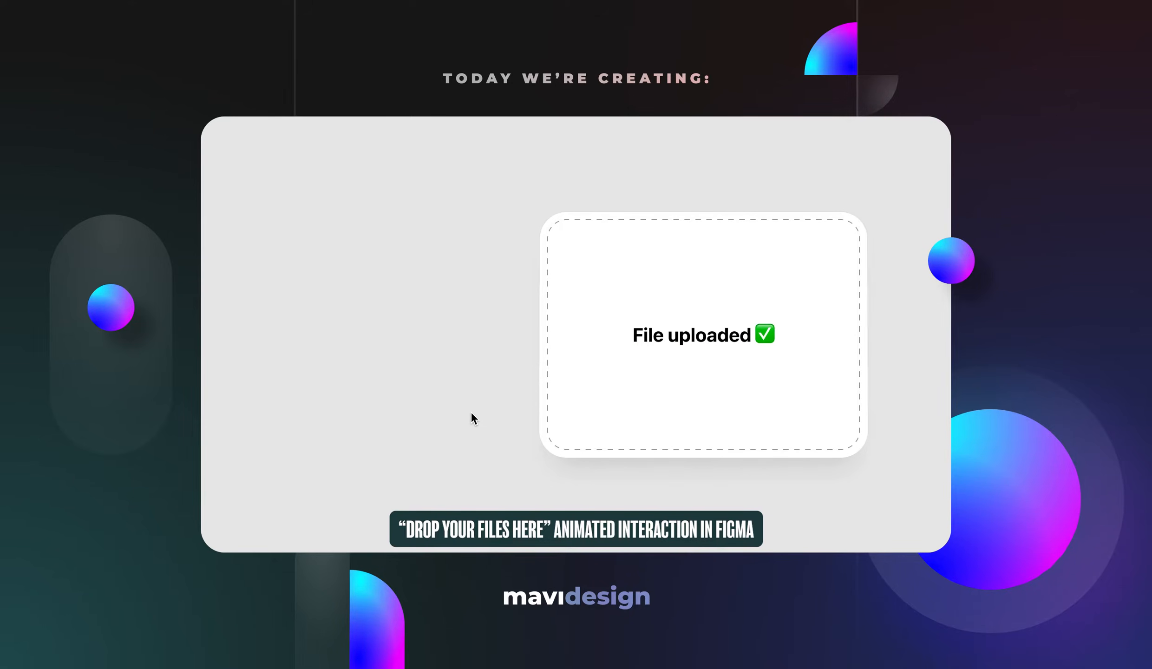
mouse_move(337, 249)
mouse_down()
mouse_move(520, 320)
mouse_move(576, 329)
mouse_move(345, 229)
mouse_up()
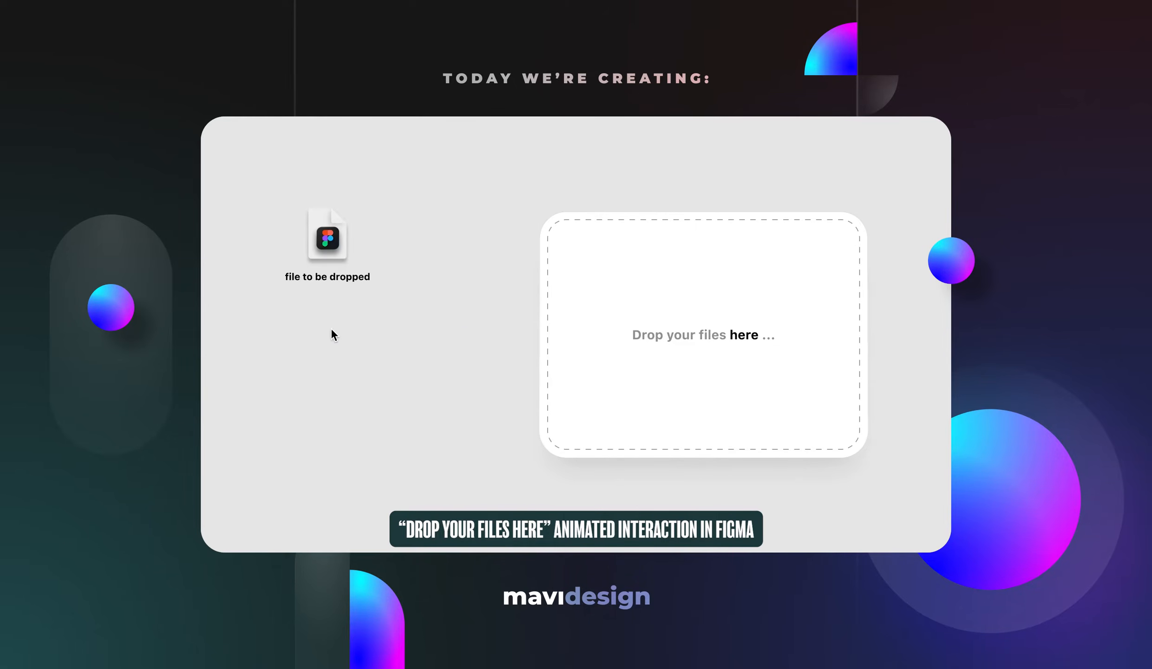
click(328, 242)
drag(327, 242, 723, 351)
click(388, 365)
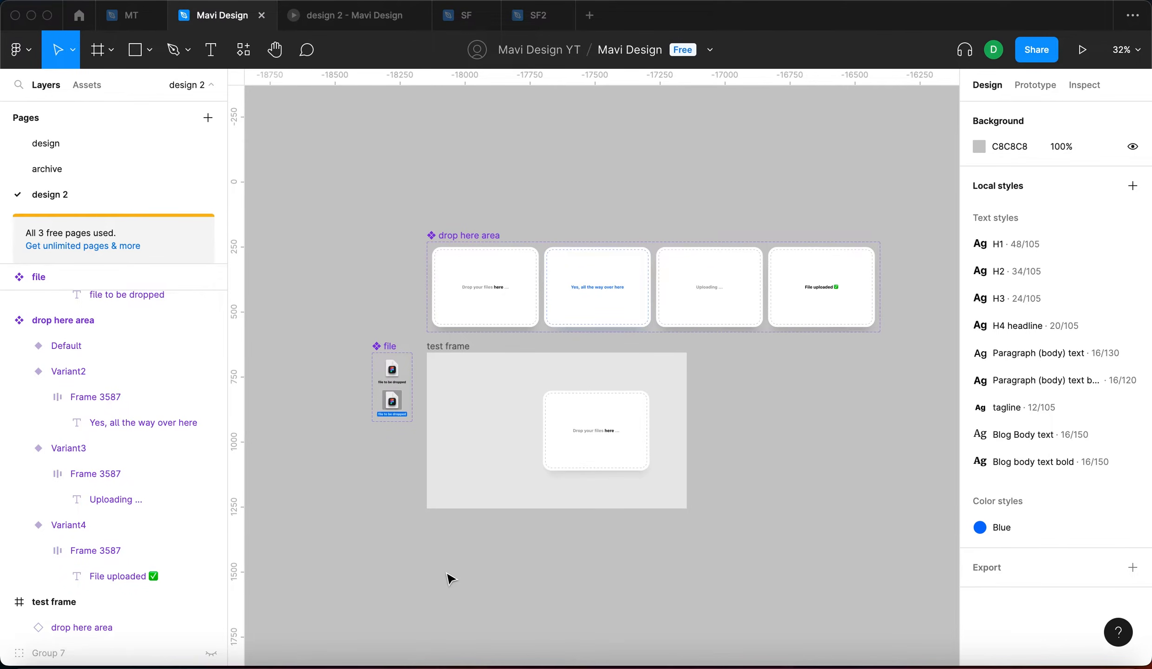
Step: Examine the file component set and its Default and Variant2 variants
scroll(497, 344, up, 5)
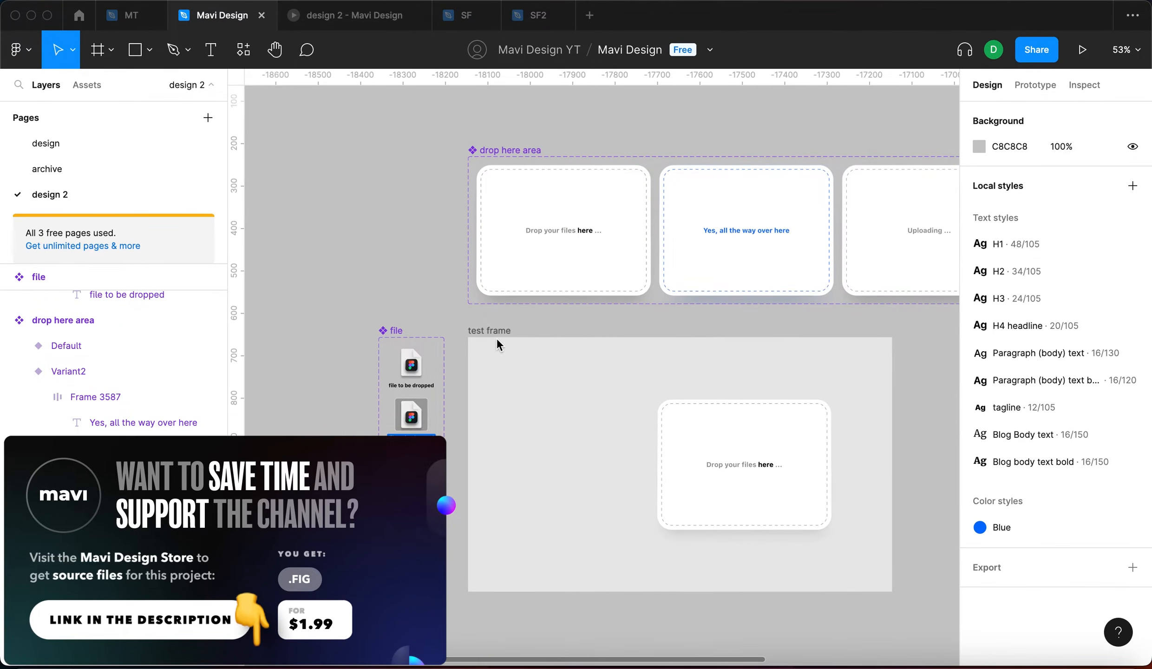
scroll(497, 340, down, 2)
scroll(497, 340, up, 1)
scroll(376, 352, up, 8)
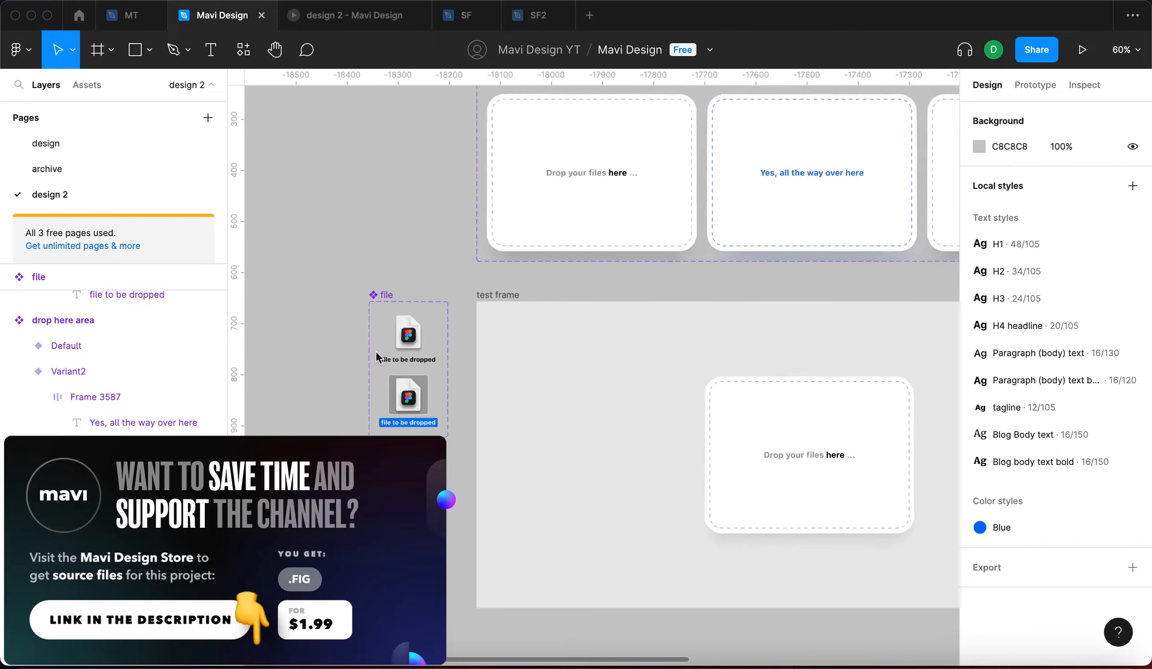
click(370, 196)
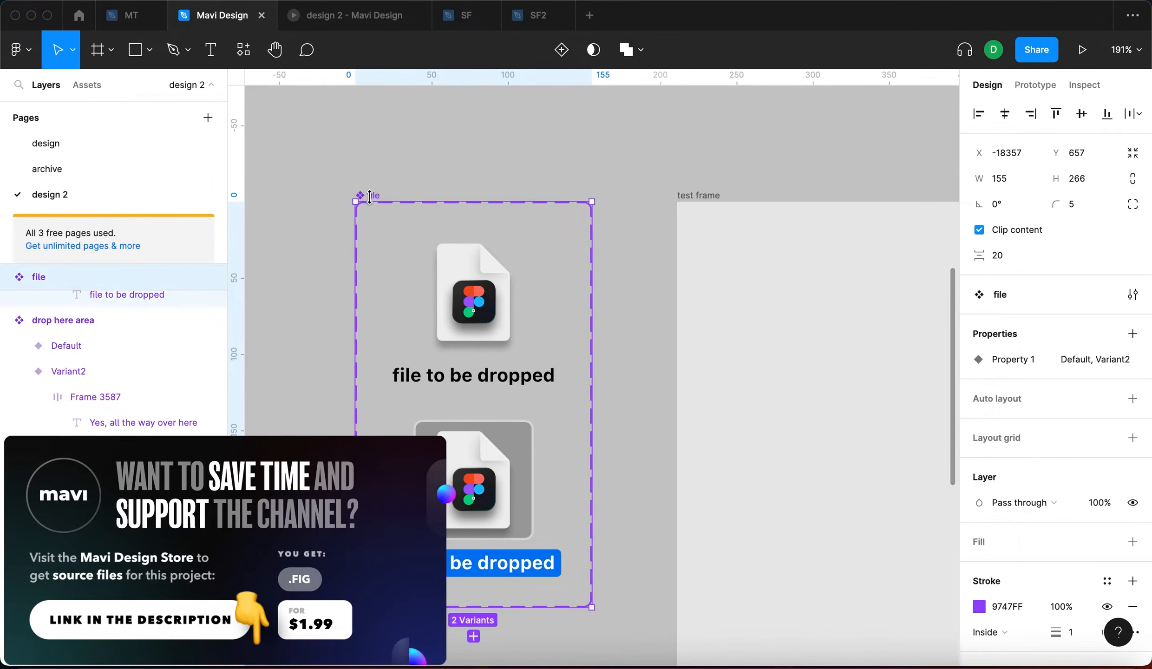
click(349, 186)
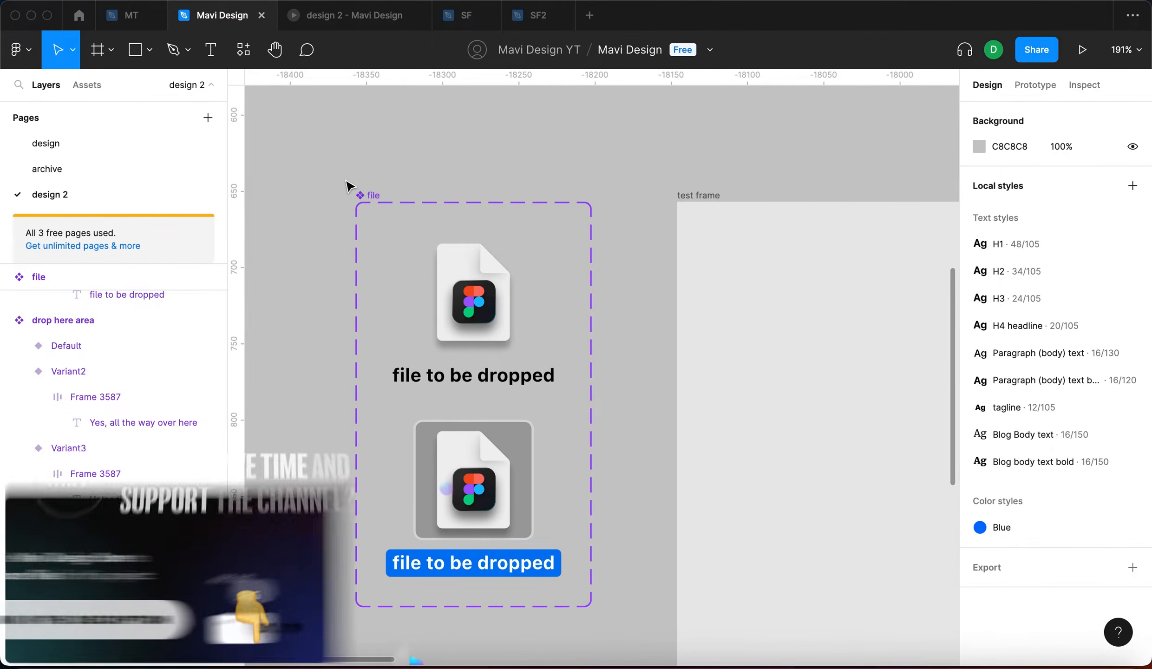
click(499, 377)
click(270, 319)
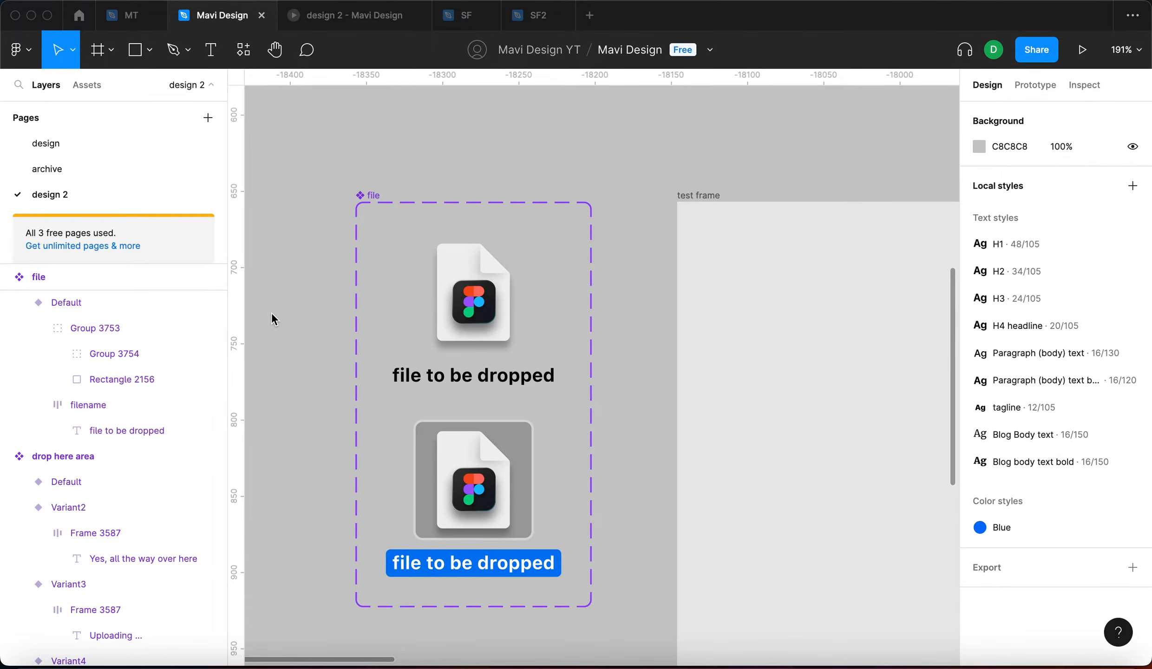
click(509, 350)
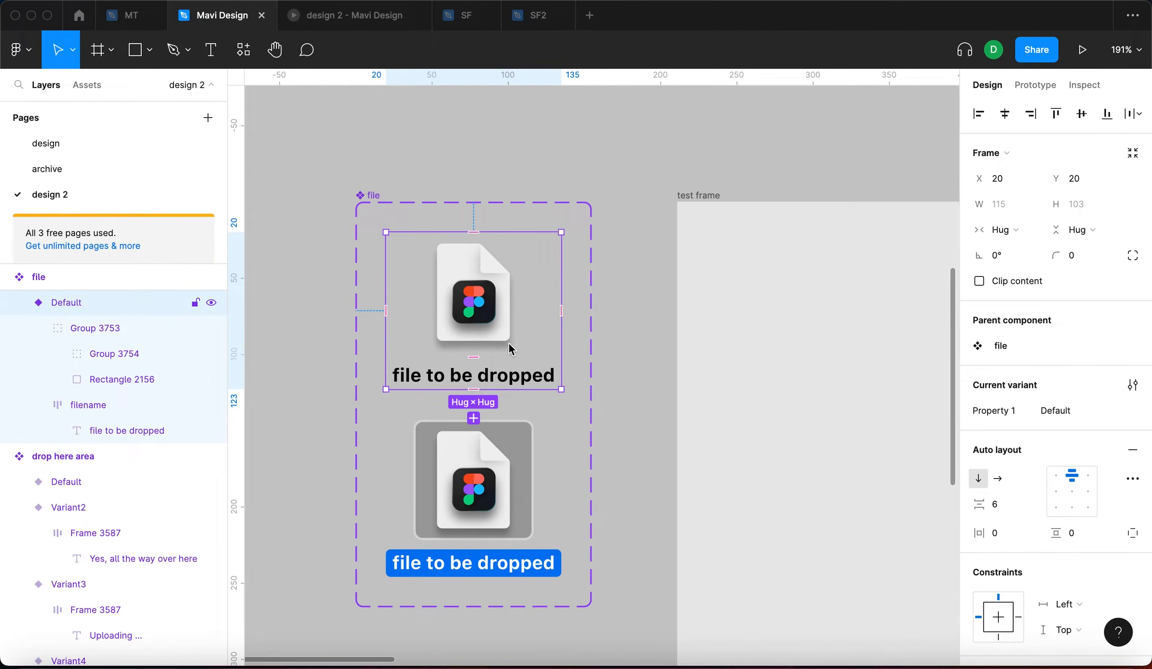
click(616, 364)
click(453, 506)
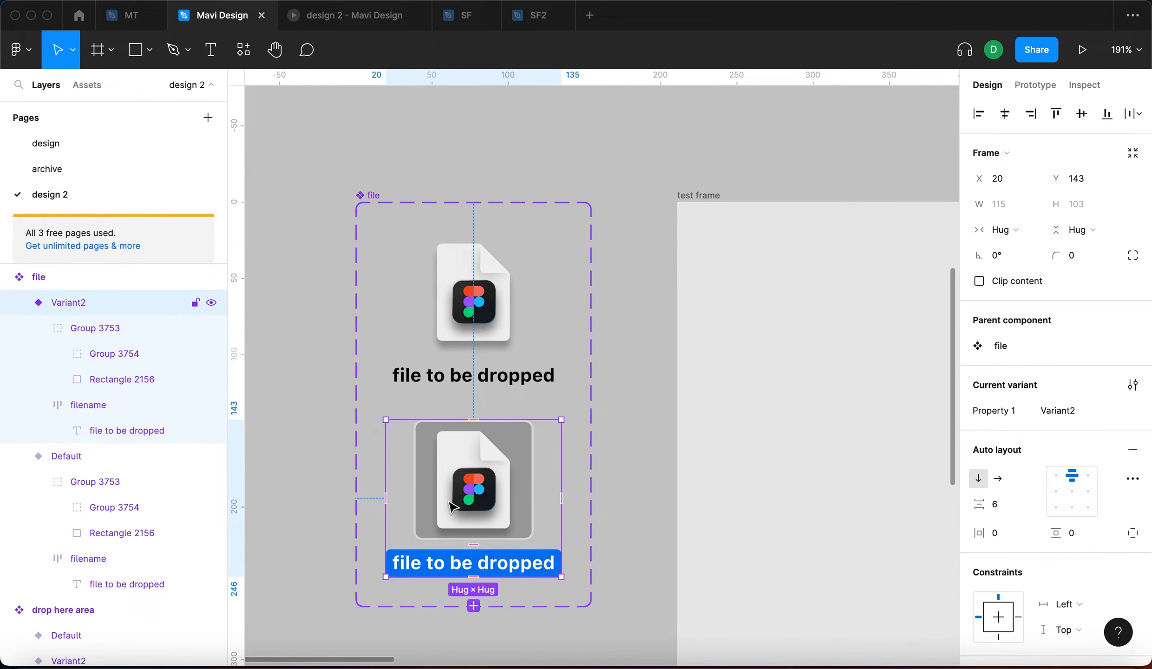
click(625, 463)
Step: Examine the four variants of the drop here area component and its instance in the test frame
scroll(630, 463, down, 10)
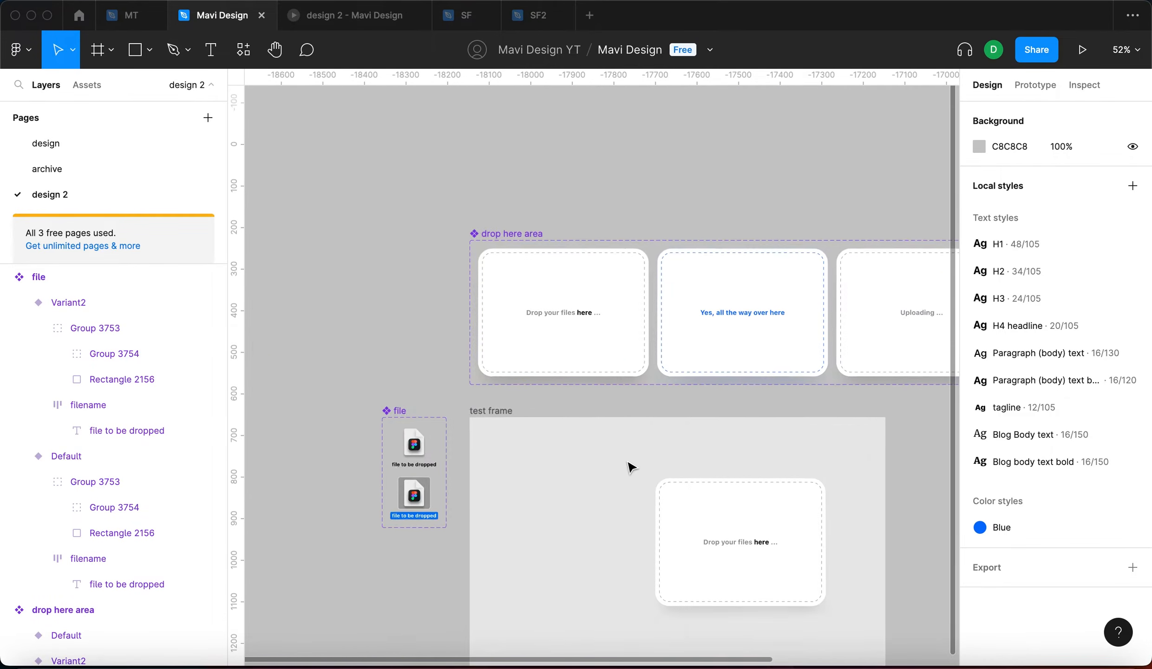
scroll(630, 467, up, 2)
scroll(631, 467, left, 3)
scroll(630, 466, down, 2)
scroll(629, 466, right, 2)
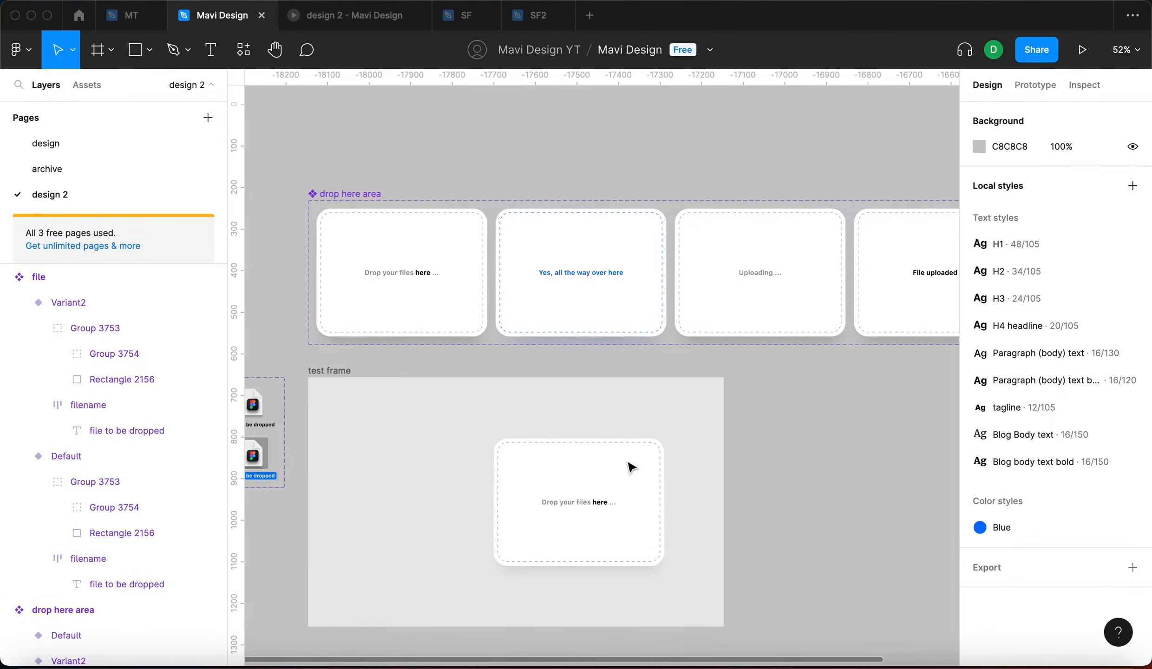
scroll(327, 191, up, 5)
scroll(404, 260, down, 4)
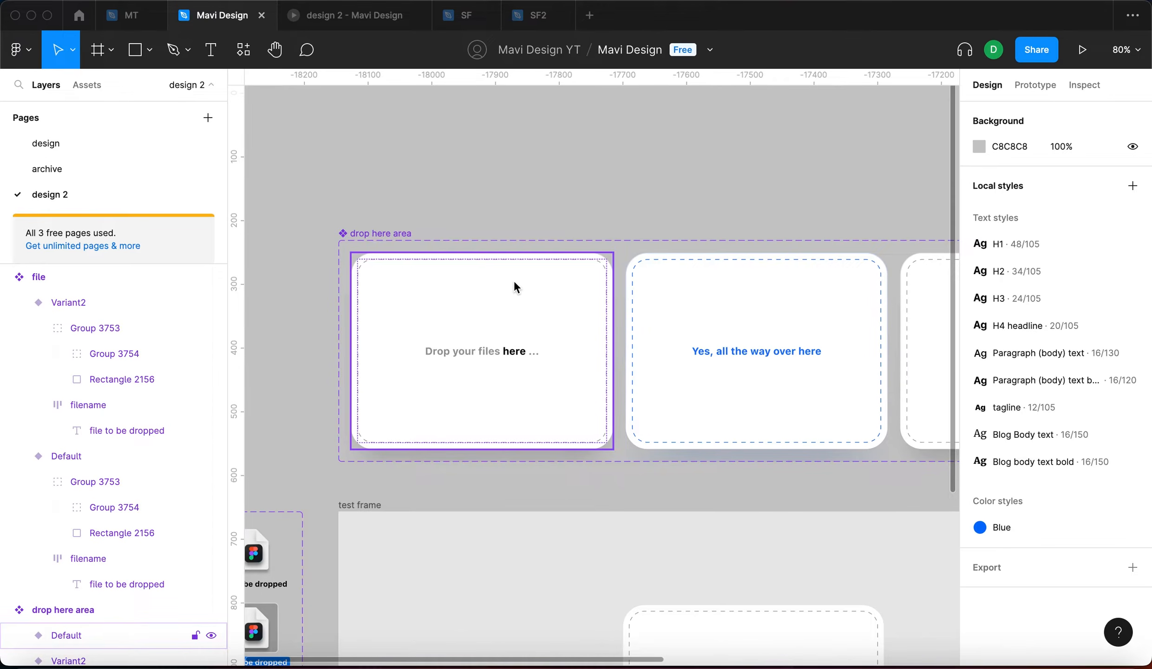
scroll(513, 287, down, 3)
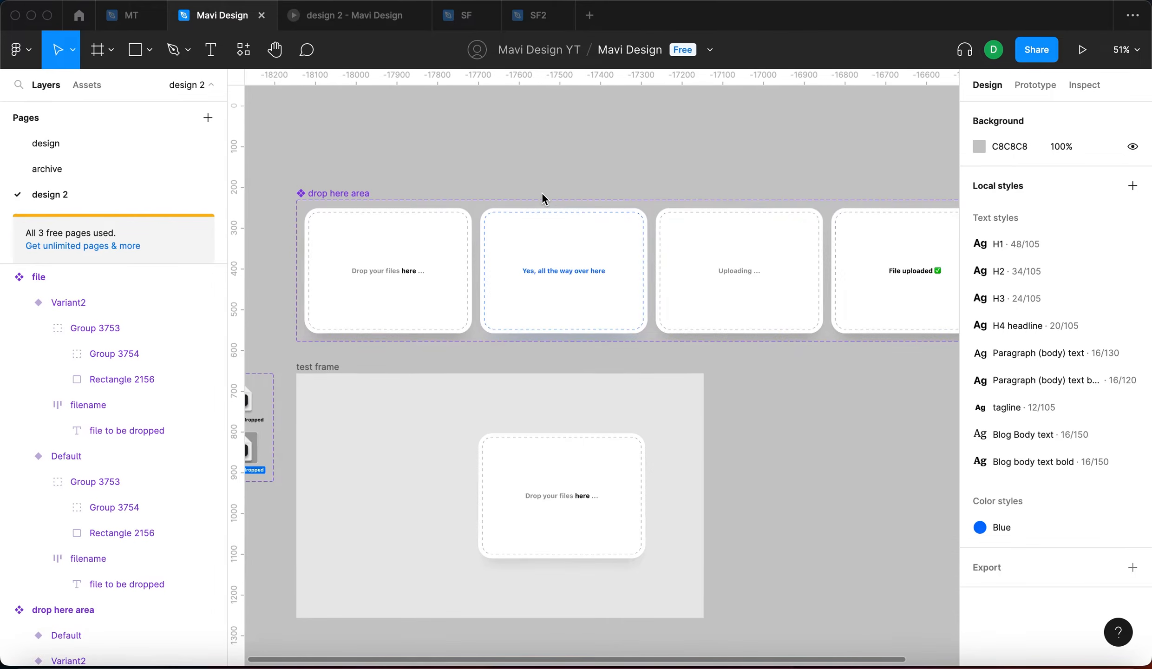
click(614, 509)
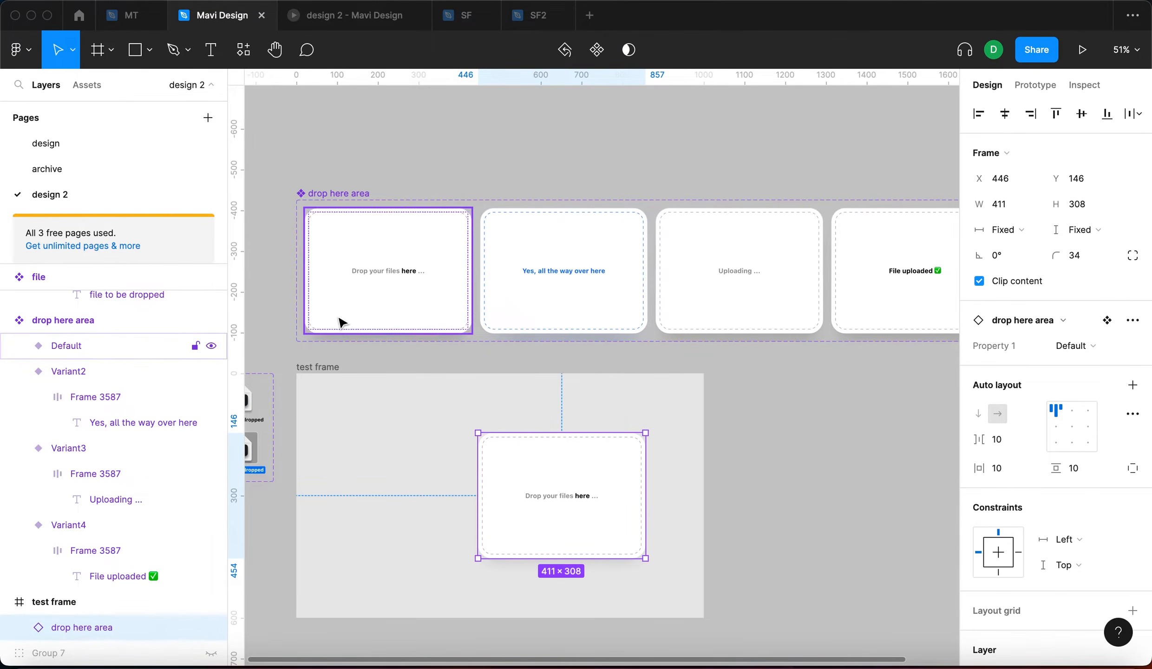
scroll(527, 269, down, 2)
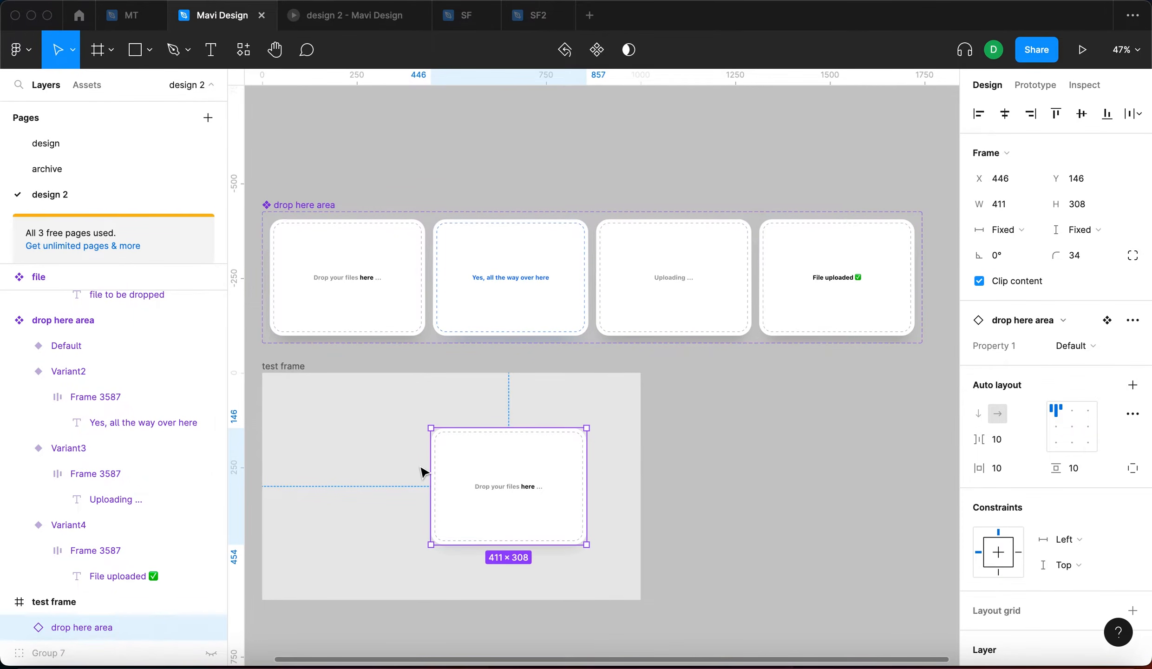
scroll(356, 412, left, 4)
scroll(356, 413, left, 2)
click(464, 513)
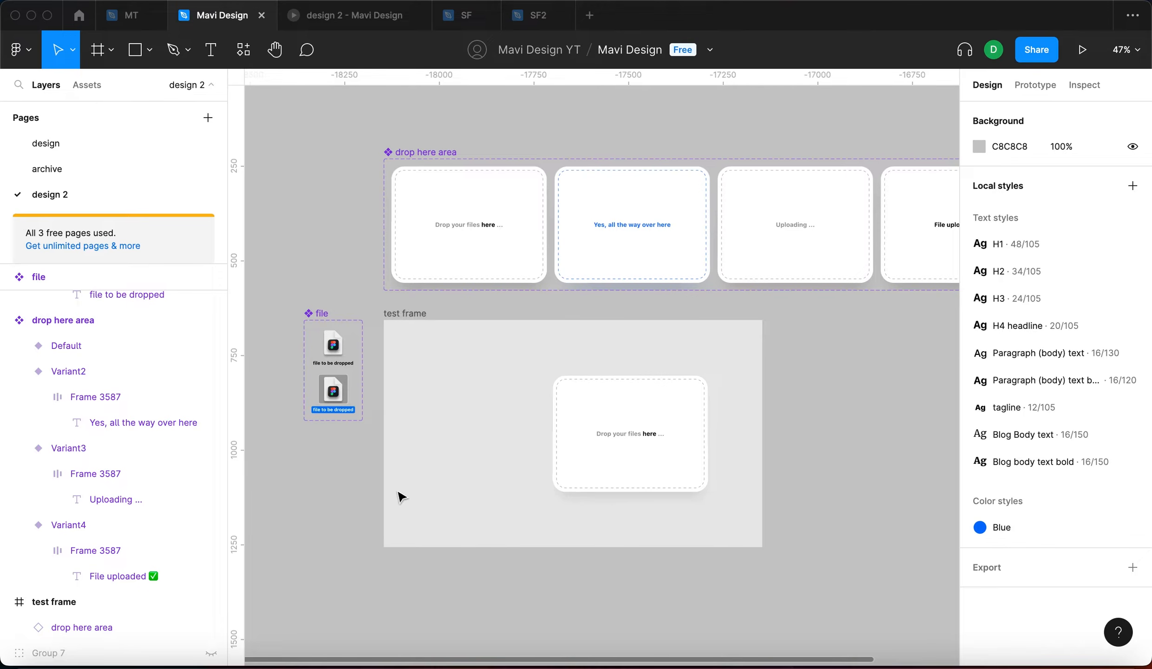
Step: Place an instance of the local file component in the test frame beside the drop area
click(87, 85)
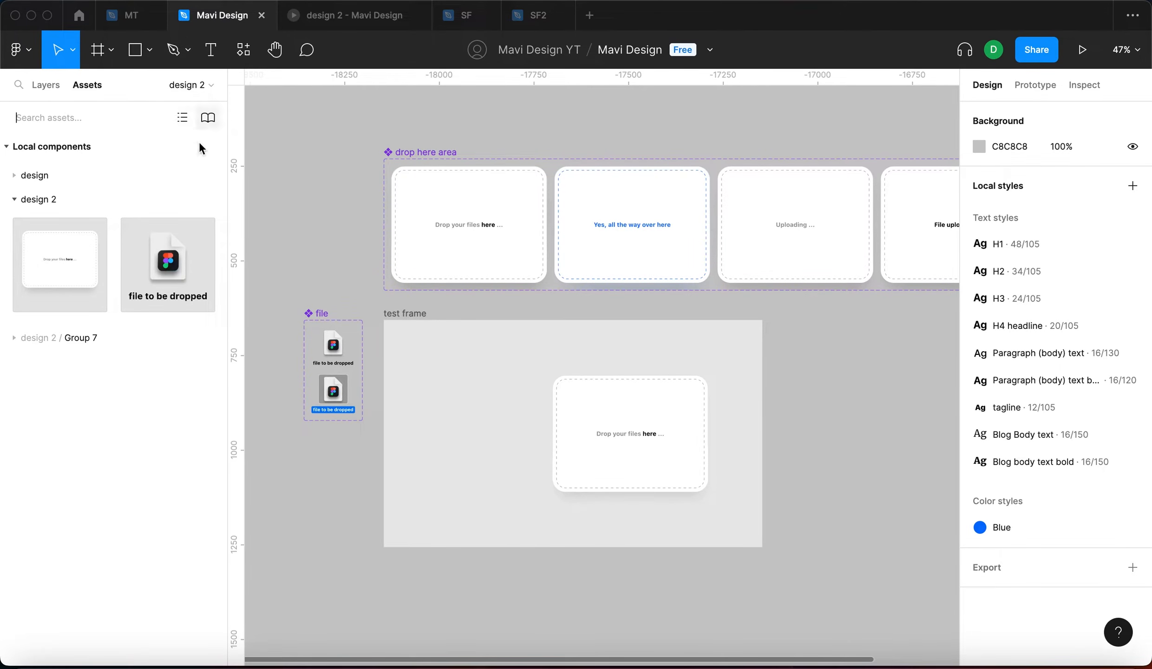
drag(171, 267, 473, 420)
click(473, 461)
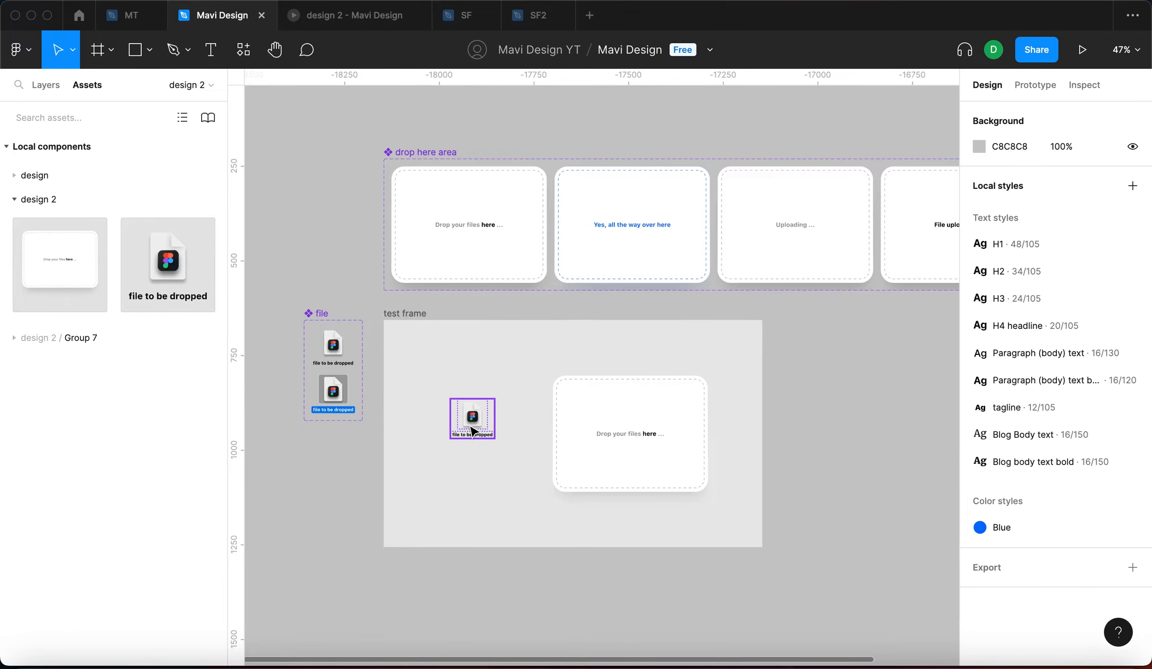
scroll(470, 425, up, 5)
click(465, 409)
scroll(463, 406, down, 4)
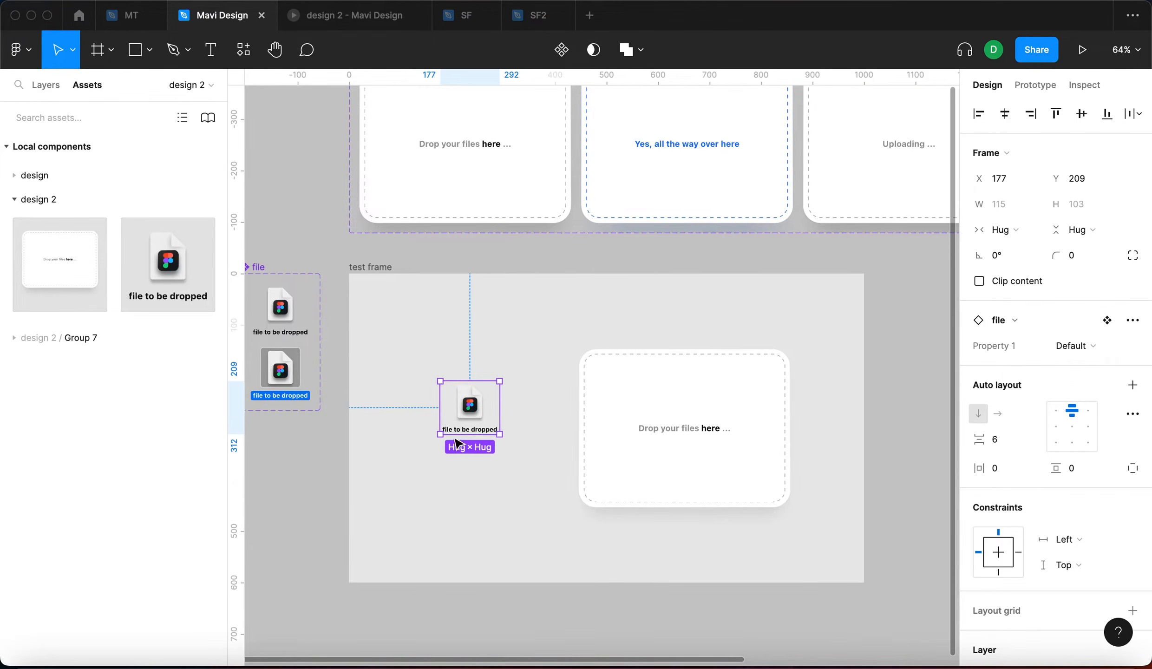
Step: Move the file instance up and further from the drop area within the test frame, and bring back the layer list
drag(448, 465, 437, 372)
click(462, 489)
click(497, 493)
key(alt+1)
drag(505, 399, 571, 400)
drag(505, 445, 505, 490)
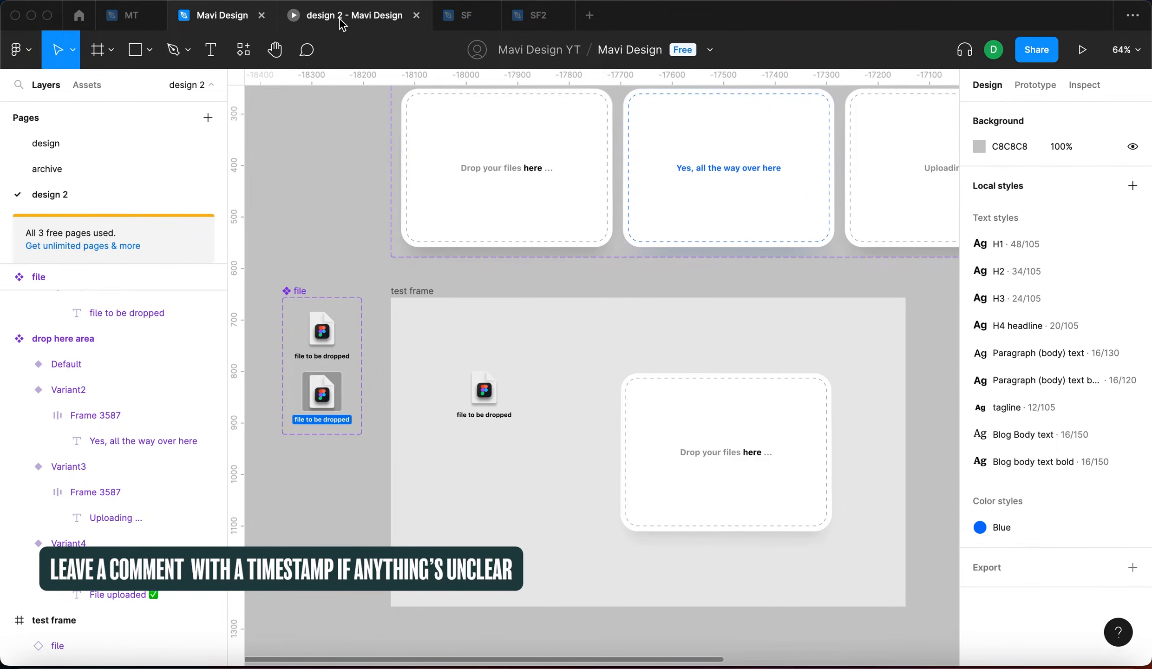
Step: Preview the design 2 prototype, try moving the file onto the drop area, and return to the Mavi Design file
mouse_move(339, 19)
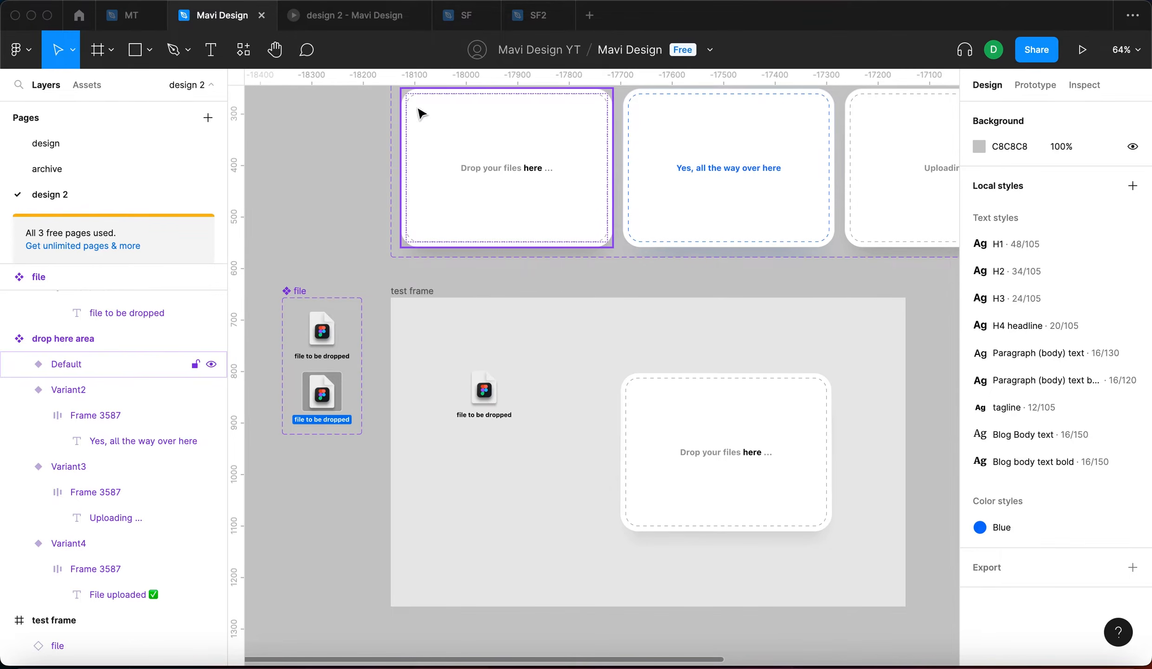
click(346, 16)
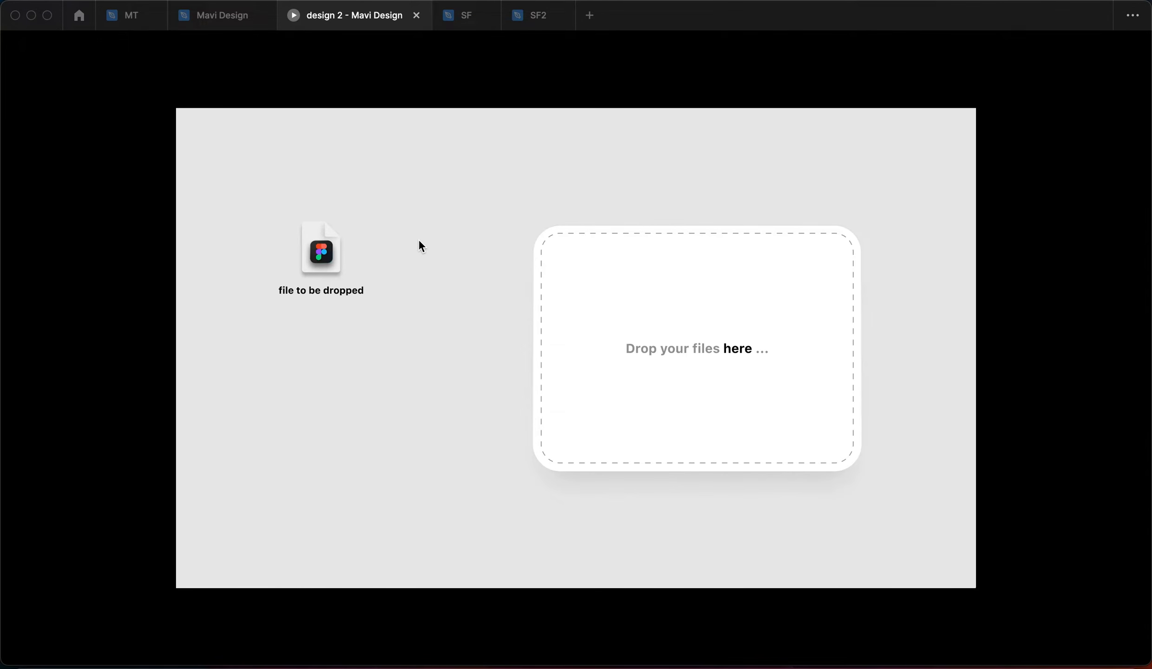
drag(319, 257, 582, 318)
click(244, 28)
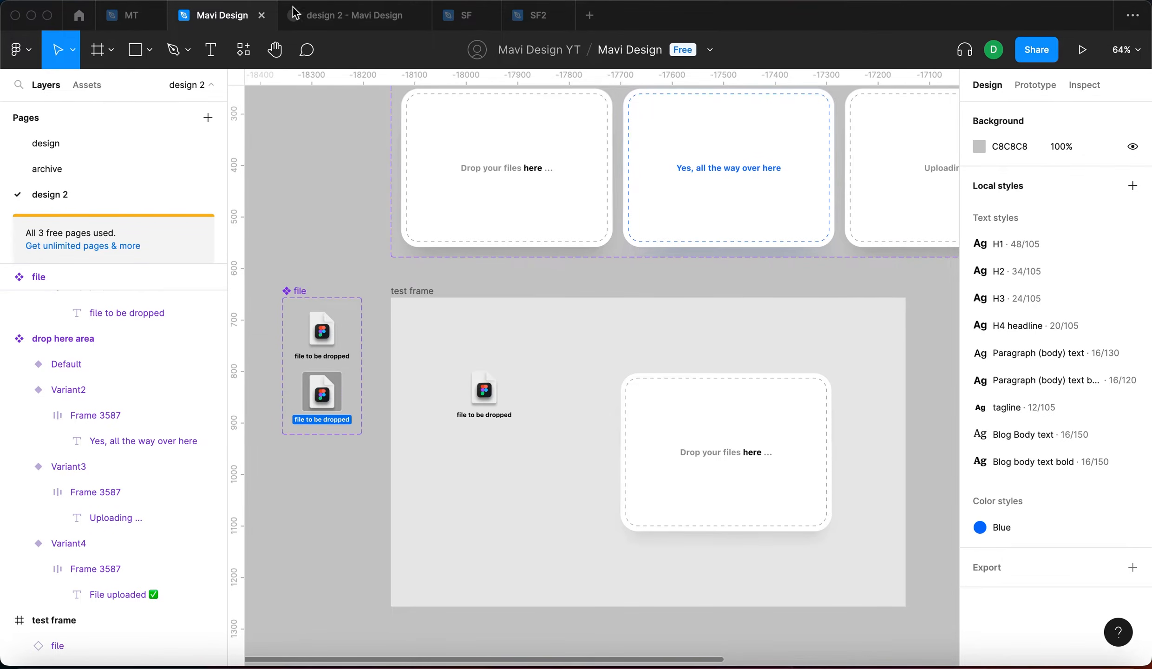
click(320, 18)
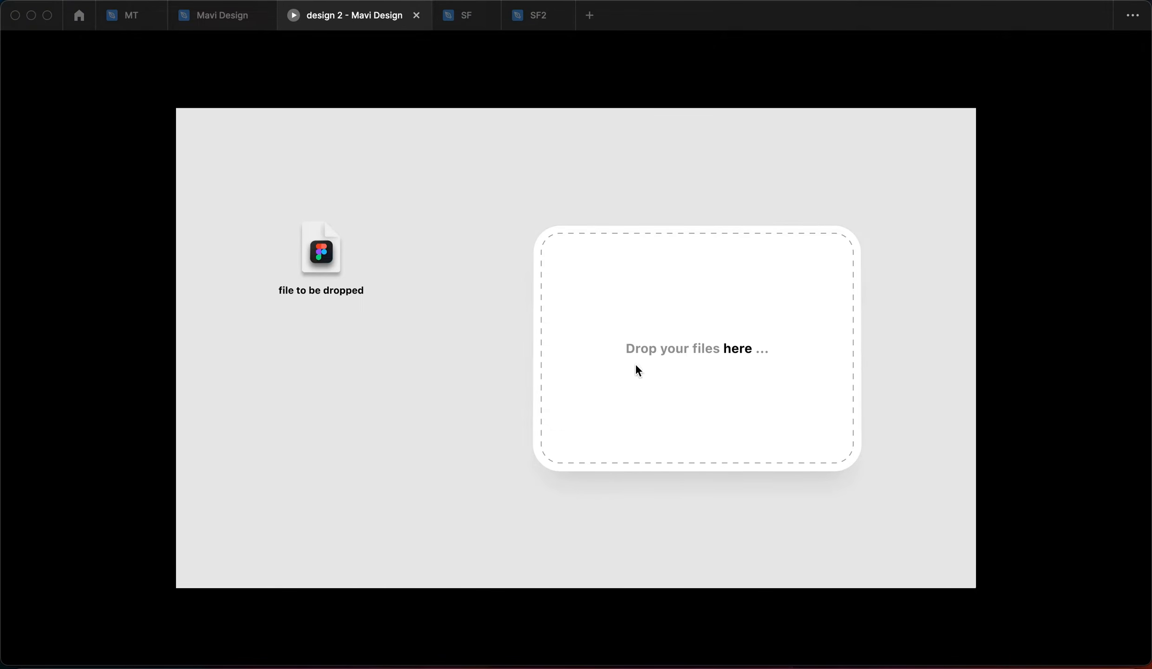
click(233, 15)
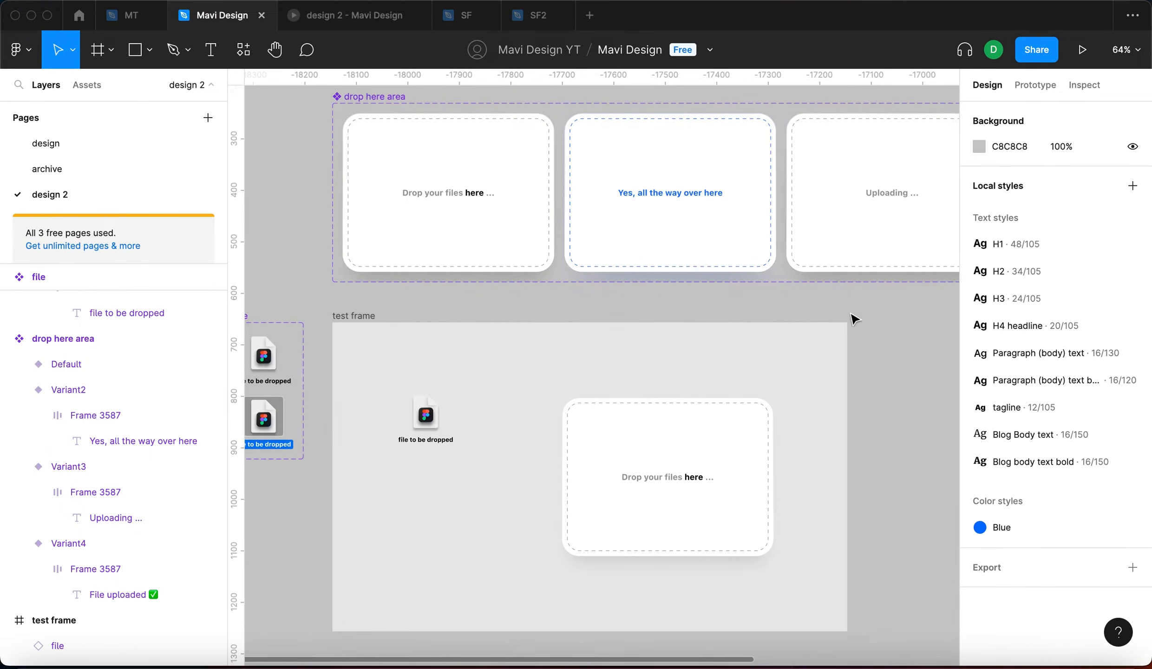
Step: Duplicate the test frame and place the copy beside the original
scroll(641, 364, right, 1)
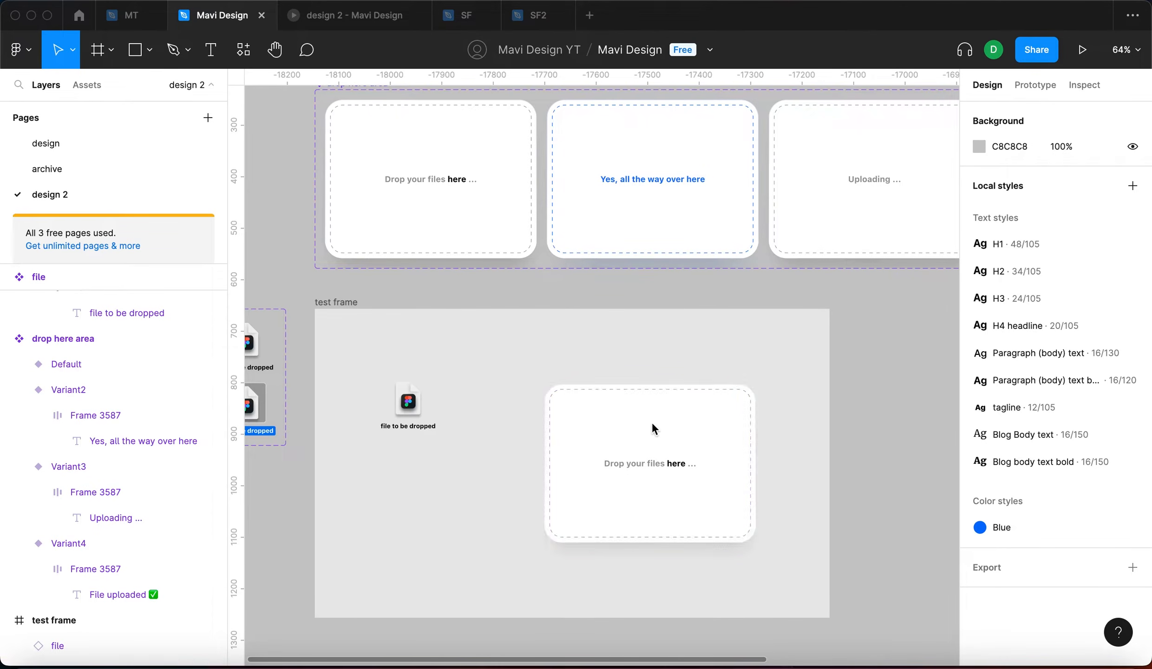
click(669, 447)
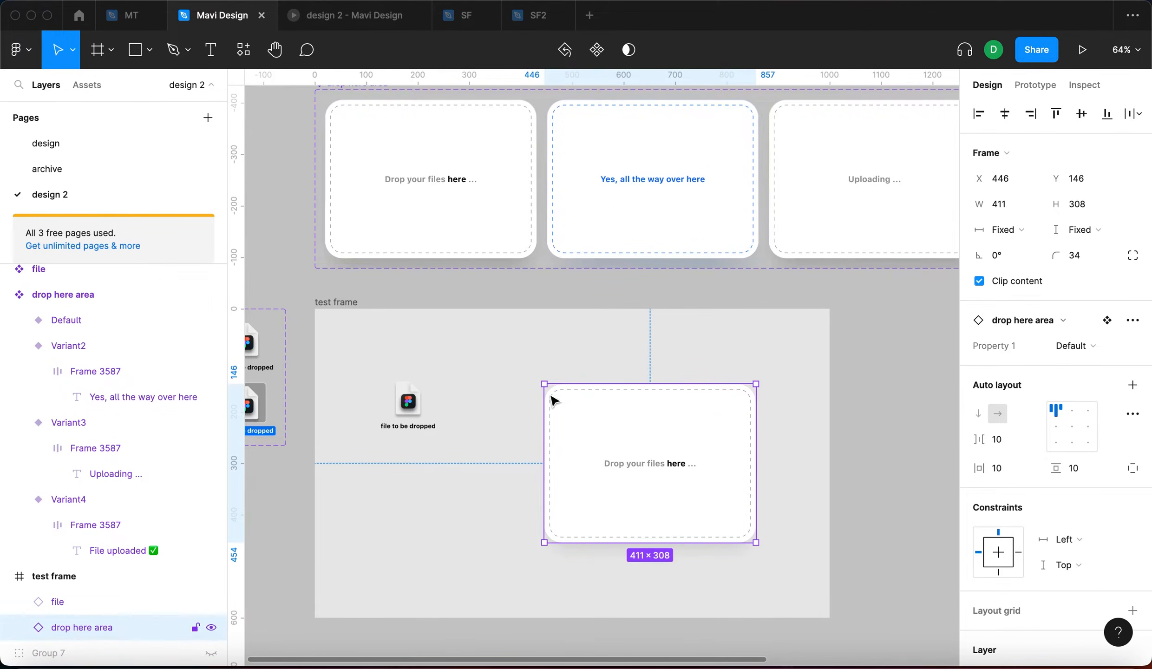
click(493, 362)
scroll(388, 322, down, 5)
drag(404, 326, 675, 320)
click(755, 548)
scroll(756, 547, right, 4)
scroll(735, 465, up, 5)
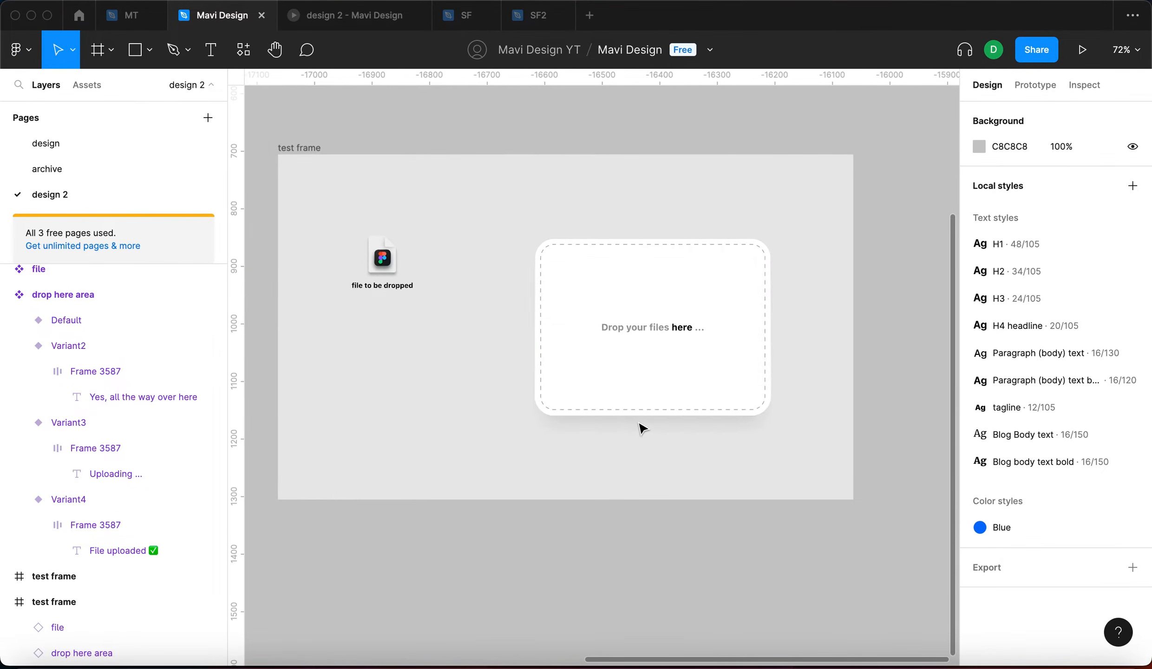
Step: Switch the drop here area instance in the duplicated test frame to Variant2
scroll(640, 428, down, 4)
click(666, 402)
click(1068, 346)
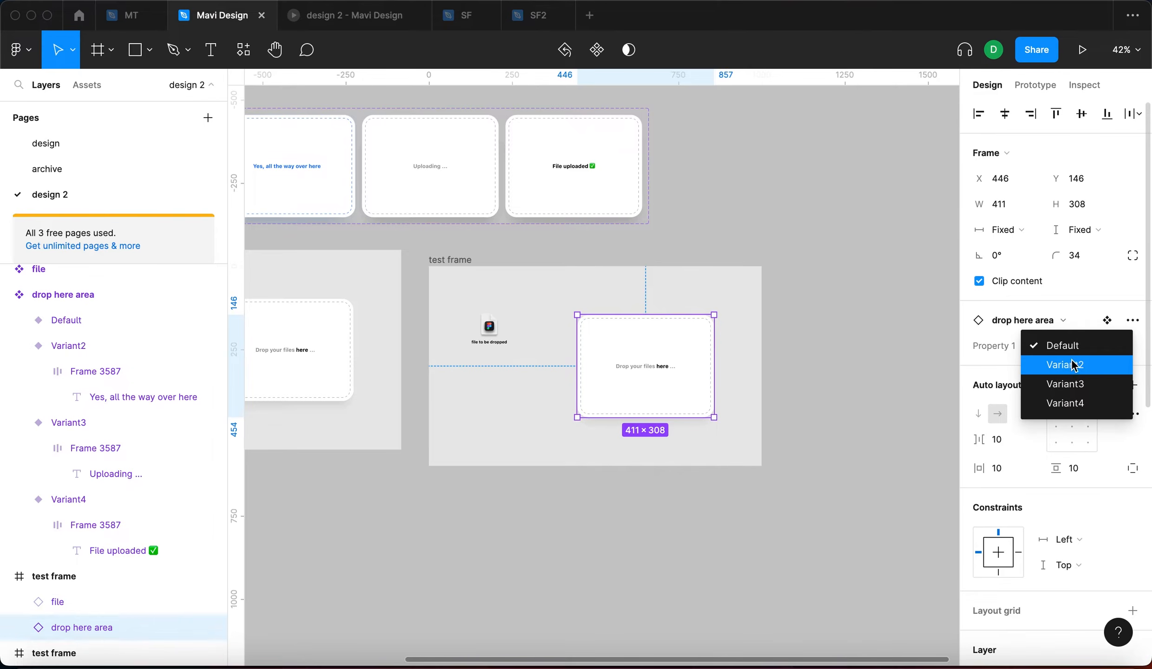
click(1065, 364)
click(787, 491)
scroll(529, 335, left, 5)
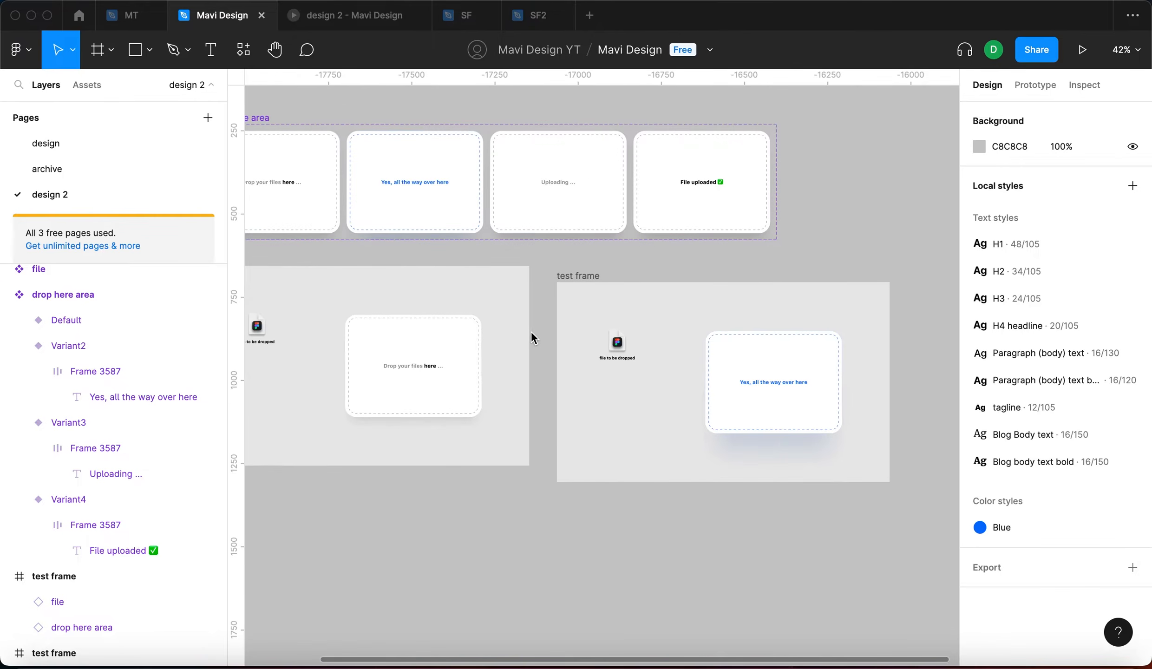
Step: Move the duplicate frame's file instance onto the drop area's upper left corner and switch it to Variant2
click(619, 344)
drag(620, 346, 730, 362)
scroll(802, 376, up, 2)
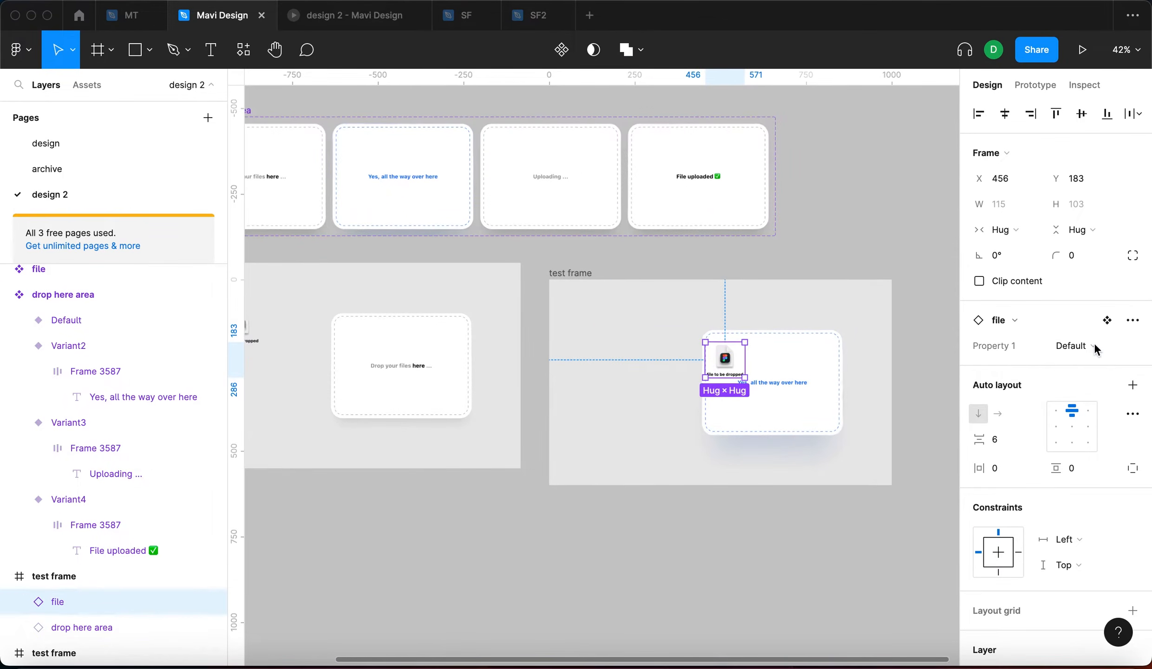
click(1074, 346)
click(1093, 362)
click(904, 469)
scroll(792, 412, up, 3)
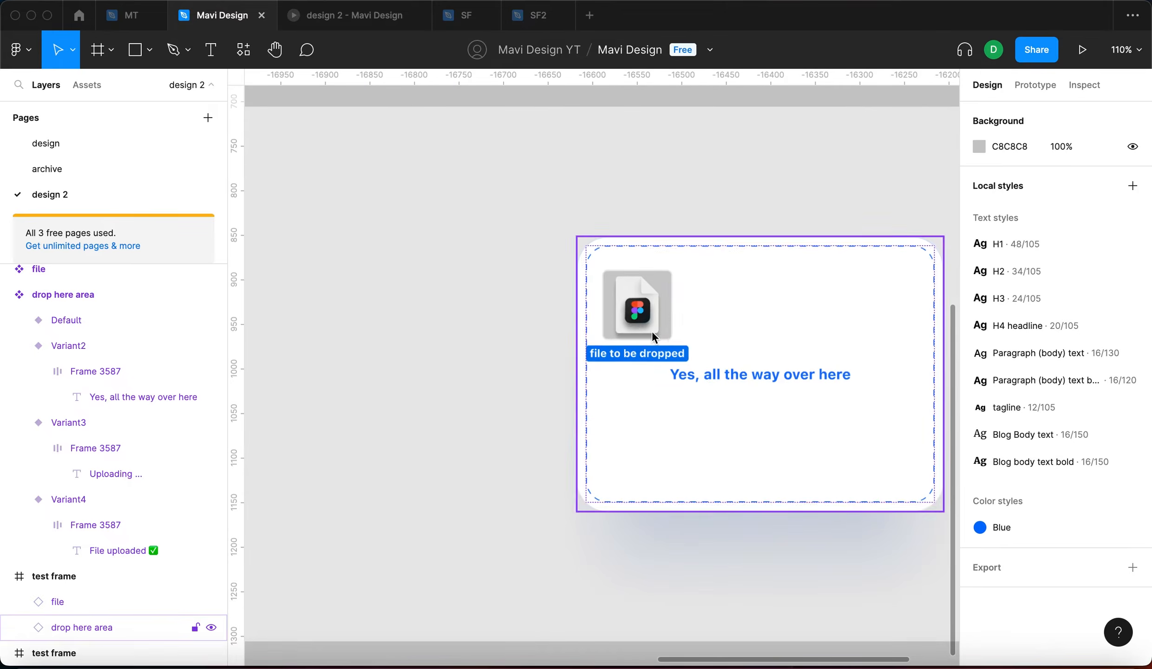
Step: Move the file instance in the duplicated frame off the drop area, just outside its left edge
click(648, 335)
scroll(658, 381, down, 5)
click(620, 421)
scroll(546, 386, left, 3)
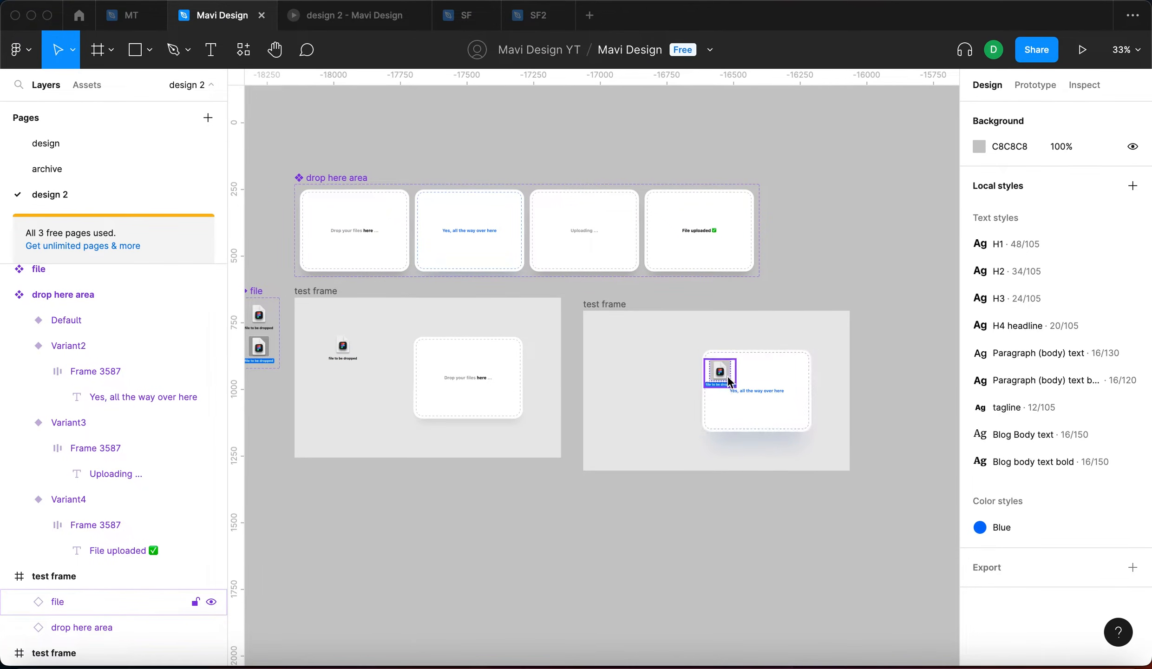
scroll(732, 380, up, 5)
drag(732, 383, 648, 375)
Step: Compare the drop here area instances in both test frames and check the file instance in the duplicate
click(882, 361)
scroll(429, 411, down, 5)
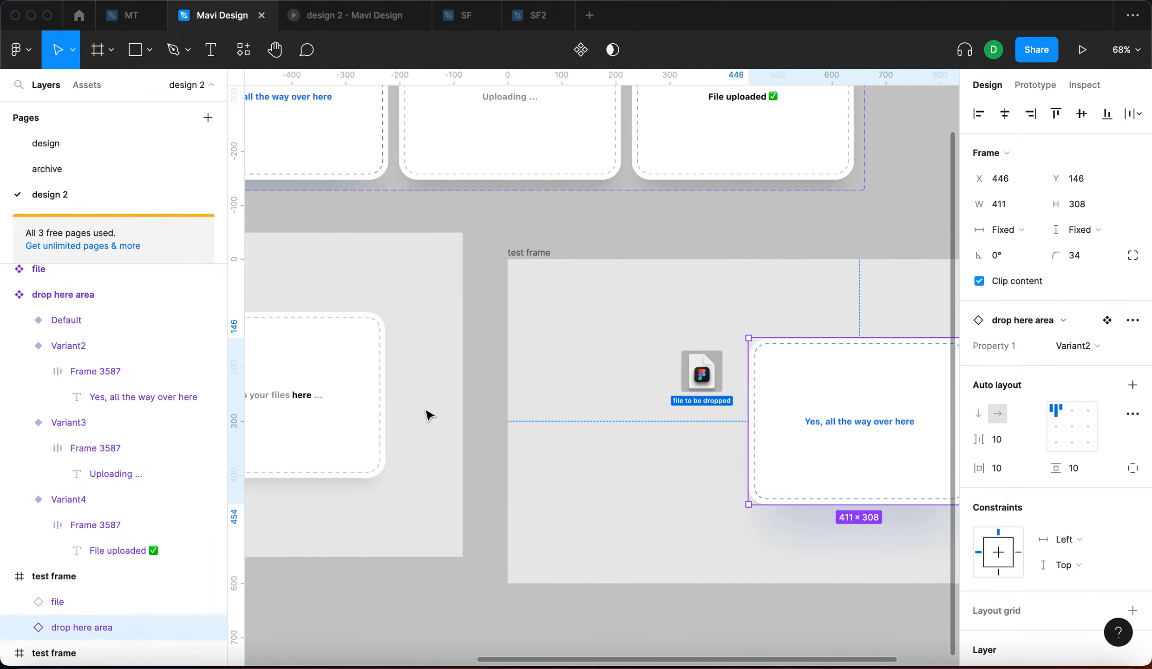
shift+click(401, 425)
scroll(308, 422, up, 5)
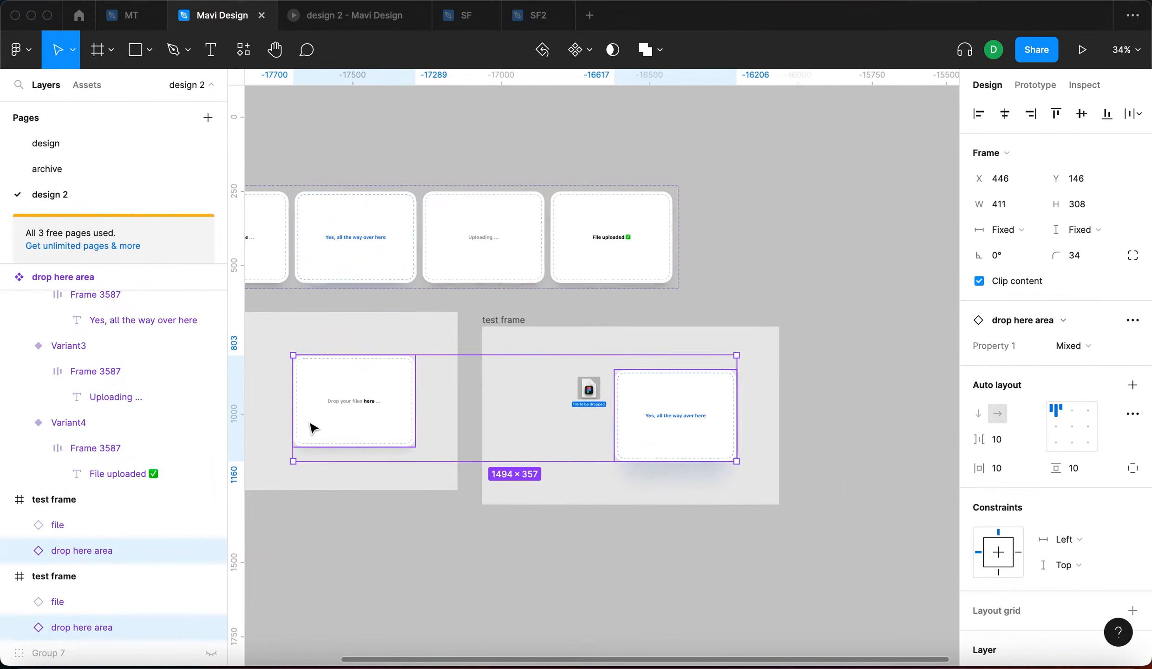
scroll(645, 442, down, 4)
scroll(644, 442, right, 2)
click(701, 537)
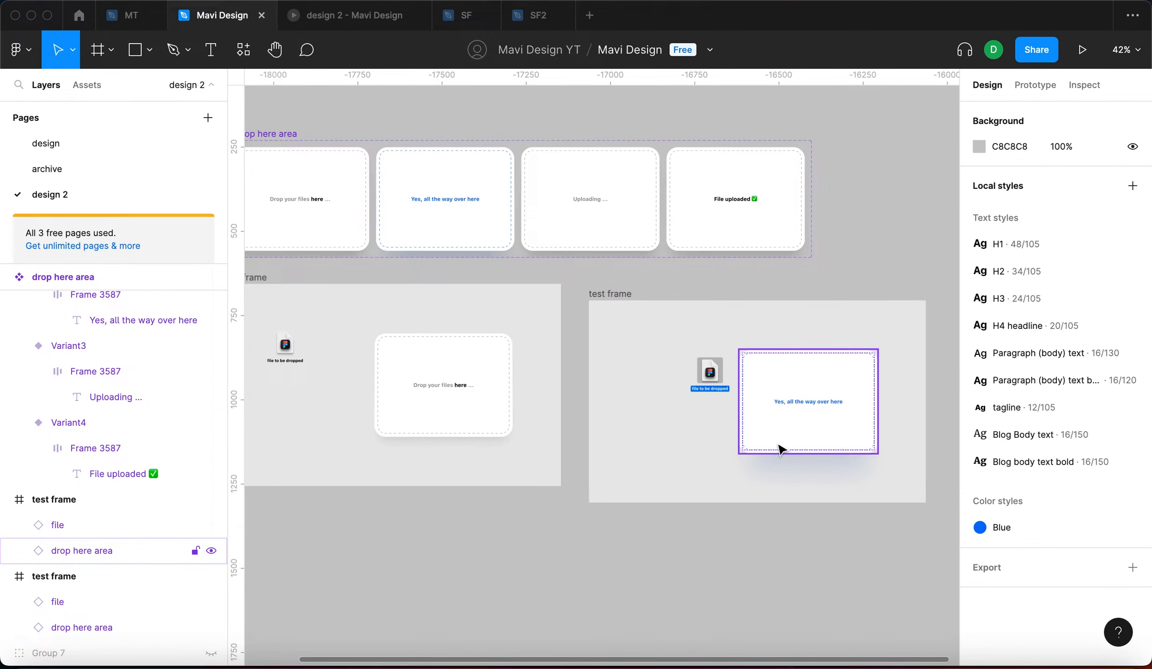
click(710, 386)
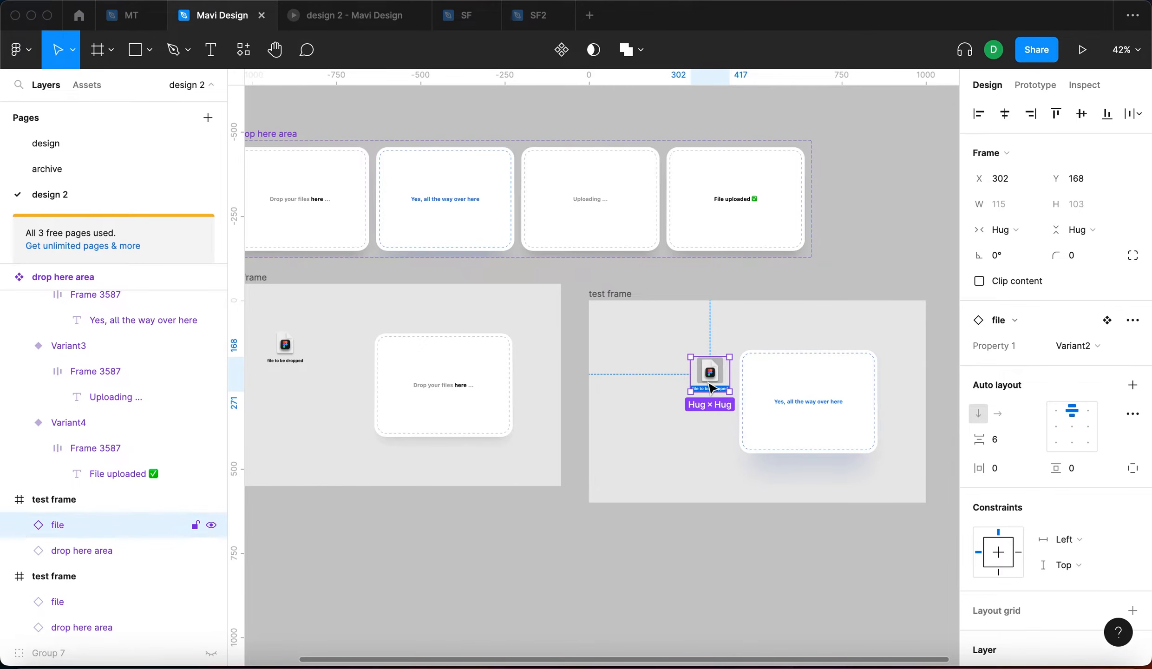
click(668, 381)
scroll(669, 381, left, 5)
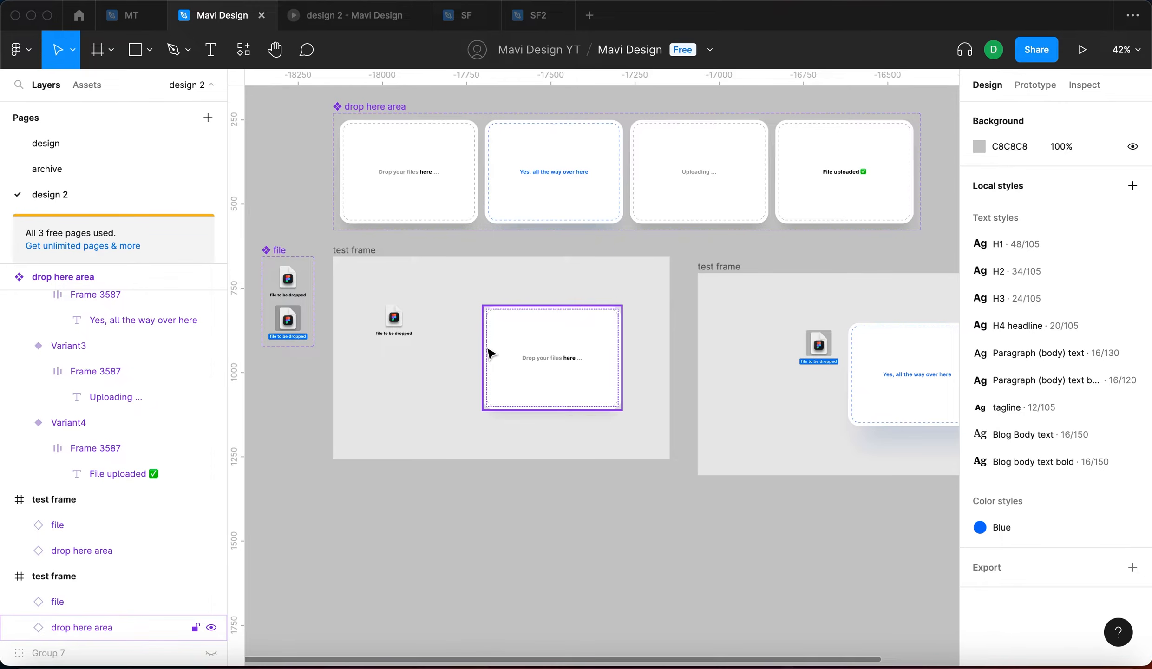
Step: Move the duplicate frame's file instance farther left and slightly up, away from the drop area
click(392, 319)
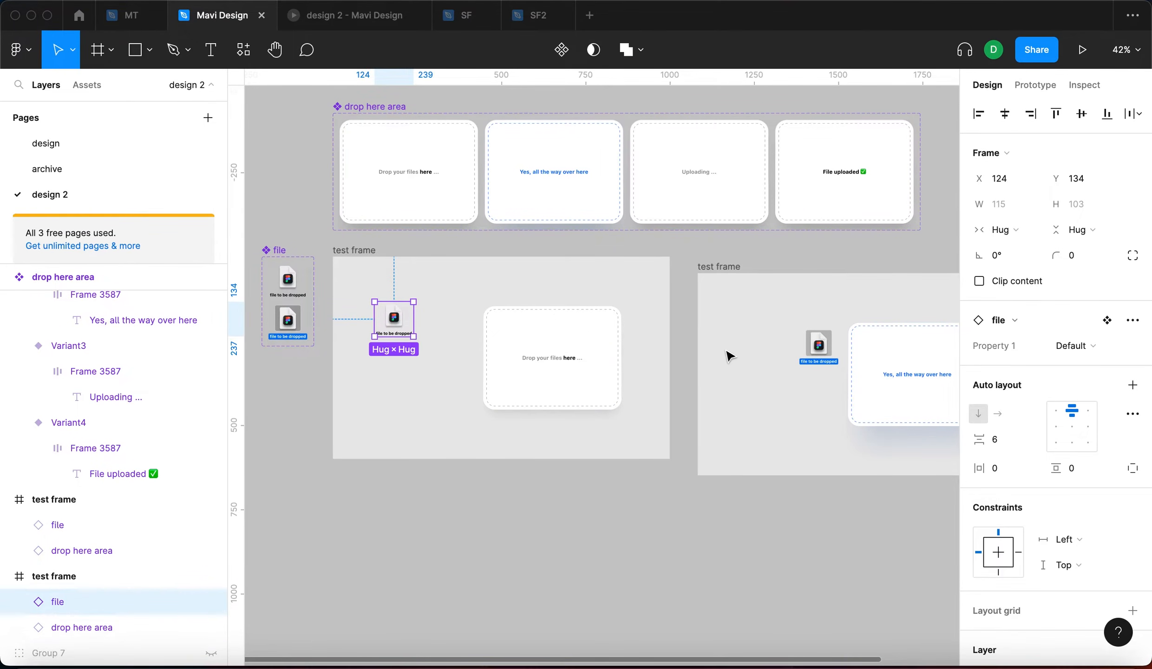
drag(824, 347, 767, 330)
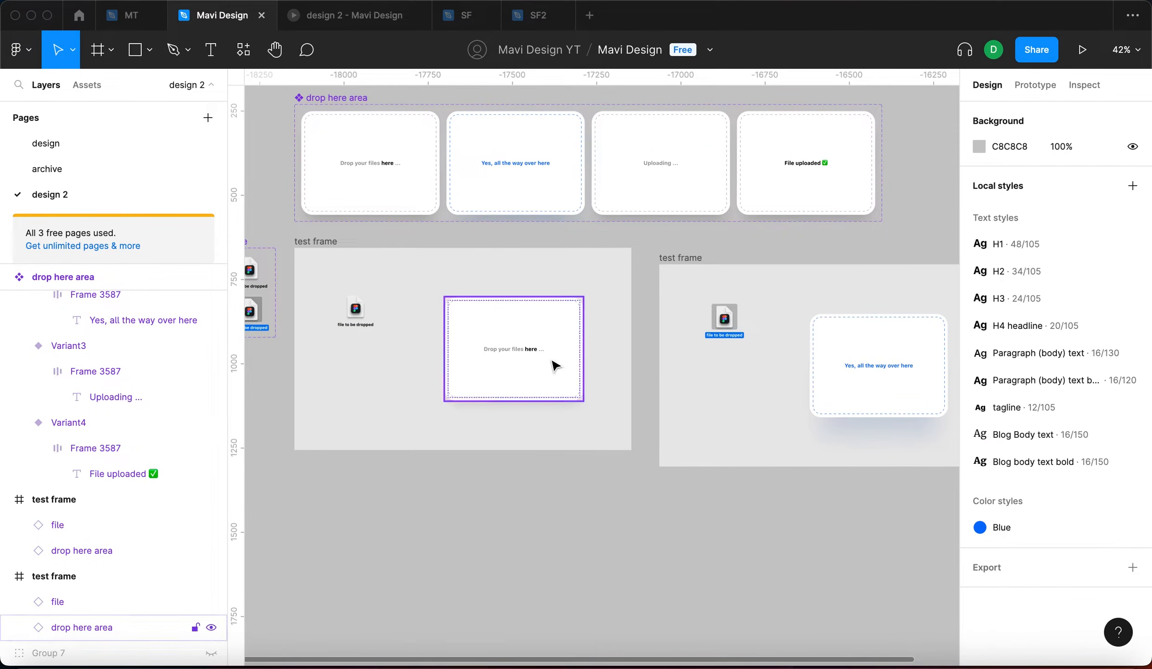
drag(733, 390, 671, 368)
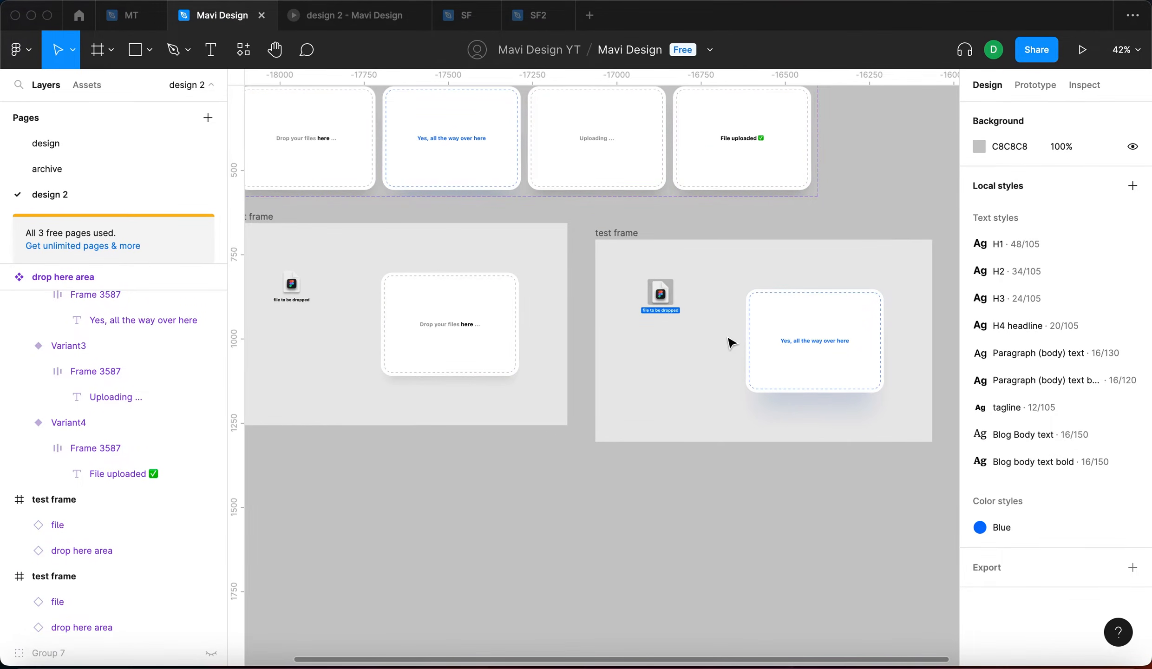
Step: Review the drop area instances in both test frames and the file instance in the original frame against its component variants
click(821, 326)
click(455, 321)
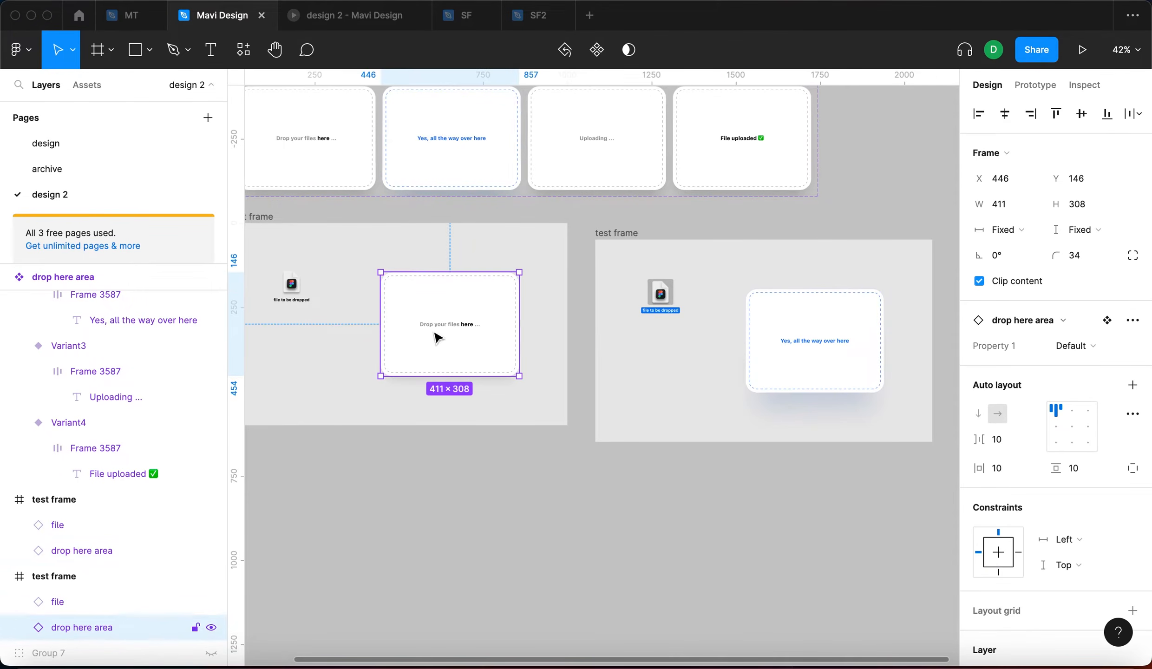
scroll(479, 330, up, 2)
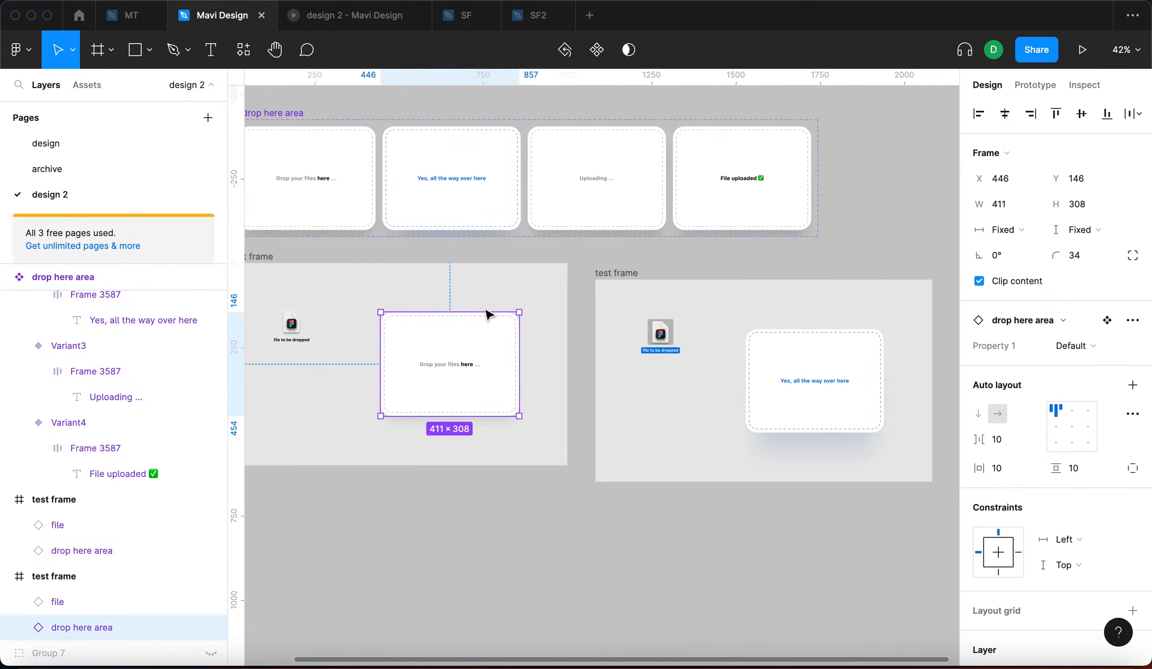
click(351, 222)
click(658, 427)
scroll(707, 419, left, 6)
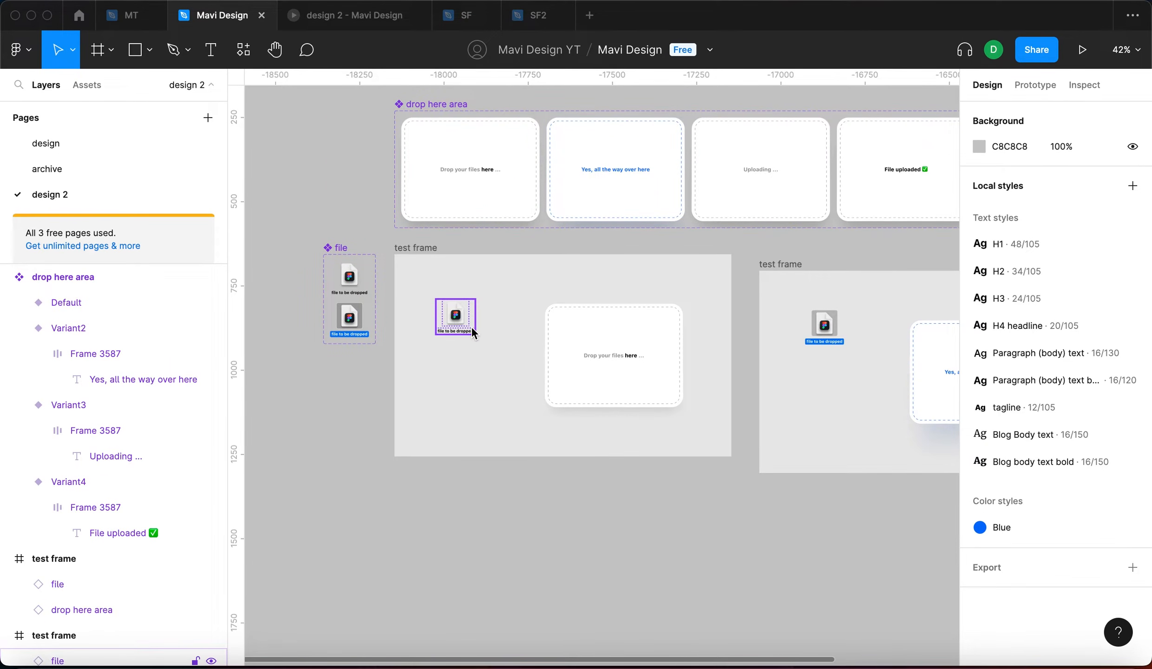
click(471, 328)
scroll(474, 332, up, 5)
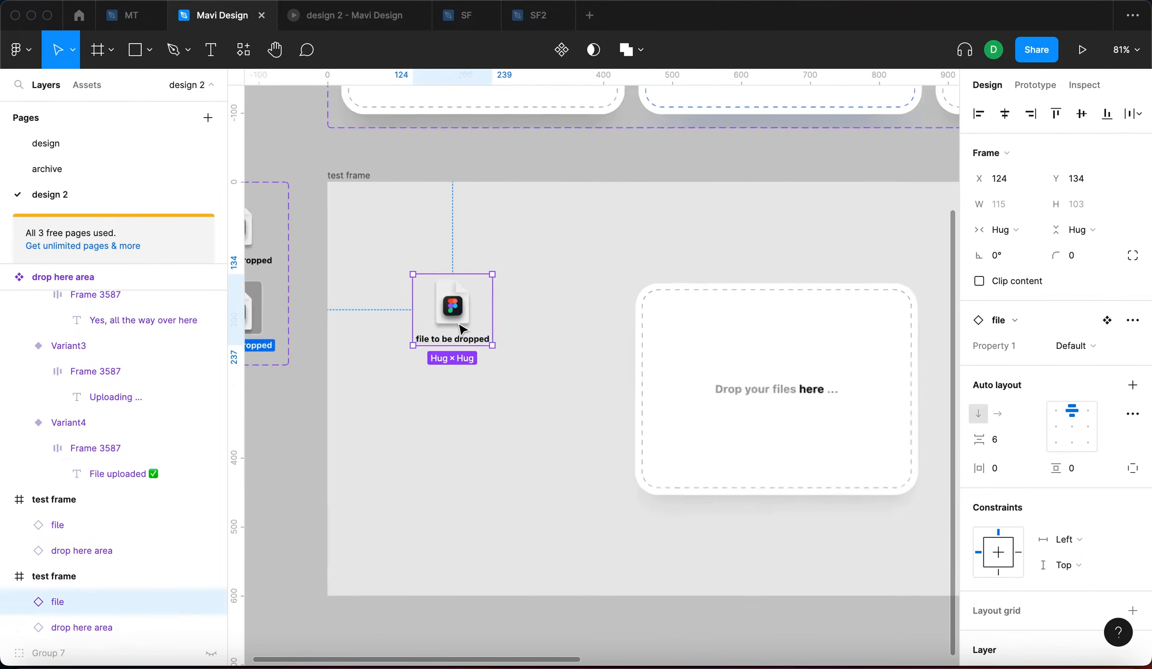
scroll(492, 371, up, 2)
scroll(522, 417, down, 3)
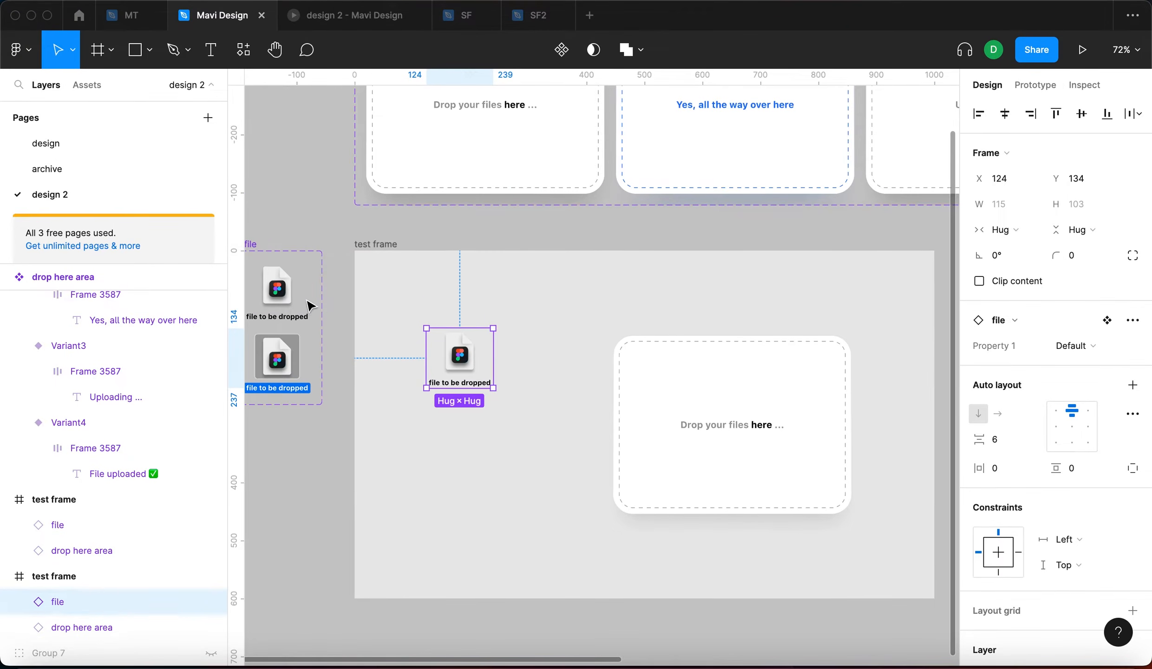
click(509, 437)
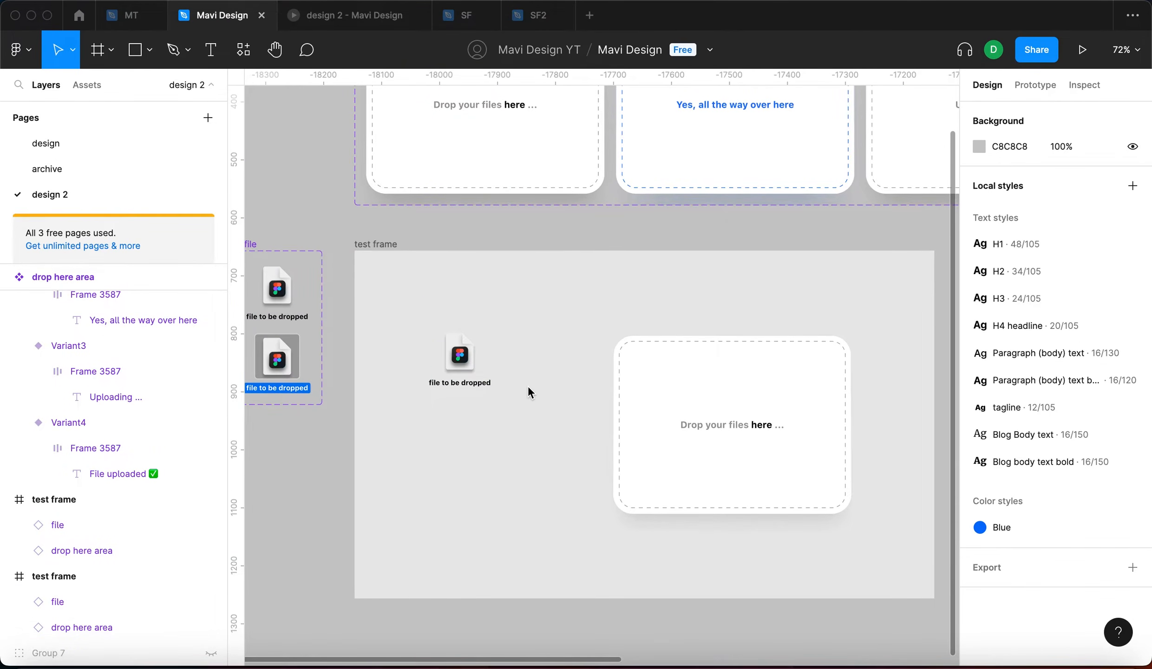
scroll(527, 385, down, 8)
scroll(550, 388, right, 3)
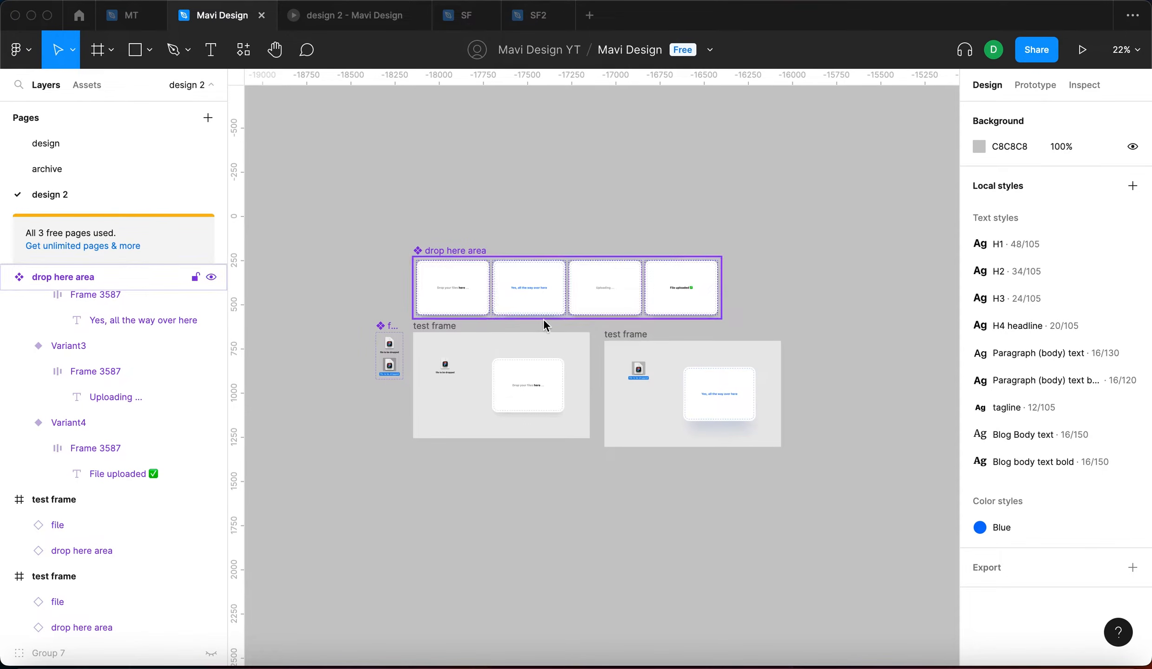
Step: Align the duplicated test frame's top edge with the original test frame beside it
scroll(542, 321, up, 5)
click(692, 333)
click(649, 382)
scroll(604, 374, left, 3)
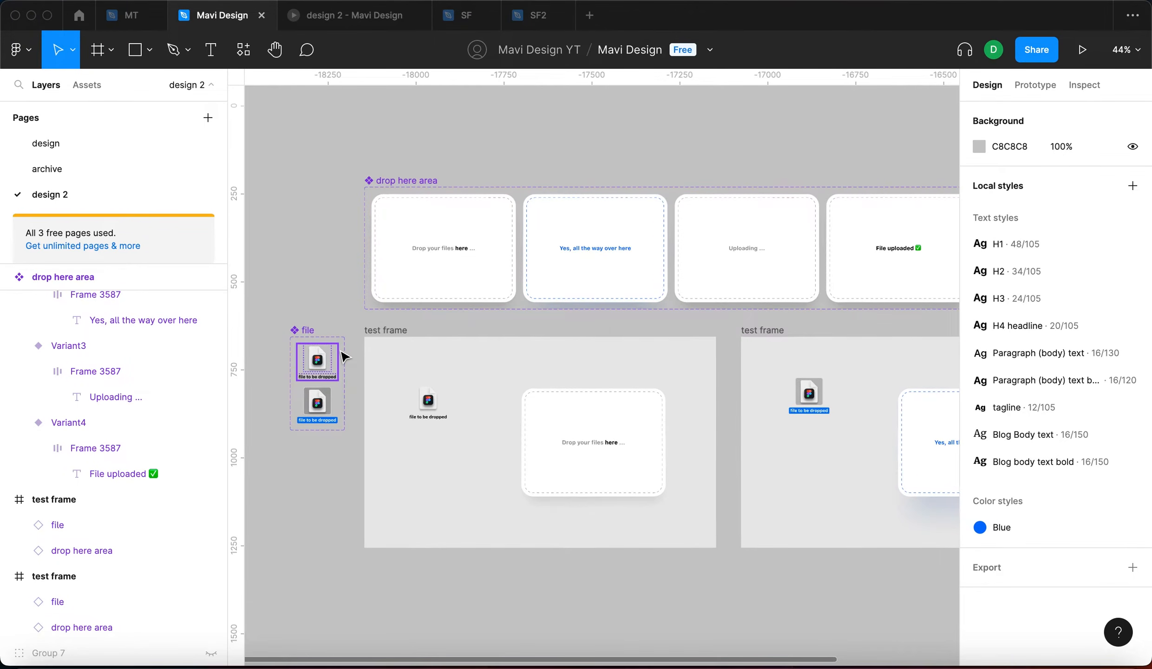
Step: Examine the file component set, its Default variant and the file instance placed in the original test frame
click(427, 402)
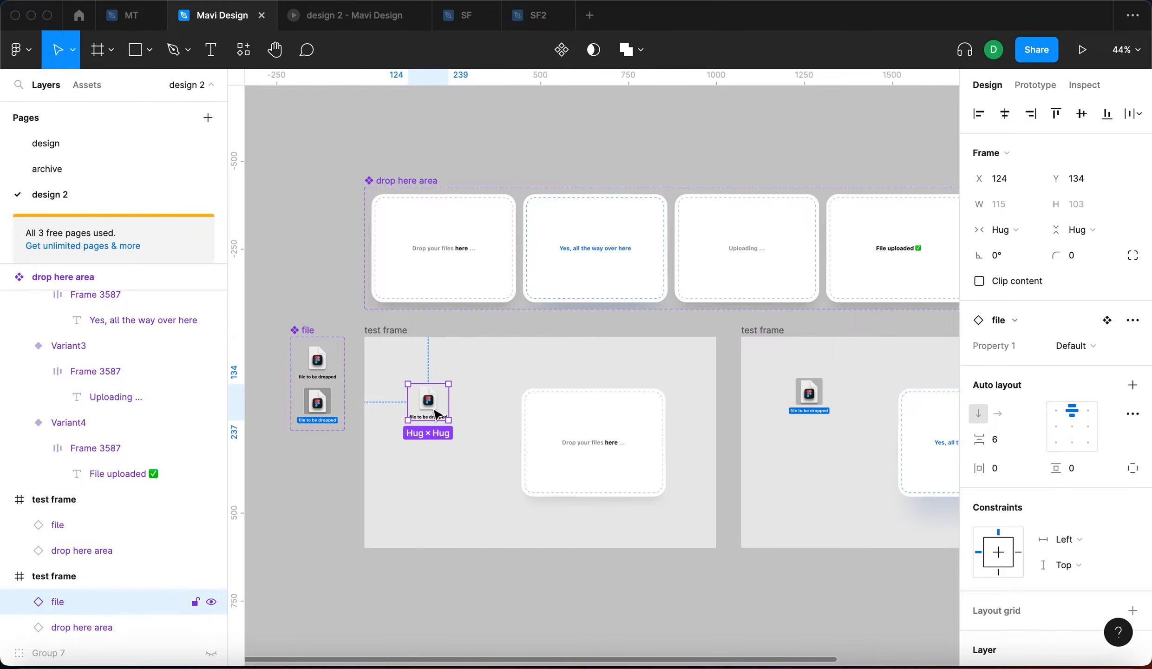
click(443, 446)
scroll(443, 447, up, 5)
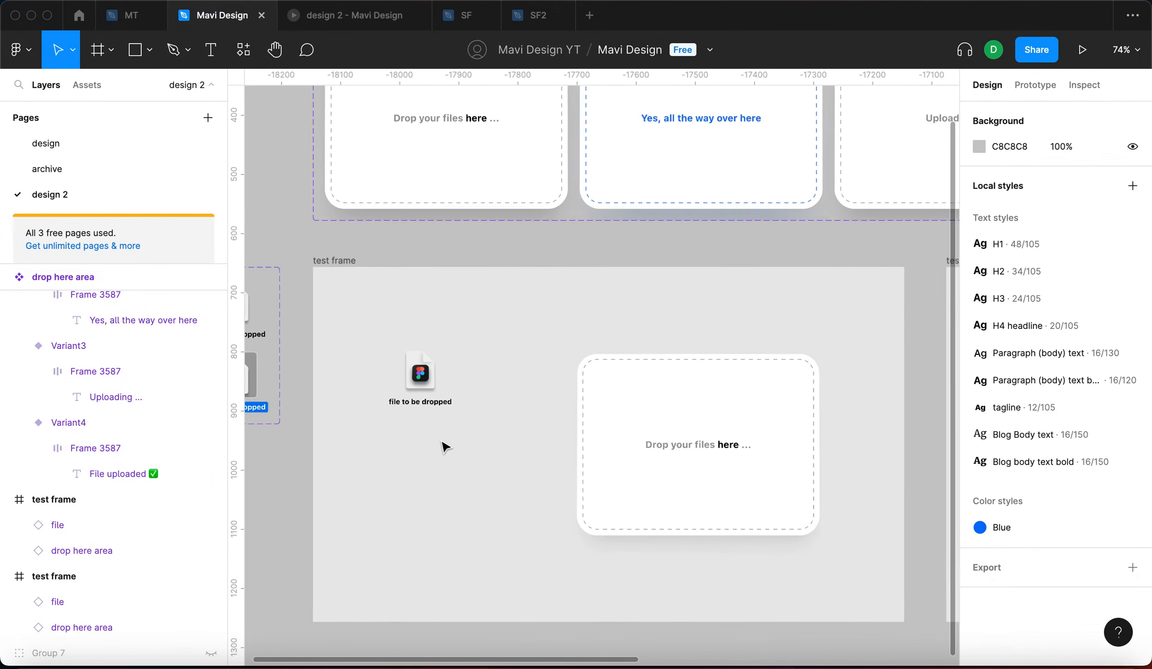
click(606, 410)
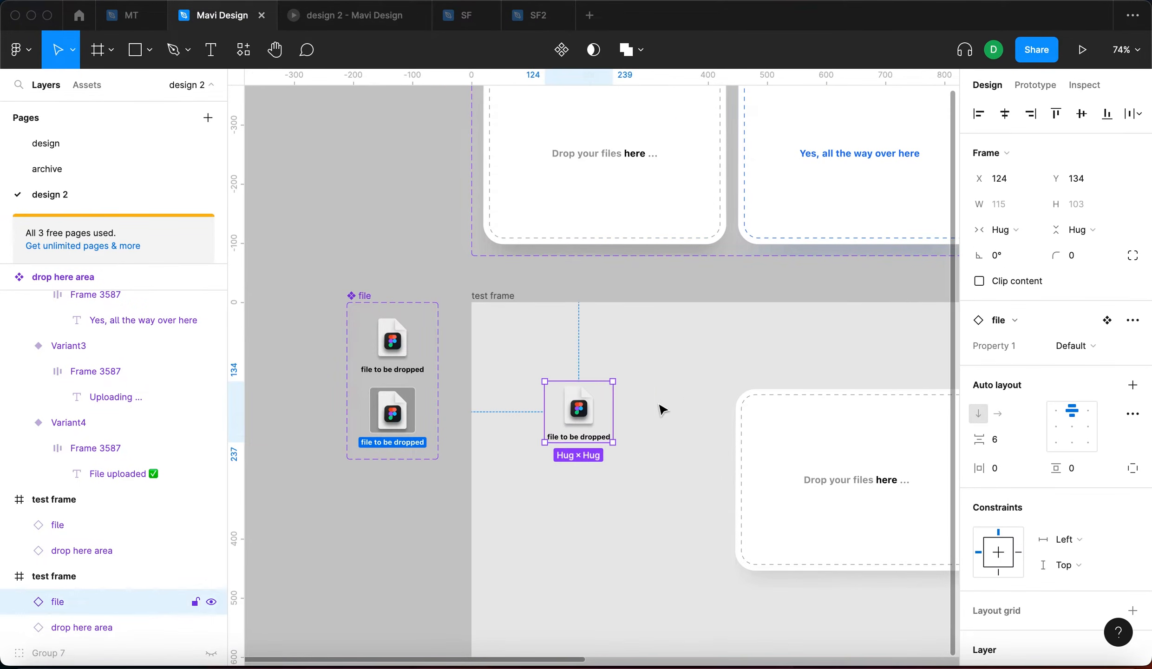
click(582, 408)
click(455, 335)
click(375, 294)
click(364, 301)
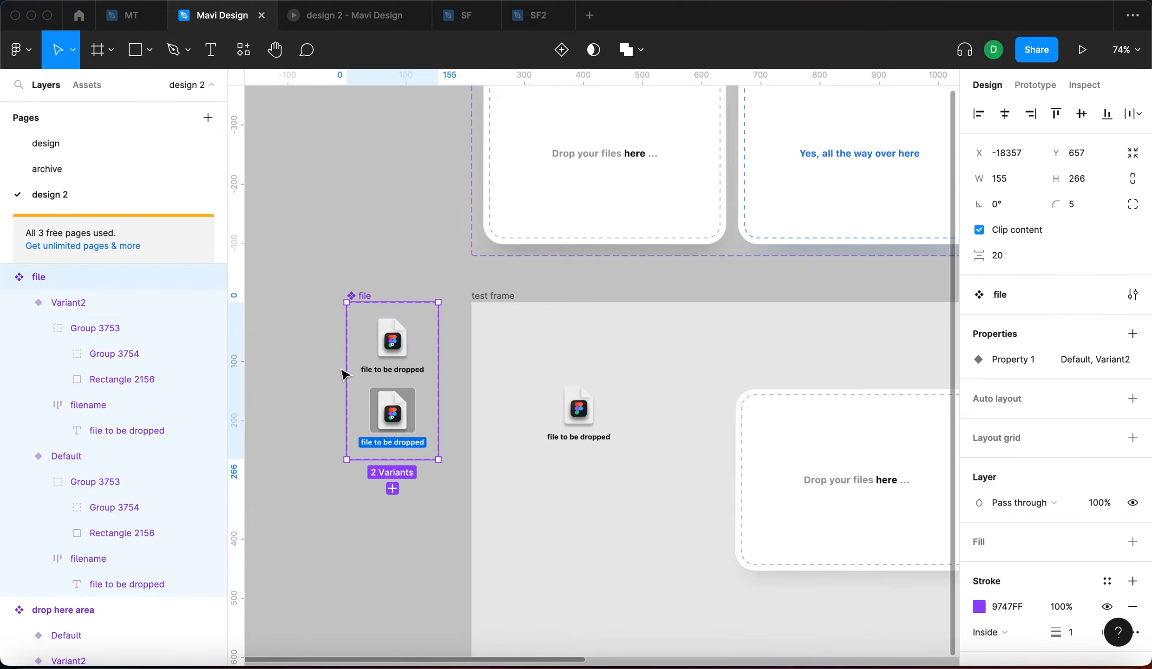
scroll(327, 372, up, 3)
click(322, 381)
click(432, 346)
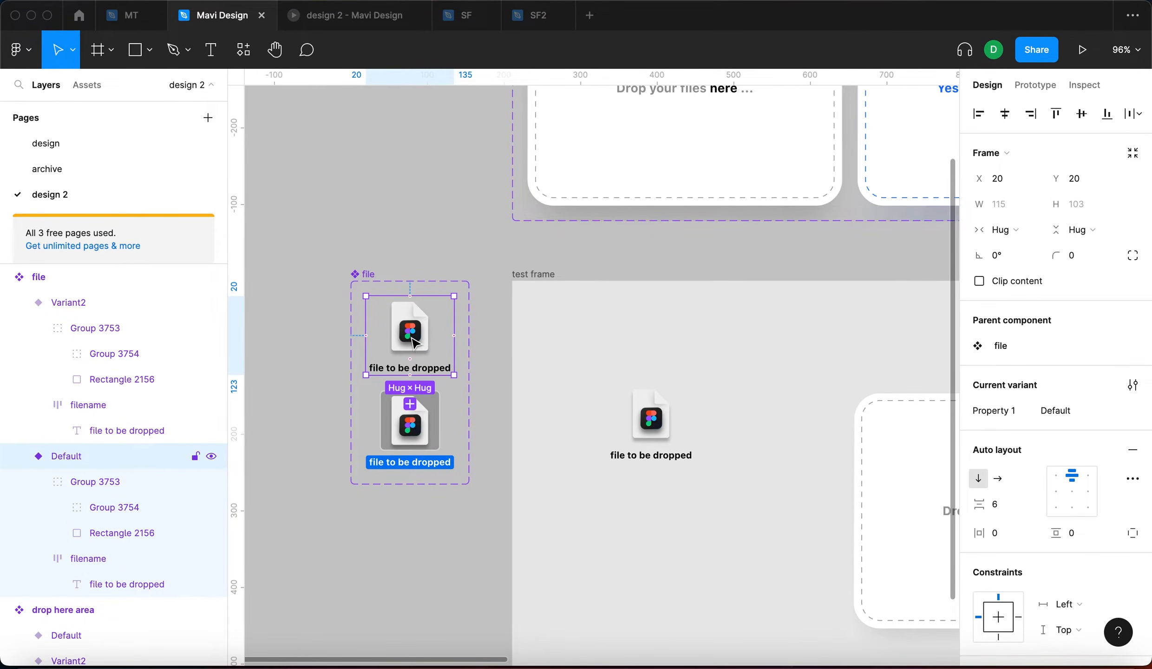
click(633, 426)
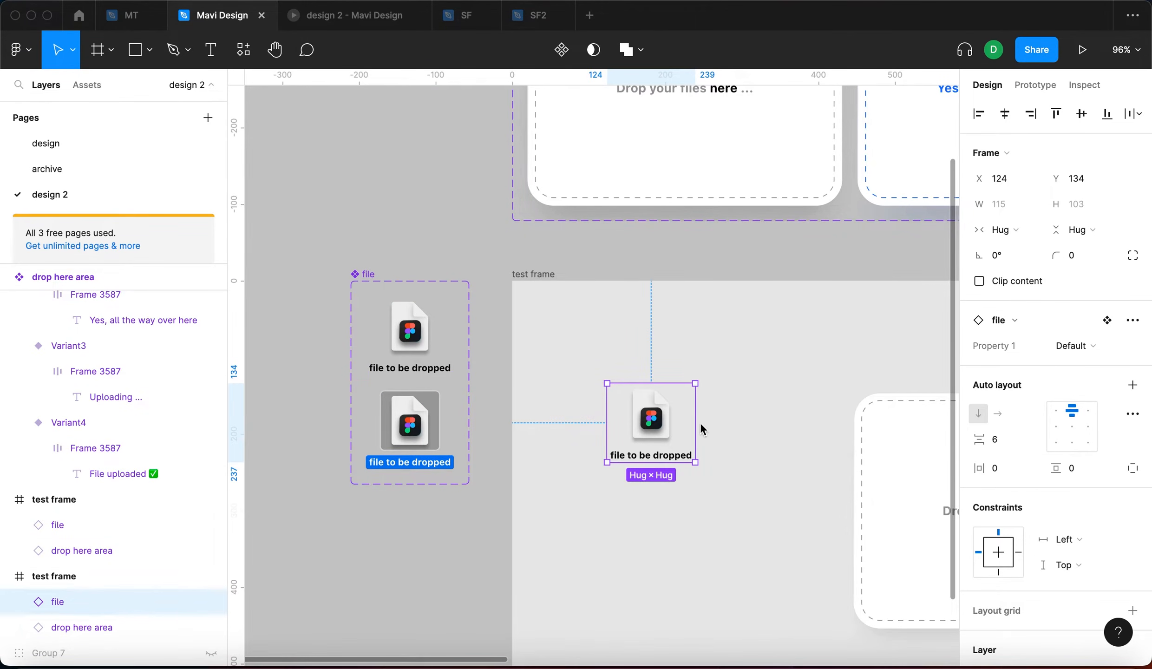
Step: Add a prototype interaction from the file component's Default variant to its Variant2
click(415, 339)
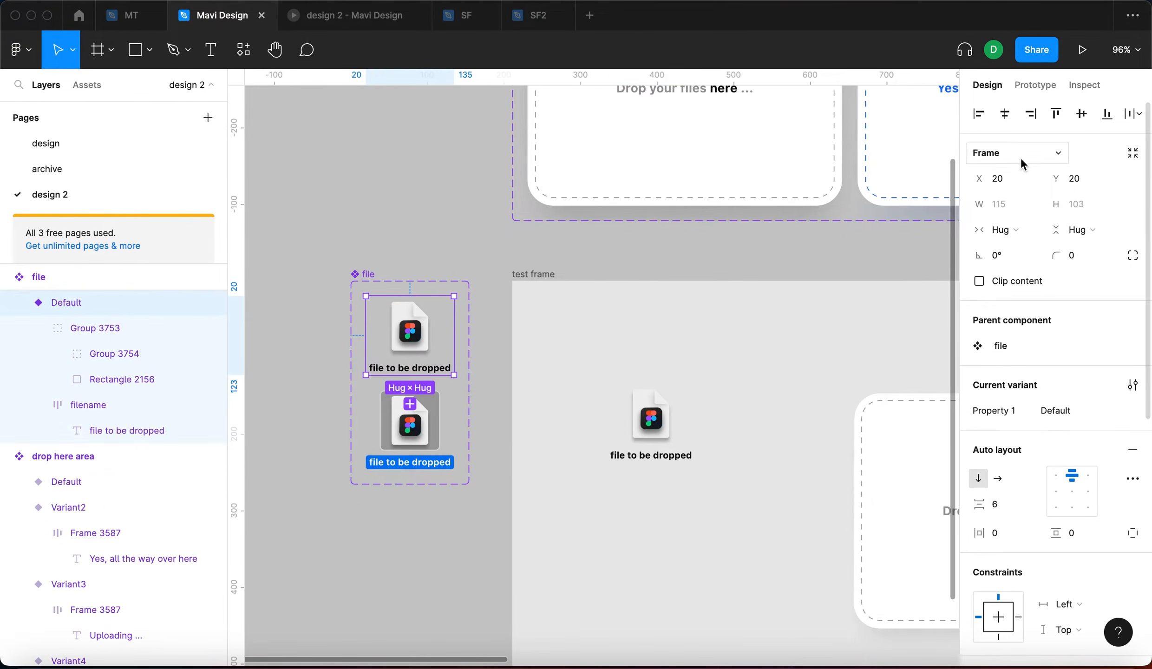
click(1034, 85)
scroll(360, 376, up, 5)
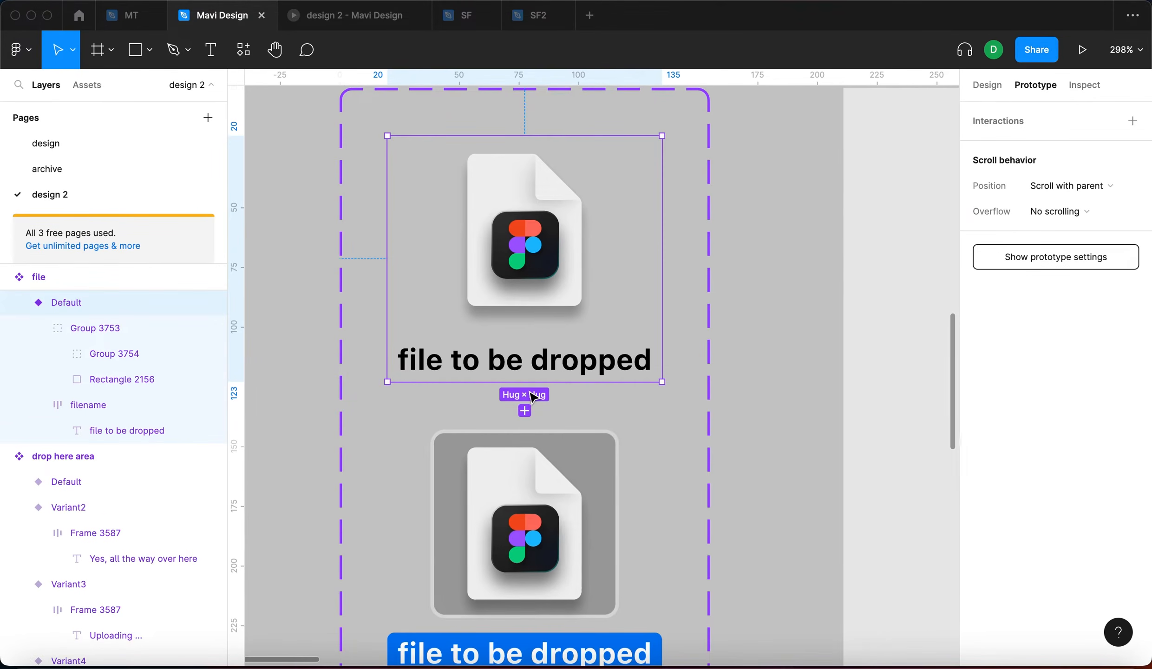
drag(524, 410, 583, 444)
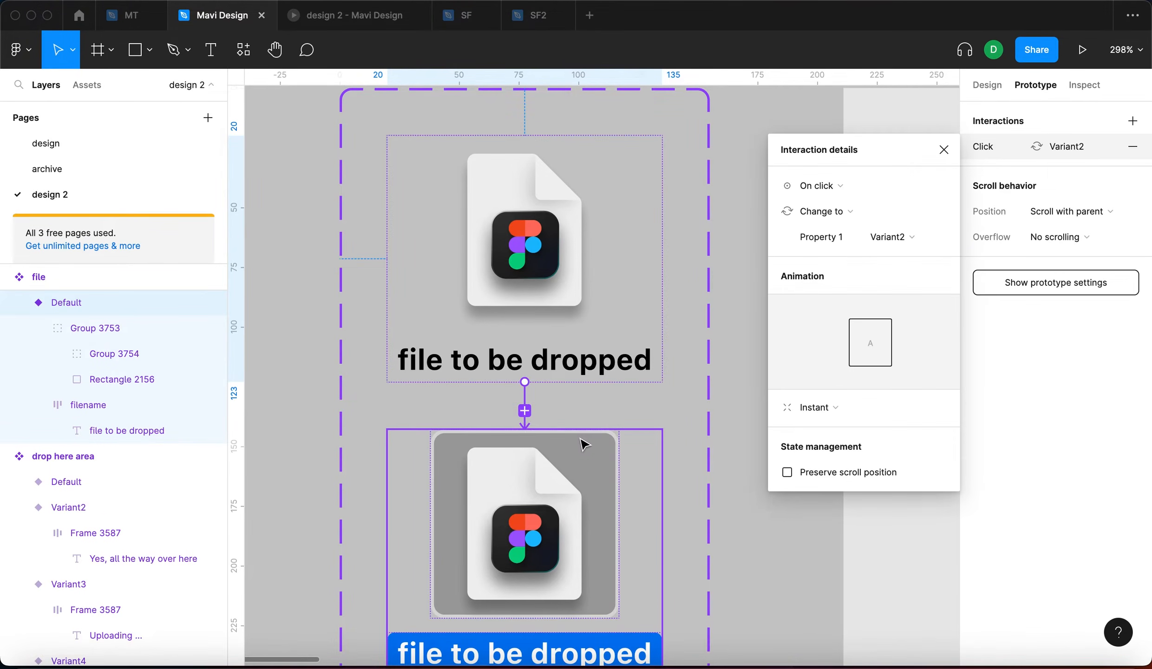
scroll(583, 443, down, 5)
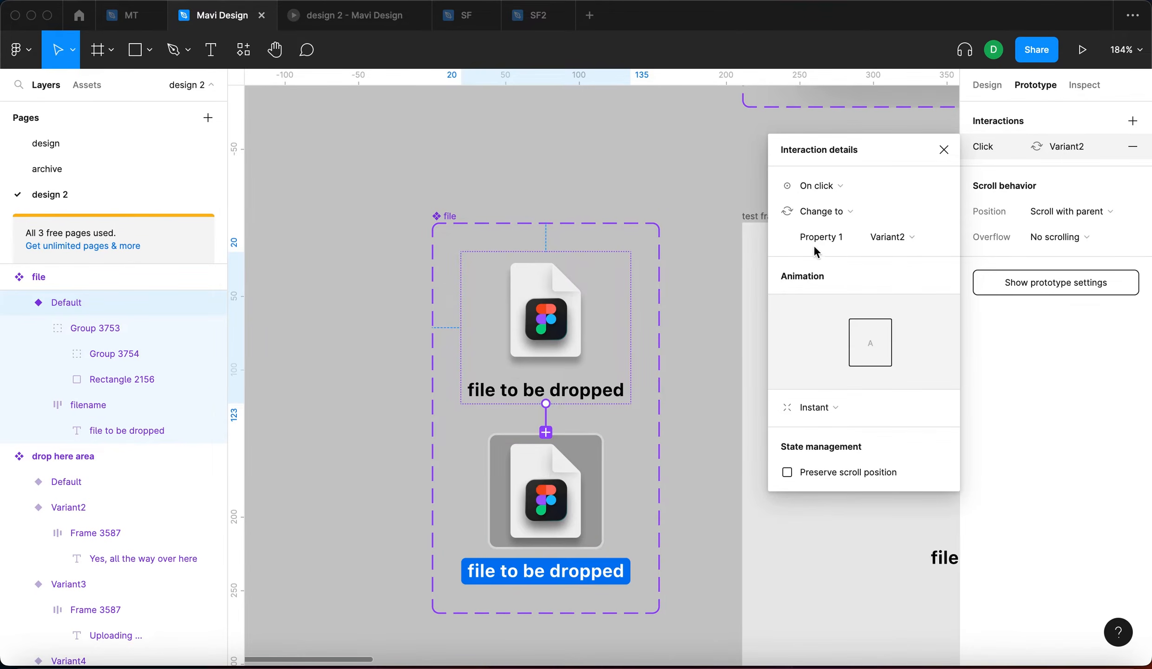
Step: Set the trigger of the file variant interaction to While pressing, keeping Change to Variant2 with Instant animation
click(862, 186)
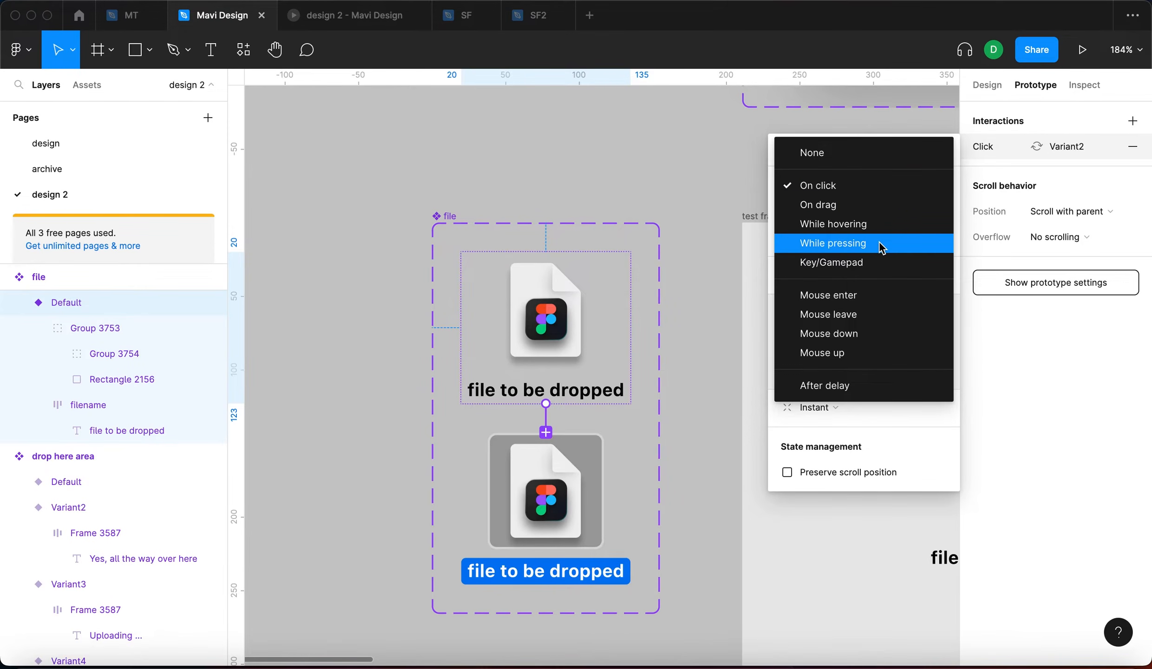
click(832, 185)
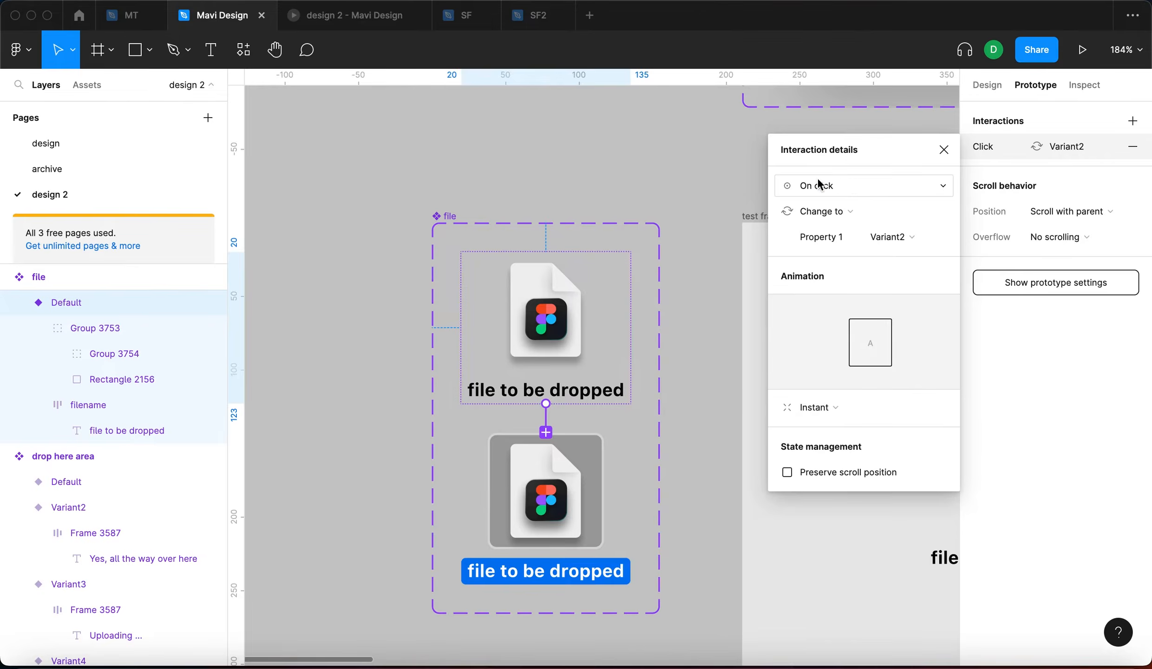
click(827, 185)
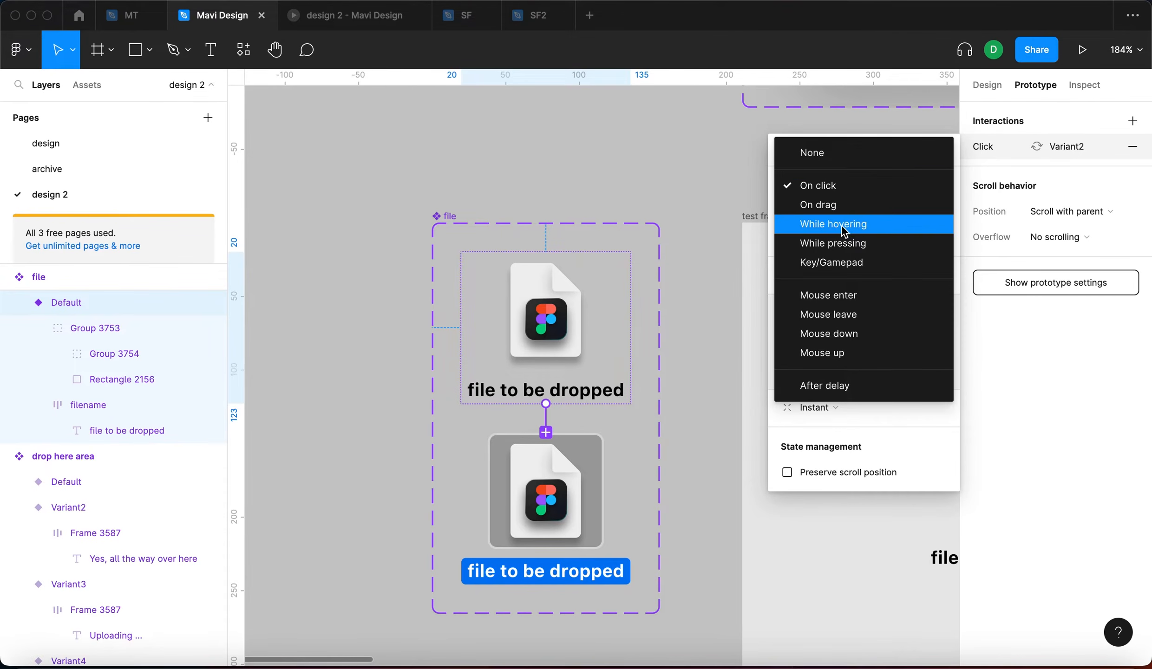
click(902, 250)
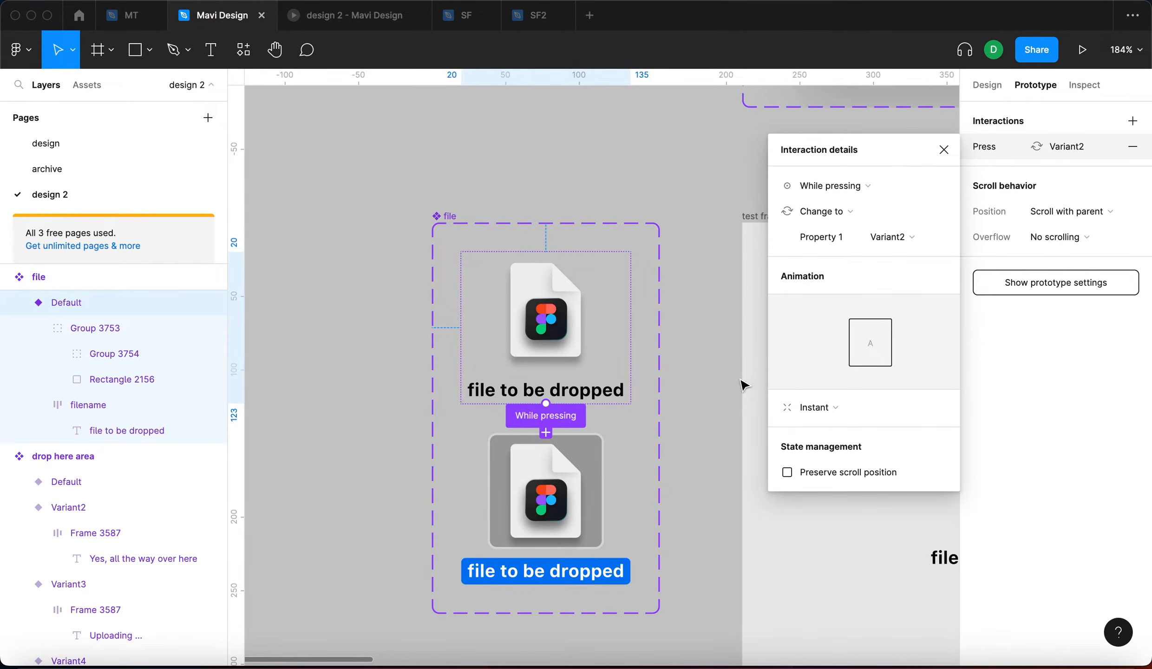
click(715, 396)
Step: Open the running prototype preview and test the pressed state of the file repeatedly
click(393, 28)
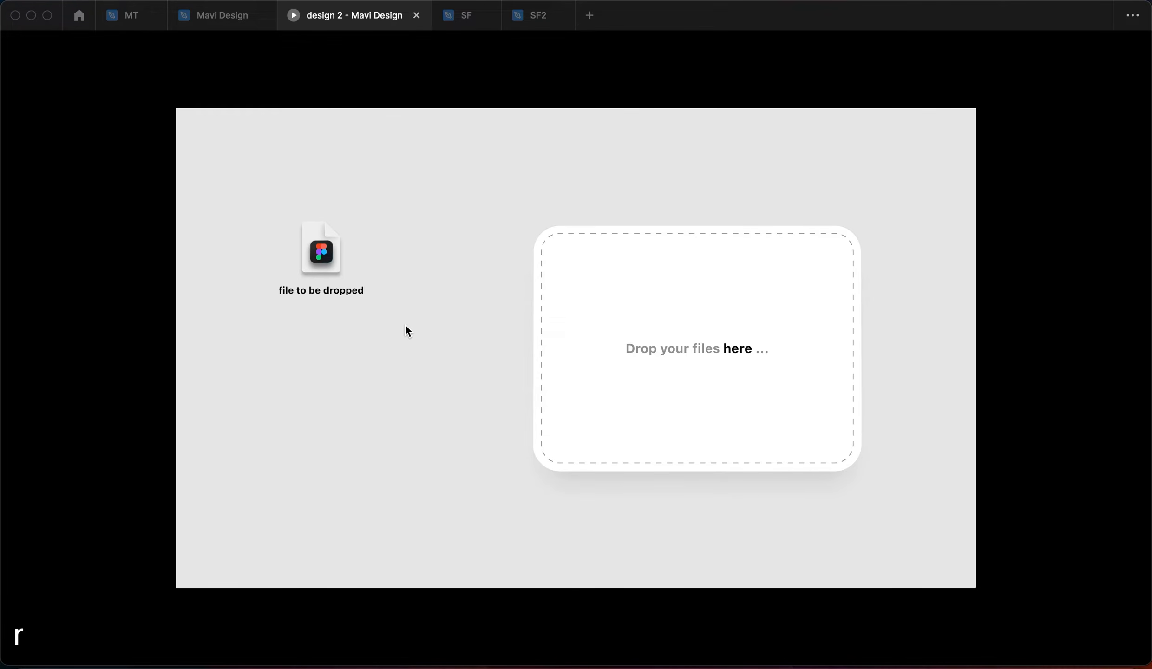
click(354, 292)
click(356, 293)
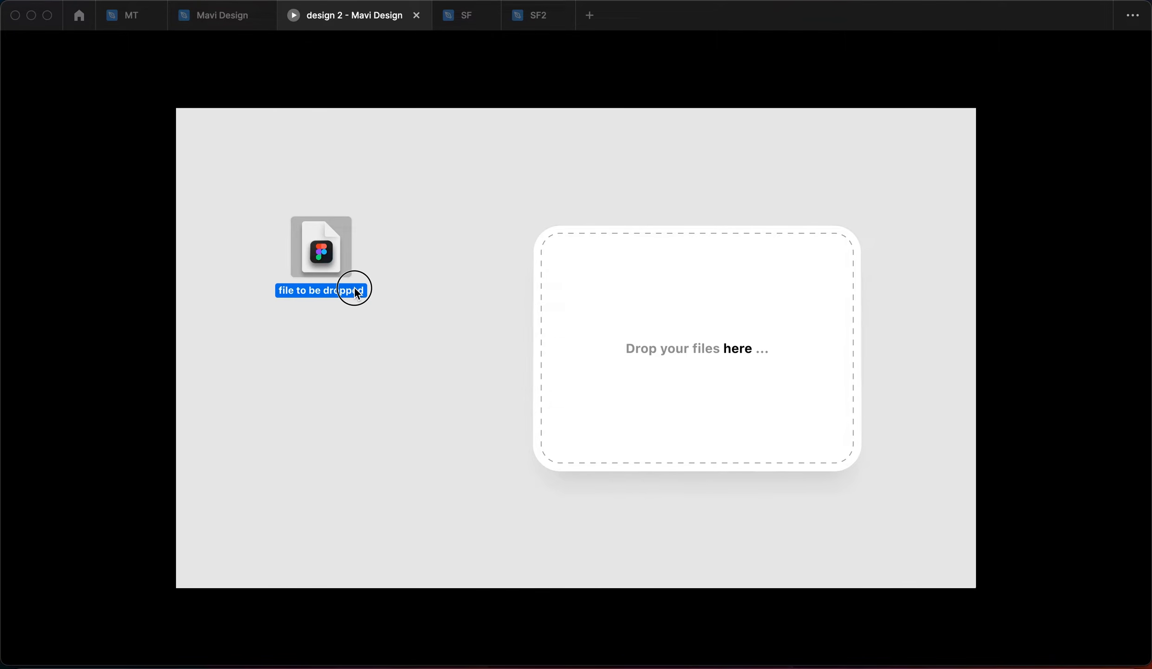
click(329, 248)
click(330, 247)
click(329, 248)
click(330, 247)
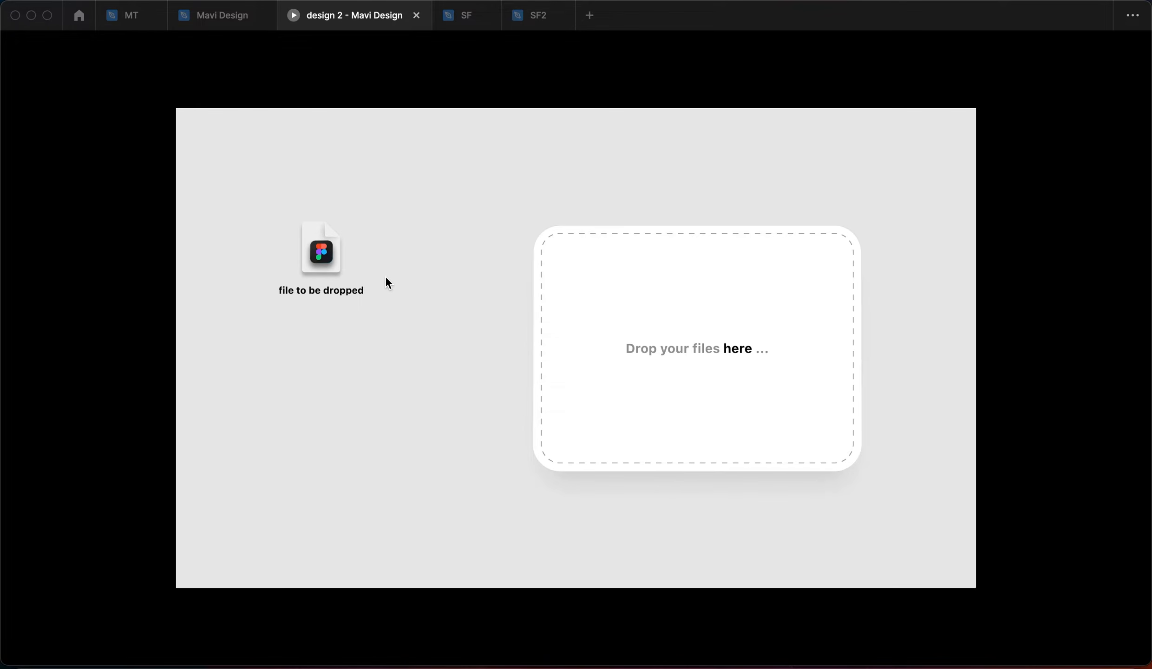
Step: Back in the design file, move the file in the second test frame closer to its drop area, at about X 290, Y 197
click(212, 22)
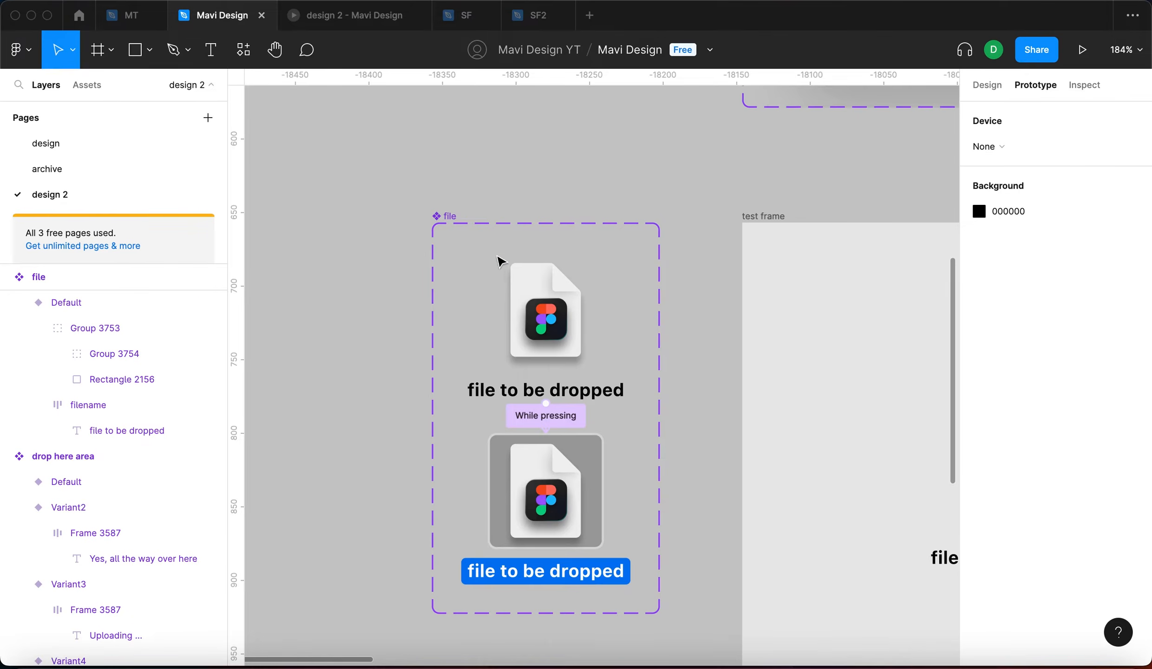
scroll(391, 213, down, 5)
drag(657, 489, 445, 412)
scroll(445, 411, down, 3)
drag(527, 460, 365, 448)
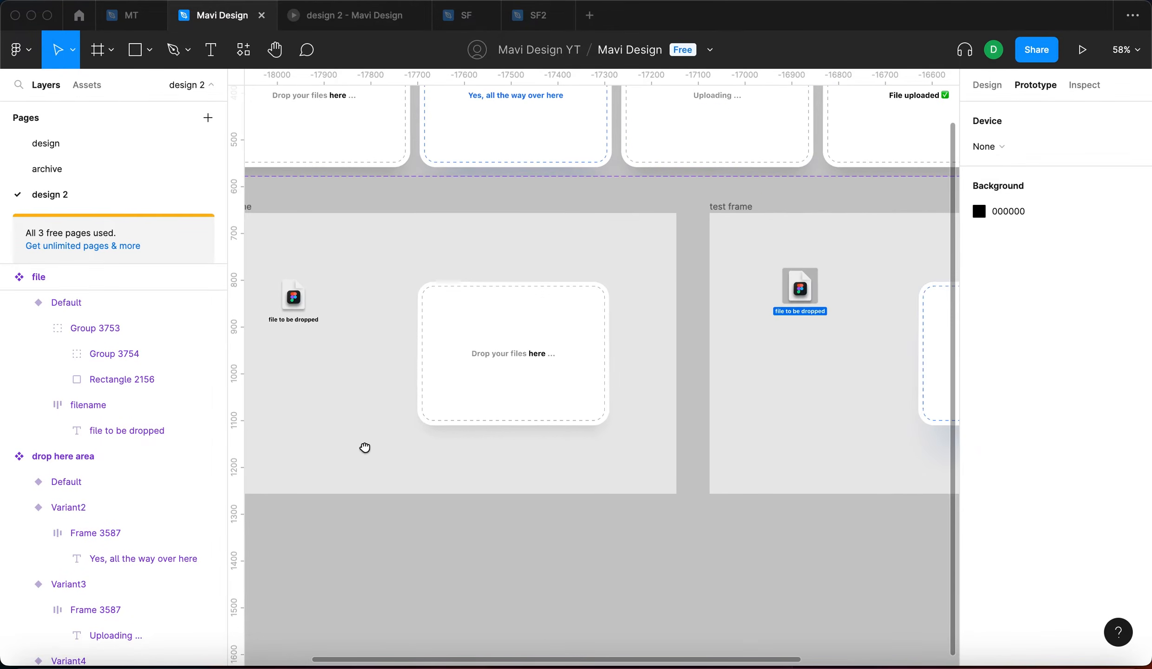
drag(807, 292, 879, 331)
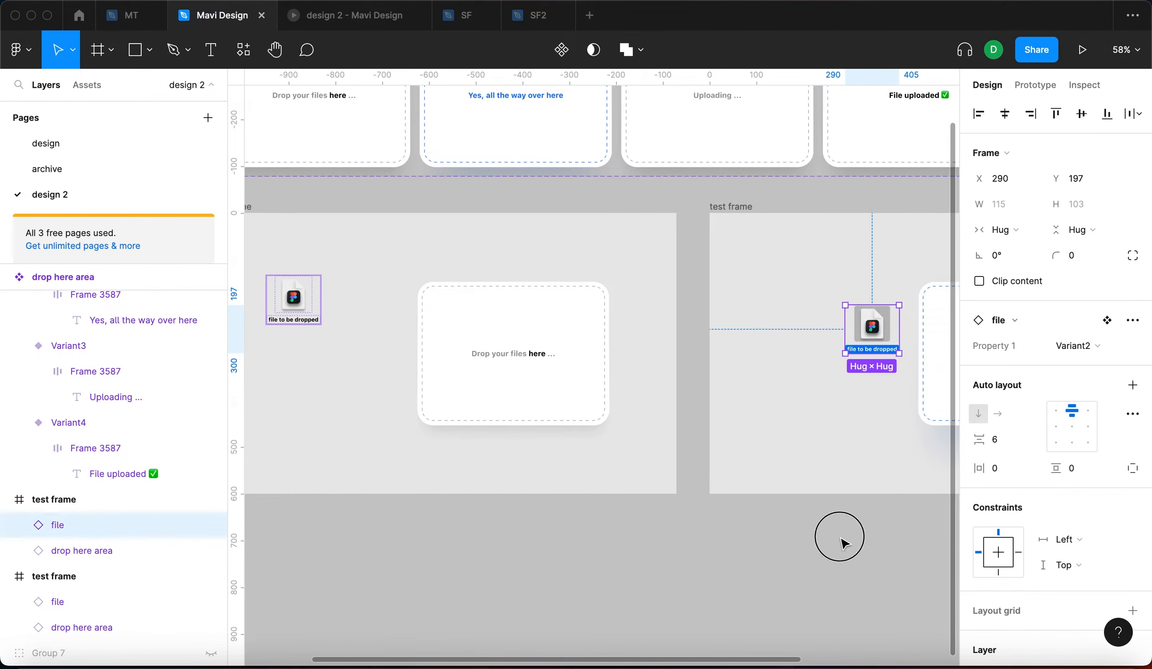
click(844, 543)
Step: Switch the file instance in the second test frame to the Default variant
scroll(823, 527, down, 4)
click(854, 361)
click(1087, 347)
click(1069, 325)
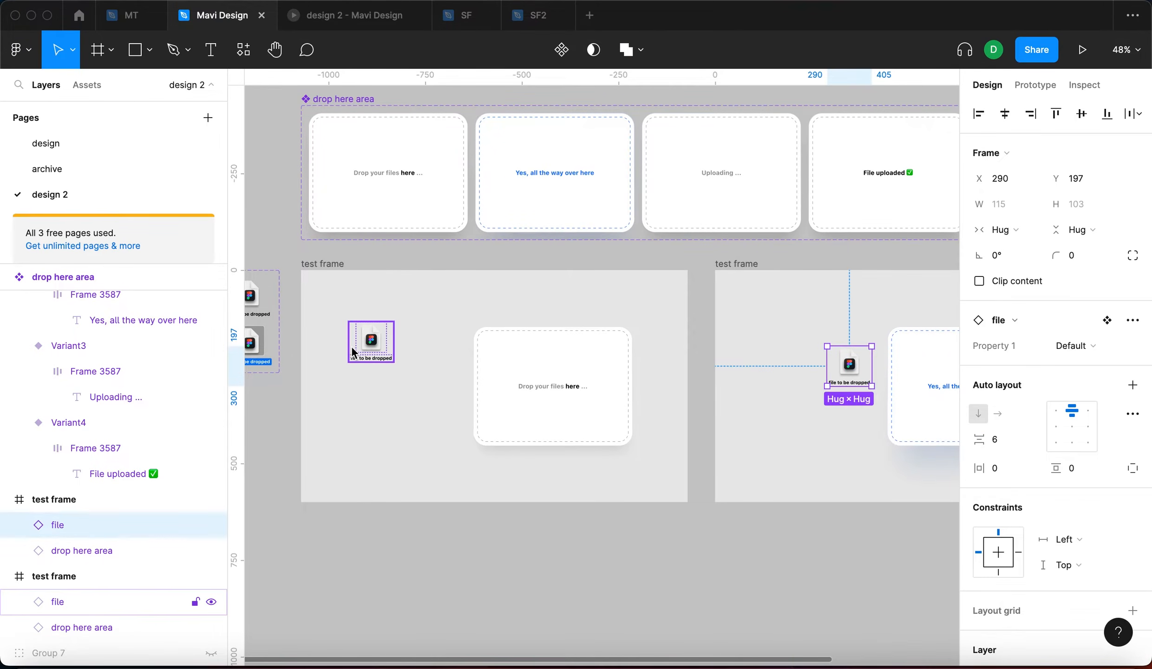
Step: Add a prototype interaction from the file in the first test frame that navigates to the second test frame
click(365, 349)
click(544, 572)
click(379, 358)
key(shift+e)
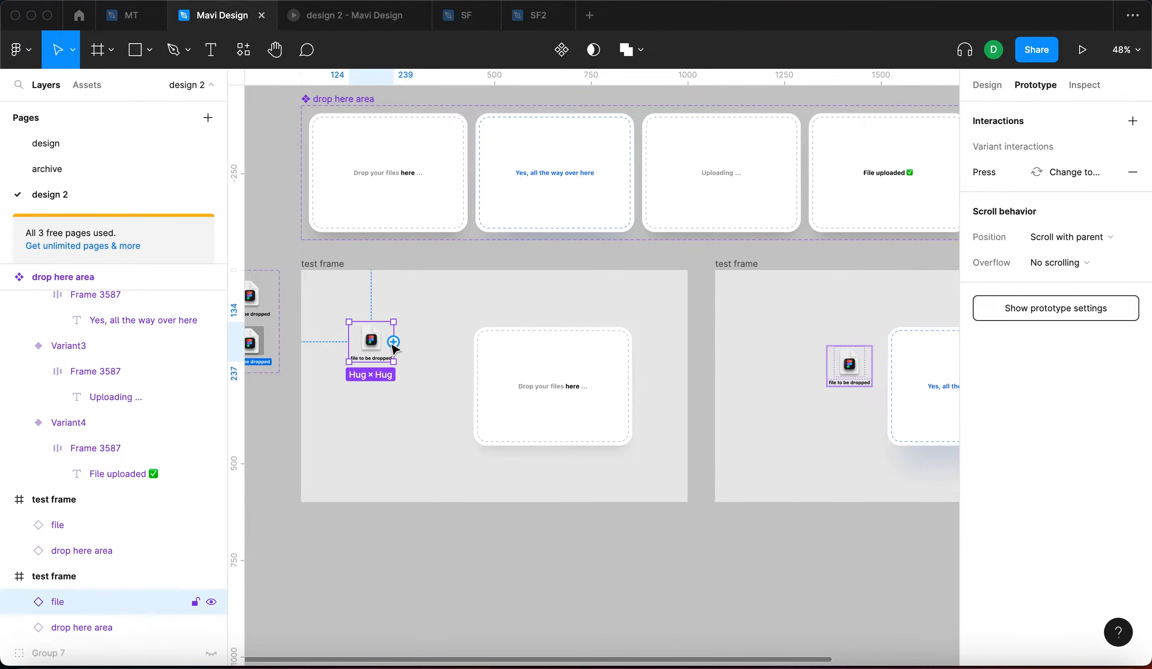
drag(393, 341, 726, 367)
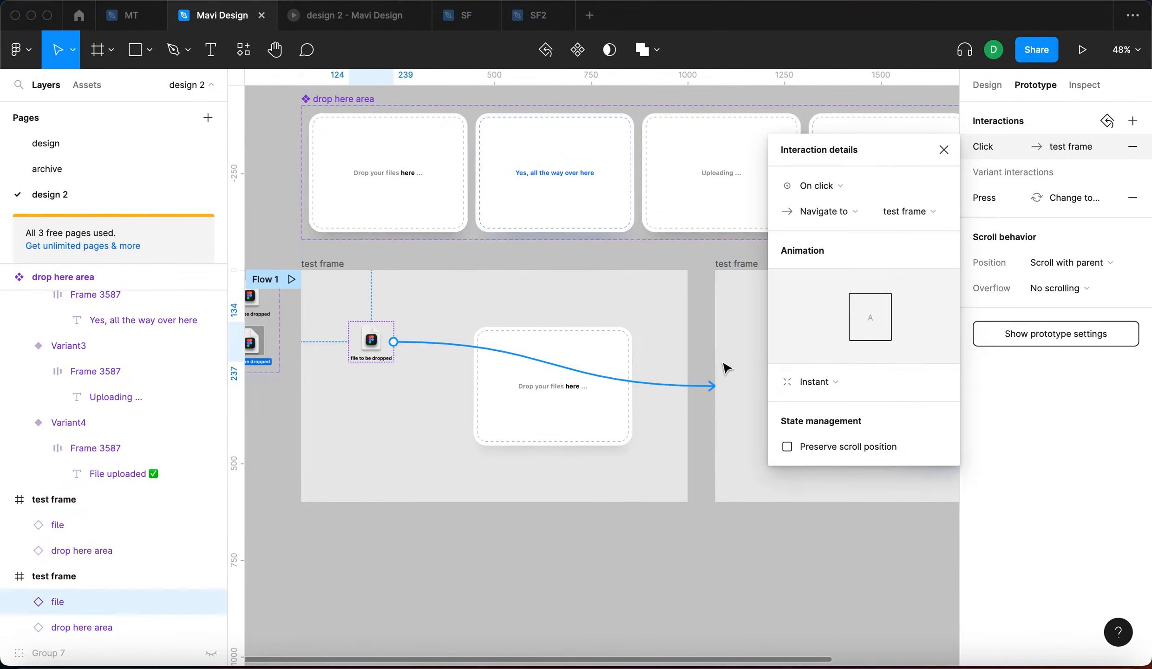
Step: Set the trigger of the test frame interaction to On drag, with Smart animate, Ease out and 300ms
scroll(725, 367, right, 5)
scroll(684, 545, right, 3)
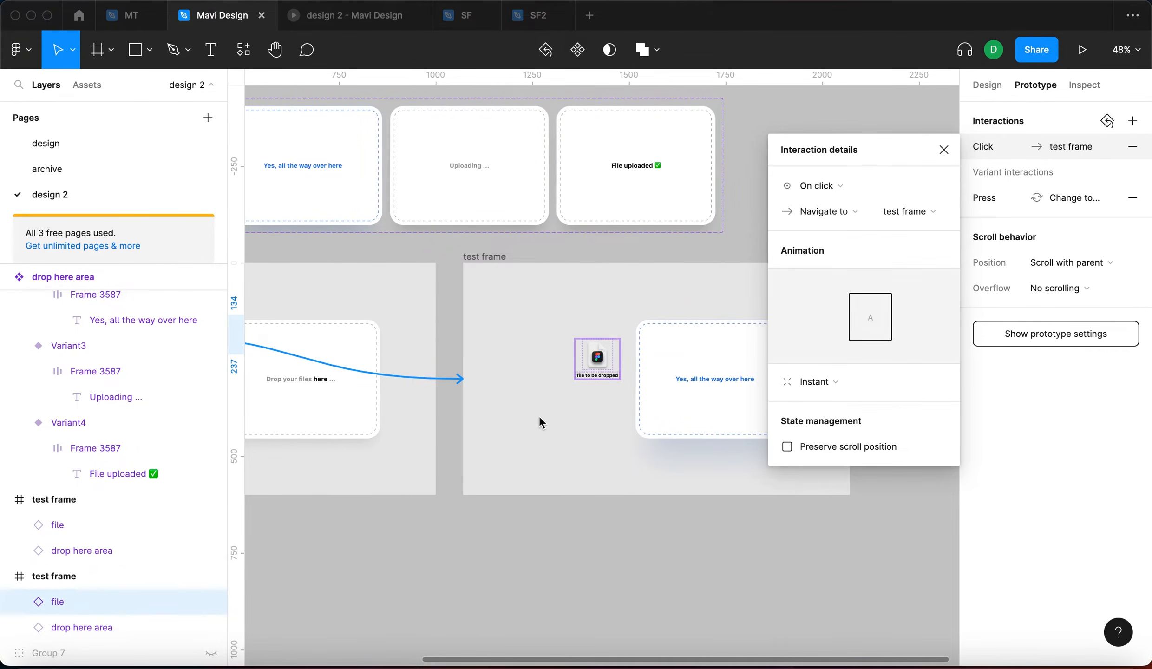
scroll(531, 302, down, 4)
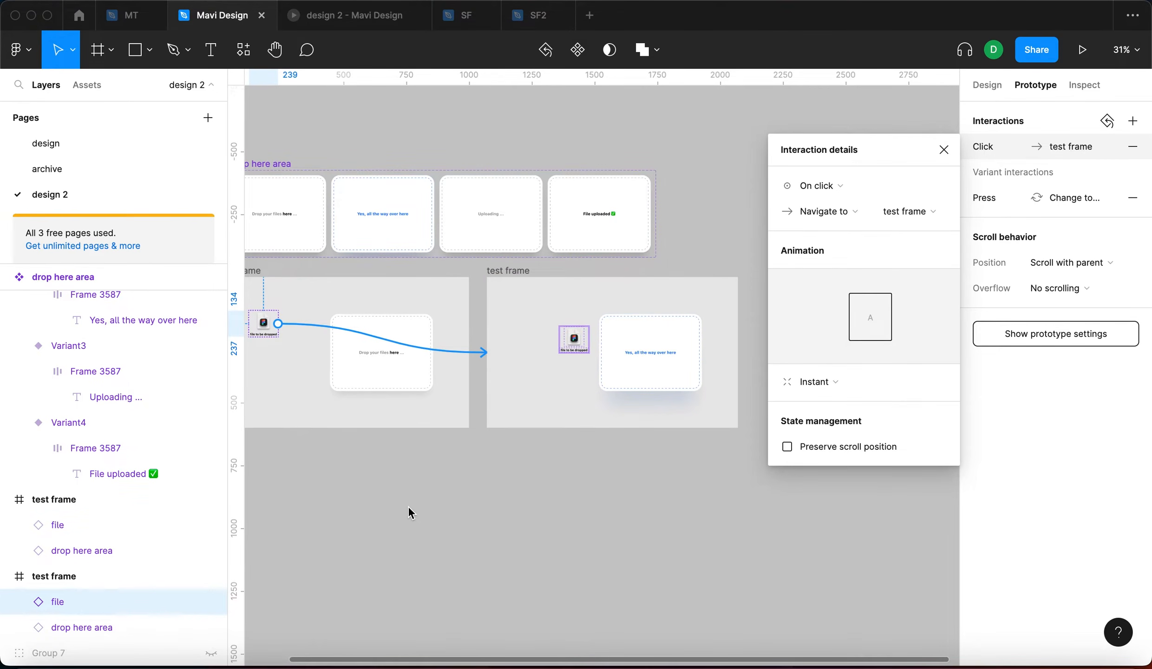
scroll(409, 503, left, 2)
click(853, 184)
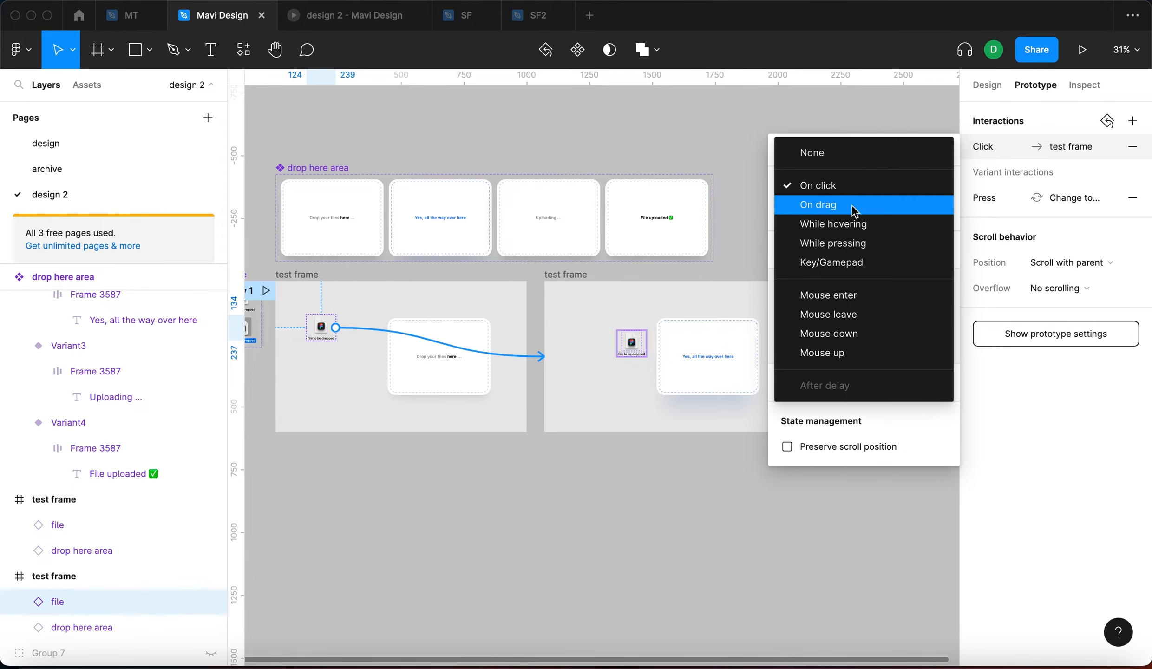
click(855, 204)
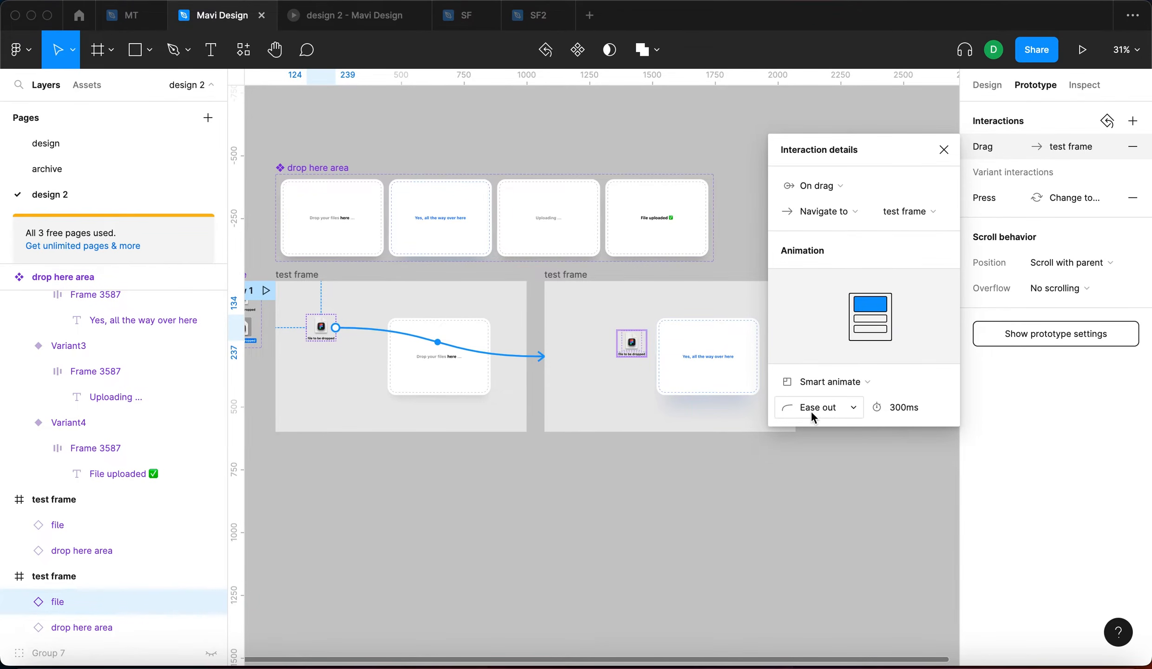
click(943, 149)
Step: Restart the prototype preview and test pressing the file and dragging it towards the drop area
scroll(754, 293, left, 5)
click(391, 15)
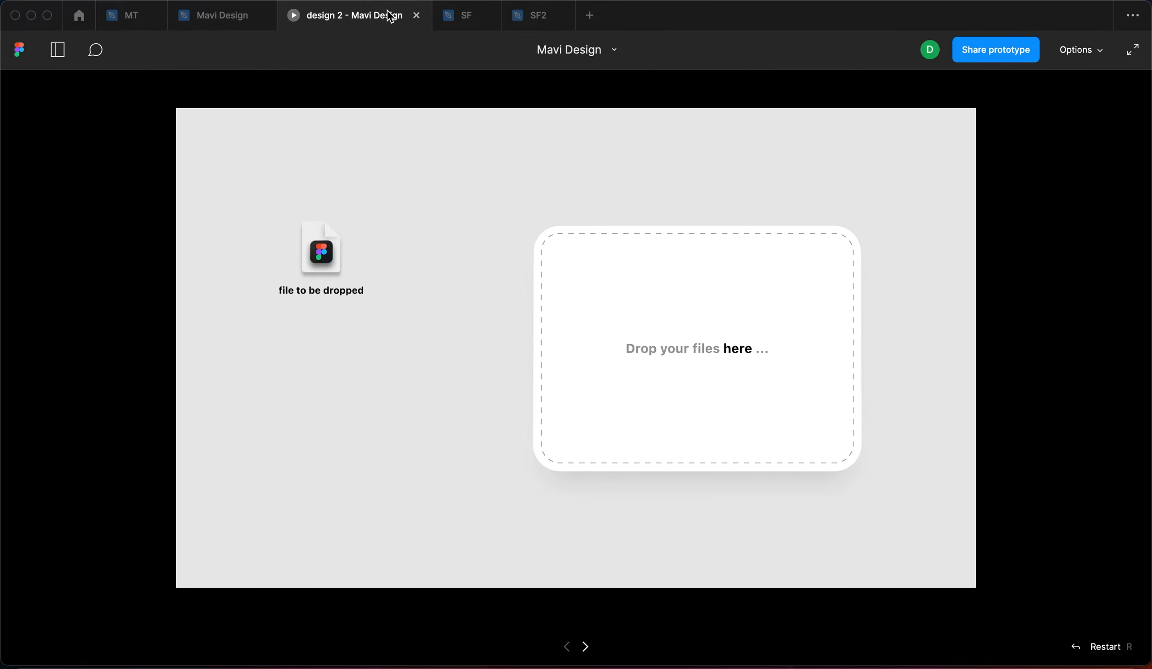
click(352, 366)
key(r)
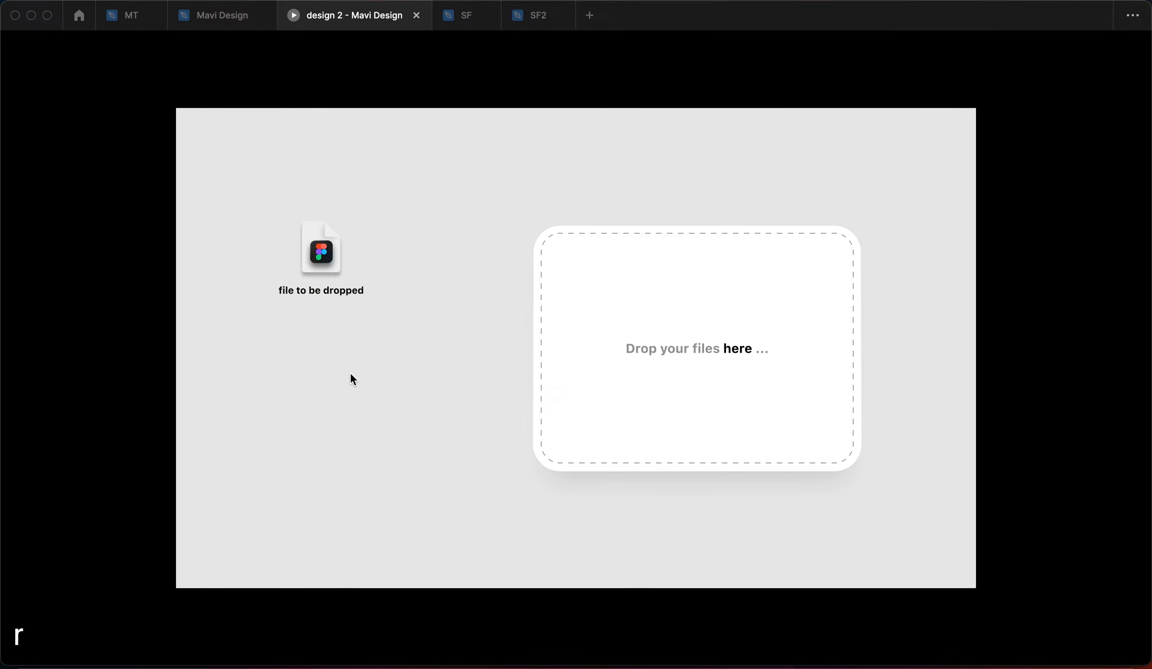
click(327, 273)
click(333, 262)
drag(333, 262, 303, 277)
click(414, 364)
click(325, 263)
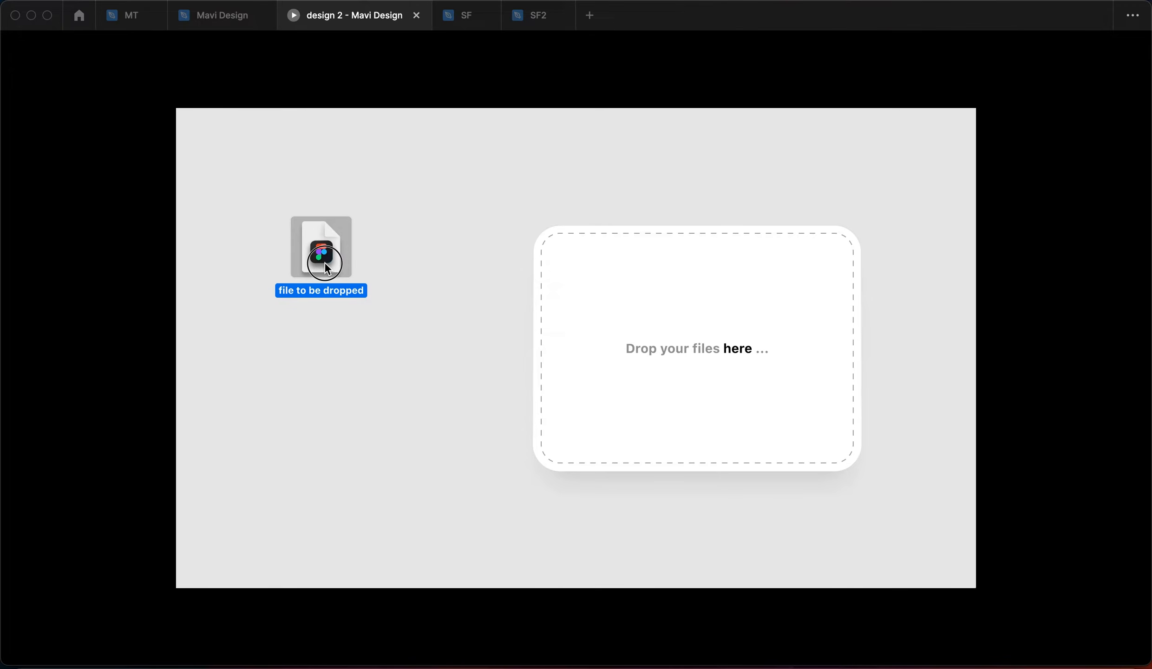
drag(342, 268, 475, 336)
click(453, 325)
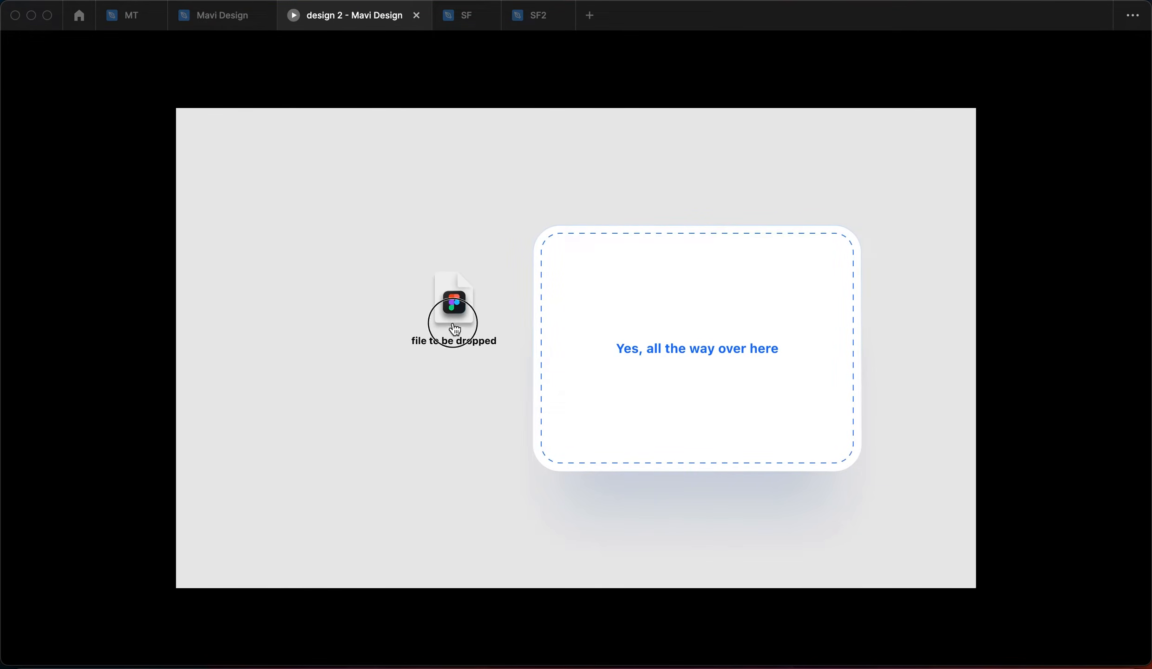
key(r)
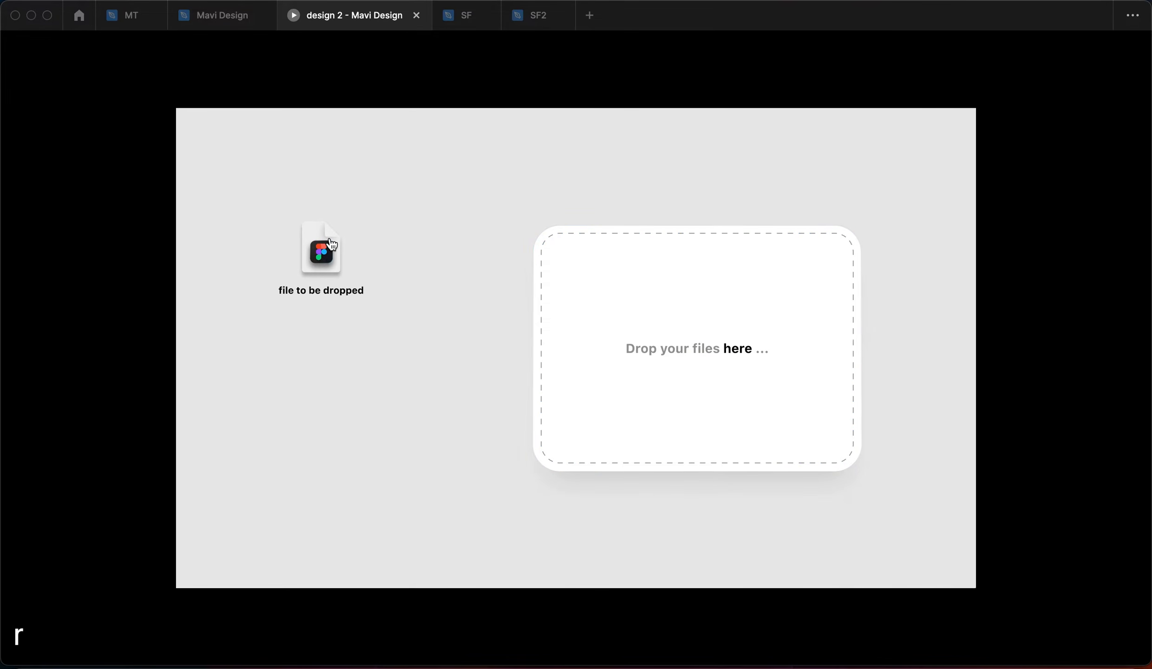
Step: In the design file, set the file instance in the second test frame to Variant2
click(206, 19)
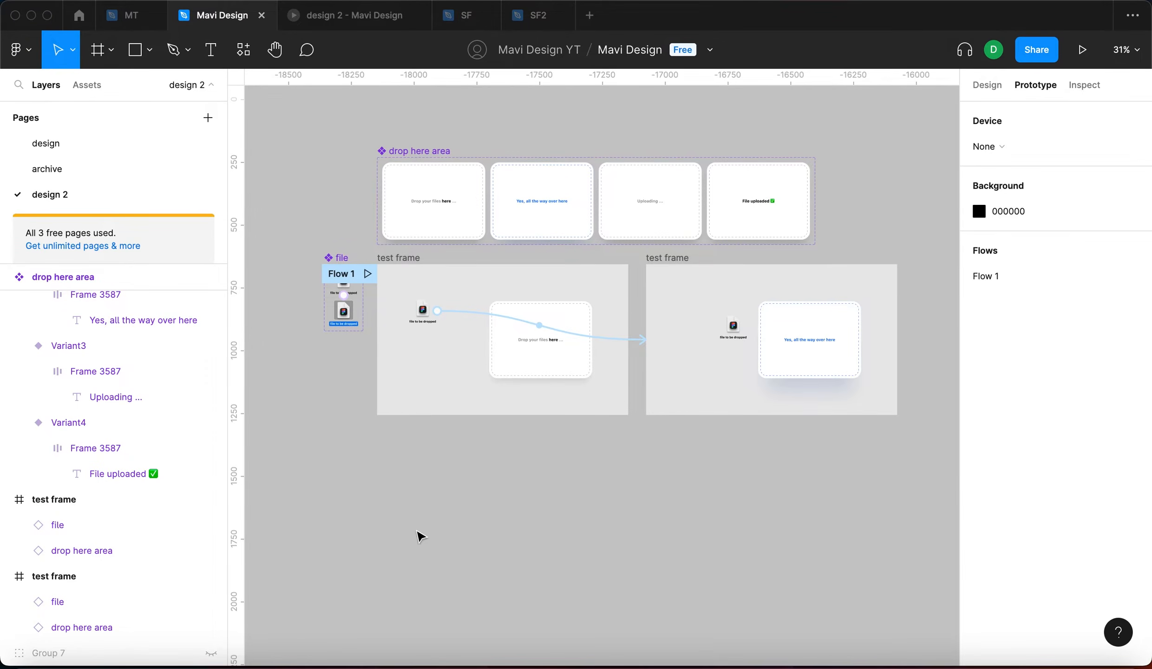
scroll(685, 363, up, 5)
click(683, 279)
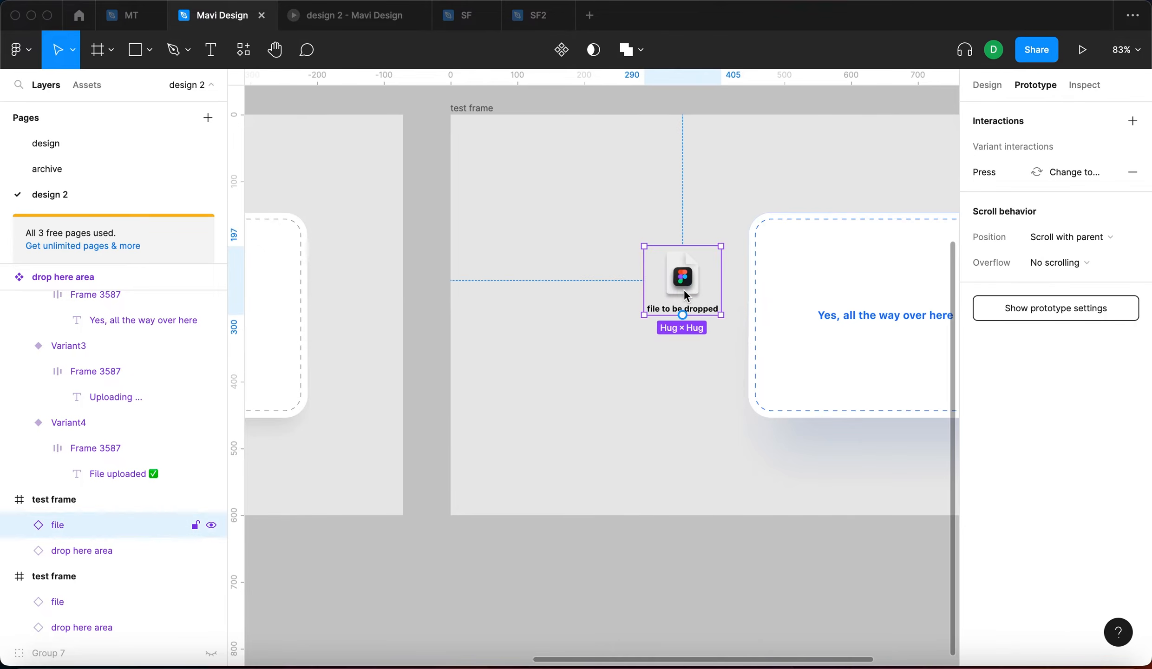
click(992, 85)
scroll(706, 361, down, 5)
click(668, 398)
click(693, 327)
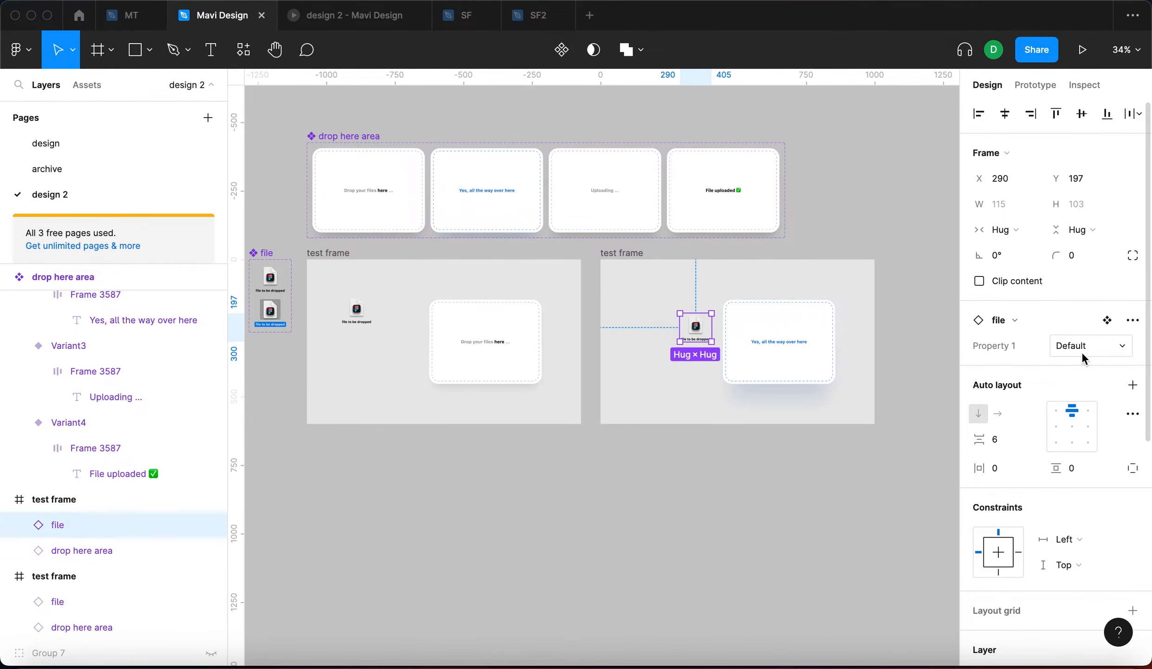
click(1083, 351)
click(1081, 363)
click(704, 354)
scroll(704, 353, up, 5)
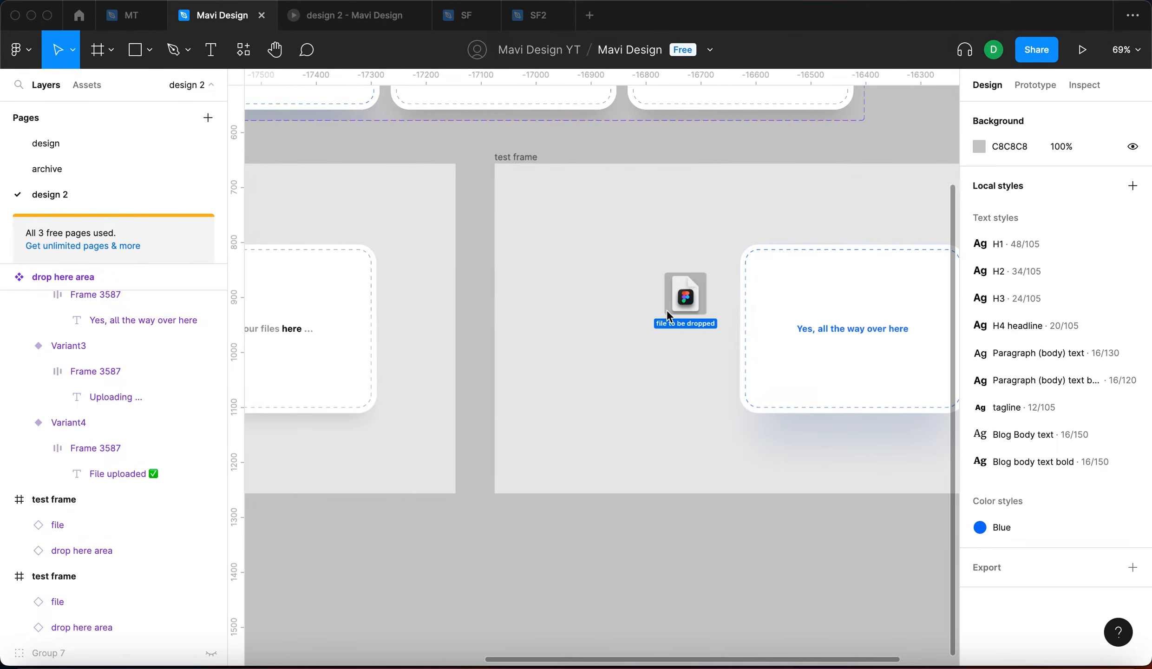
scroll(521, 341, down, 5)
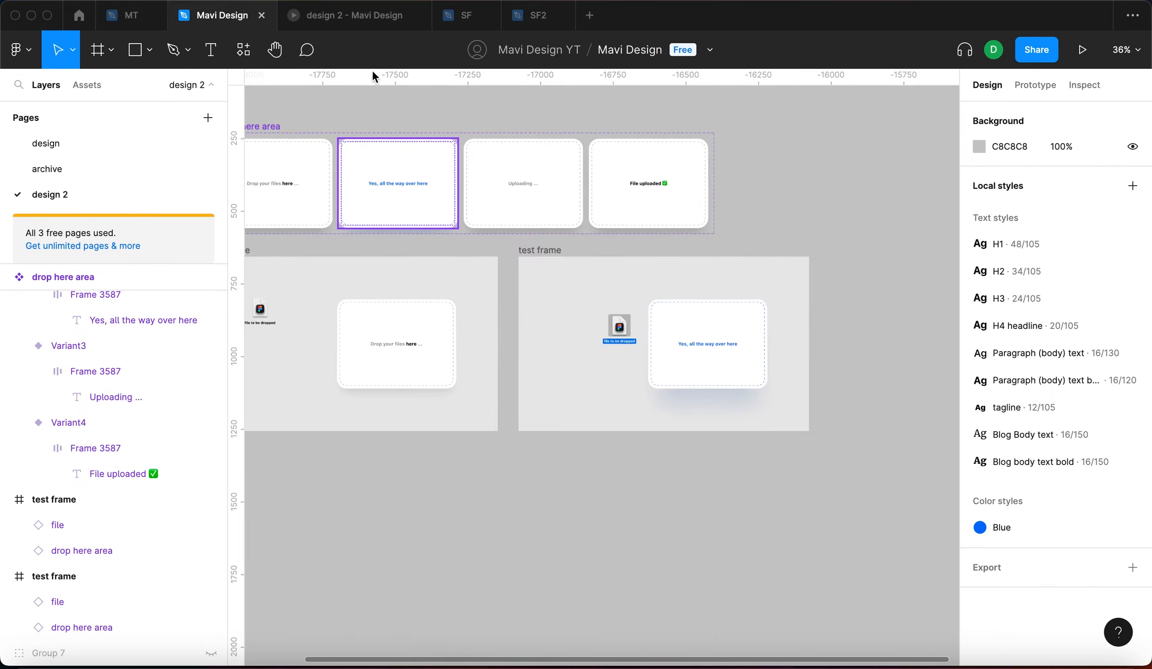
Step: Rerun the prototype preview and test dragging the file towards the drop area with its selected look at the destination
click(354, 25)
key(r)
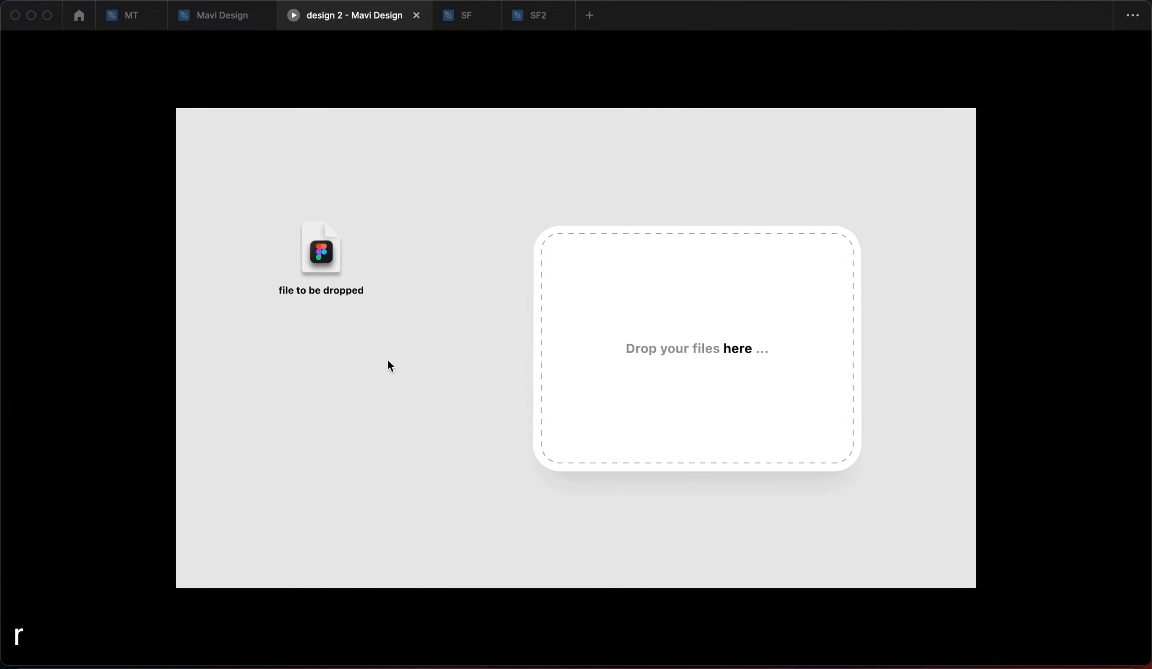
click(327, 254)
drag(327, 255, 470, 328)
click(334, 252)
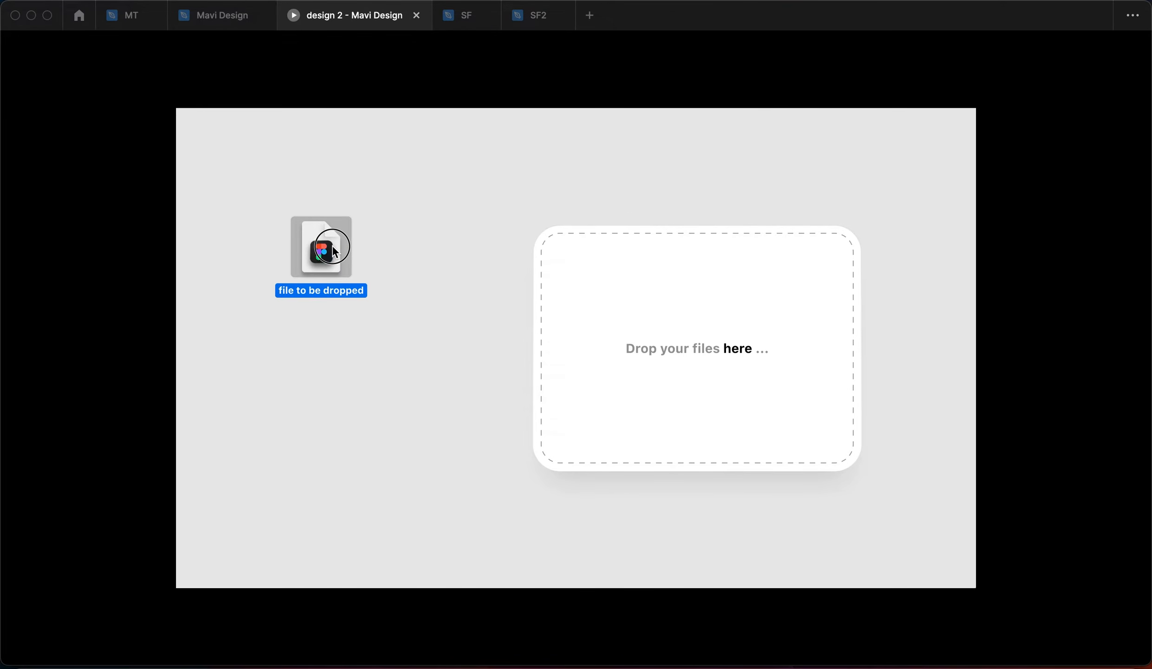
drag(336, 254, 329, 277)
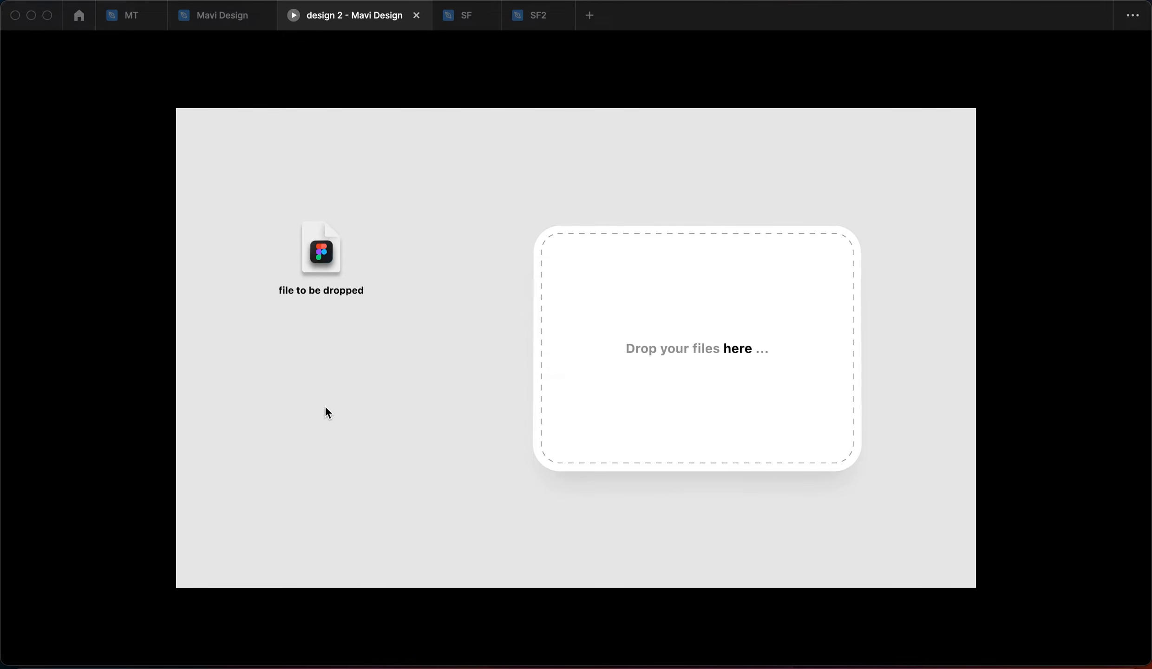
Step: Examine the While pressing interaction between the file component's Default variant and Variant2 in the design file
click(223, 17)
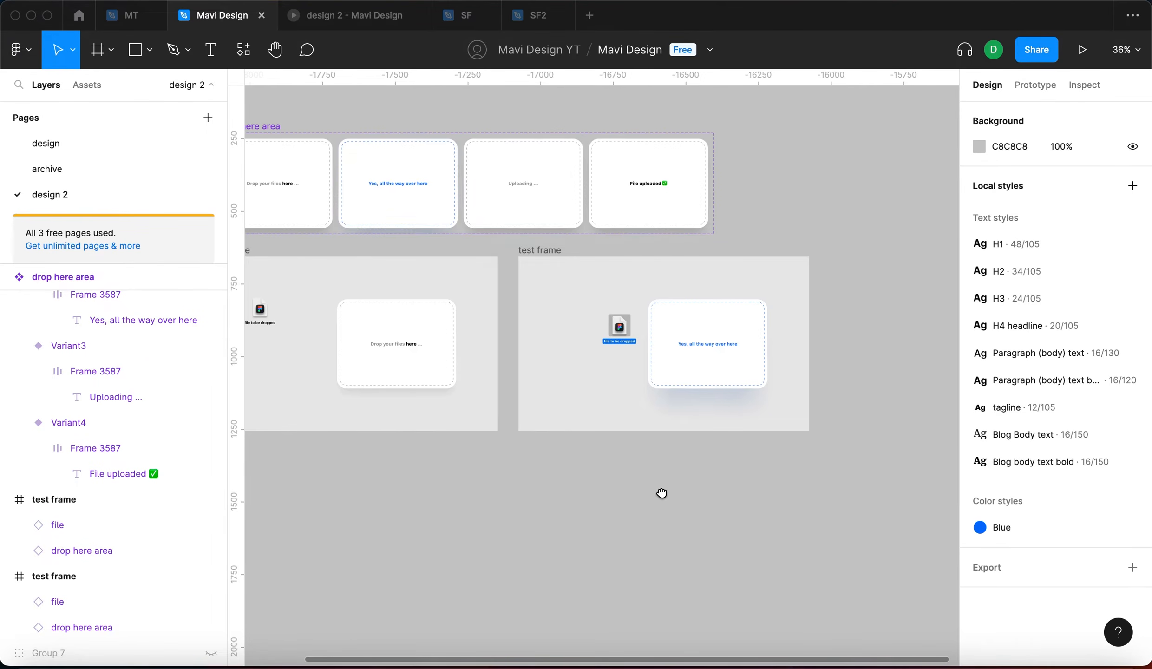
drag(592, 495, 744, 496)
scroll(310, 304, up, 5)
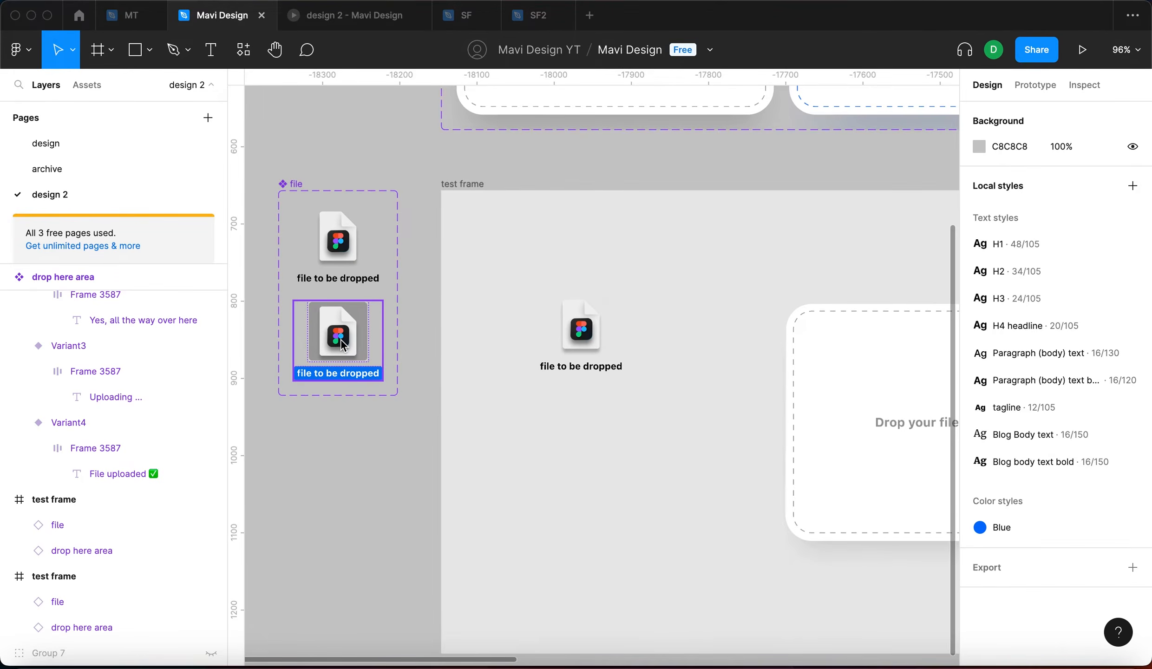
click(314, 328)
click(337, 260)
click(1035, 84)
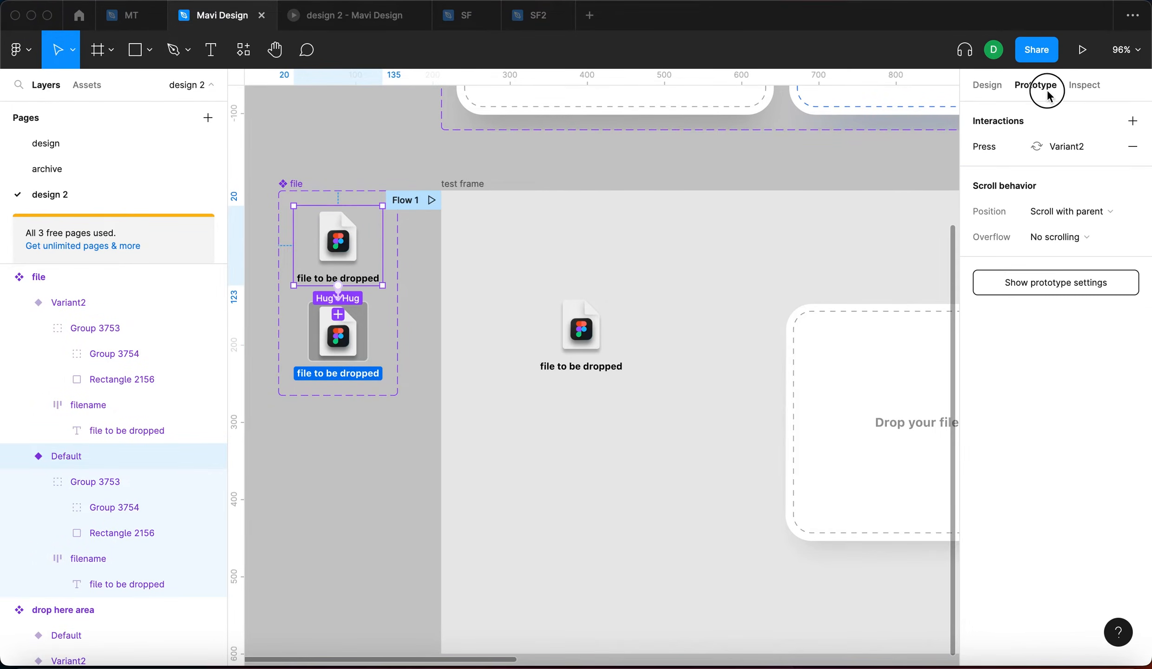
scroll(322, 260, up, 4)
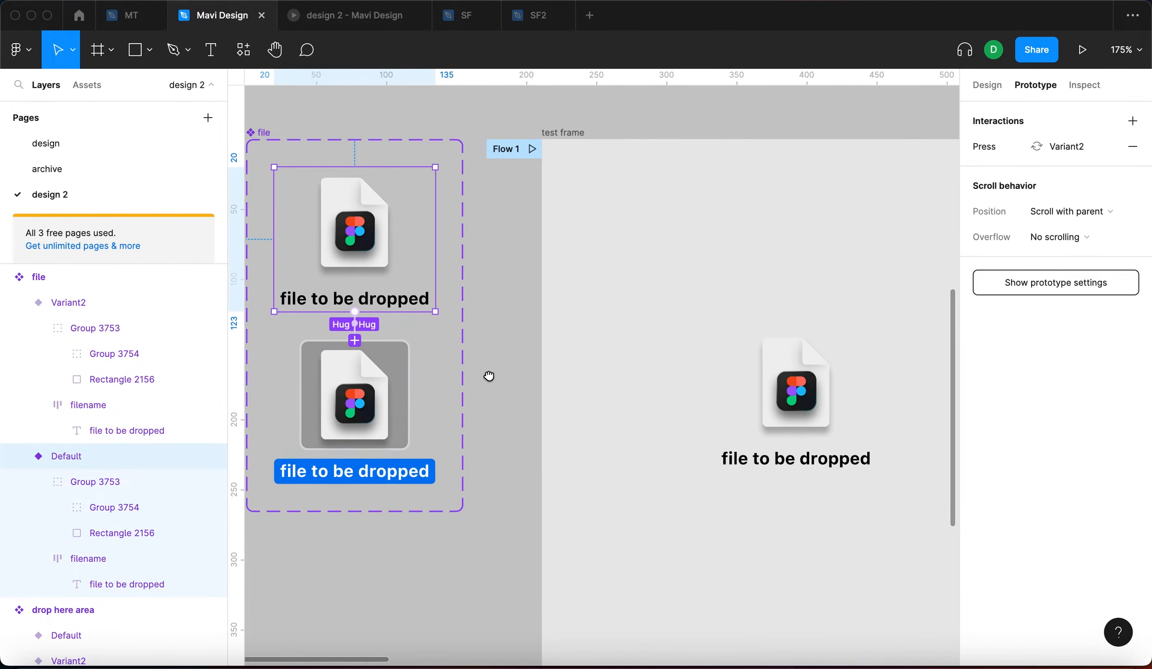
scroll(614, 368, down, 8)
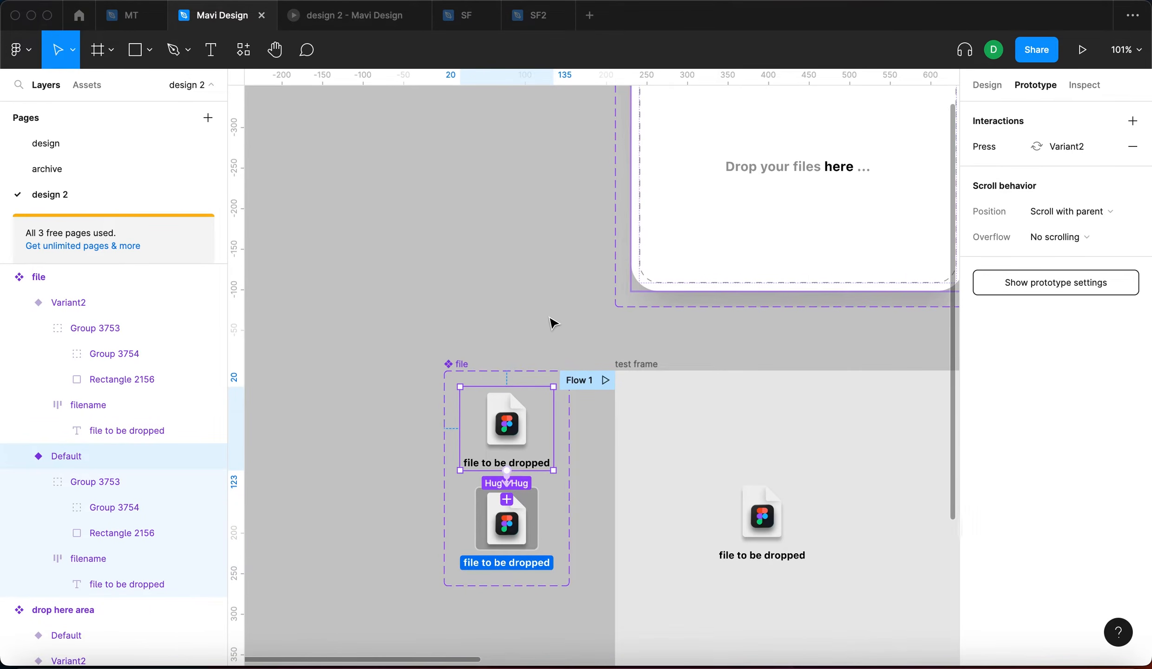
scroll(598, 353, right, 4)
scroll(597, 353, down, 2)
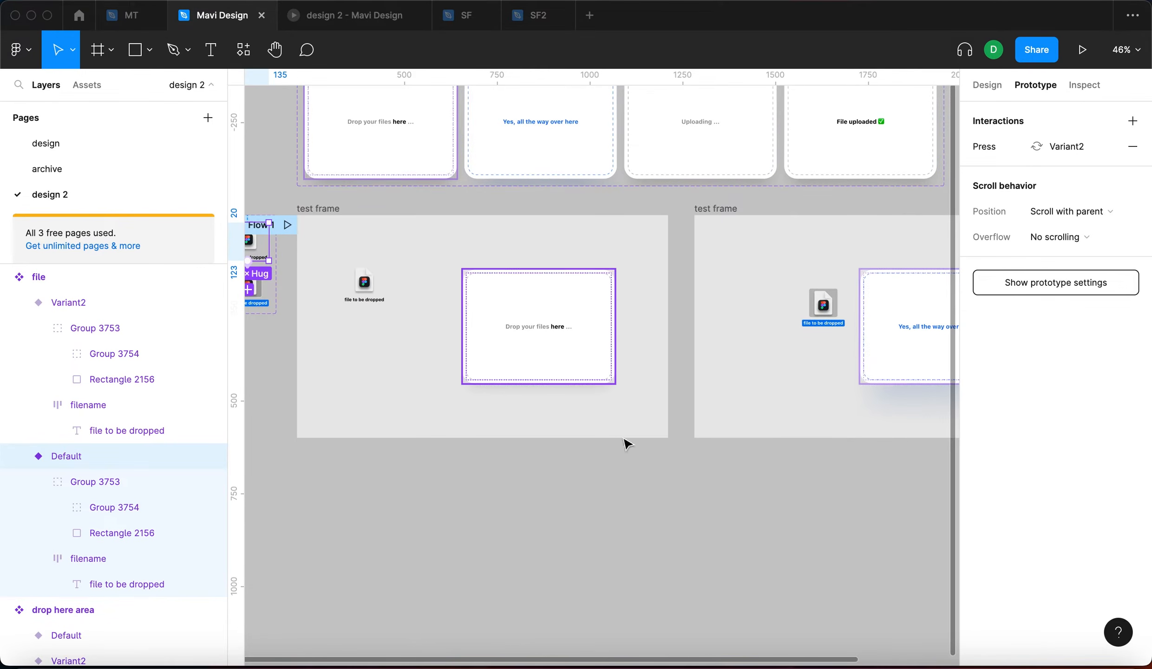
scroll(398, 373, left, 2)
scroll(363, 367, up, 5)
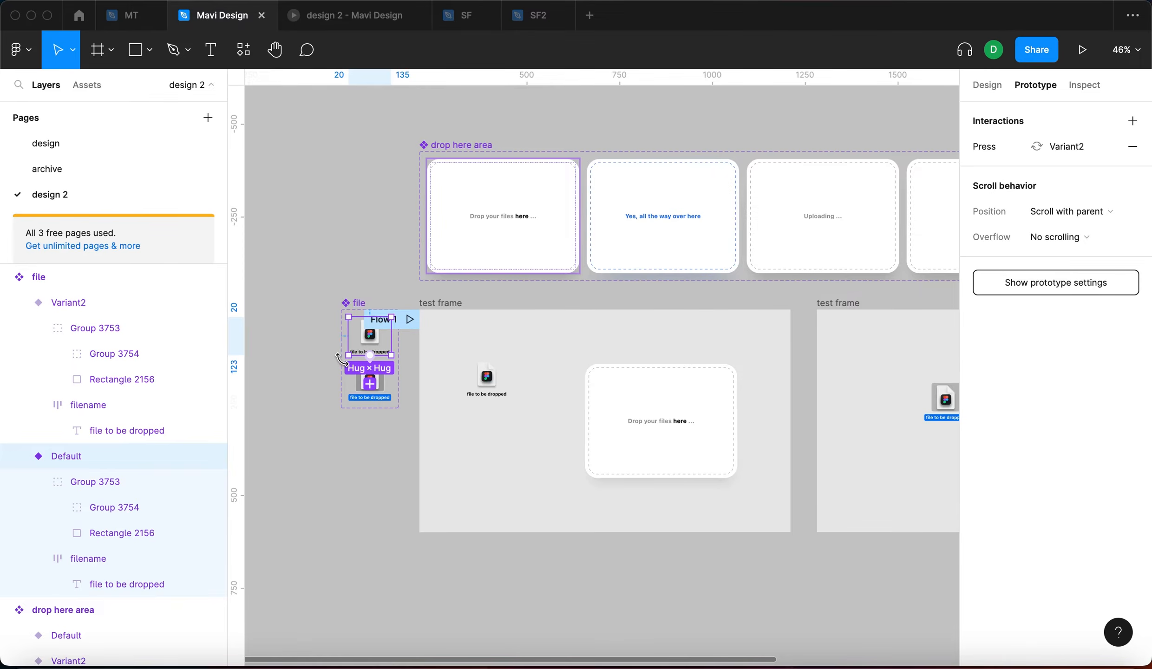
scroll(390, 378, up, 5)
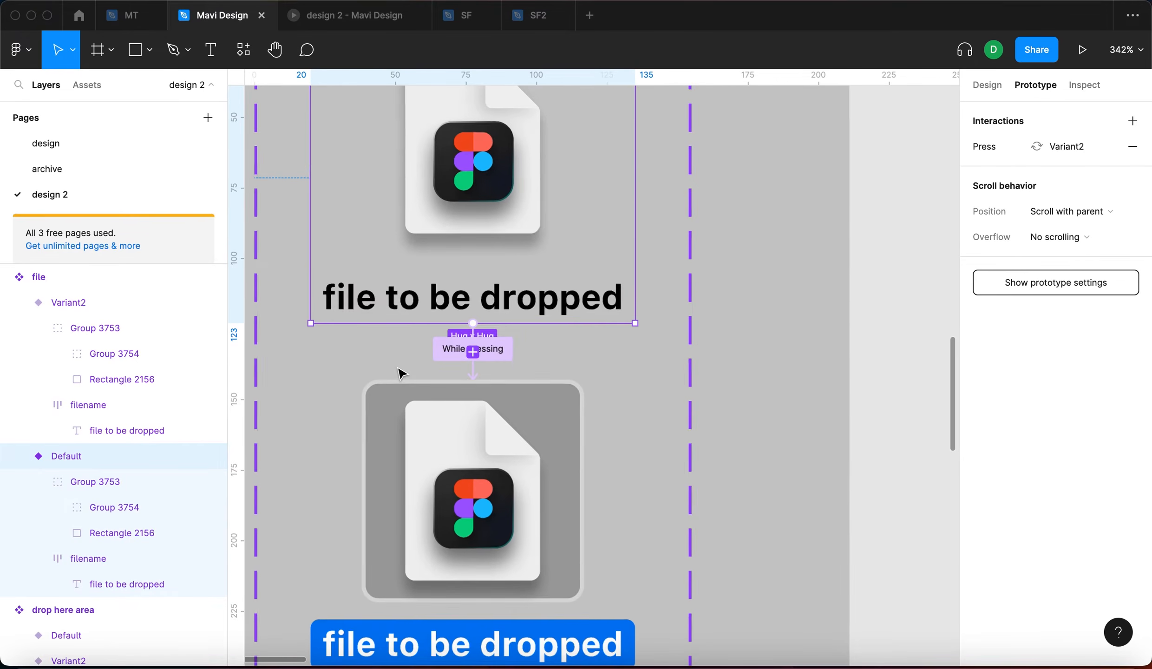
click(507, 356)
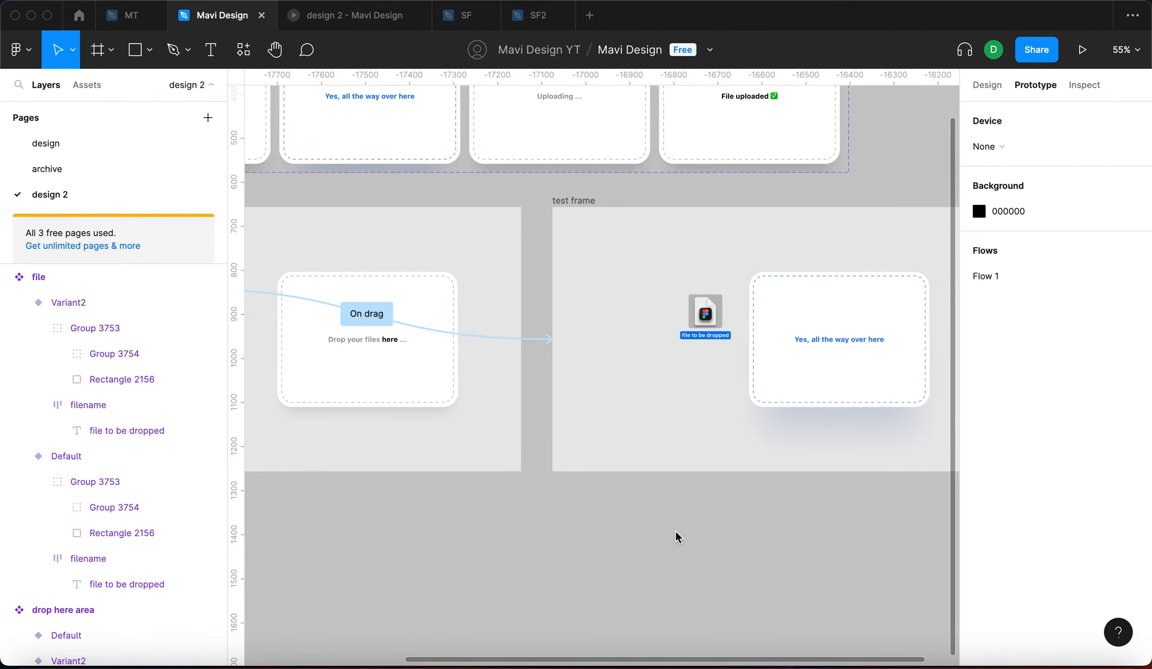
Step: Delete the On drag interaction that links the file in the first test frame to the second test frame
scroll(613, 509, down, 2)
scroll(606, 502, down, 2)
scroll(604, 492, right, 1)
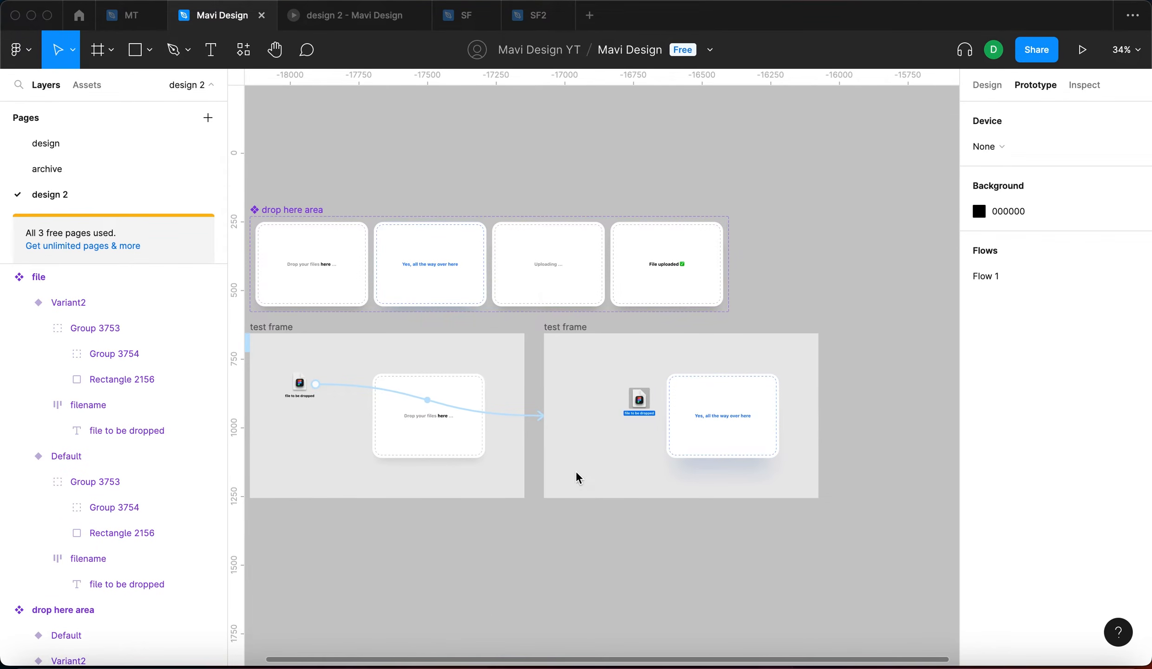
click(499, 416)
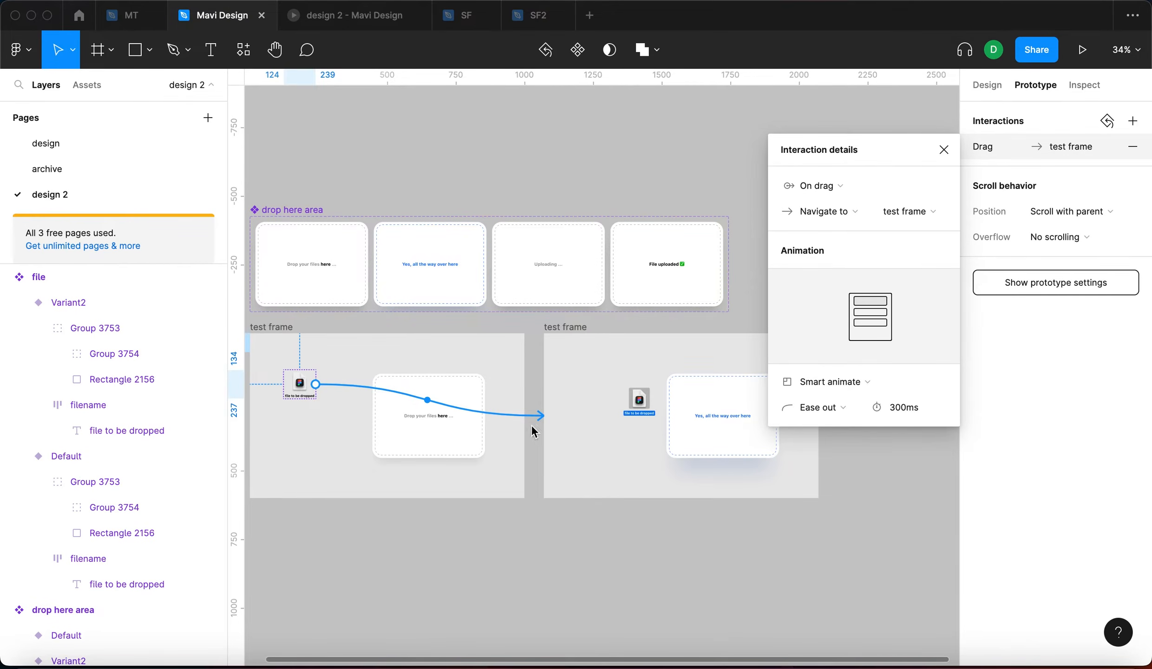
key(BackSpace)
Step: Move the second test frame aside and place a duplicate of the first test frame between the two, spacing all three evenly
drag(568, 328, 803, 332)
drag(279, 325, 567, 342)
click(812, 326)
drag(812, 327, 851, 329)
scroll(552, 434, down, 3)
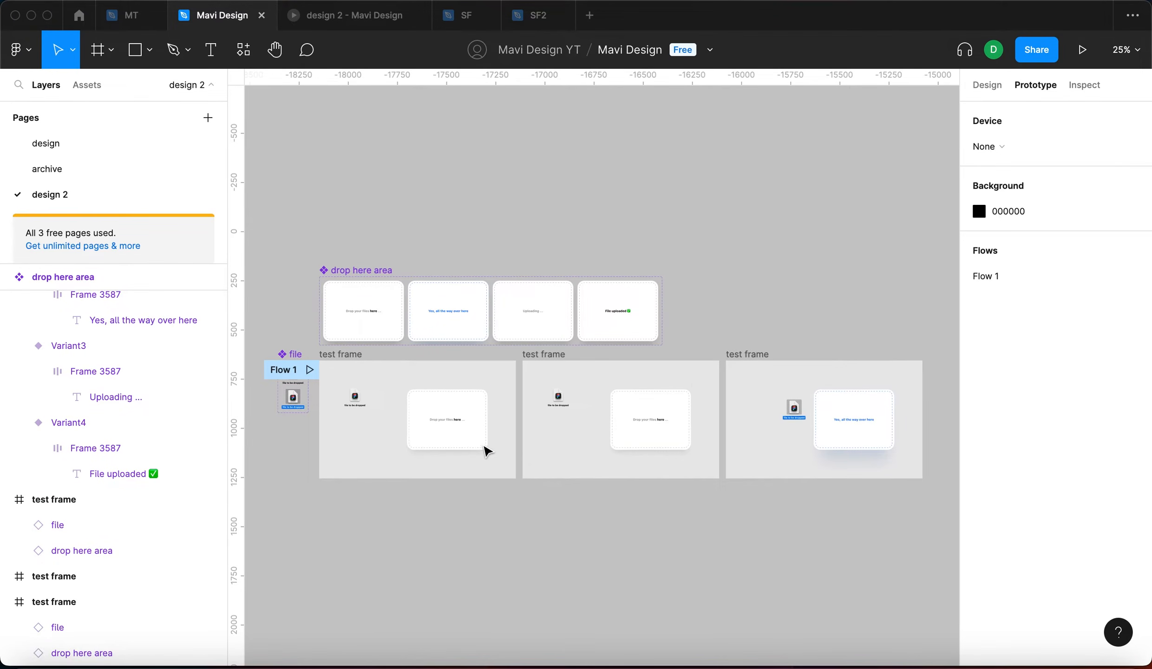
Step: Link the file in the first test frame to the second test frame with a While pressing interaction, Navigate to and Instant animation
click(355, 401)
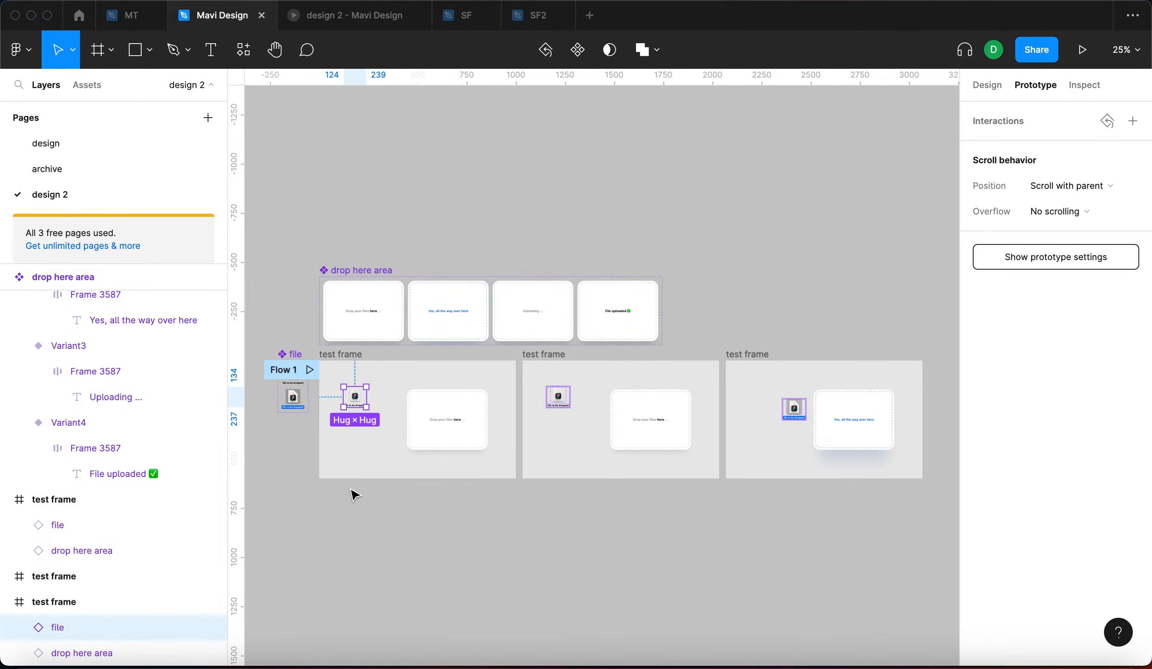
click(987, 84)
click(455, 347)
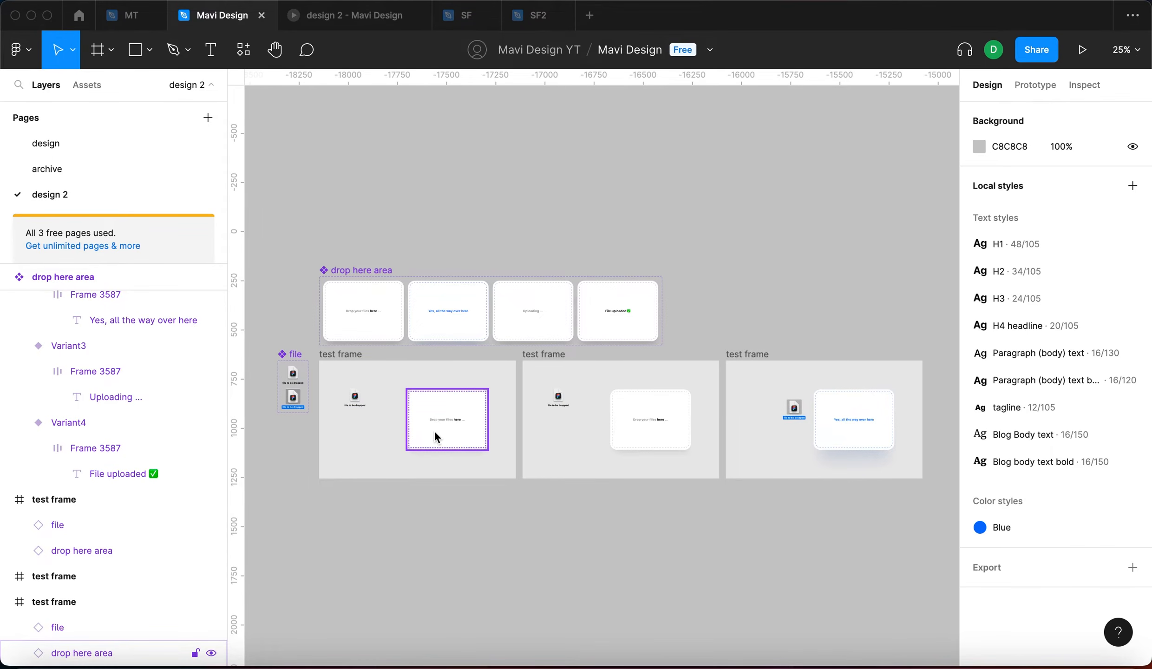
scroll(392, 412, up, 3)
click(341, 396)
scroll(311, 399, up, 5)
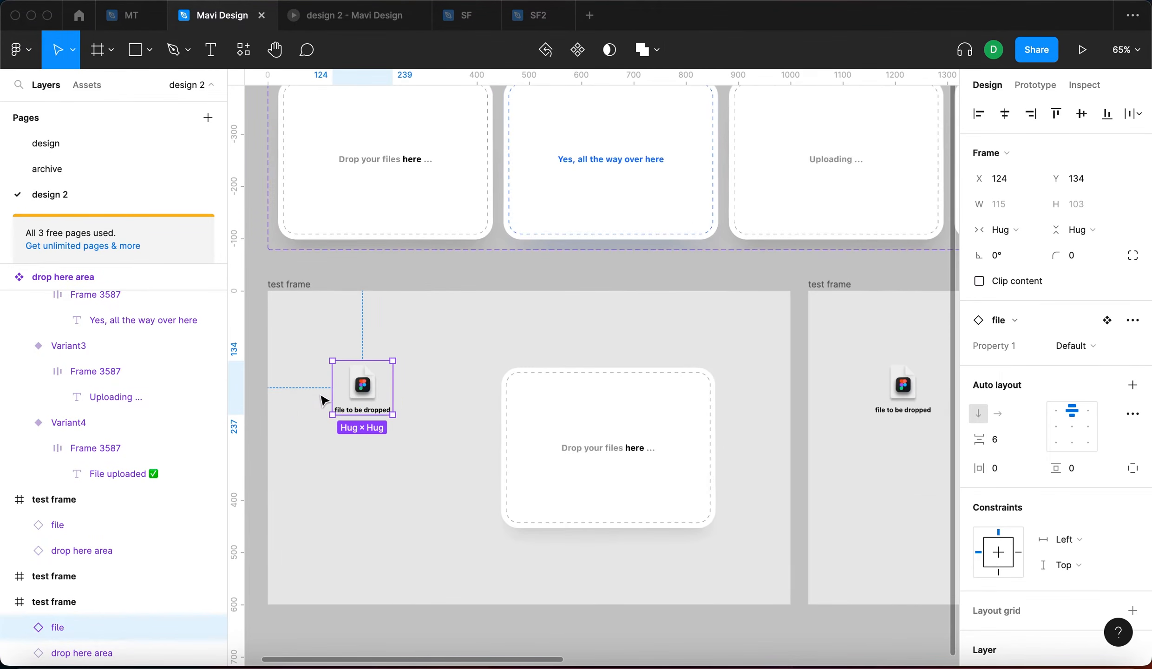
click(1036, 85)
scroll(573, 312, down, 2)
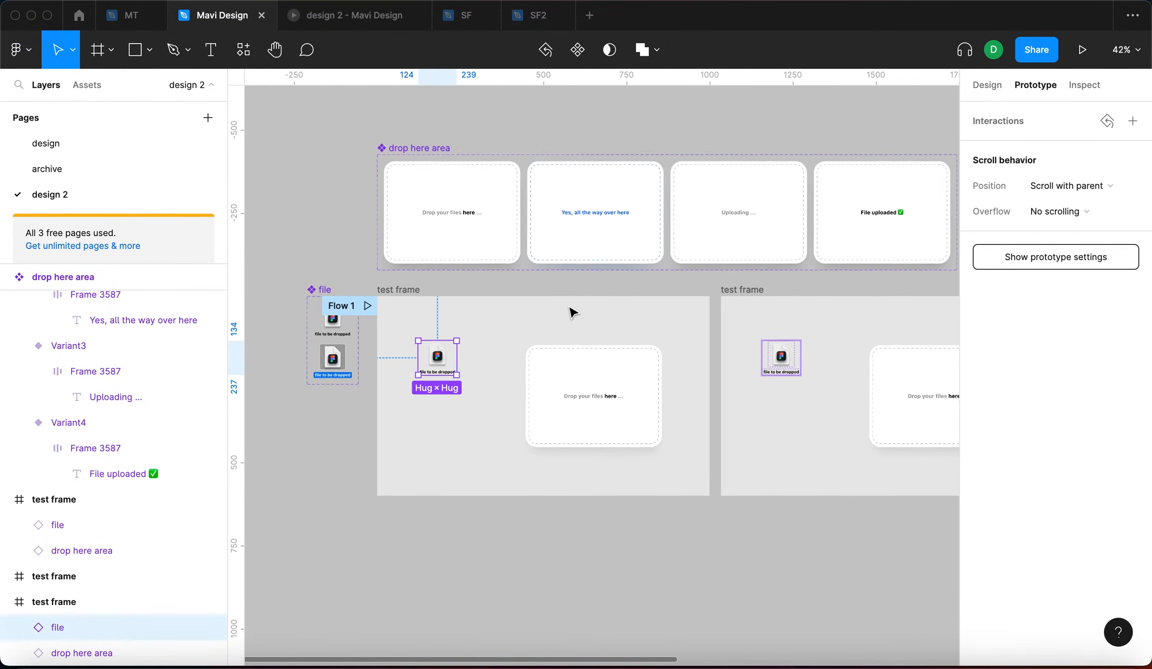
scroll(570, 312, down, 1)
drag(481, 346, 693, 383)
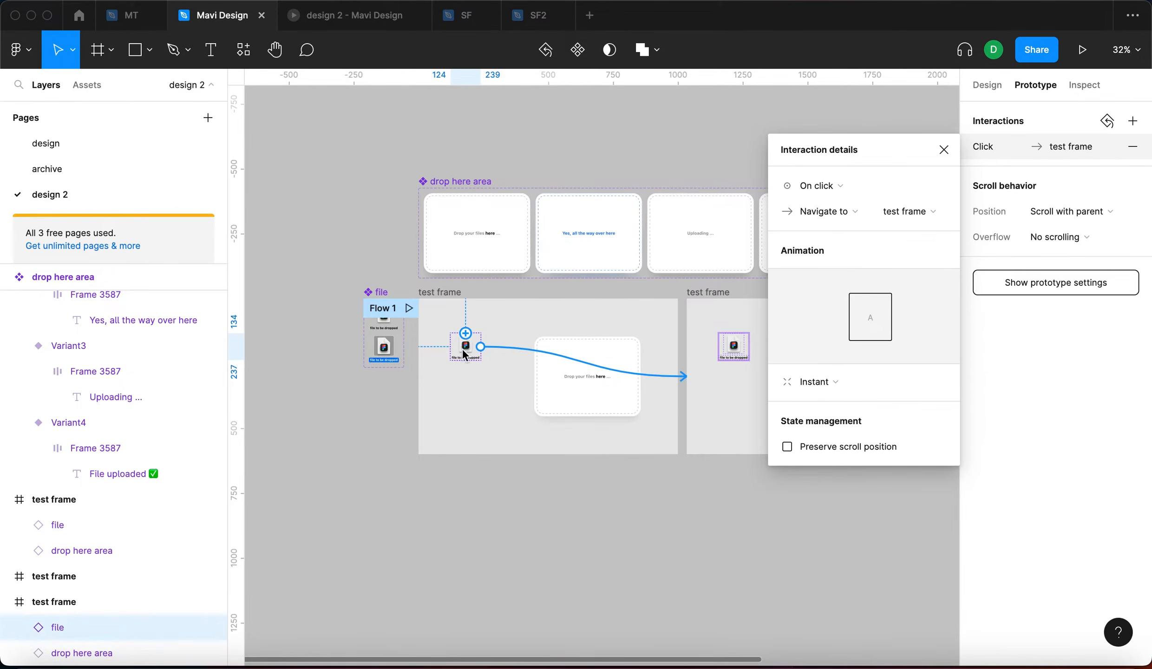
scroll(553, 358, up, 5)
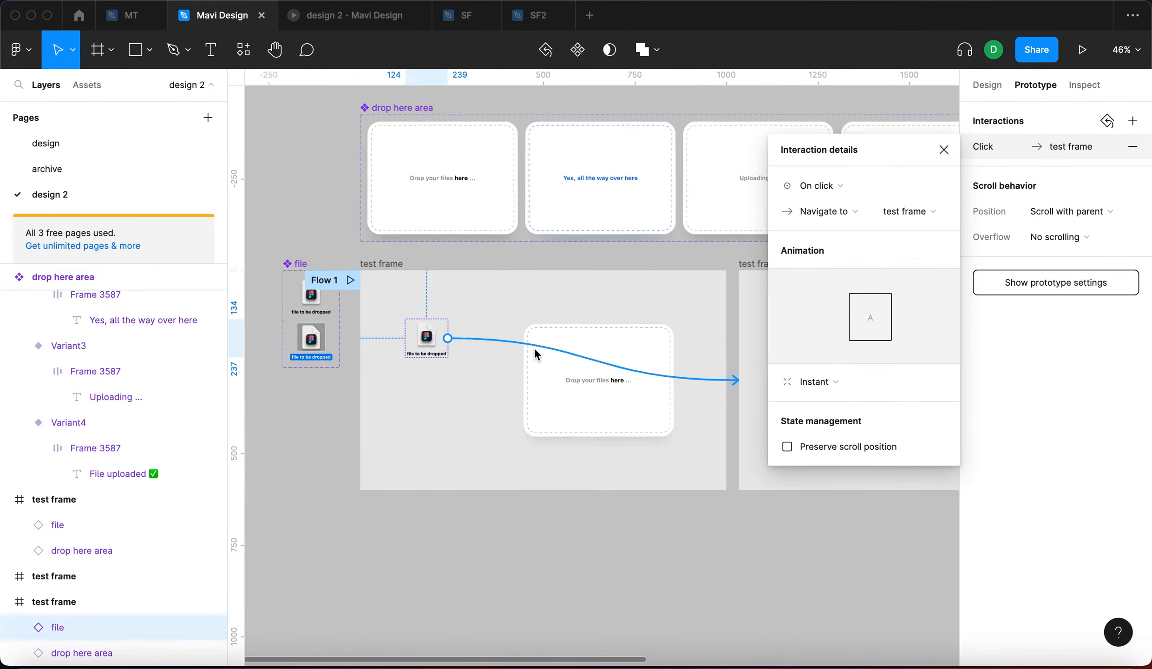
click(836, 189)
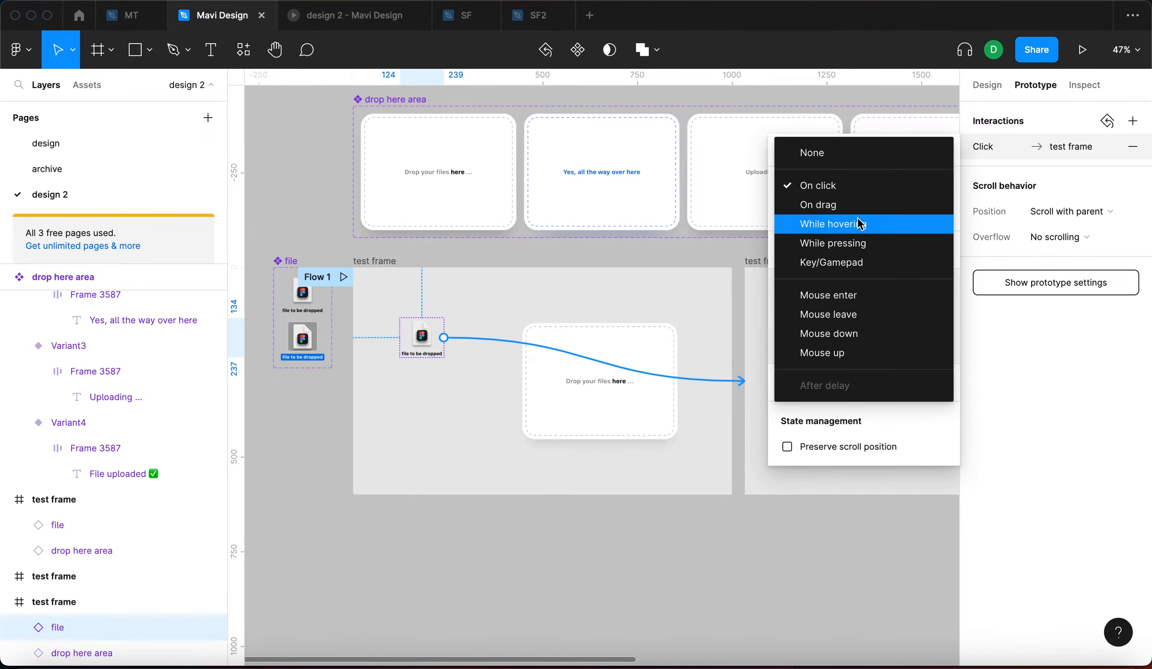
click(881, 244)
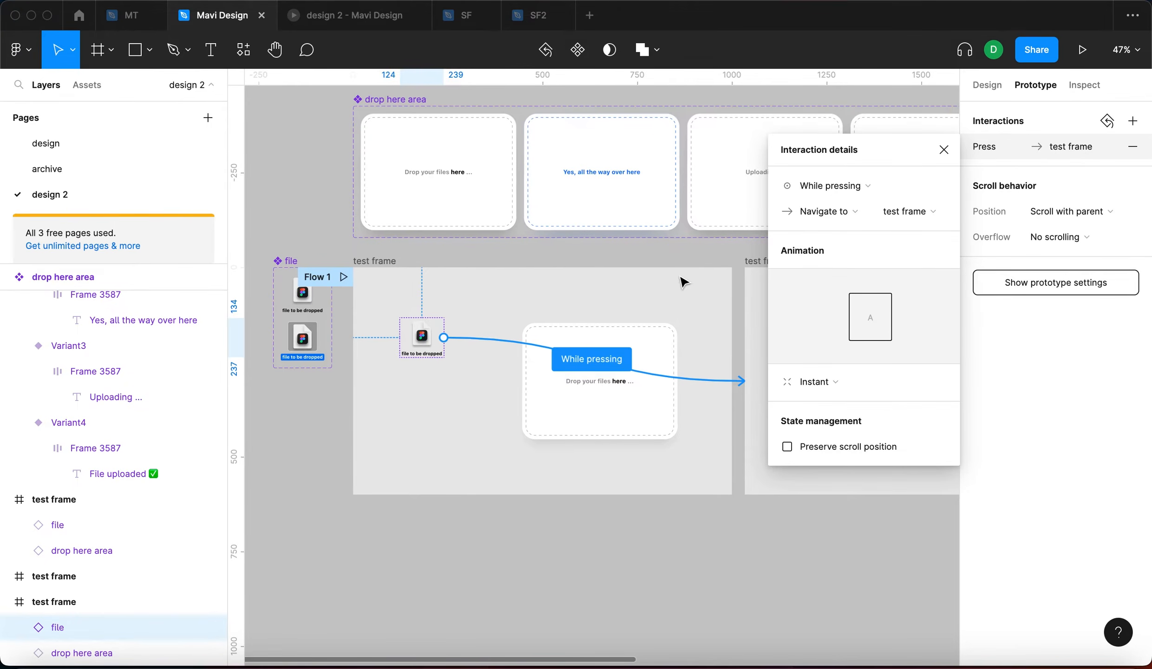
Step: Switch the file instance in the second test frame to Variant2
scroll(722, 273, right, 5)
scroll(722, 272, down, 2)
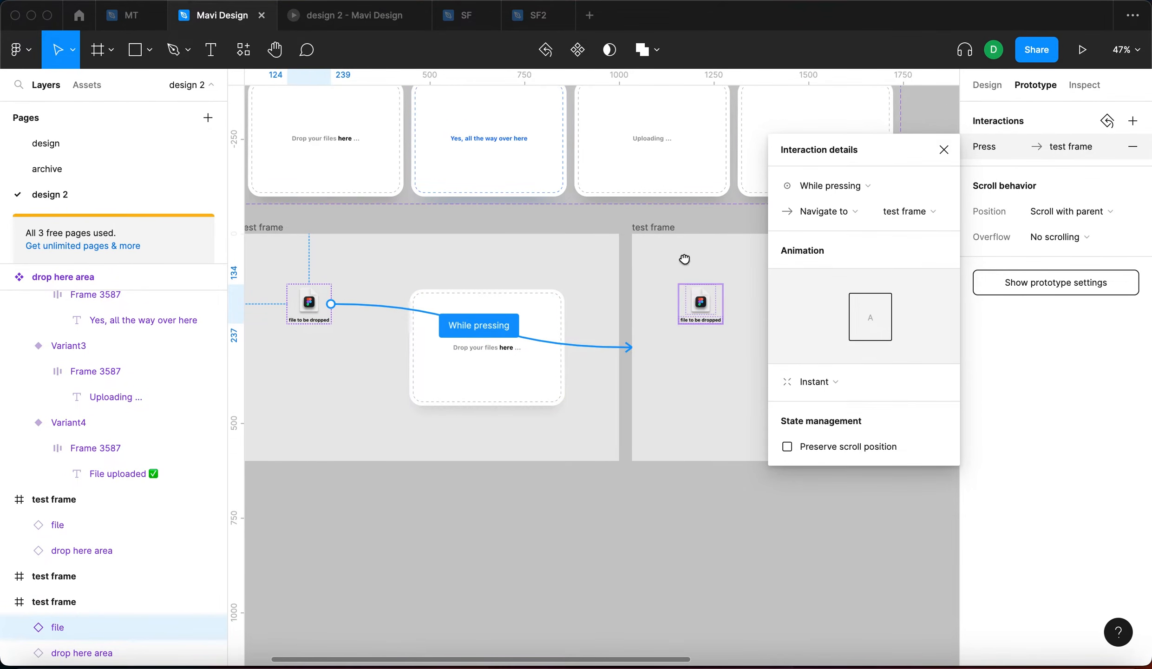
scroll(690, 265, right, 6)
click(578, 283)
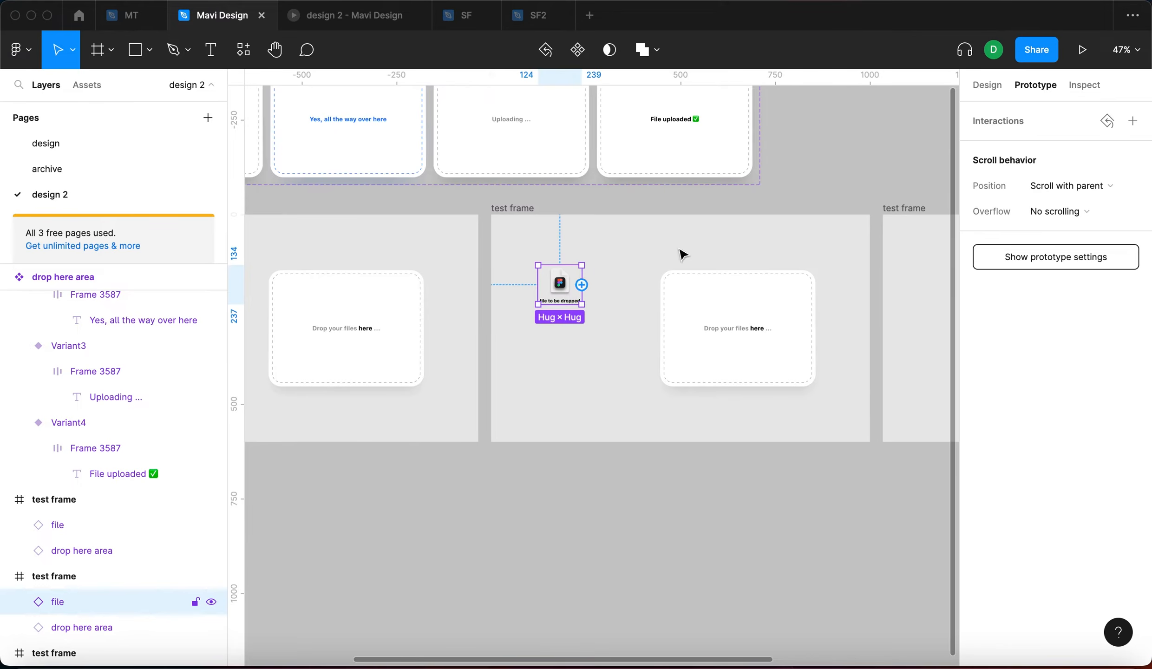
click(987, 85)
click(1077, 348)
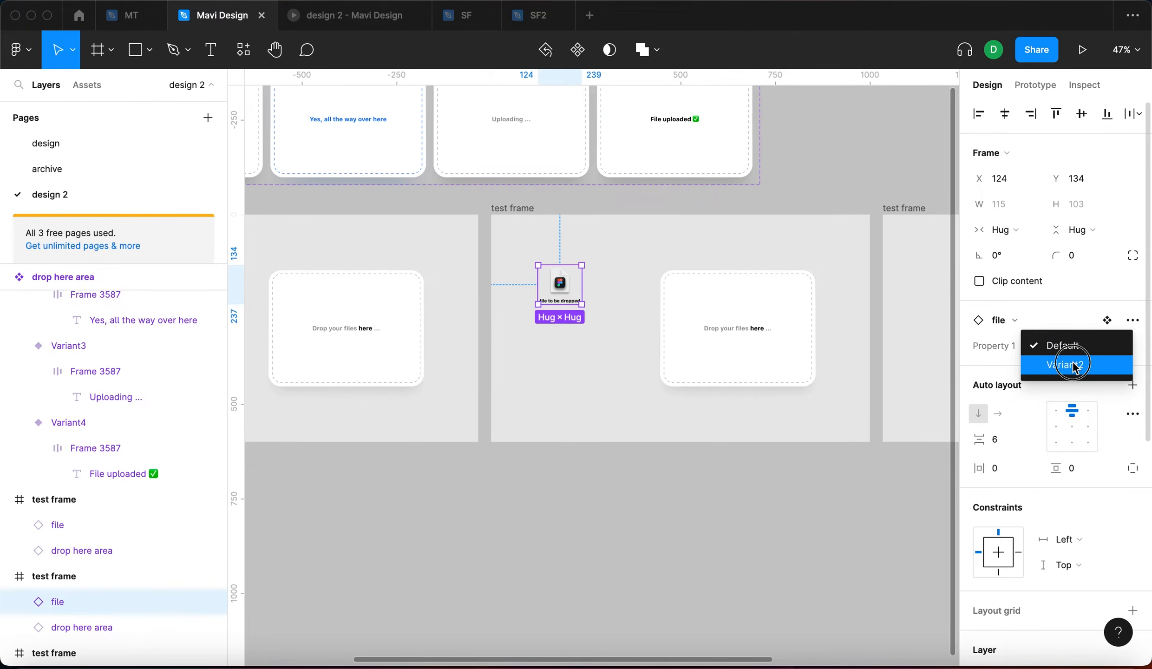
click(1064, 363)
click(815, 511)
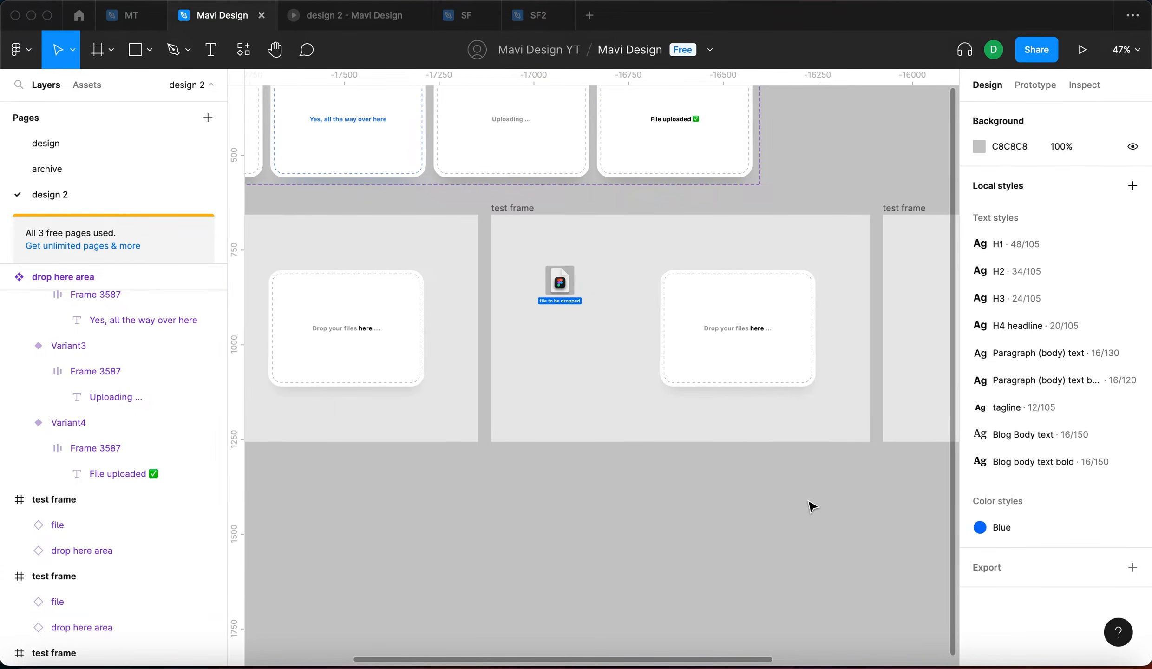
Step: Examine the While pressing interaction that leads from the first test frame's file to the second test frame
scroll(737, 519, left, 4)
scroll(737, 519, down, 5)
scroll(738, 519, right, 5)
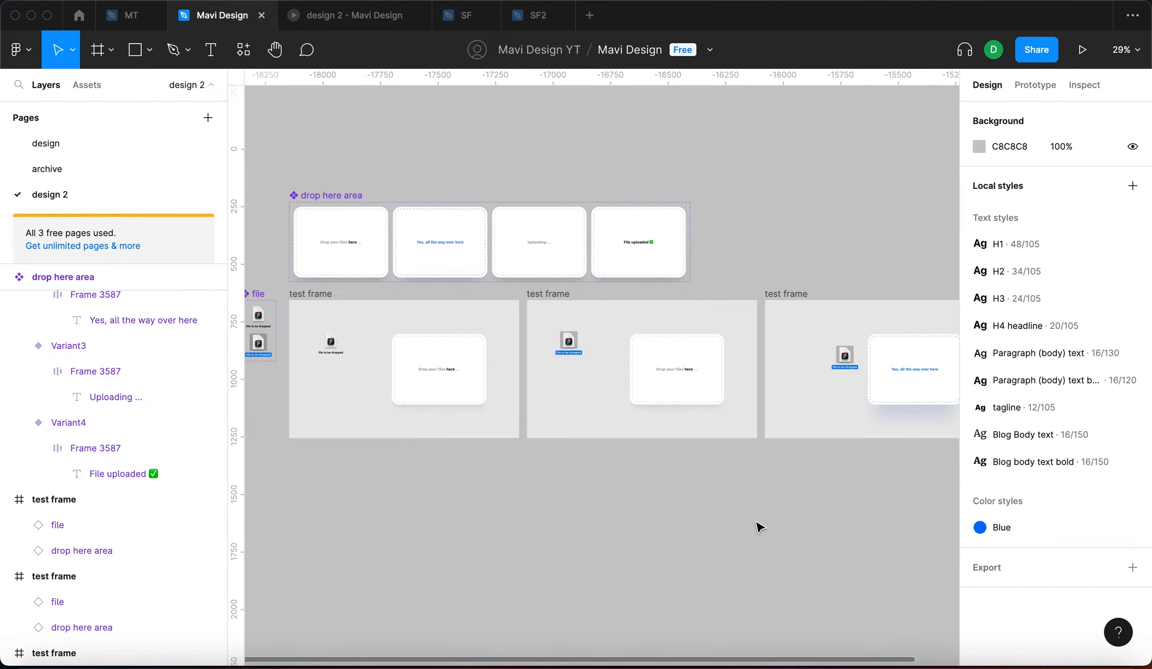
click(345, 377)
click(323, 353)
click(1034, 85)
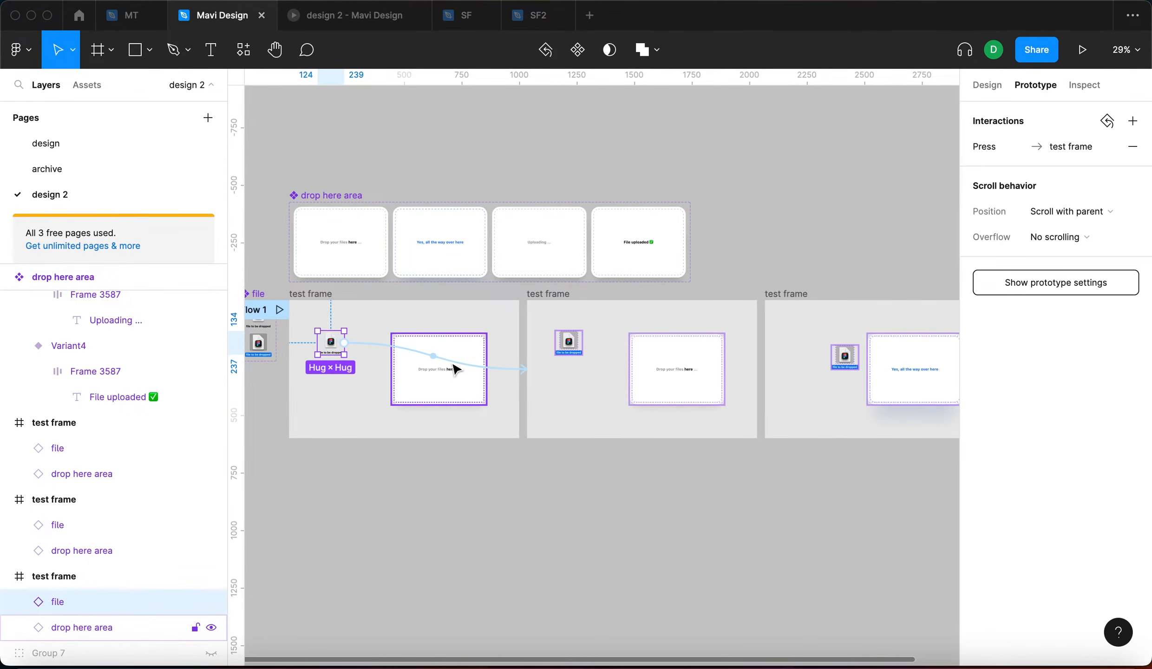
click(459, 370)
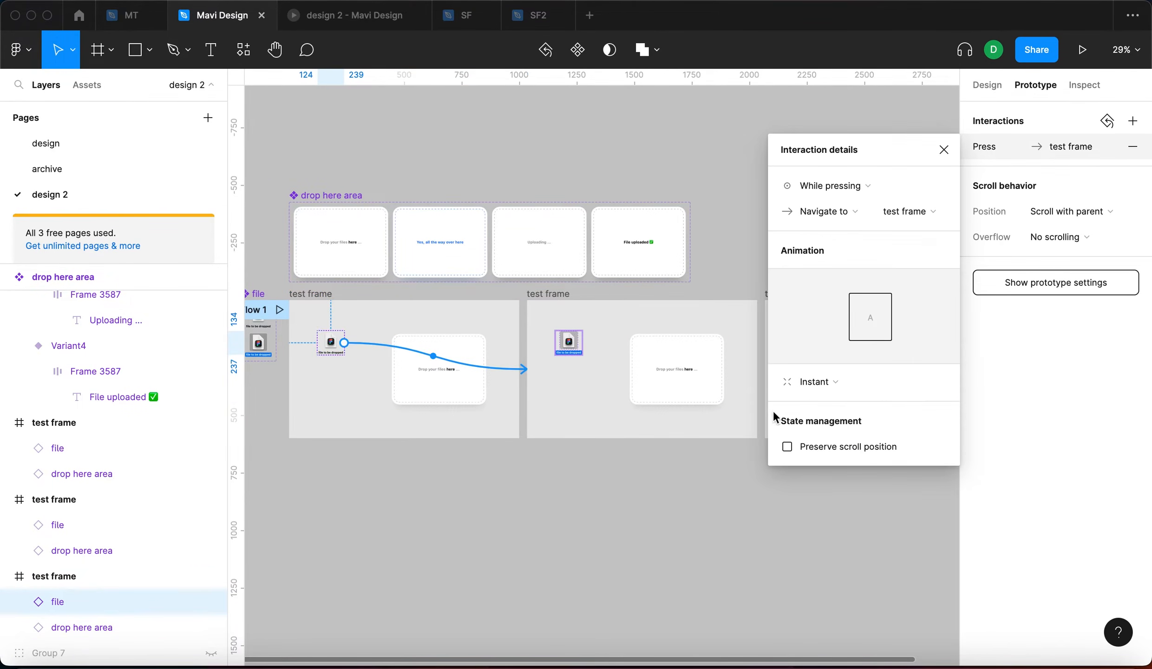
click(943, 149)
click(820, 189)
Step: Restart the prototype preview and test the file's pressed state by pressing and releasing it repeatedly
click(355, 15)
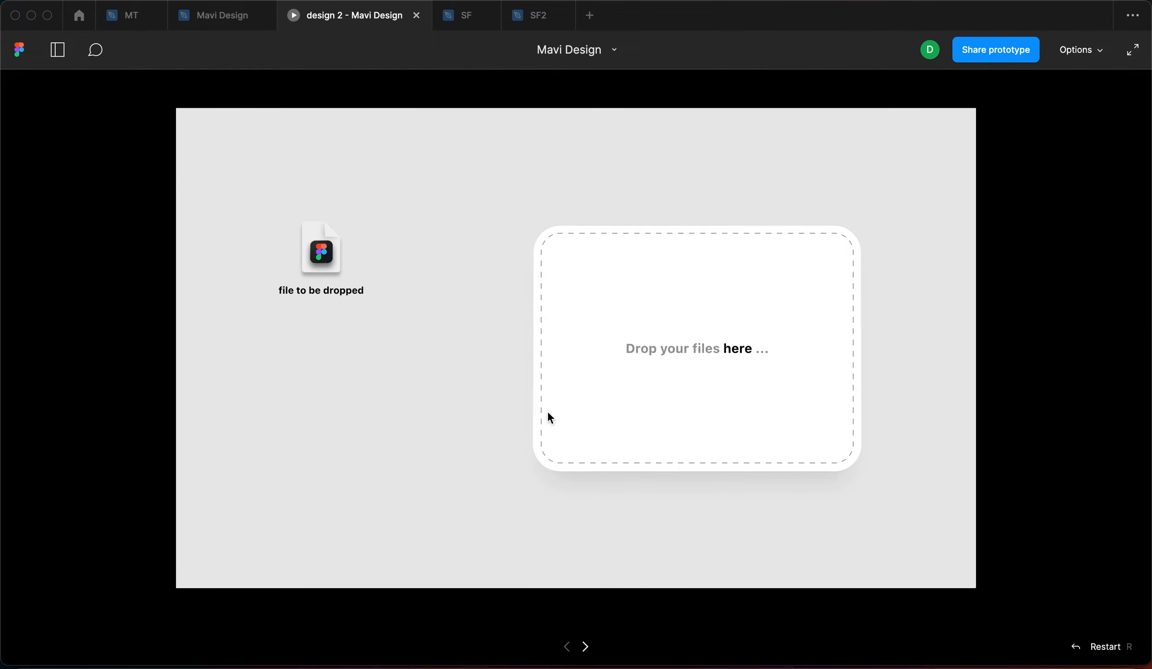
key(r)
key(r)
click(403, 420)
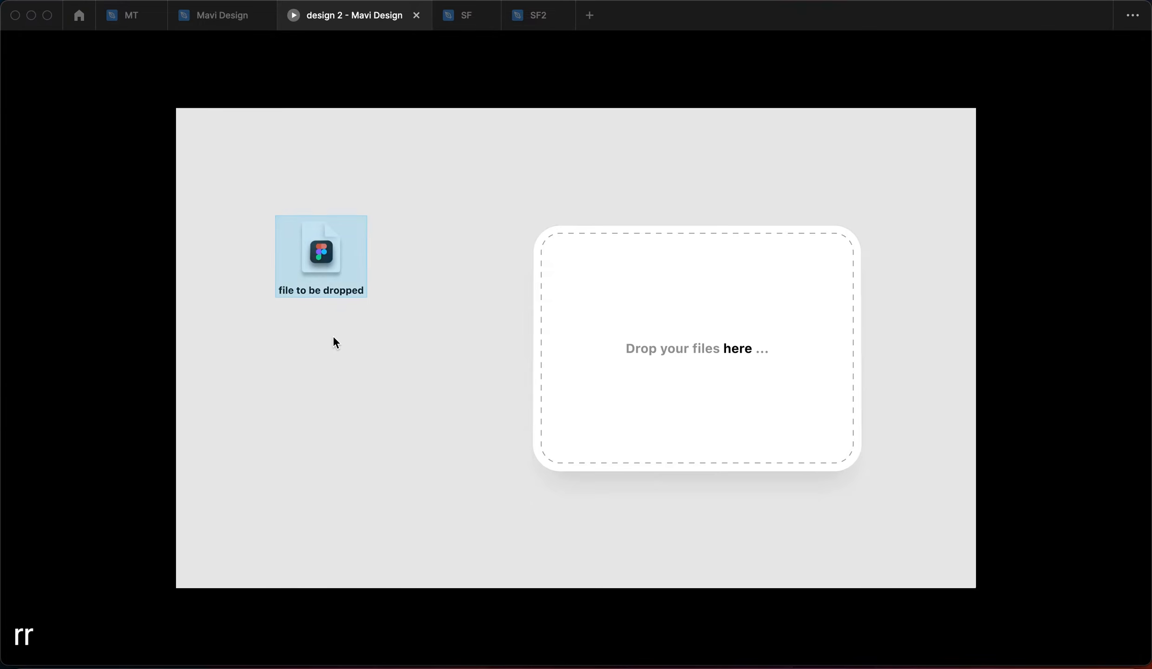
click(314, 244)
click(333, 271)
click(308, 253)
click(310, 251)
click(320, 274)
Step: In the design file, link the second test frame's file to the third test frame On drag with Smart animate, Ease out, 300ms
key(ctrl+shift+Tab)
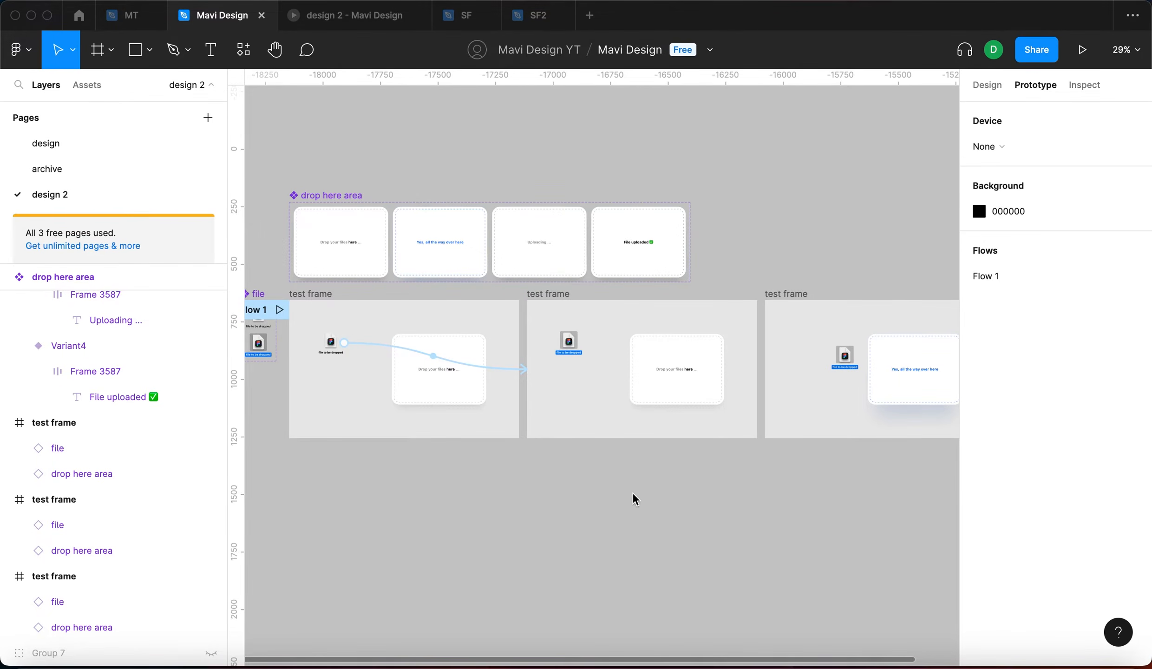
scroll(762, 441, right, 4)
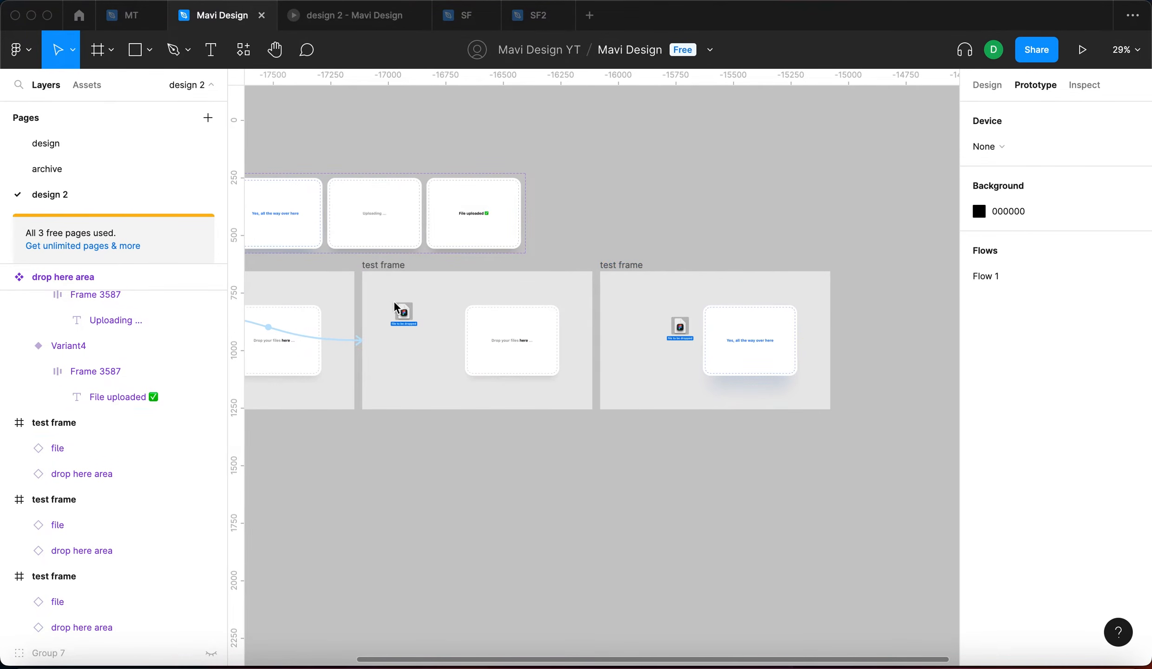
click(404, 319)
scroll(404, 318, up, 5)
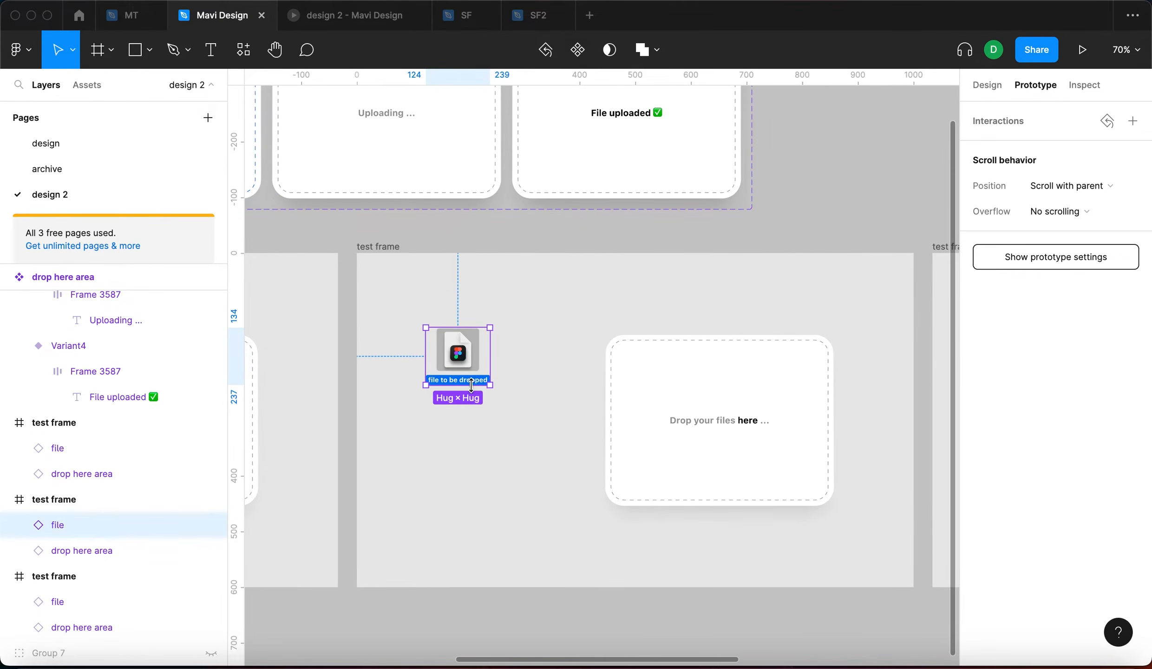
scroll(415, 385, down, 3)
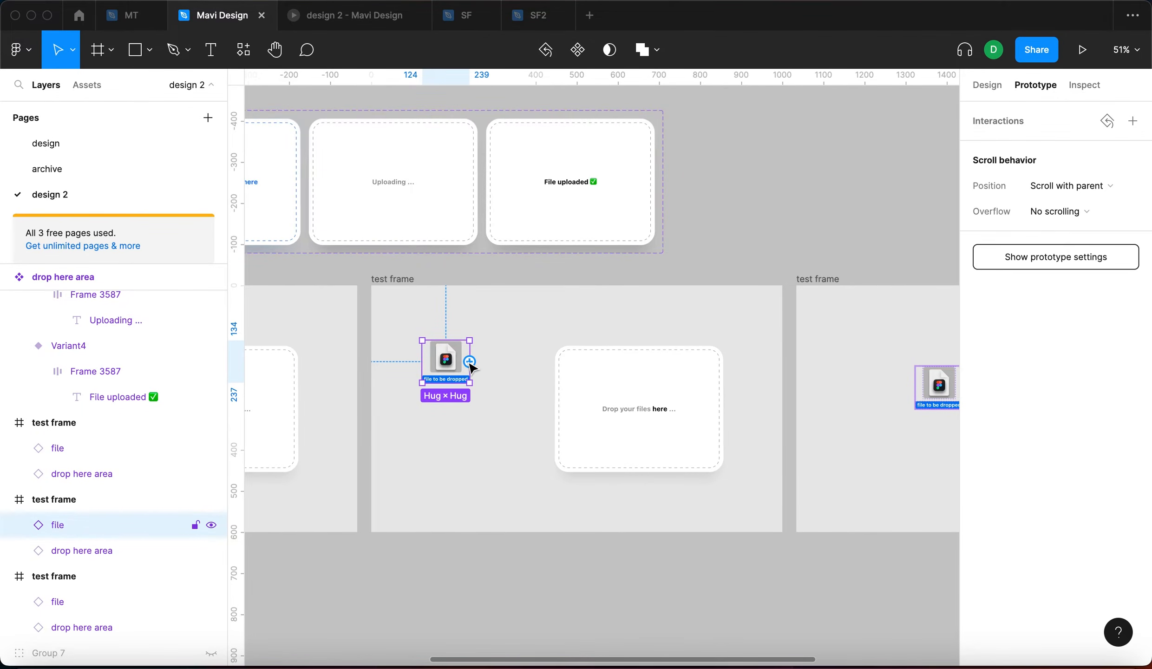
scroll(470, 367, down, 3)
drag(469, 361, 677, 405)
scroll(715, 443, right, 3)
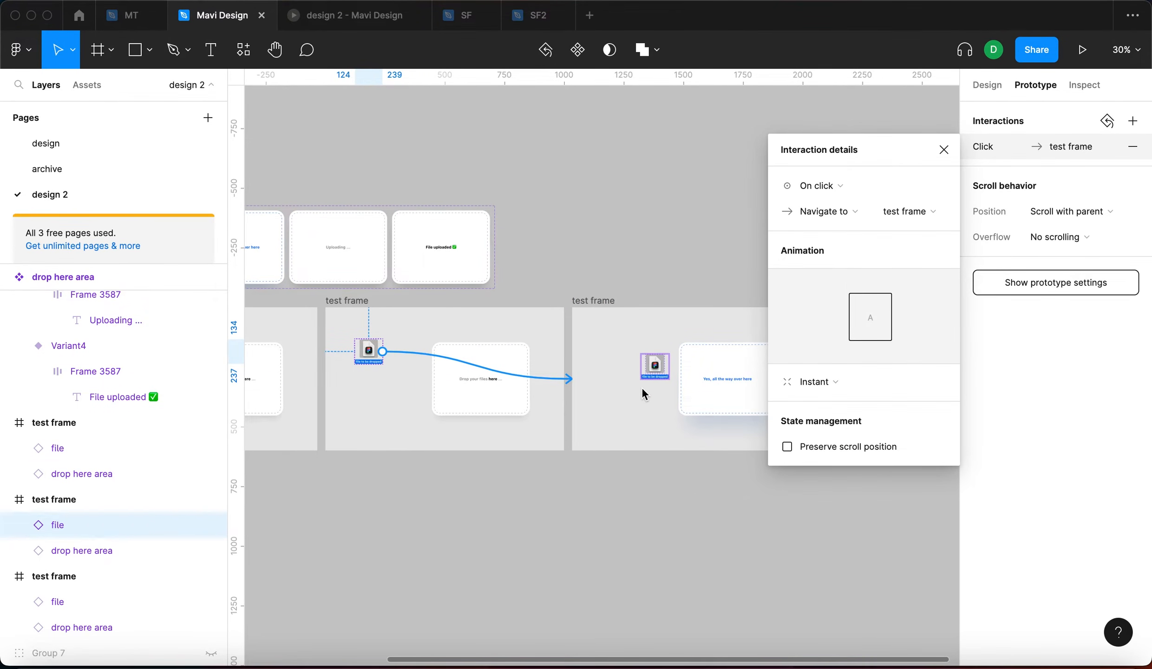
click(831, 186)
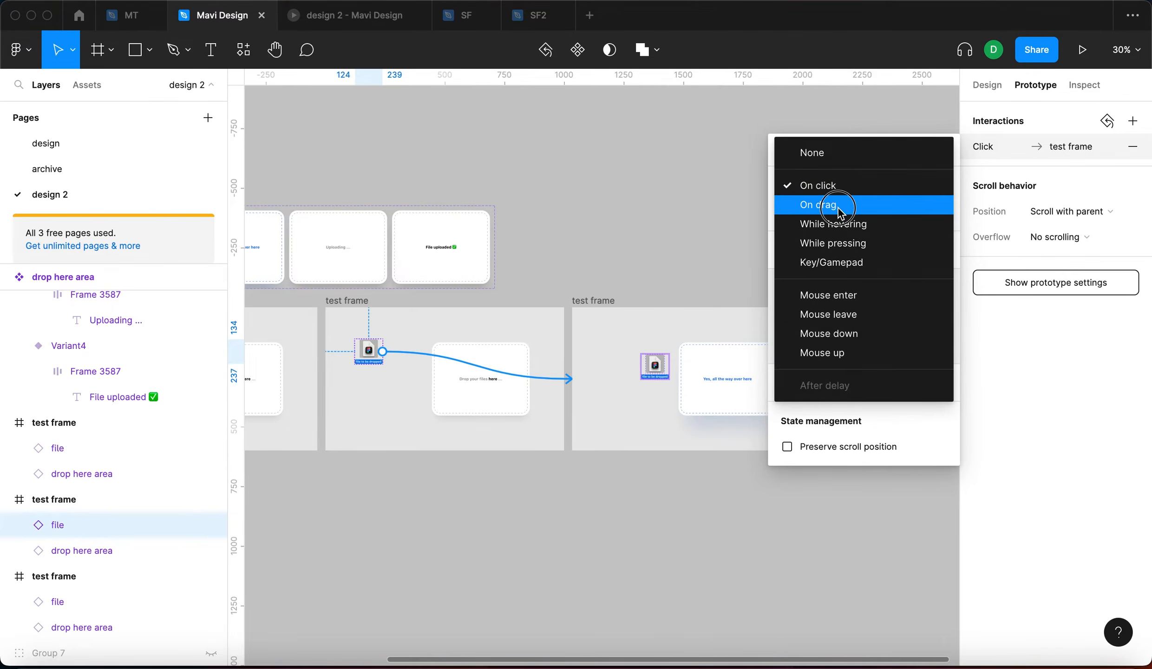
click(839, 207)
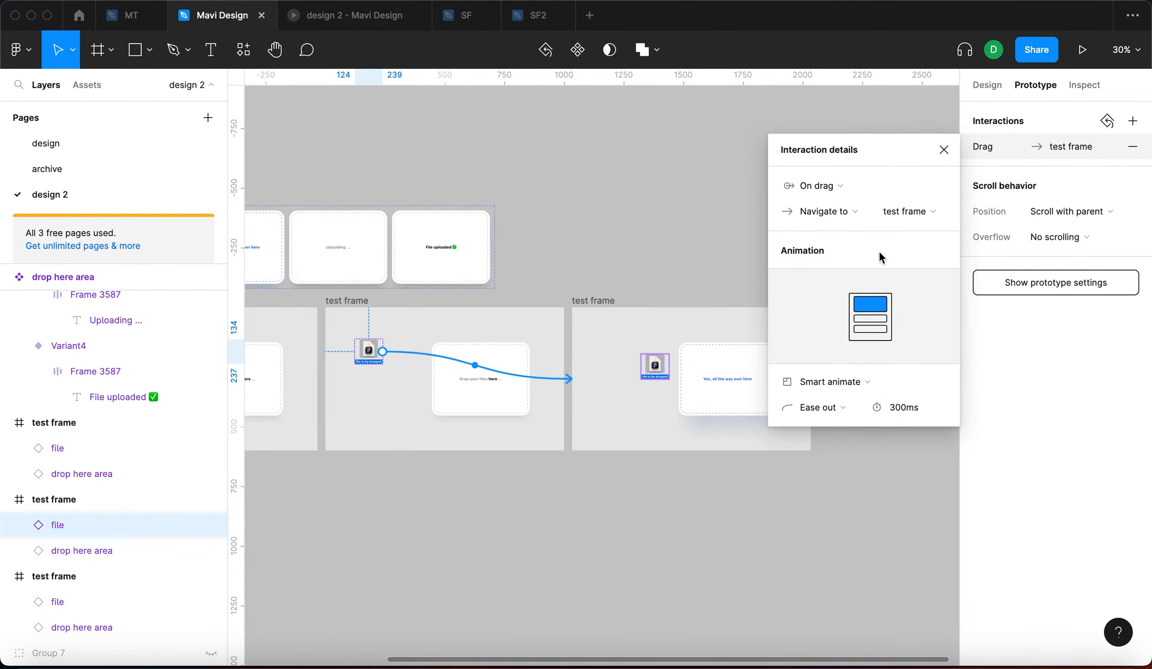
click(944, 150)
click(680, 170)
drag(653, 236, 723, 218)
scroll(723, 218, left, 5)
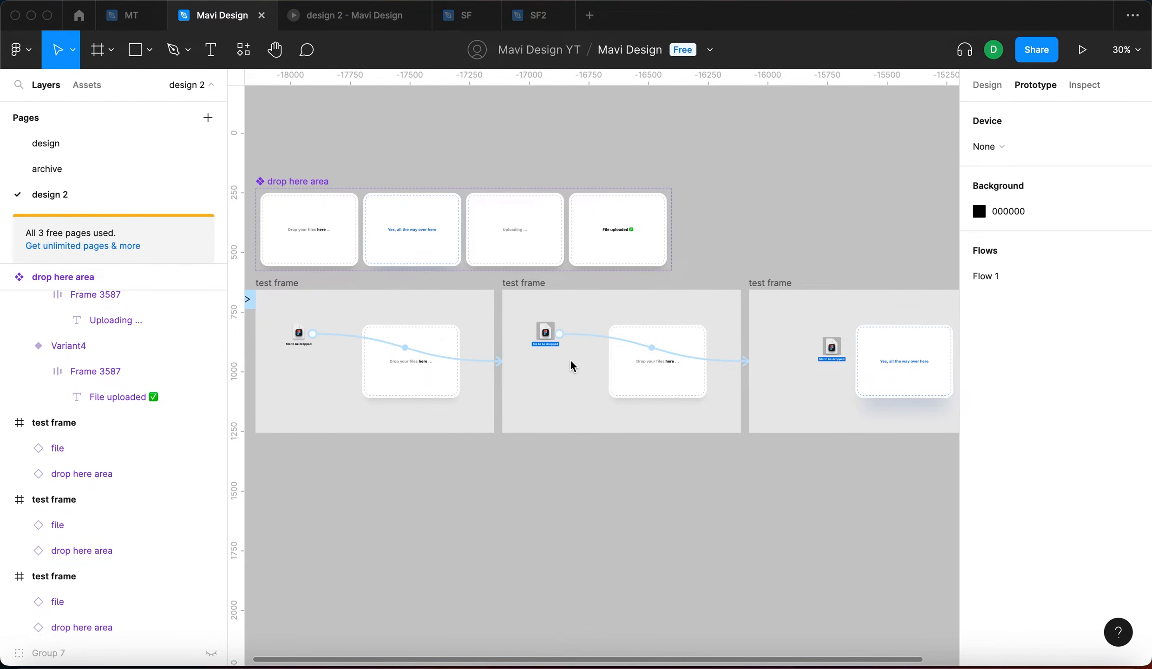
Step: Rerun the prototype preview and test pressing, releasing and slightly dragging the file in its starting position
click(386, 21)
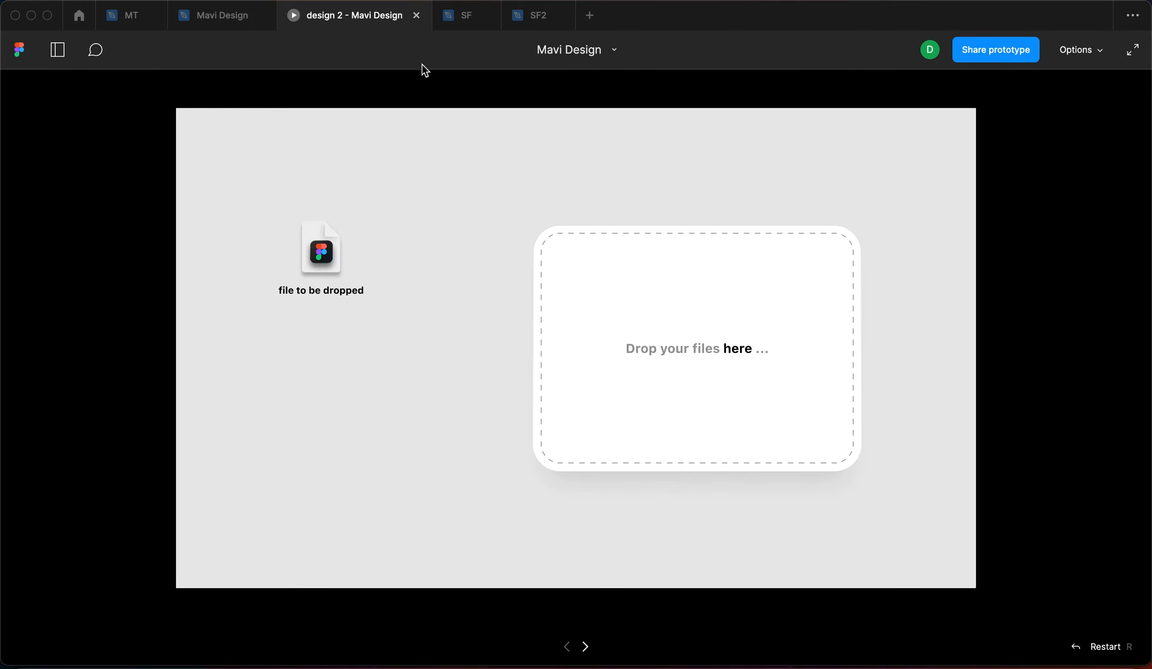
key(r)
click(324, 254)
click(324, 270)
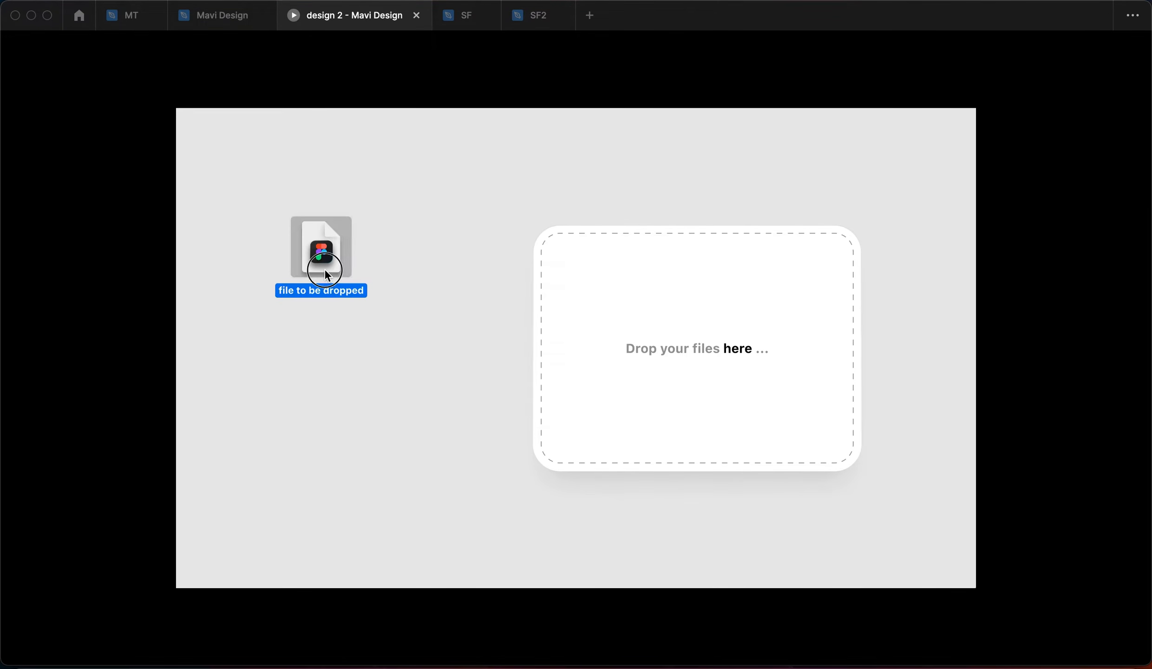
click(322, 270)
click(317, 269)
click(311, 268)
mouse_move(311, 267)
mouse_down()
mouse_move(480, 319)
mouse_move(304, 251)
mouse_up()
drag(325, 259, 356, 284)
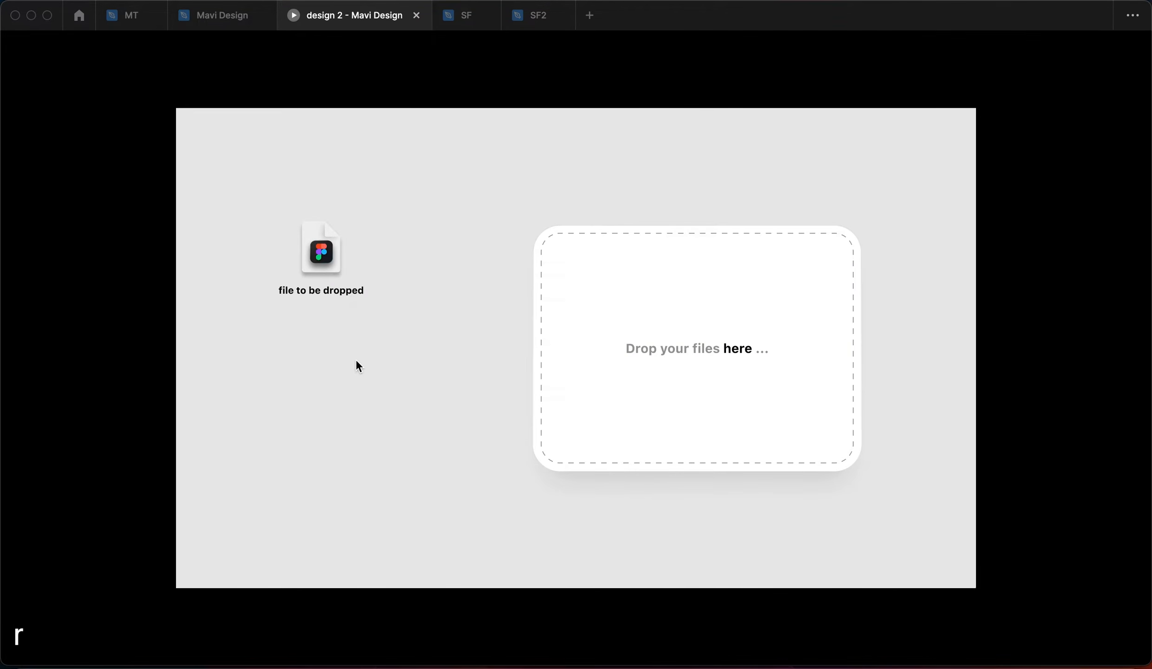
click(334, 268)
drag(332, 261, 300, 247)
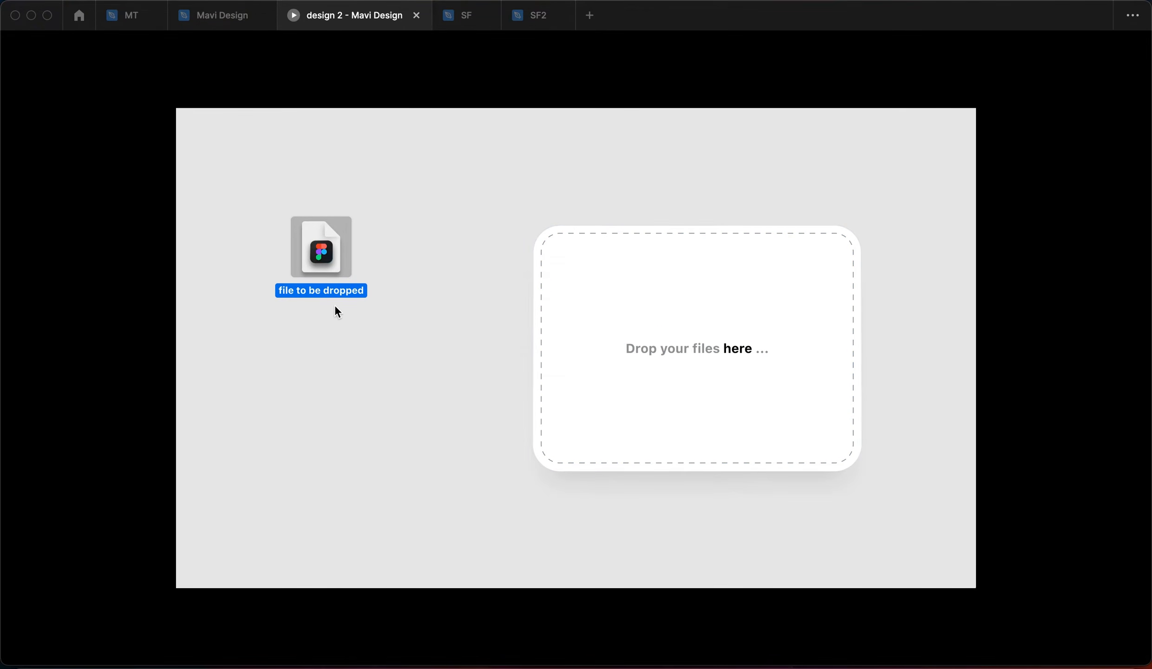
click(281, 324)
mouse_move(332, 261)
mouse_down()
mouse_move(480, 351)
mouse_move(425, 310)
mouse_move(322, 273)
mouse_move(524, 363)
mouse_move(340, 269)
mouse_up()
mouse_move(322, 246)
mouse_down()
mouse_move(467, 319)
mouse_move(314, 244)
mouse_up()
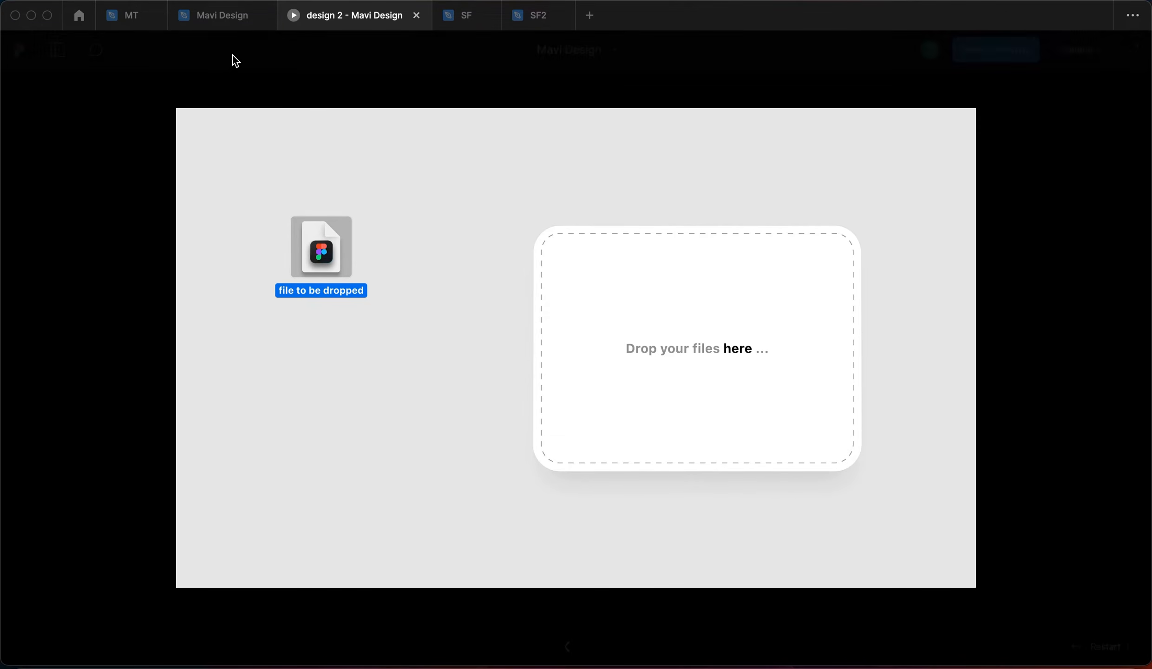
Step: Link the second test frame's file back to the first test frame with a Mouse up interaction, Navigate to and Instant animation
click(228, 24)
click(540, 334)
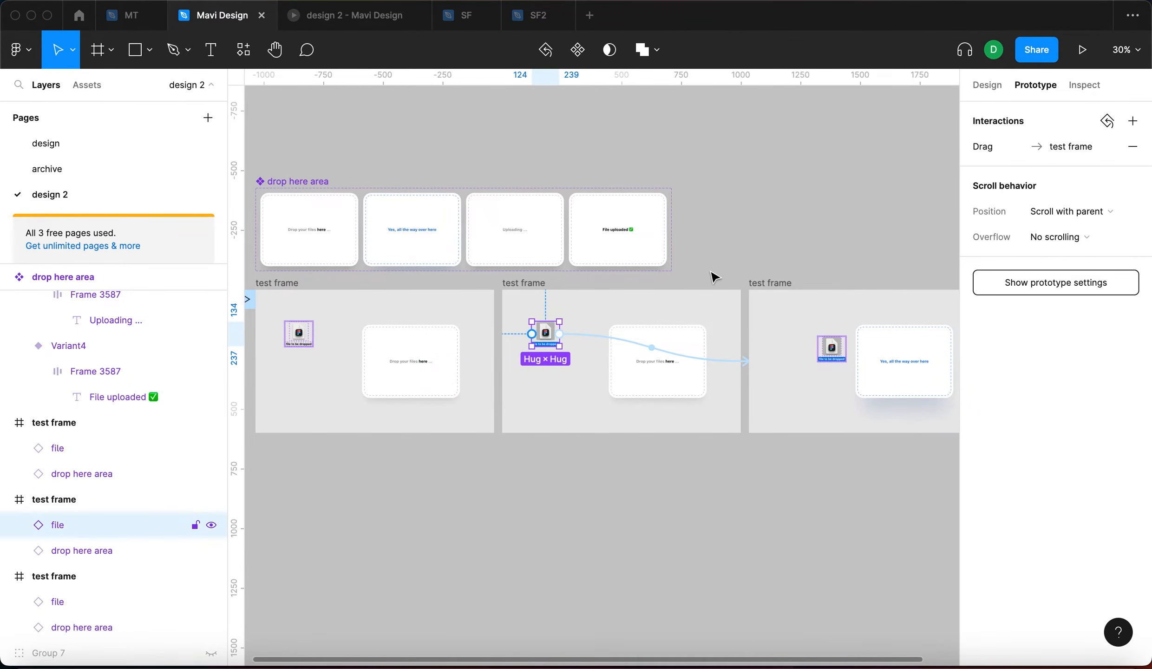
scroll(516, 341, up, 5)
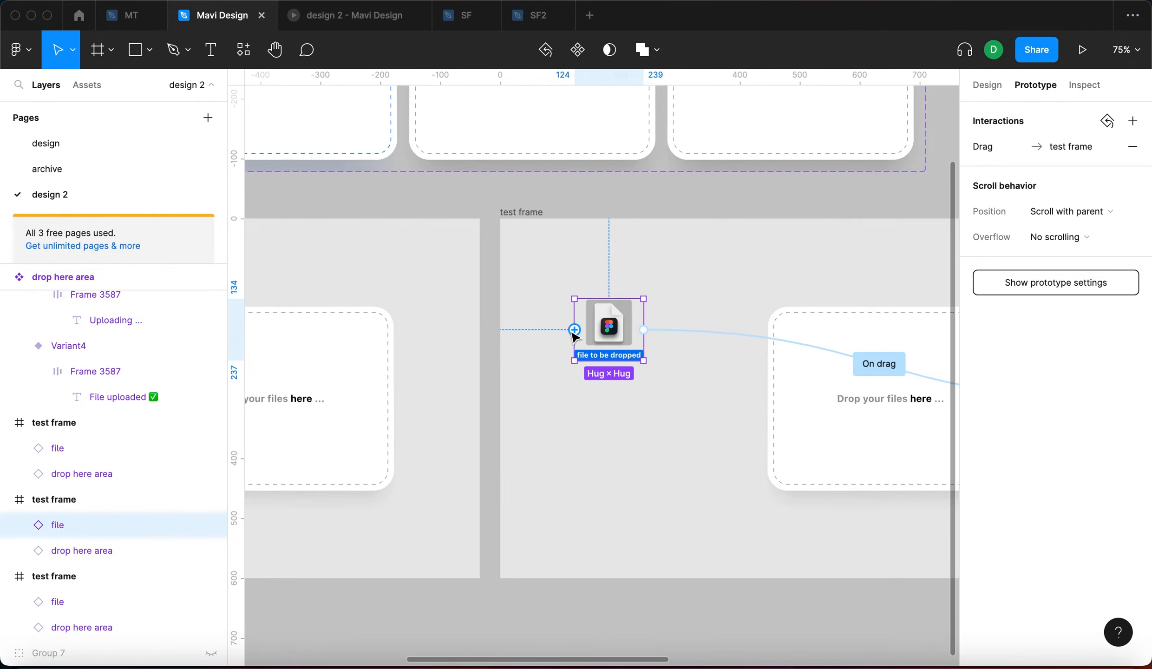
scroll(574, 333, down, 2)
drag(634, 343, 551, 401)
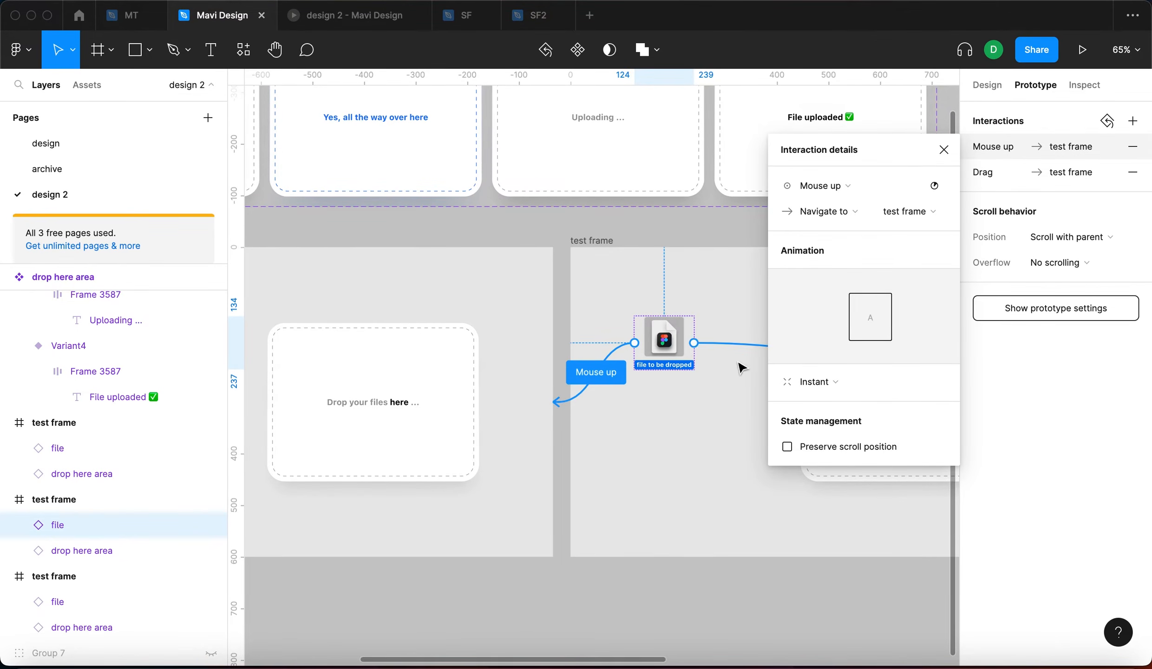
scroll(702, 396, down, 3)
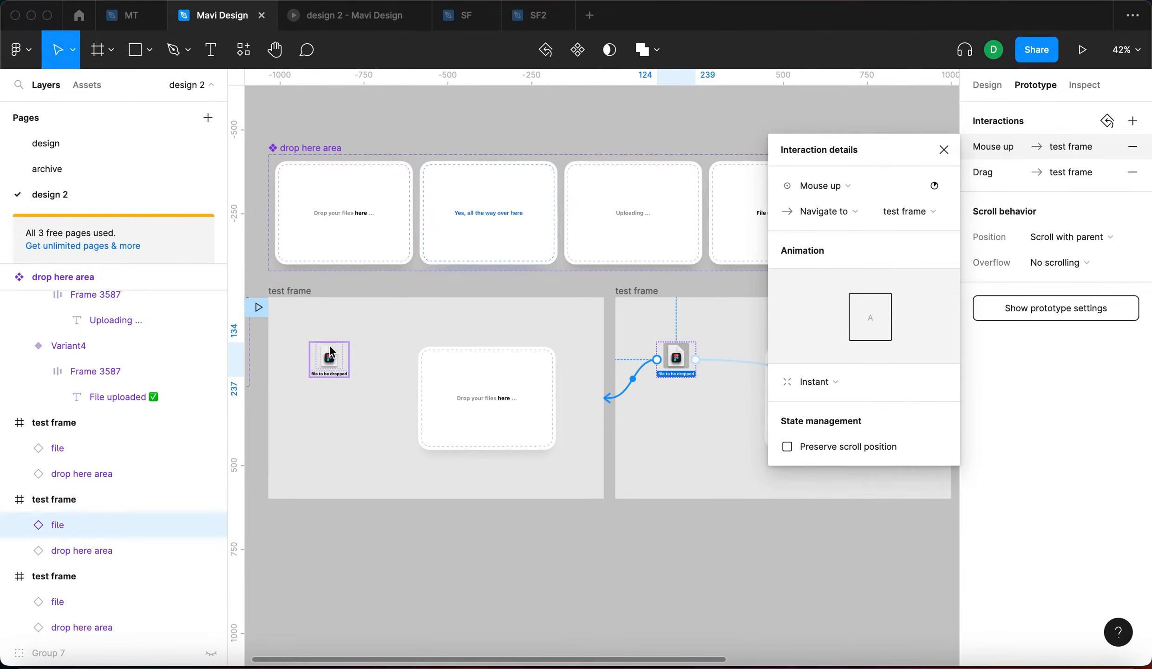
Step: Restart the prototype preview and test how the file responds to being pressed, dragged and released near its starting position
click(356, 24)
key(r)
drag(340, 251, 301, 283)
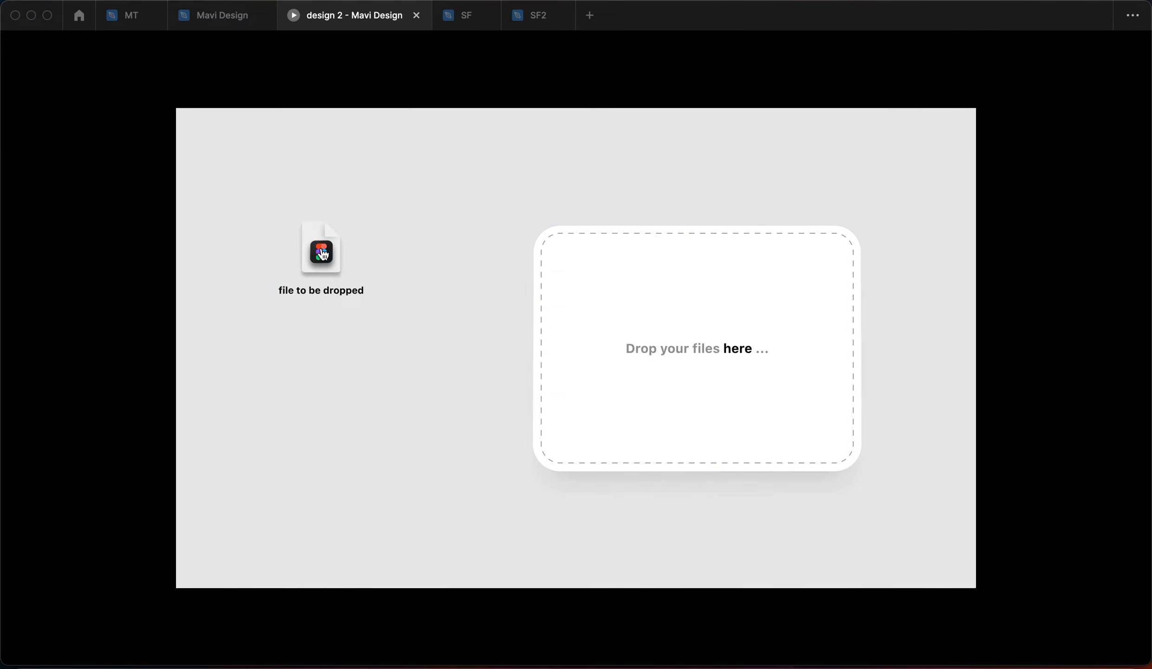
Step: In the design file, change the trigger on the second test frame's file link back to the first frame to Mouse leave
click(231, 21)
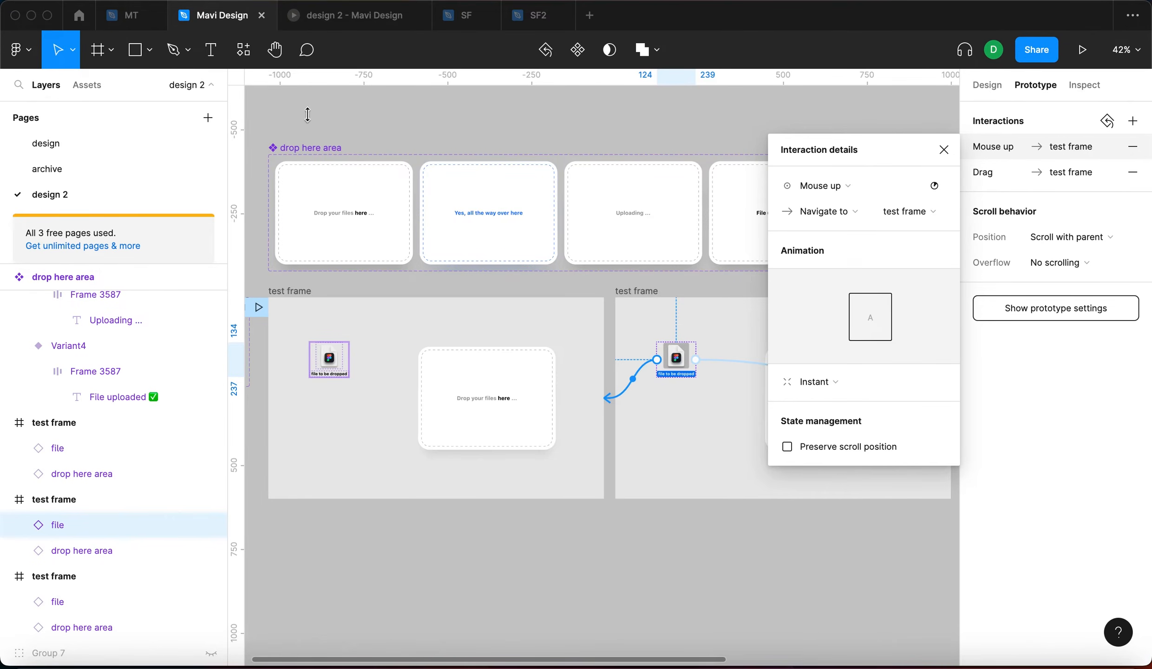
scroll(665, 358, right, 5)
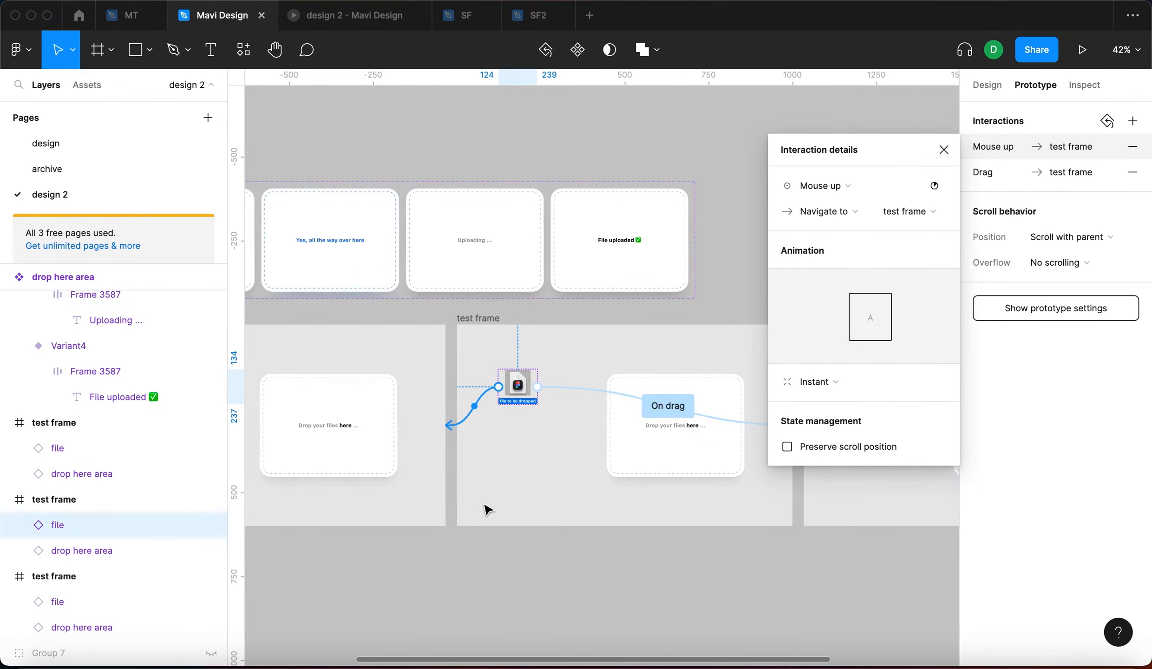
click(823, 190)
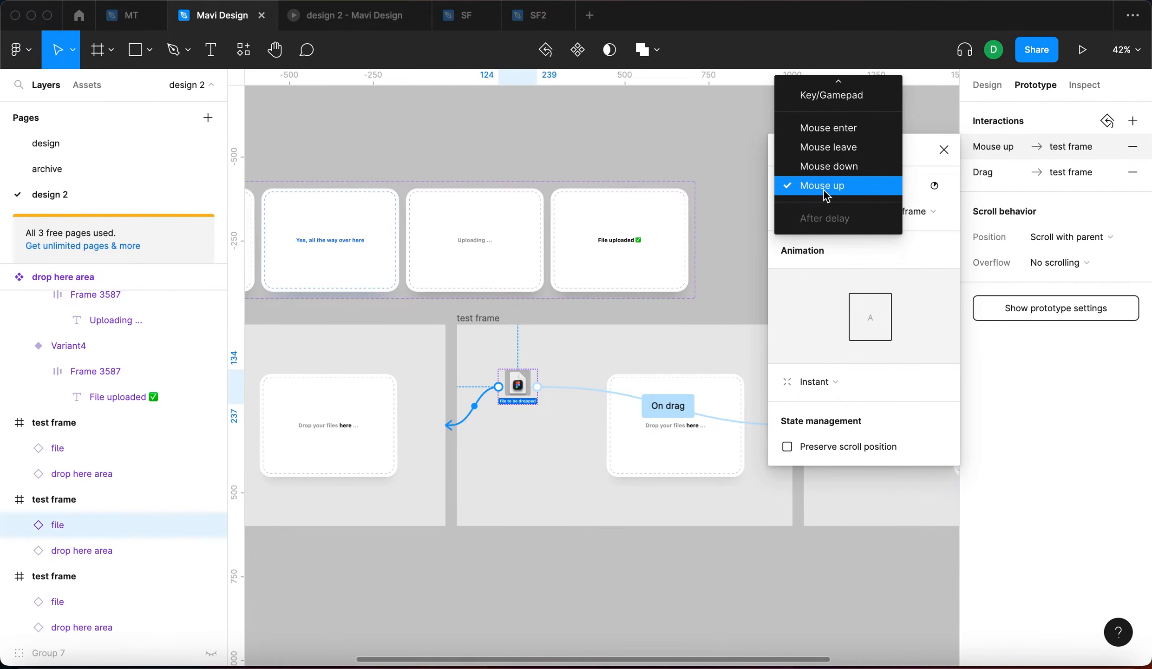
scroll(824, 189, up, 1)
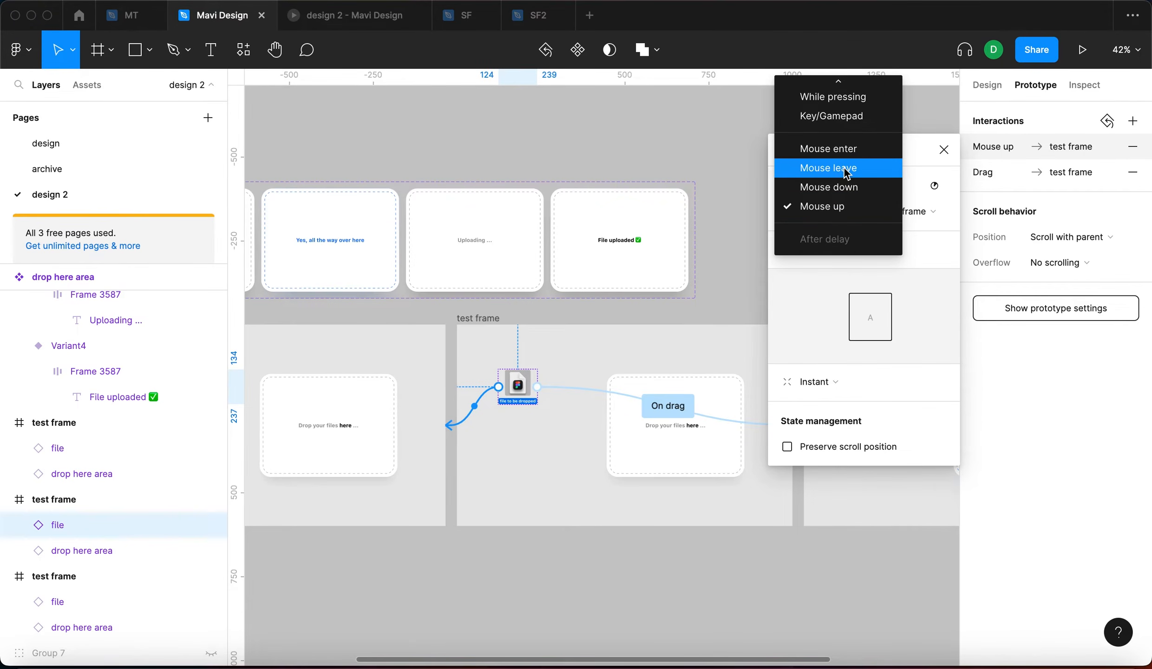
click(844, 167)
Step: Restart the prototype preview and test dragging the file slightly off its starting position
click(376, 18)
key(r)
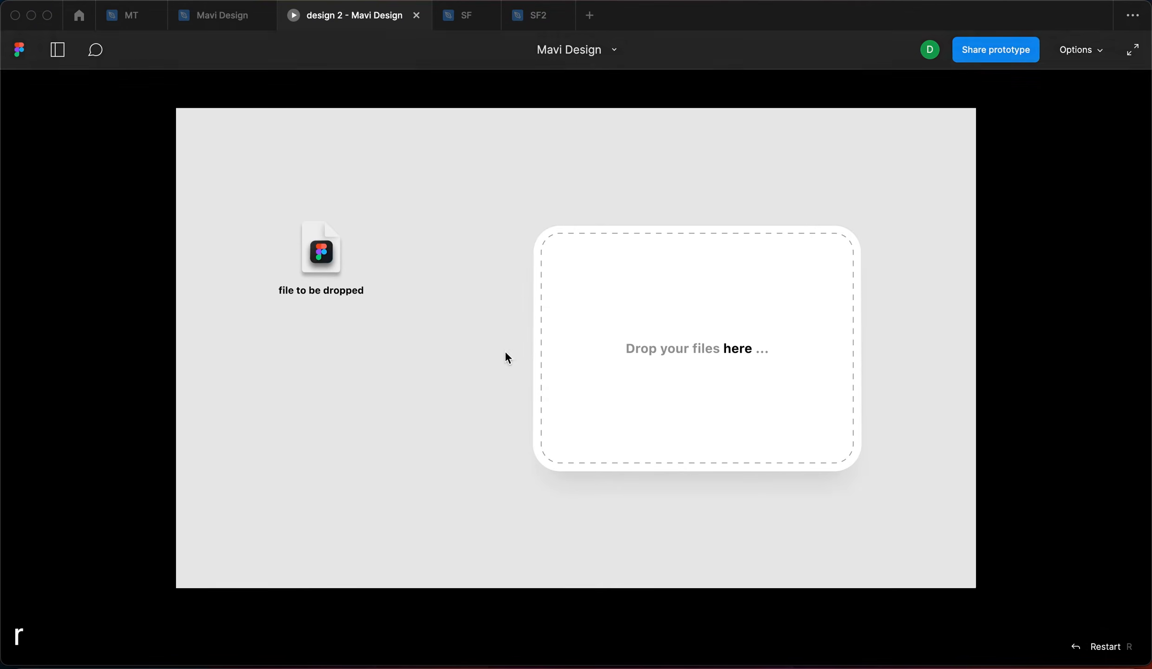
drag(327, 260, 293, 256)
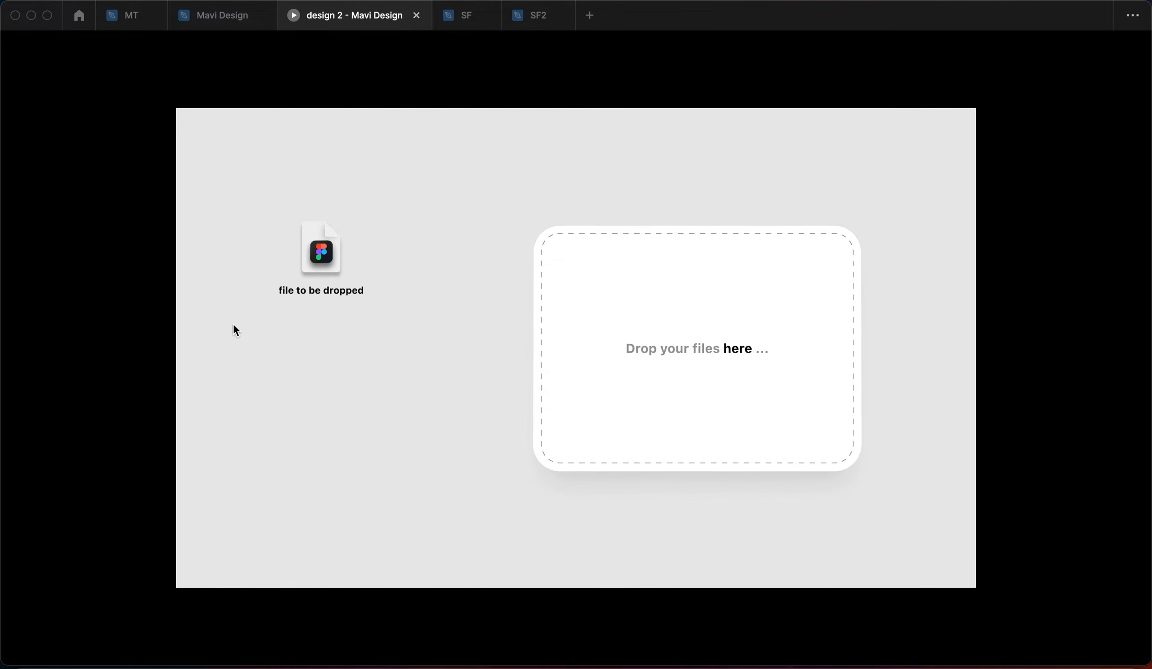
Step: Back in the design file, rename the three test frames in order as 01, 02 and 03
key(ctrl+shift+Tab)
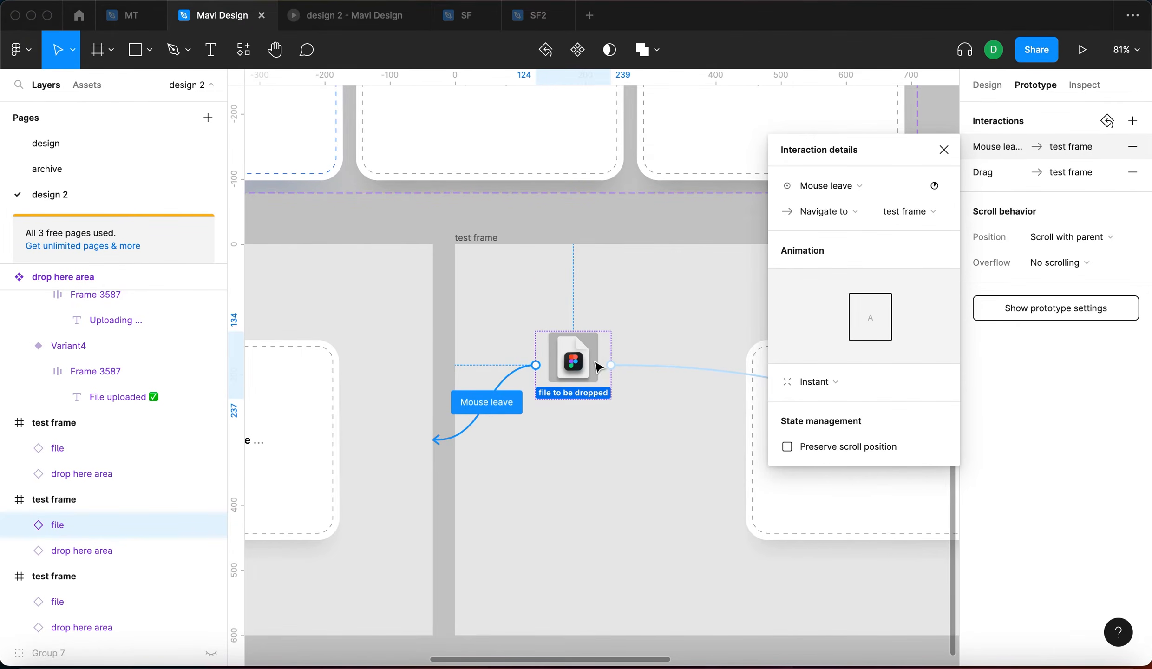
scroll(635, 344, down, 5)
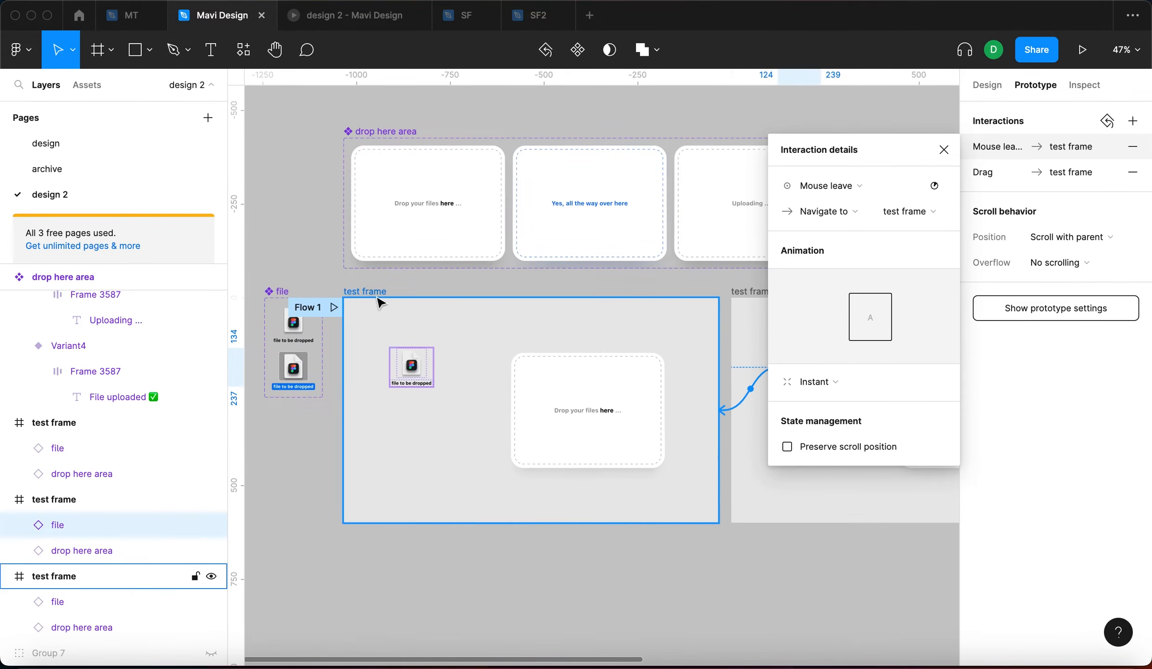
double_click(370, 291)
text(01)
key(Return)
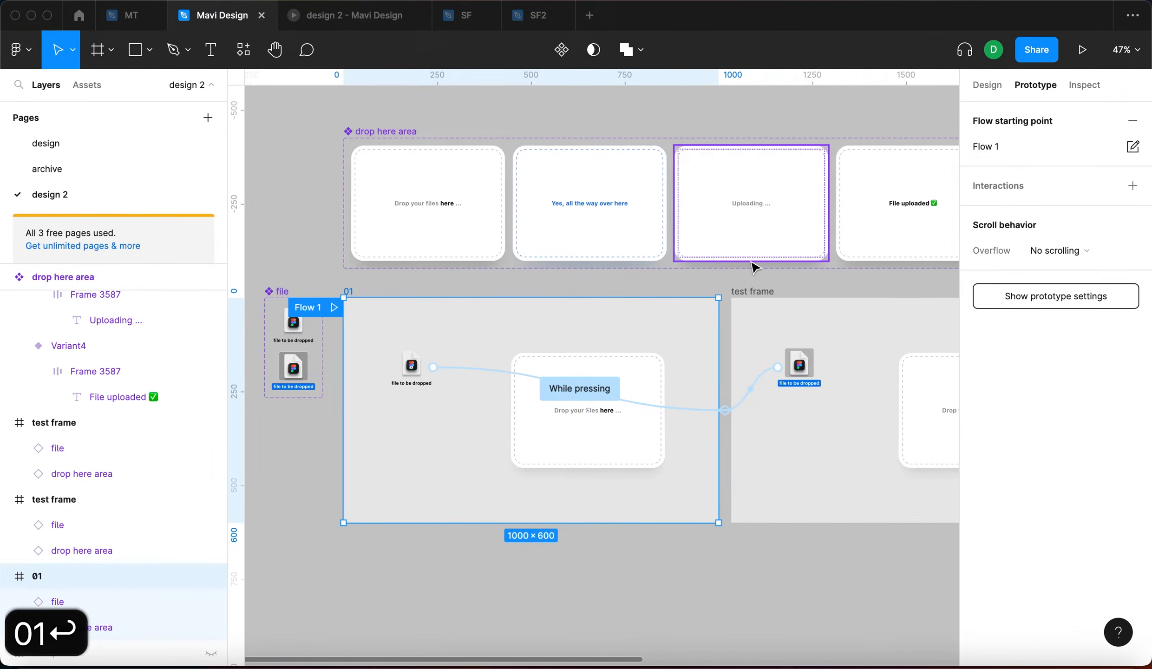
double_click(752, 291)
text(02)
key(Return)
scroll(775, 303, right, 10)
click(791, 330)
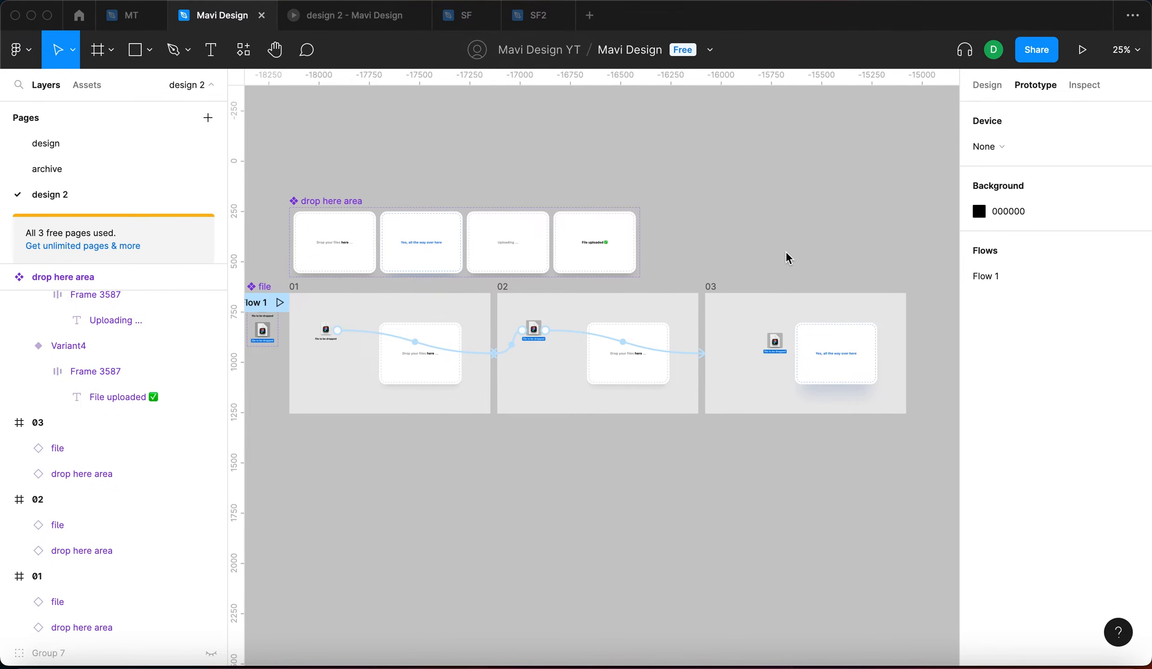
Step: In the prototype preview, test dragging the file towards the drop area and releasing it
scroll(757, 246, right, 3)
scroll(762, 331, up, 5)
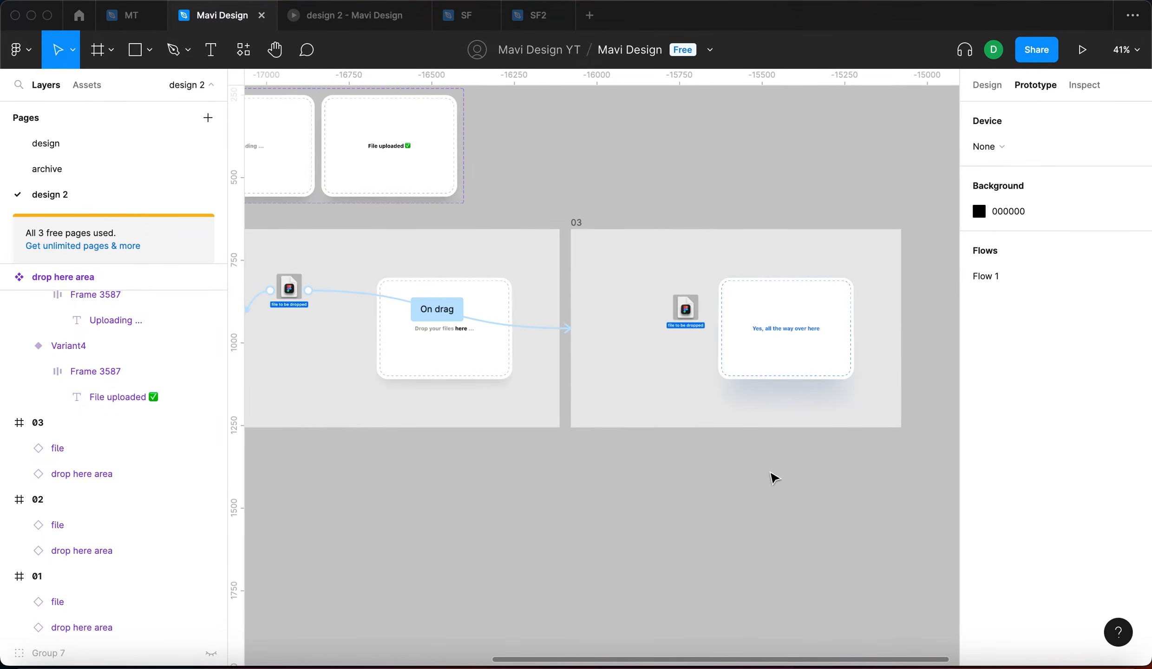
scroll(713, 315, up, 5)
click(366, 23)
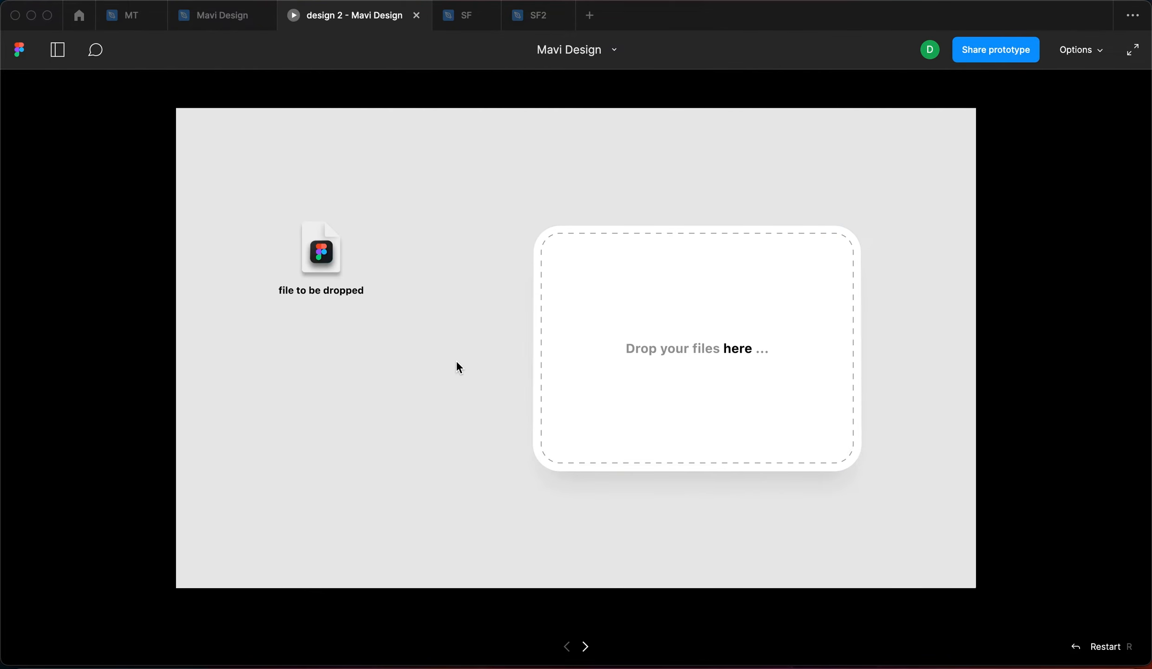
drag(316, 255, 506, 343)
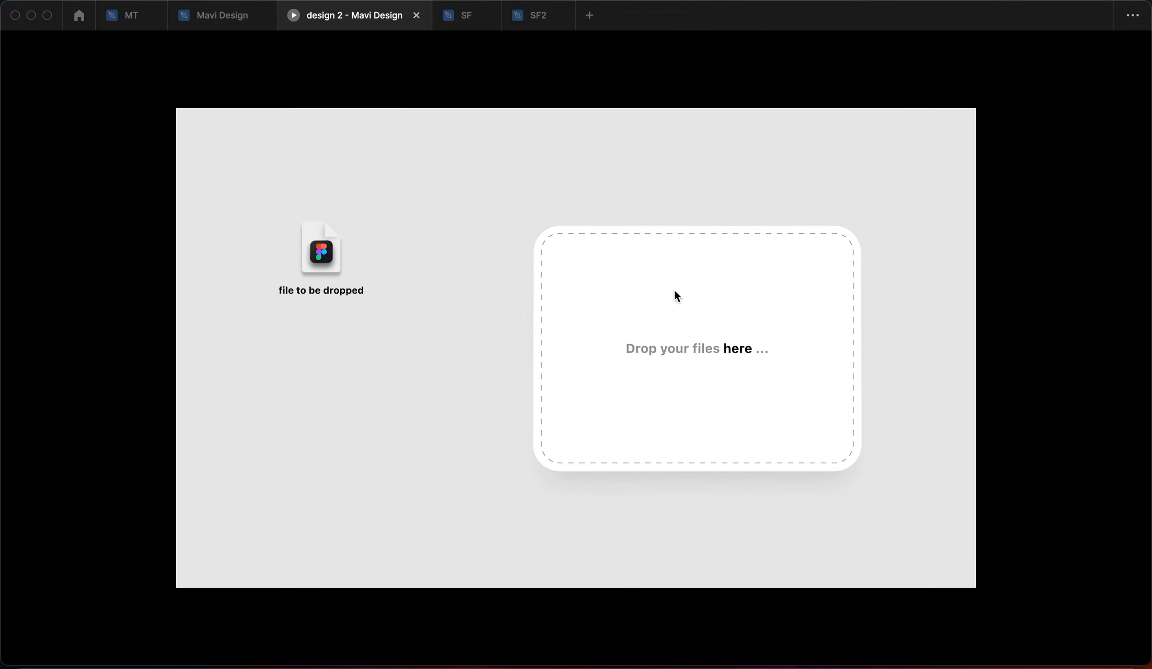
Step: In the design file, set the Property 1 variant of frame 03's drop here area to Default
click(222, 16)
click(705, 414)
scroll(626, 468, down, 3)
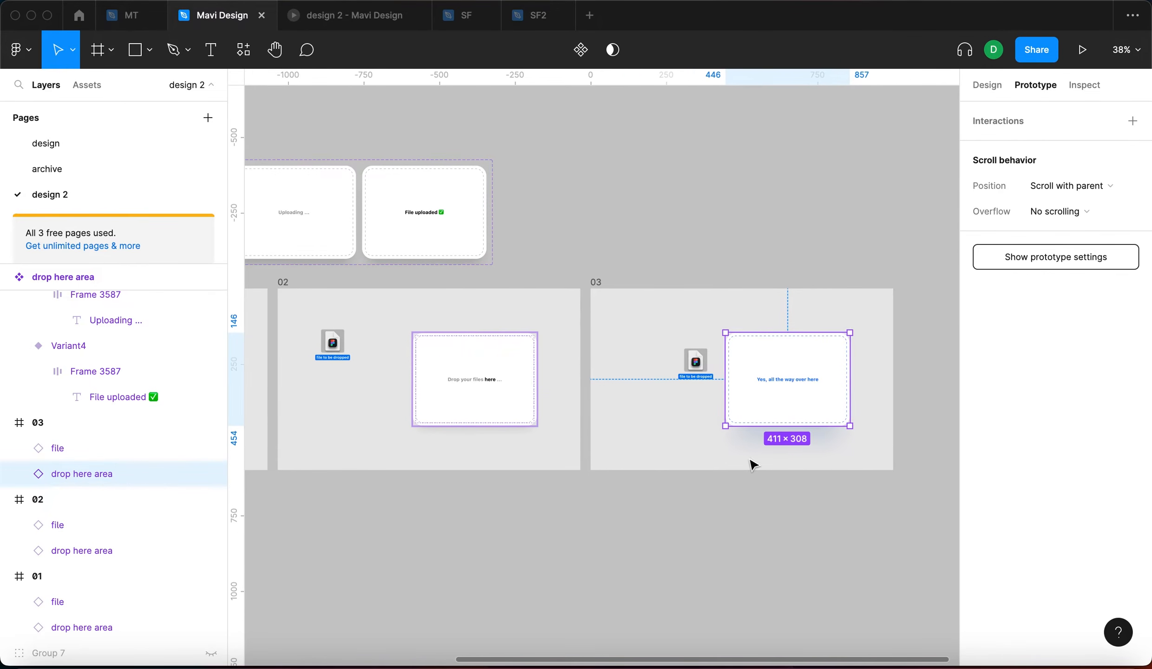
click(987, 85)
click(1075, 342)
click(1049, 320)
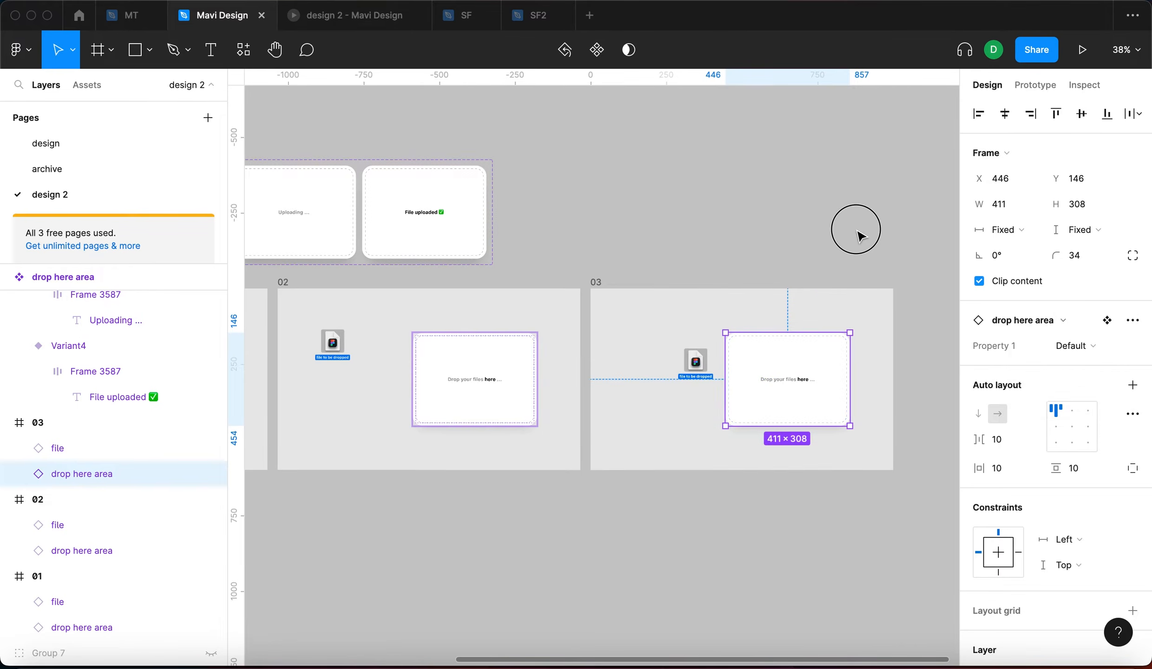
click(862, 234)
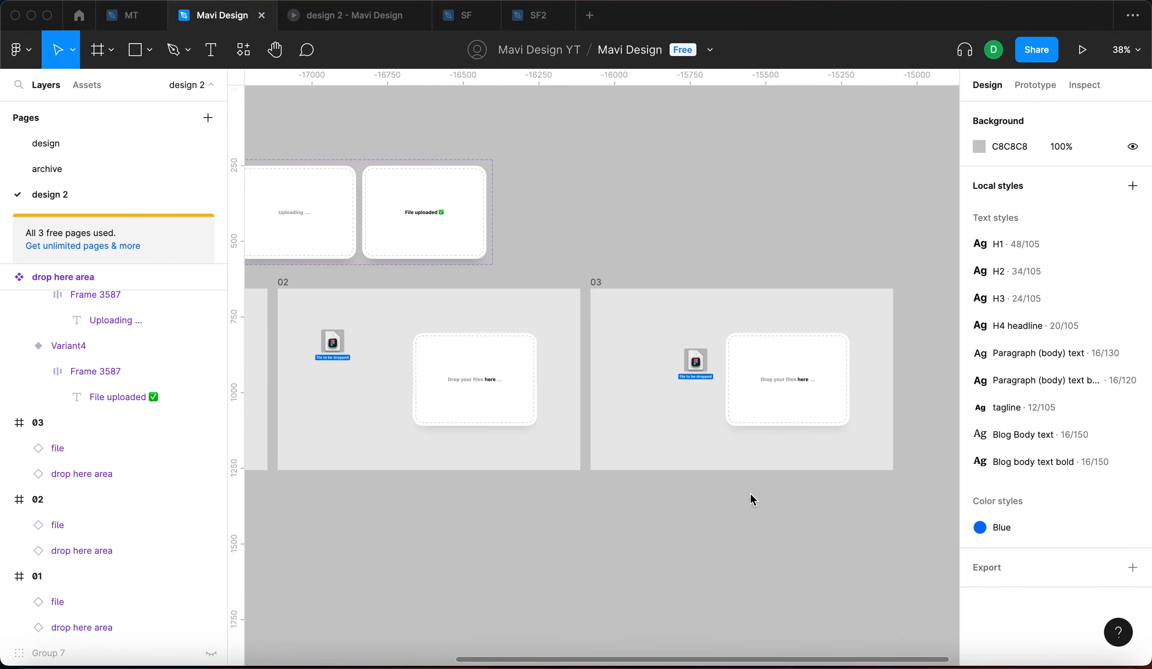
Step: Shift the file instance in frame 03 horizontally in large increments until it lies over the drop area
scroll(751, 494, left, 2)
click(826, 509)
scroll(736, 445, up, 1)
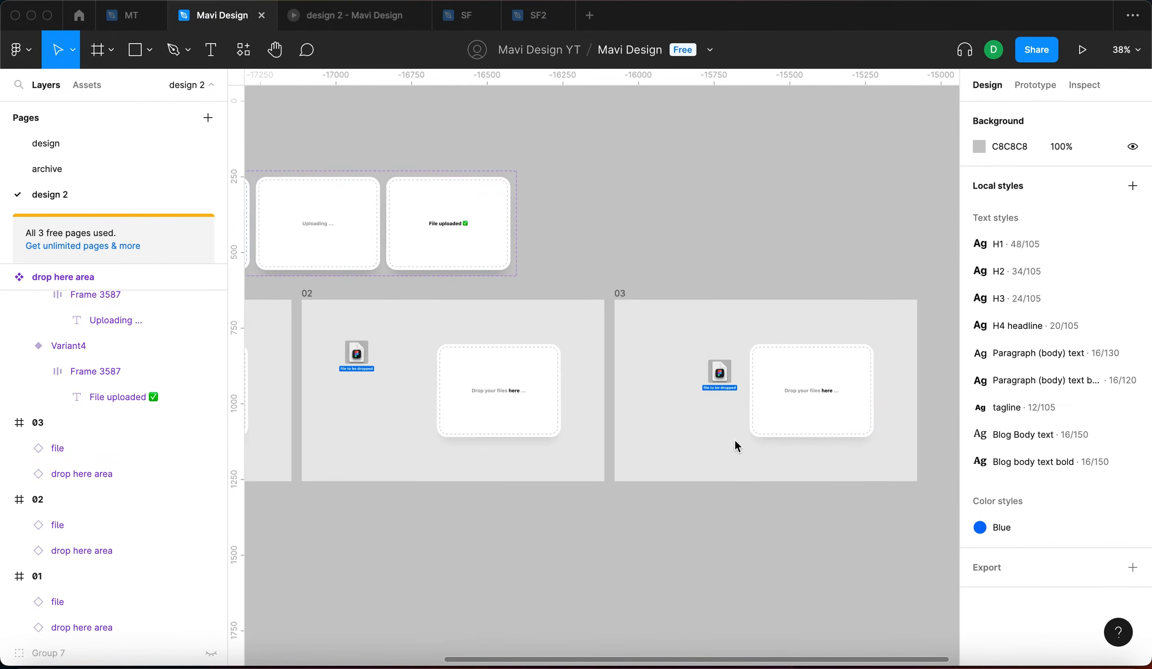
scroll(735, 443, down, 3)
click(728, 417)
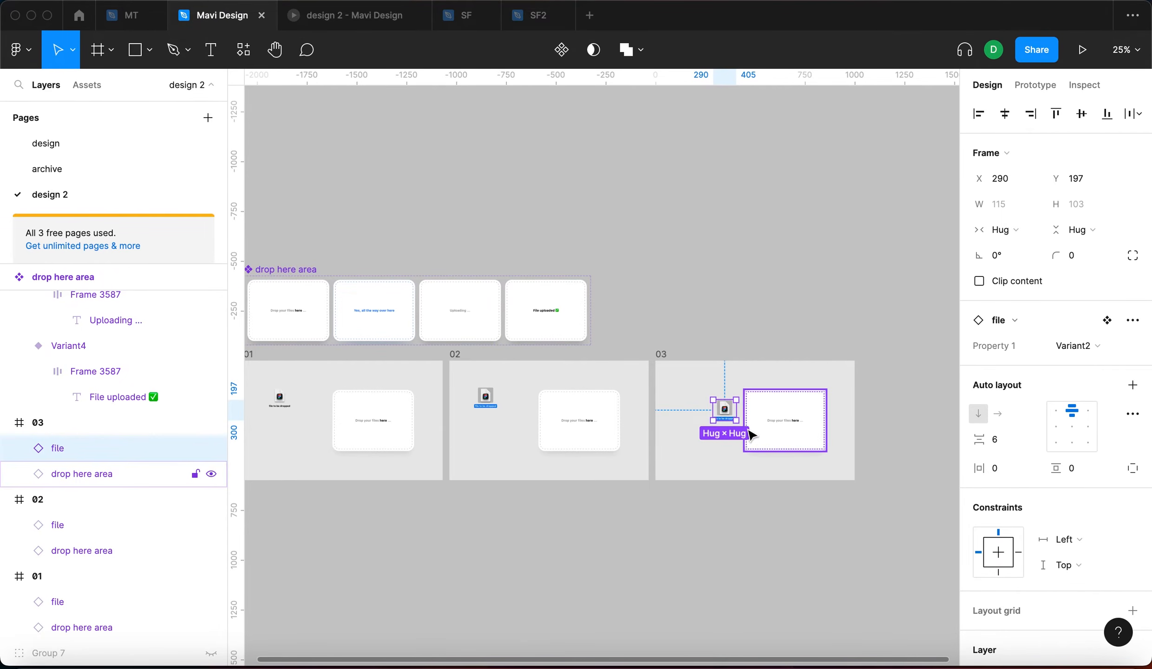
scroll(751, 435, up, 10)
key(shift+Right)
key(shift+Right)
key(shift+Right)
key(shift+Right)
key(shift+Right)
key(shift+Right)
key(shift+Right)
key(shift+Right)
key(shift+Right)
key(shift+Right)
key(shift+Right)
key(shift+Right)
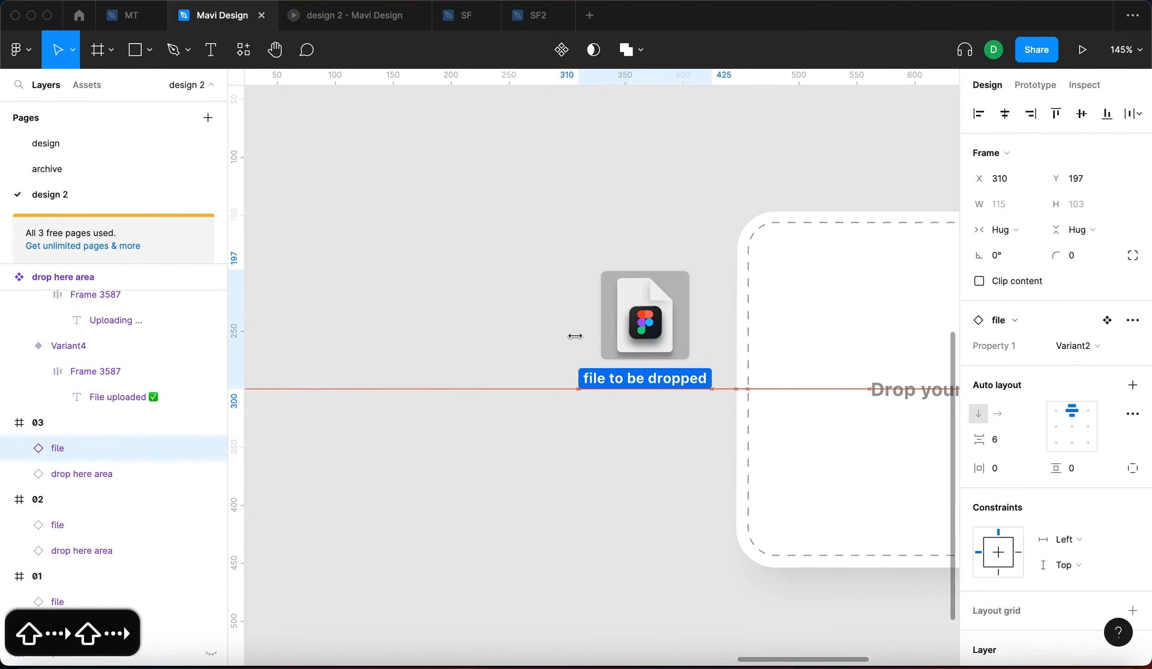
scroll(581, 343, down, 5)
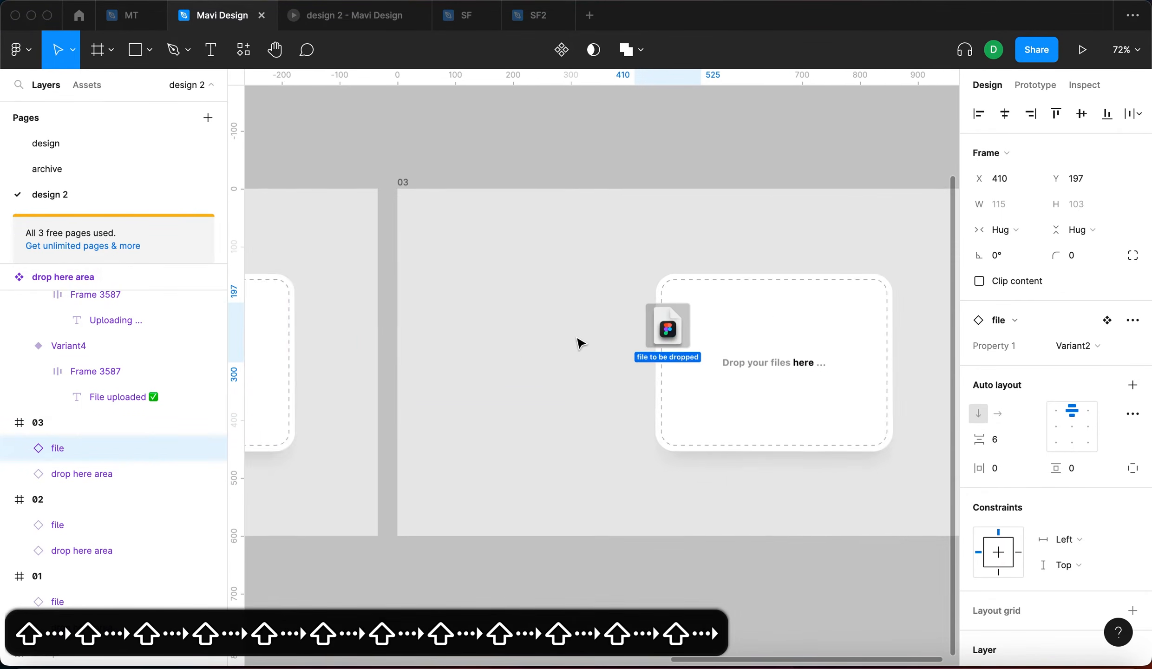
key(shift+Right)
key(shift+Right)
key(shift+Right)
key(shift+Right)
key(shift+Right)
key(shift+Right)
key(shift+Right)
key(shift+Right)
key(shift+Right)
key(shift+Right)
key(shift+Right)
key(shift+Right)
Step: Lower frame 03's file and nudge it to roughly the middle of the drop area
drag(567, 310, 610, 374)
key(shift+Up)
scroll(610, 374, up, 3)
key(shift+Up)
key(shift+Up)
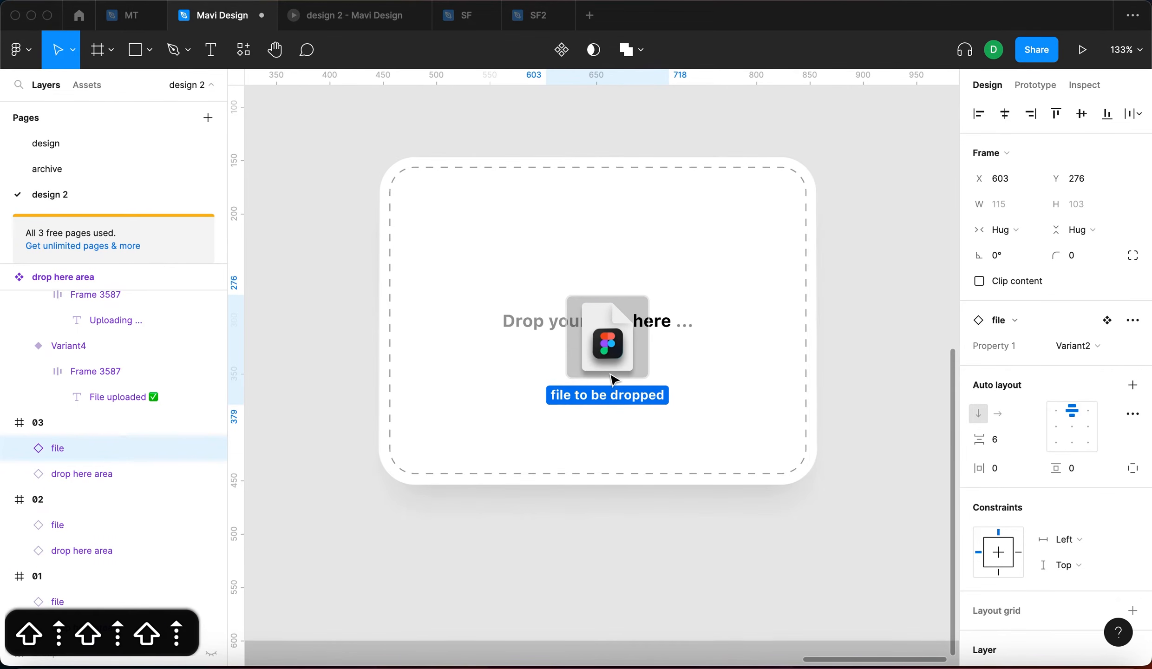
key(shift+Right)
key(shift+Right)
key(shift+Right)
key(shift+Left)
key(shift+Left)
key(shift+Left)
key(shift+Left)
scroll(655, 502, down, 3)
key(shift+Up)
key(shift+Up)
key(shift+Up)
key(shift+Down)
key(shift+Up)
Step: Align frame 03's file and drop area on their horizontal and vertical centers
shift+click(729, 434)
key(alt+h)
key(alt+v)
click(803, 454)
Step: Link the drop here area's Default variant to Variant2 with a Mouse enter interaction, Change to and Instant animation
scroll(802, 454, down, 5)
scroll(803, 455, left, 3)
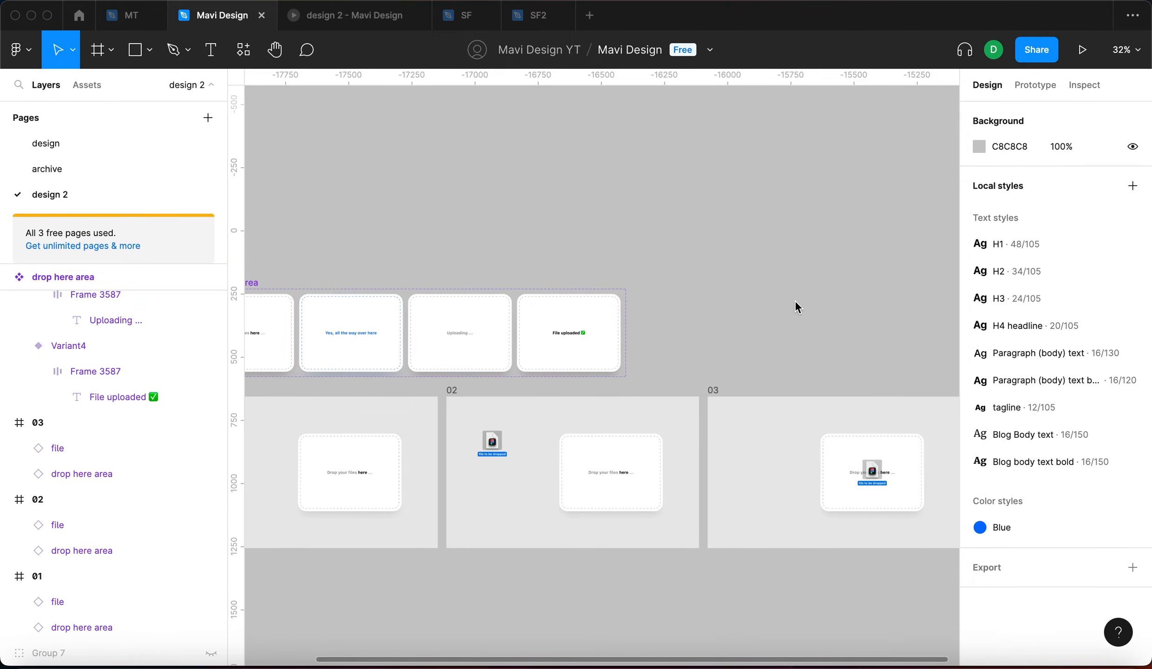
scroll(430, 275, left, 5)
click(453, 304)
scroll(453, 304, up, 5)
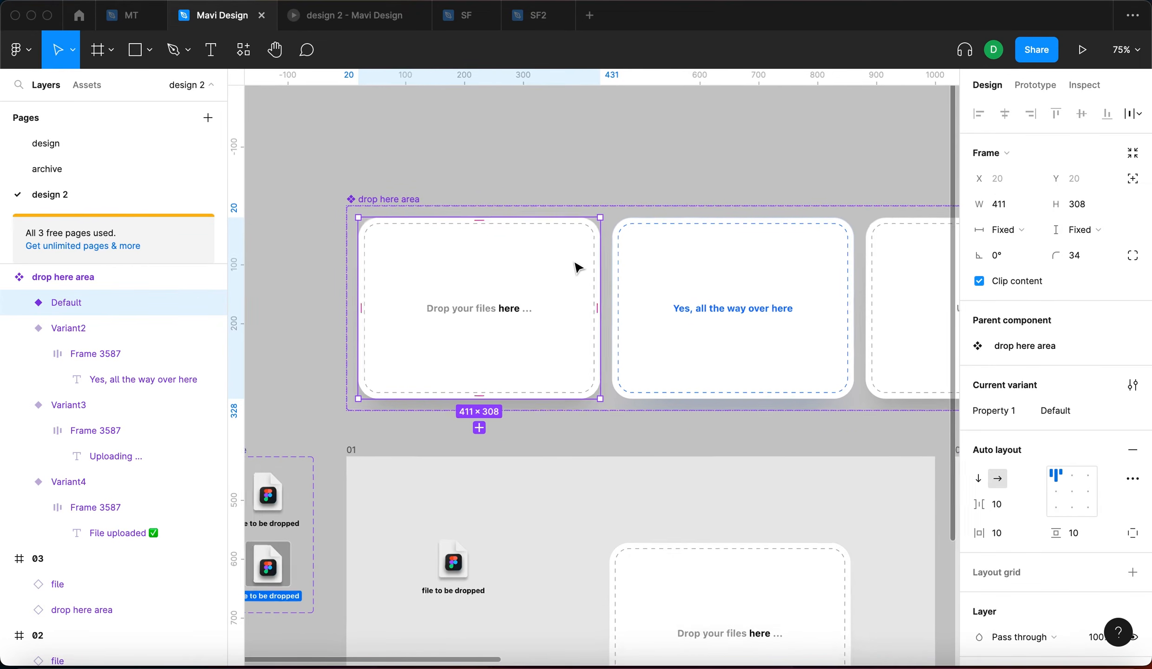
scroll(576, 263, down, 4)
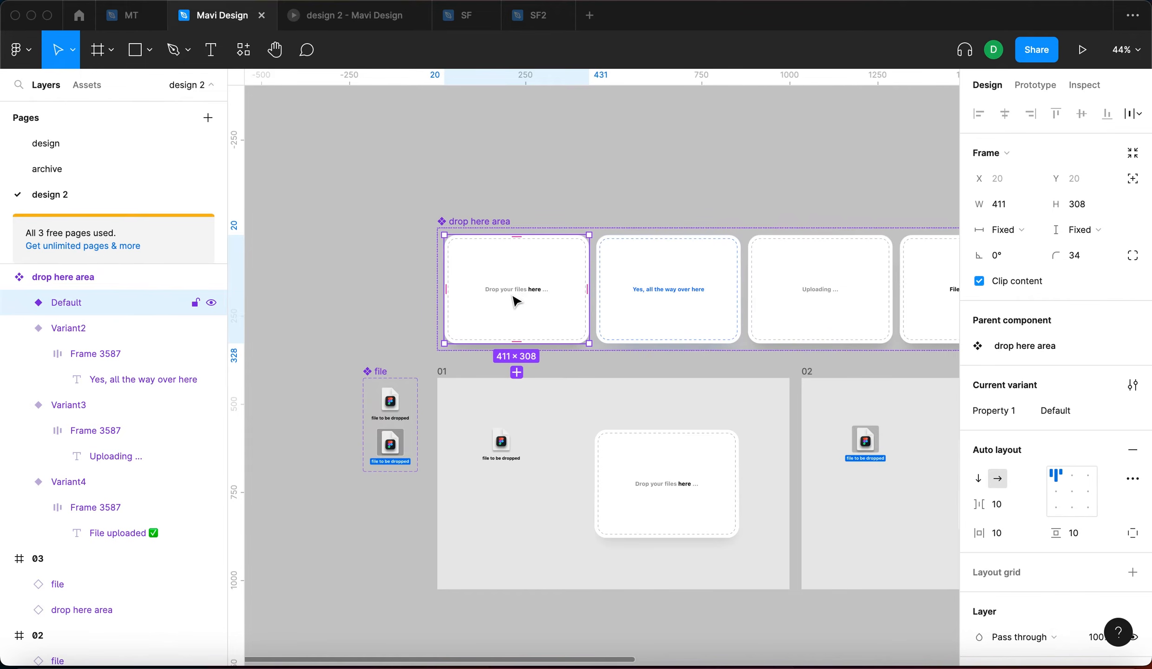
click(1032, 91)
scroll(589, 283, up, 5)
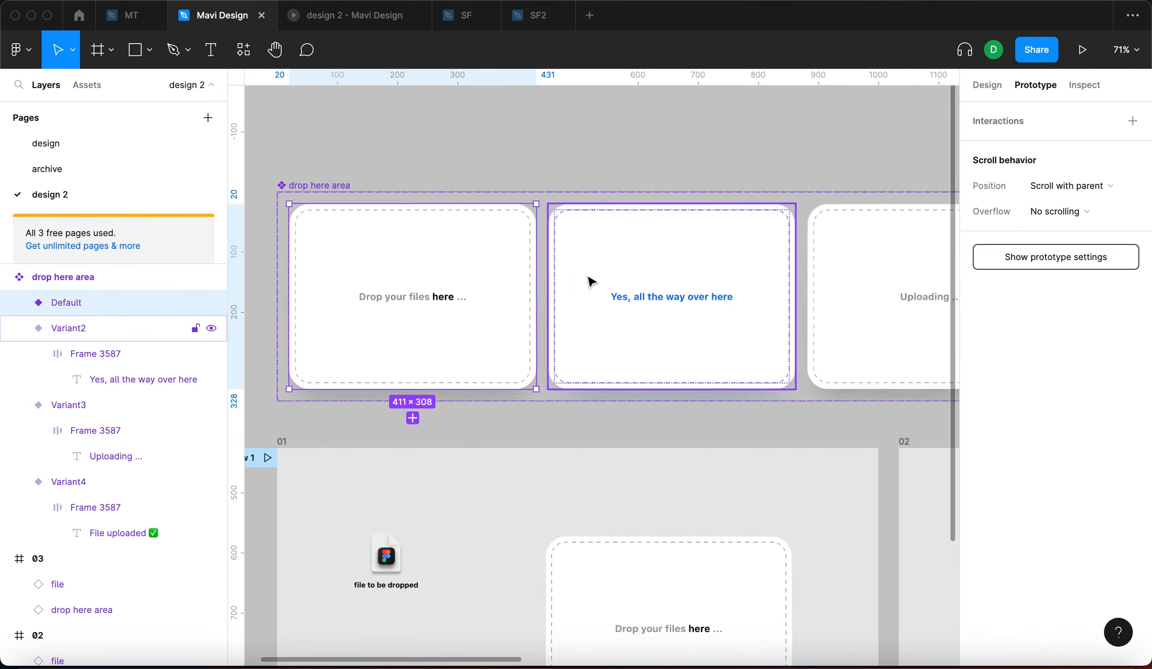
drag(531, 297, 554, 299)
click(860, 187)
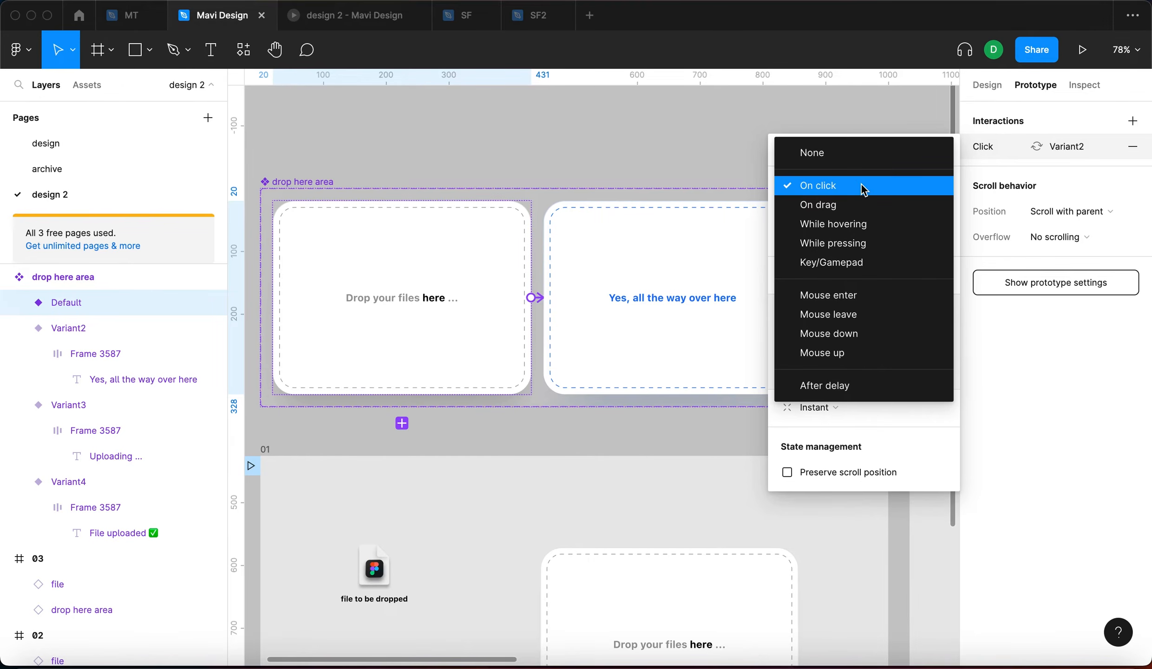
click(868, 295)
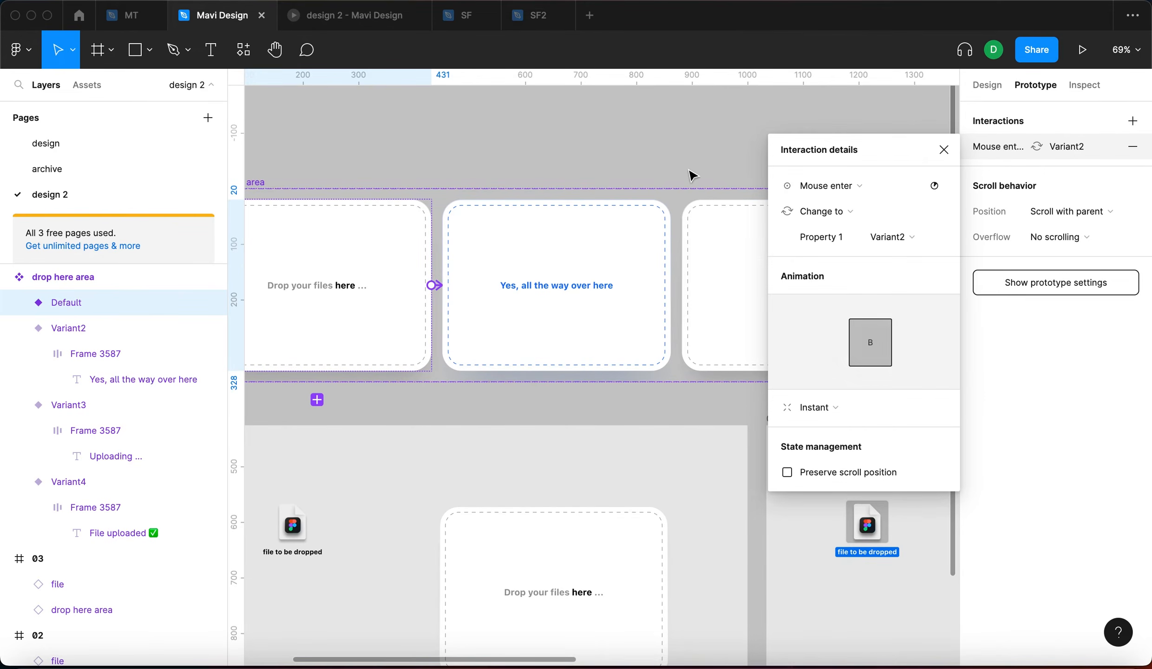
click(669, 141)
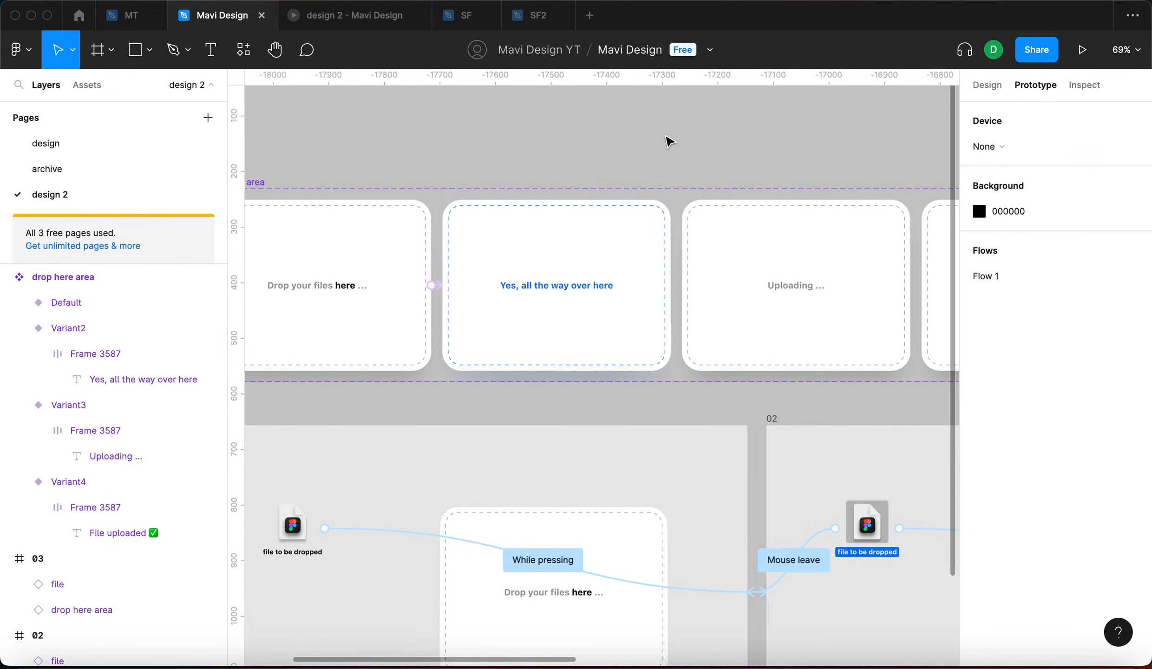
Step: Restart the prototype preview and repeatedly test dragging the file from its starting position into the drop area
click(342, 21)
key(r)
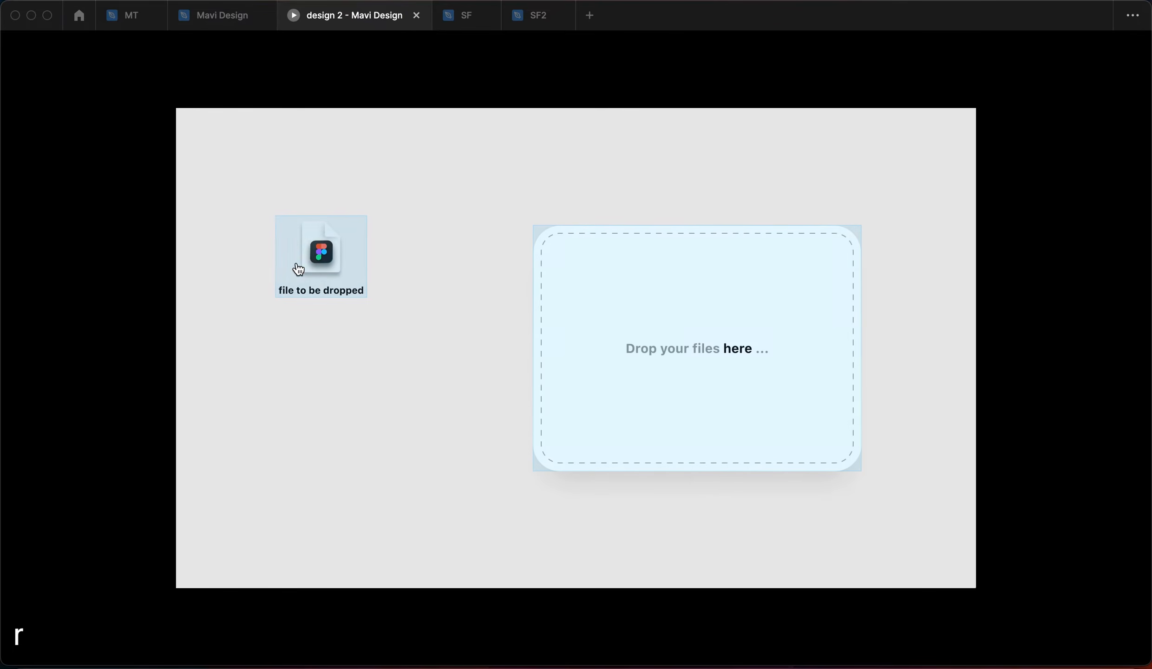
drag(297, 263, 705, 356)
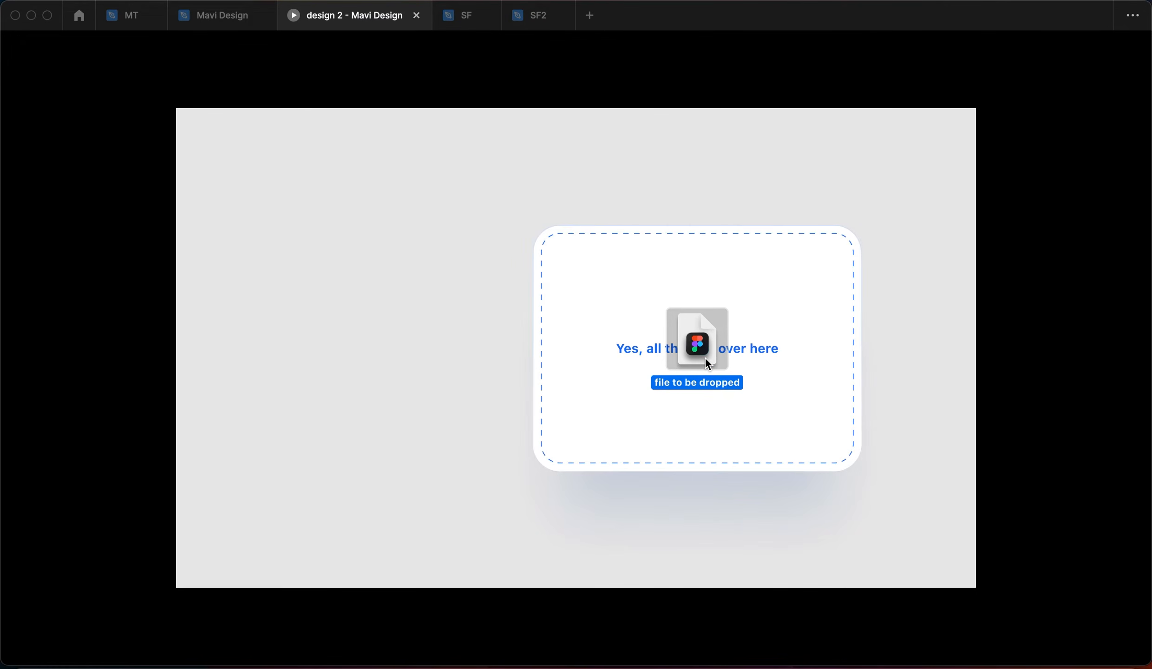
key(r)
click(391, 376)
drag(350, 272, 717, 363)
key(r)
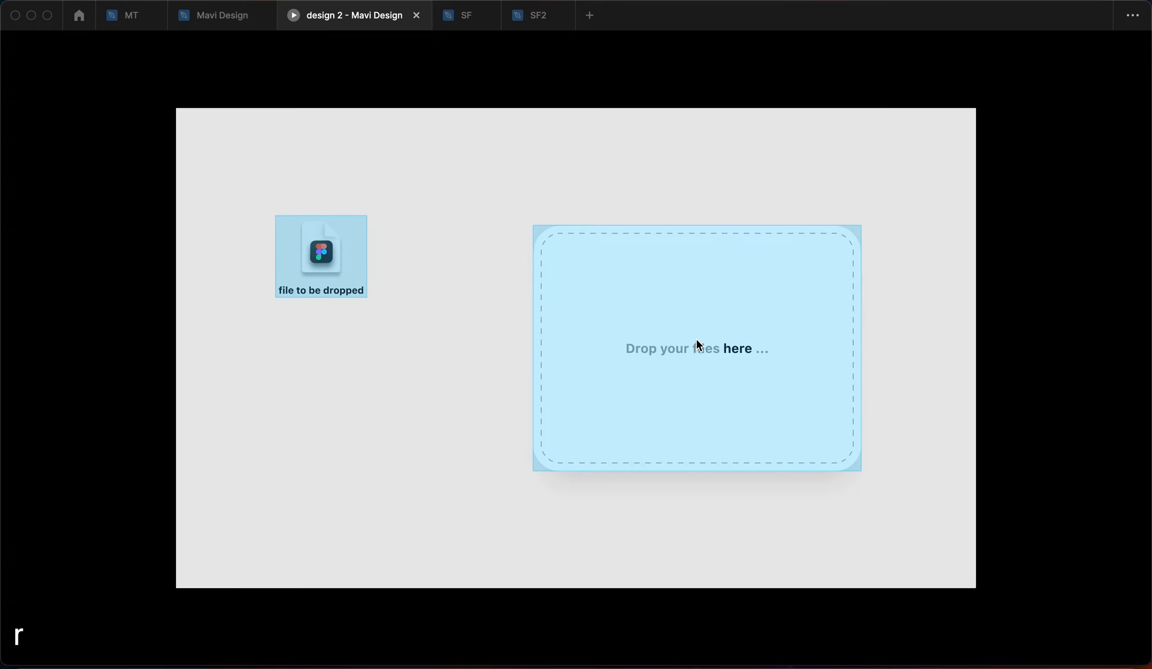
drag(314, 244, 713, 355)
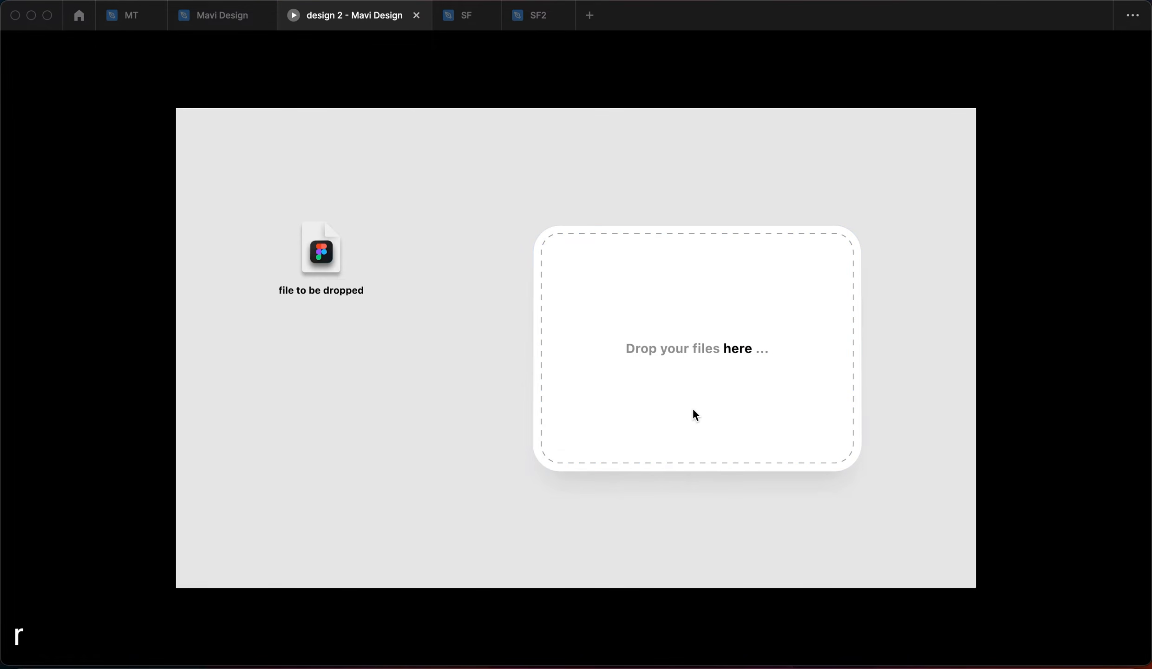
Step: In the design file, examine frame 03 and how the file and drop area are arranged in it
click(219, 18)
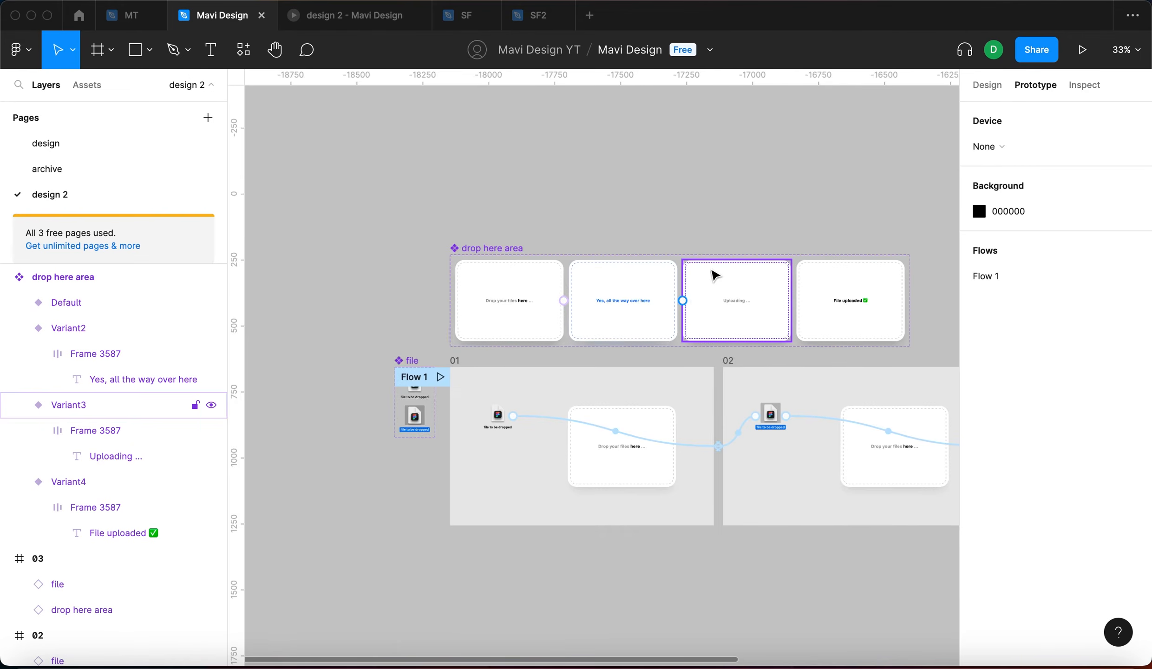
scroll(715, 275, down, 2)
scroll(715, 275, right, 3)
scroll(831, 195, right, 8)
click(460, 260)
click(651, 216)
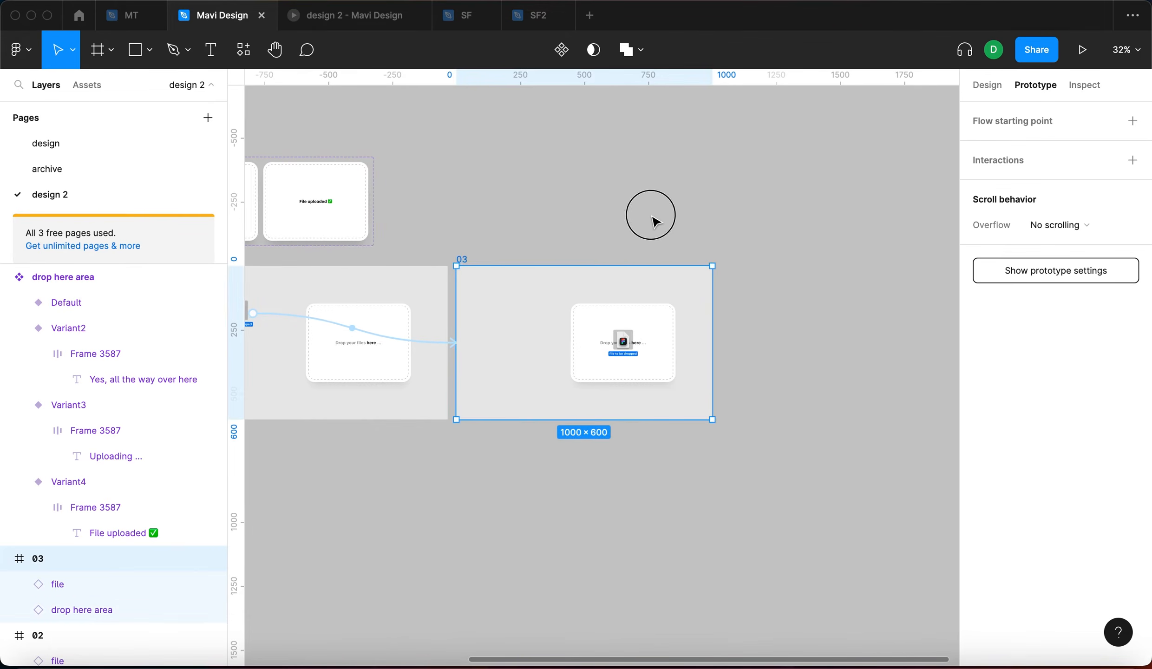
scroll(651, 216, up, 3)
scroll(652, 216, left, 3)
click(662, 224)
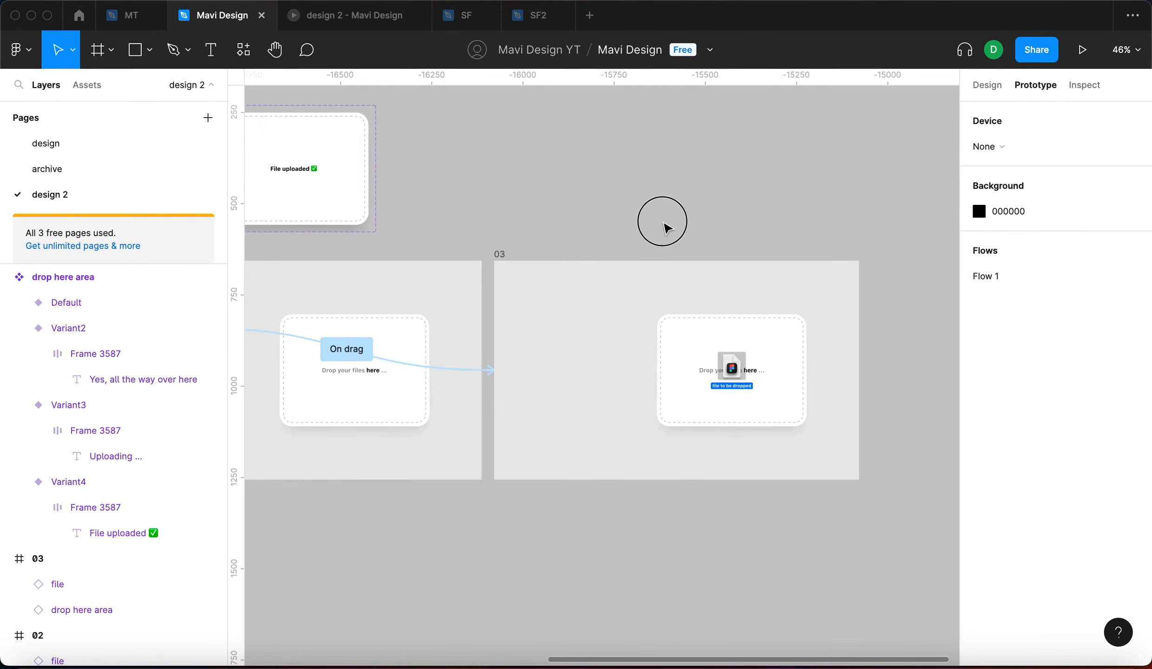
Step: Delete the Mouse enter interaction linking the drop here area's Default variant to Variant2
scroll(622, 211, down, 5)
scroll(604, 226, left, 1)
click(442, 240)
scroll(442, 239, up, 10)
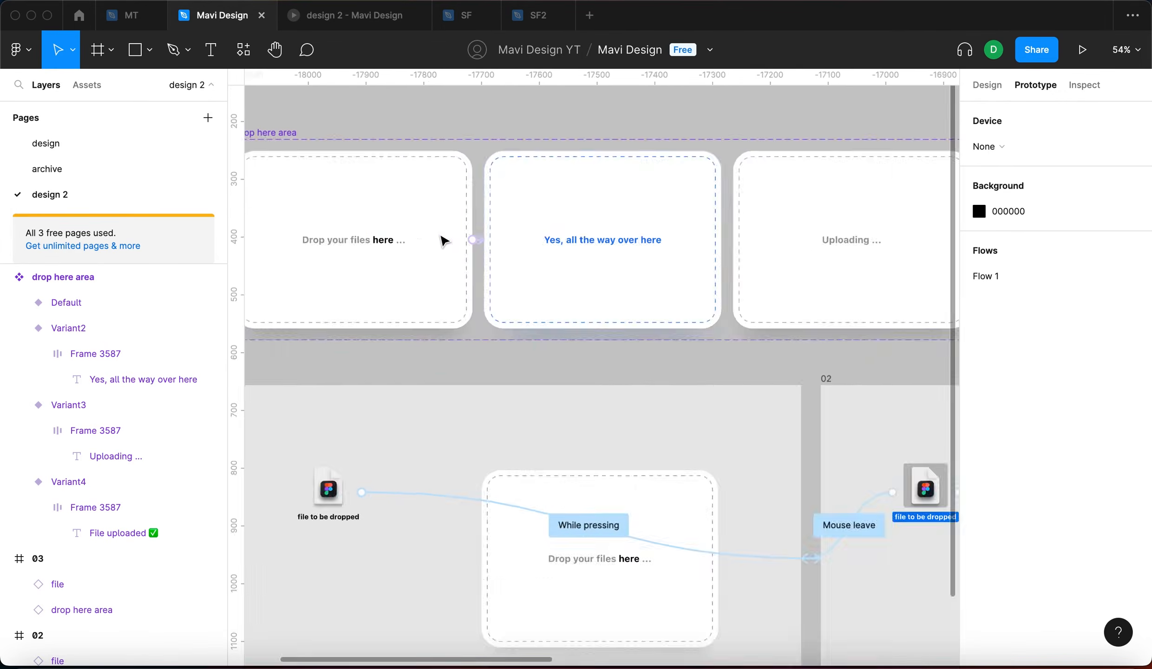
drag(534, 245, 565, 285)
scroll(564, 286, down, 5)
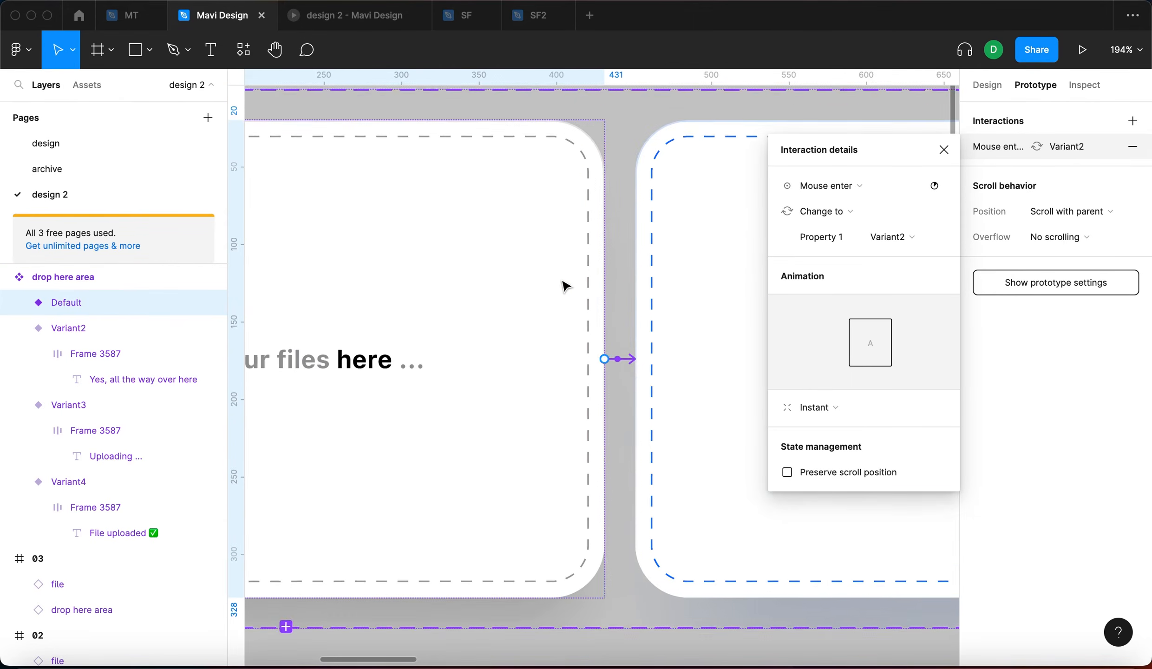
scroll(571, 305, right, 1)
key(BackSpace)
click(555, 183)
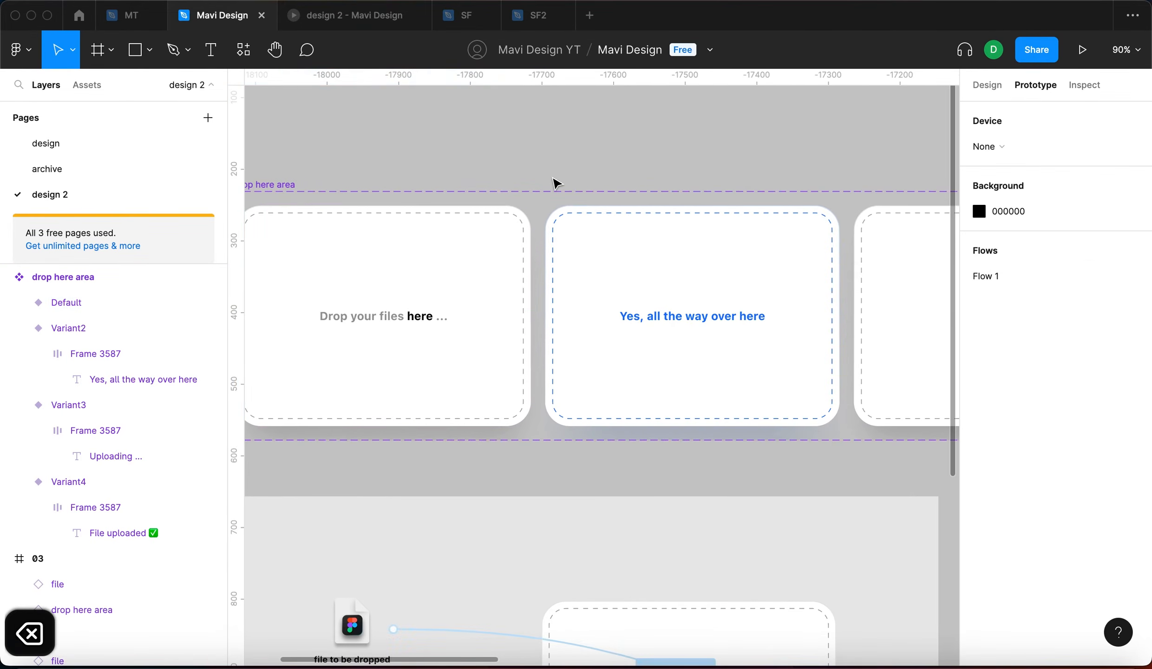
Step: Duplicate frame 03 and place the copy directly beside it at the end of the frame row
scroll(555, 182, down, 8)
scroll(554, 183, right, 2)
scroll(841, 200, right, 5)
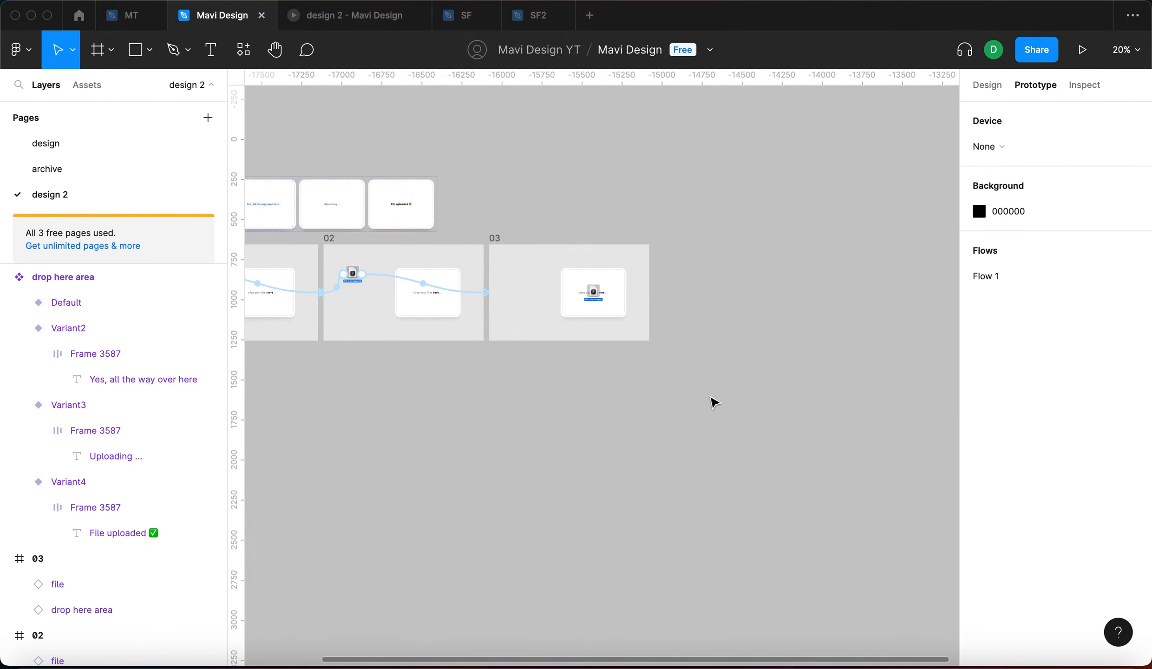
click(494, 238)
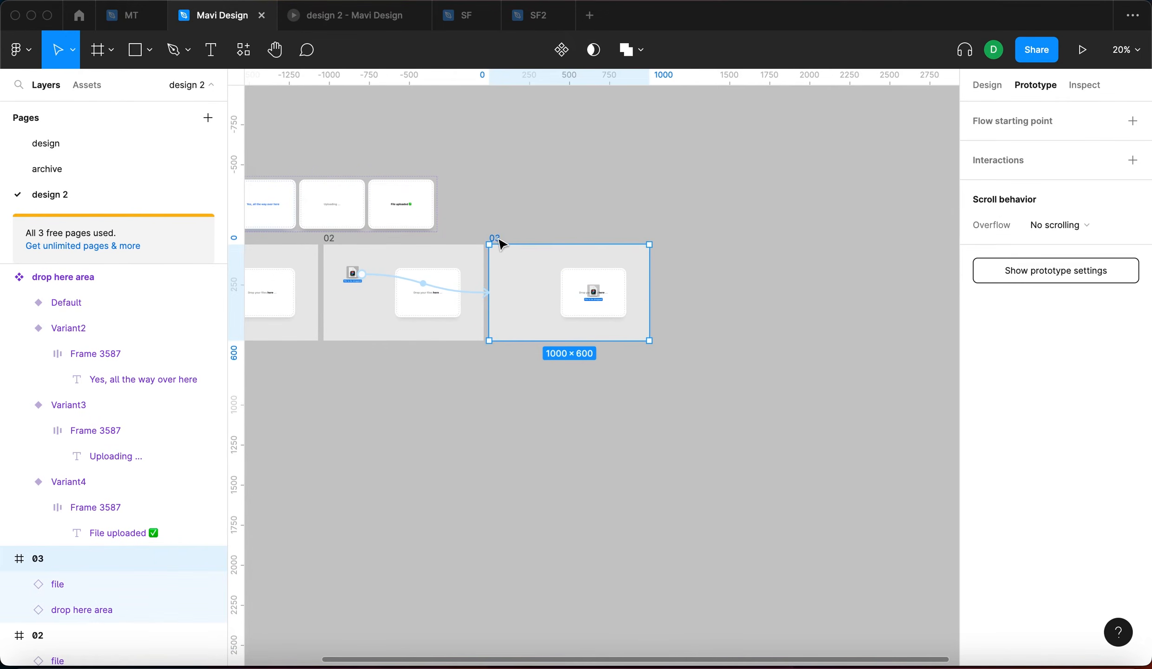
drag(532, 237, 699, 237)
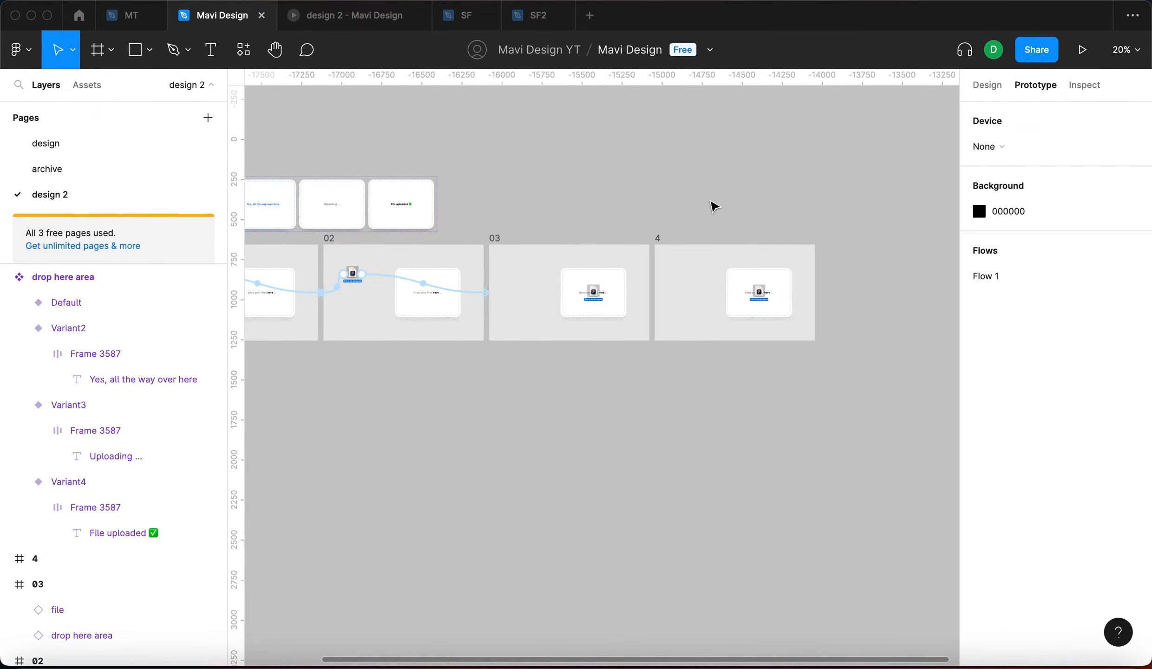
scroll(597, 294, up, 5)
Step: Link frame 03 to frame 4 with an After delay interaction of 1 ms, Navigate to and Instant animation
click(596, 293)
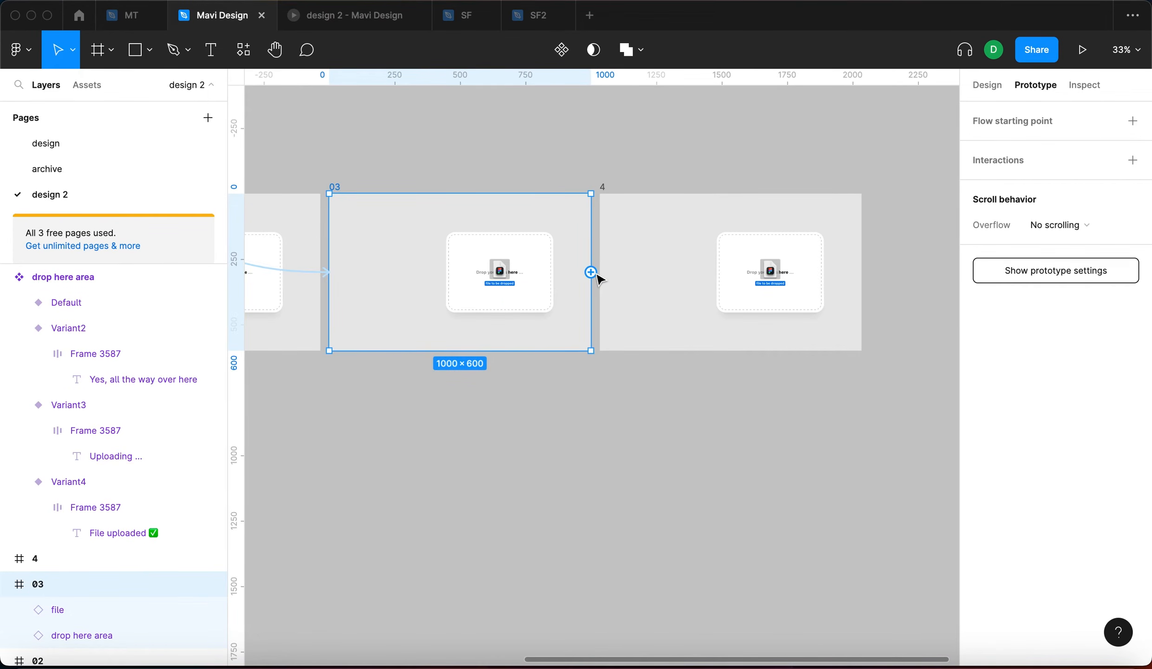
scroll(598, 276, up, 5)
drag(589, 272, 623, 276)
scroll(627, 283, down, 5)
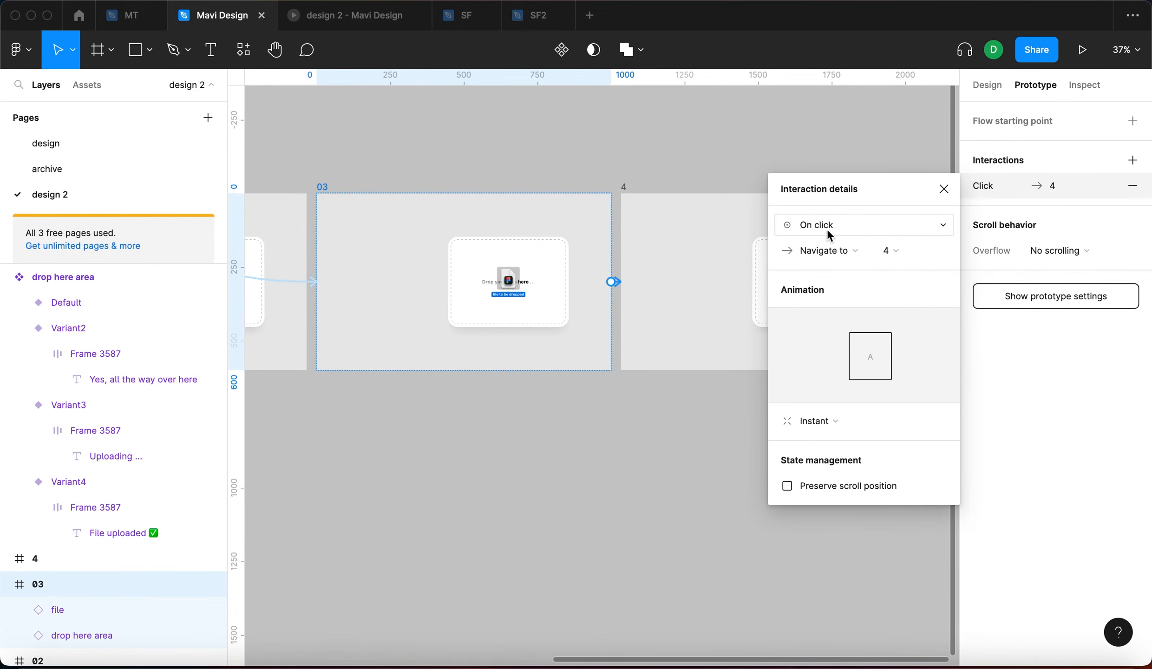
click(813, 225)
click(827, 424)
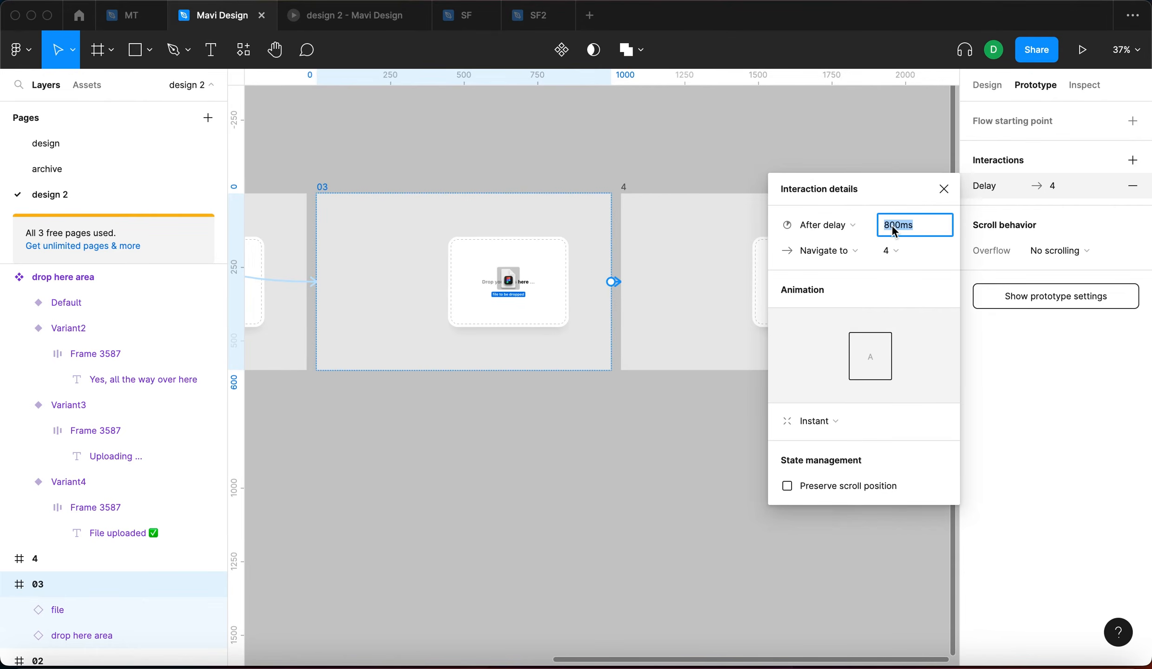
scroll(668, 322, right, 4)
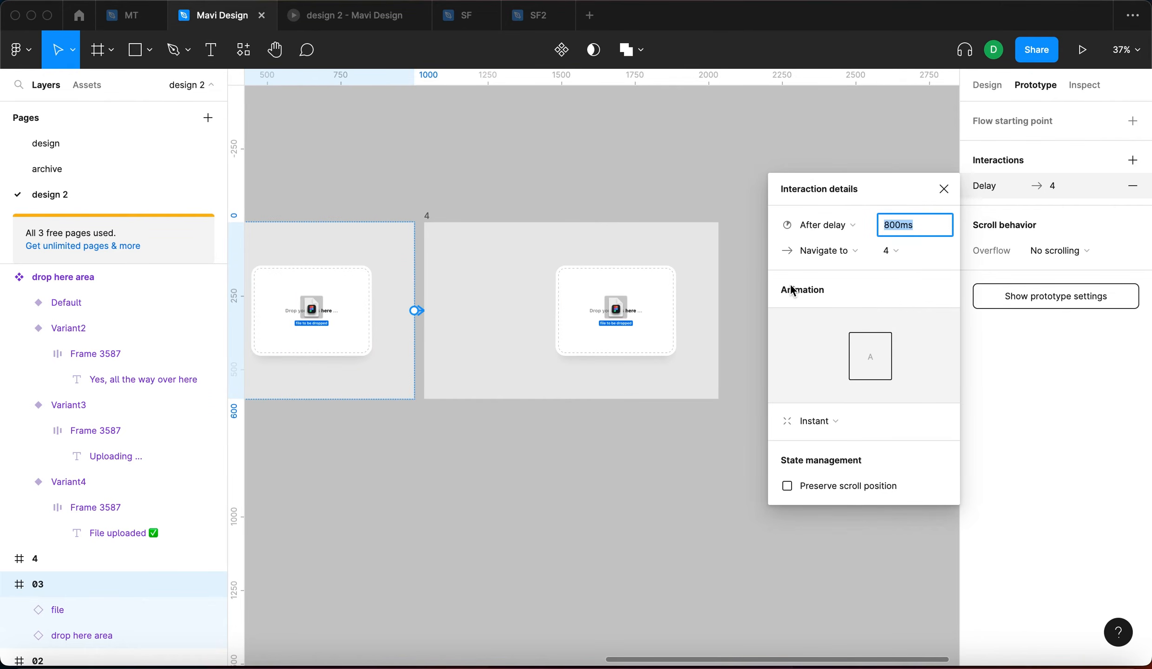
text(1)
key(Return)
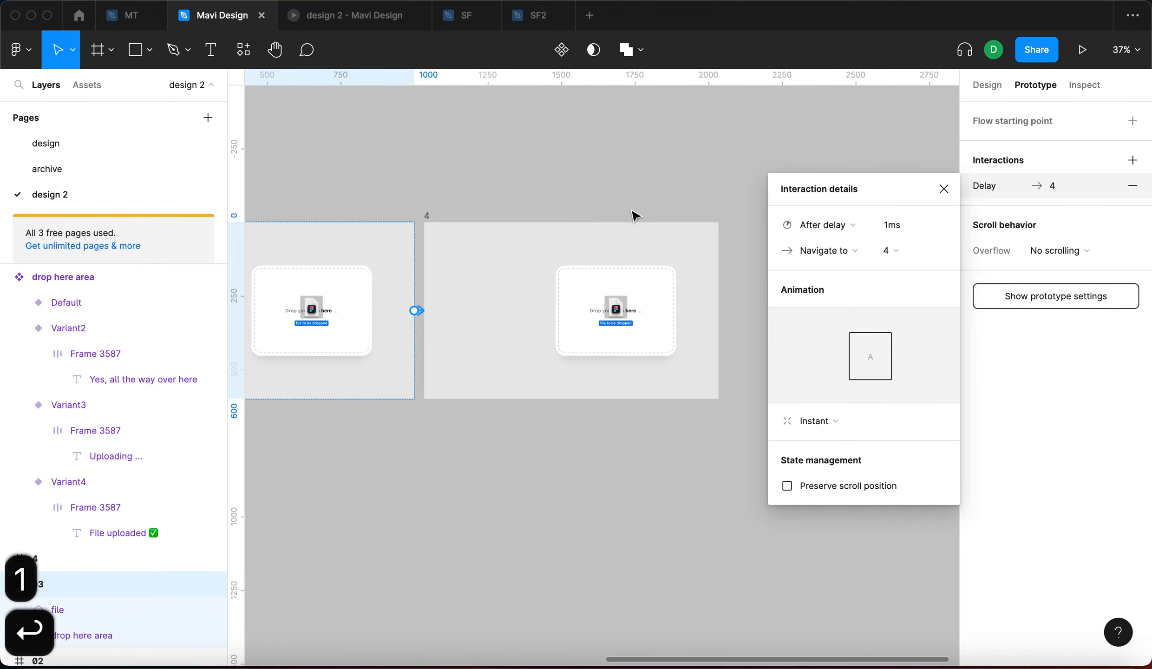
Step: Delete the file instance from the drop area in frame 4
click(619, 210)
drag(555, 182, 676, 214)
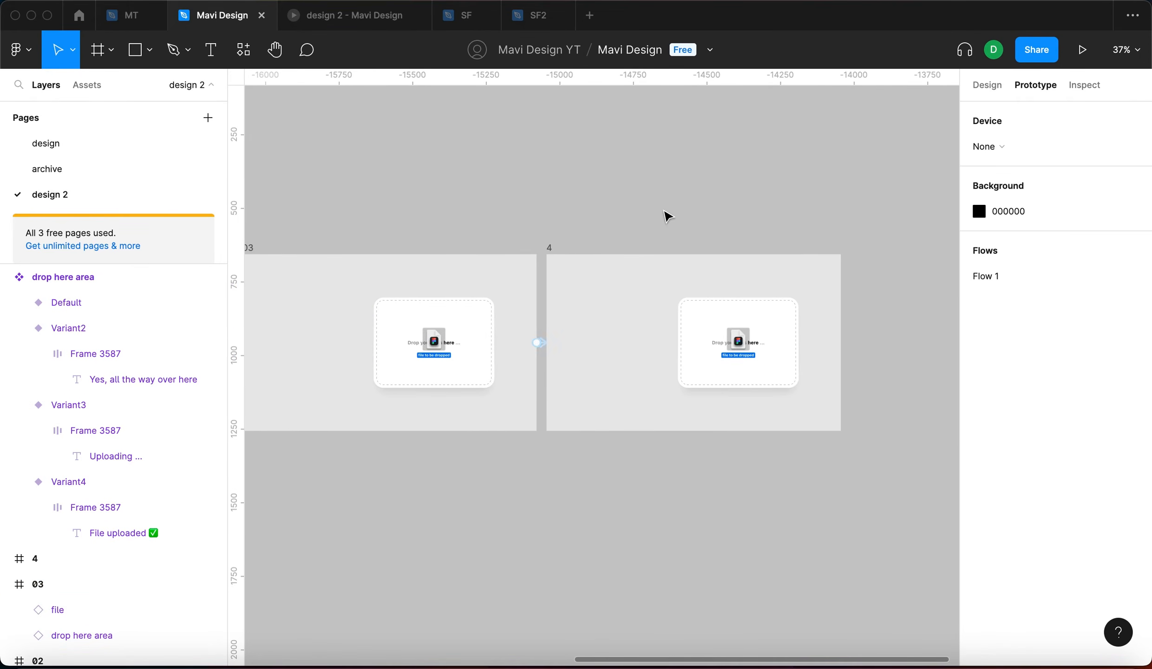
scroll(664, 209, down, 2)
click(728, 320)
scroll(726, 320, up, 3)
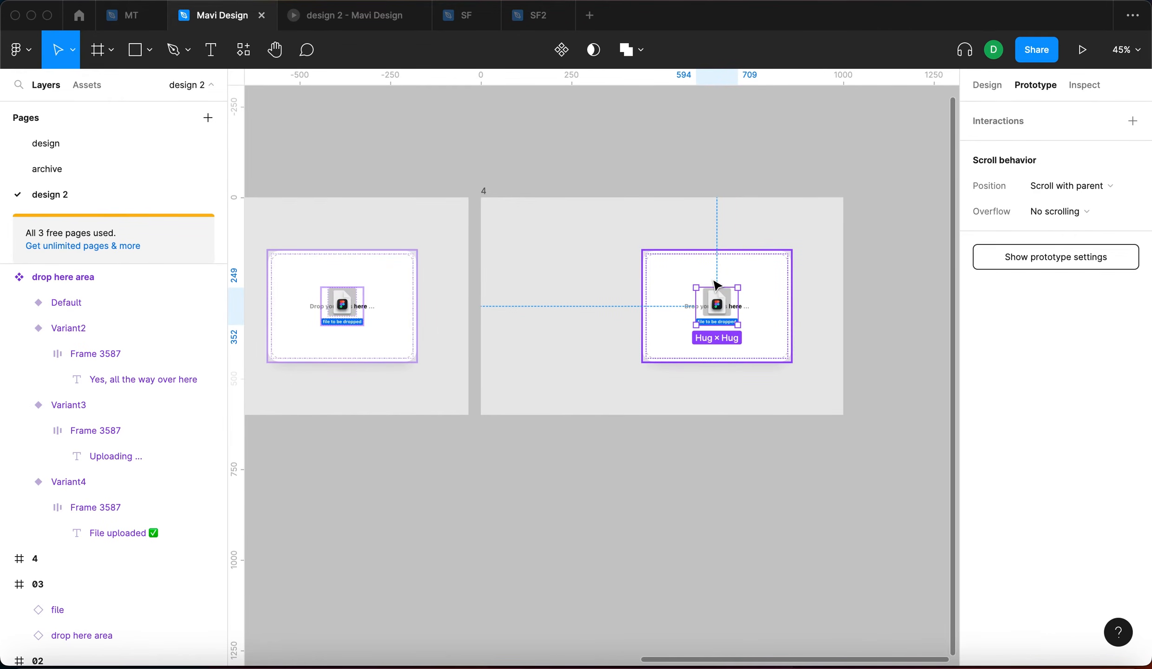
key(BackSpace)
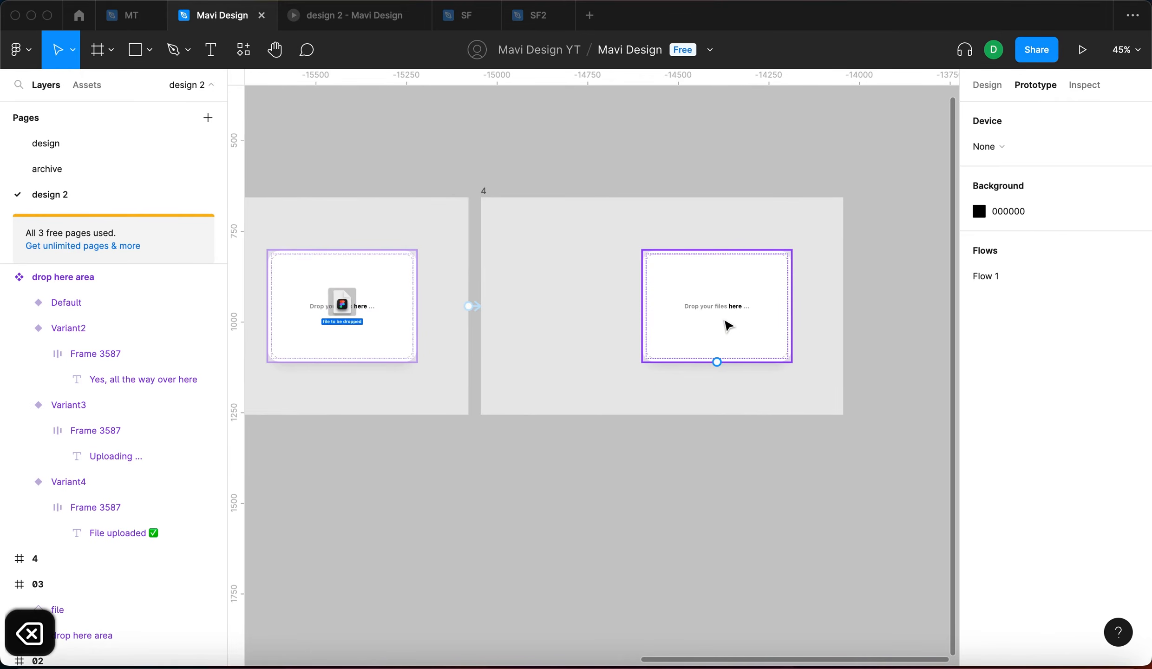
Step: Switch frame 4's drop here area instance to Variant3, the "Uploading ..." state
click(769, 356)
click(992, 85)
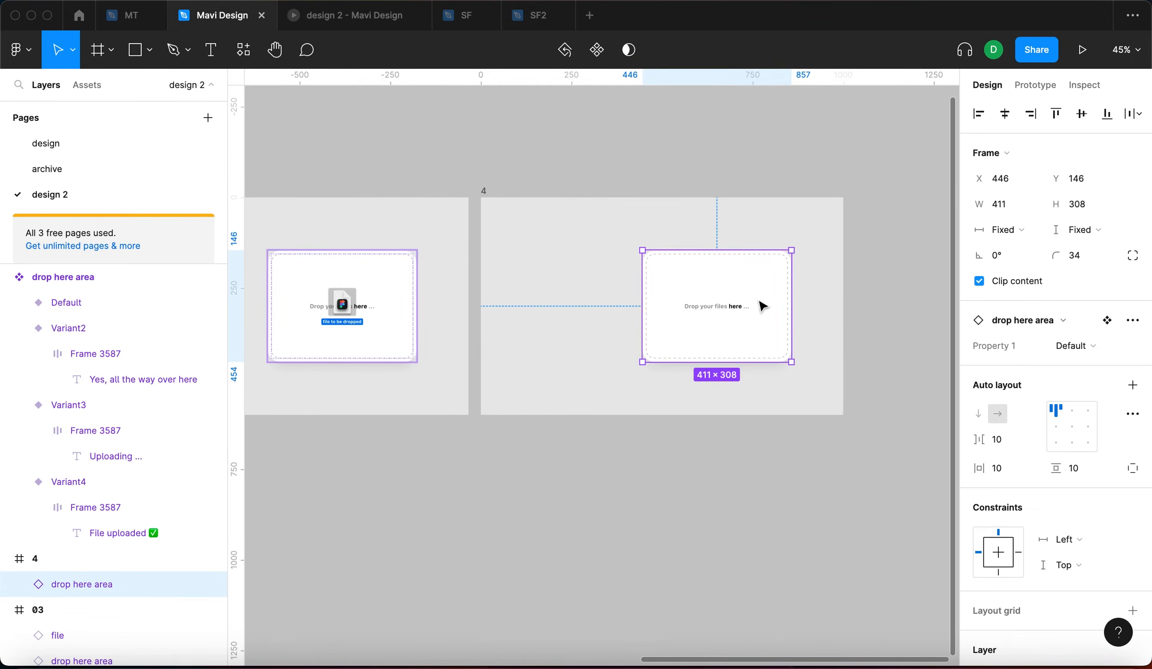
click(1093, 345)
click(1093, 391)
click(808, 488)
scroll(734, 320, up, 5)
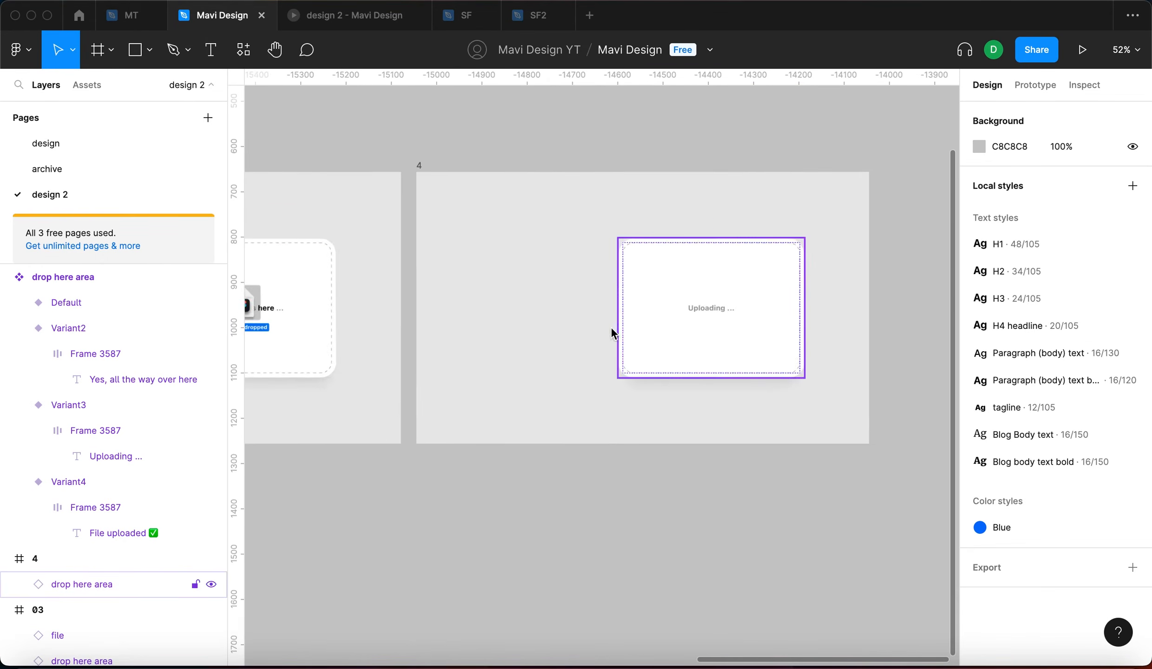
Step: Restart the prototype preview and test dragging the file into the drop area
scroll(720, 347, down, 3)
click(717, 331)
click(715, 147)
scroll(715, 146, down, 3)
click(378, 22)
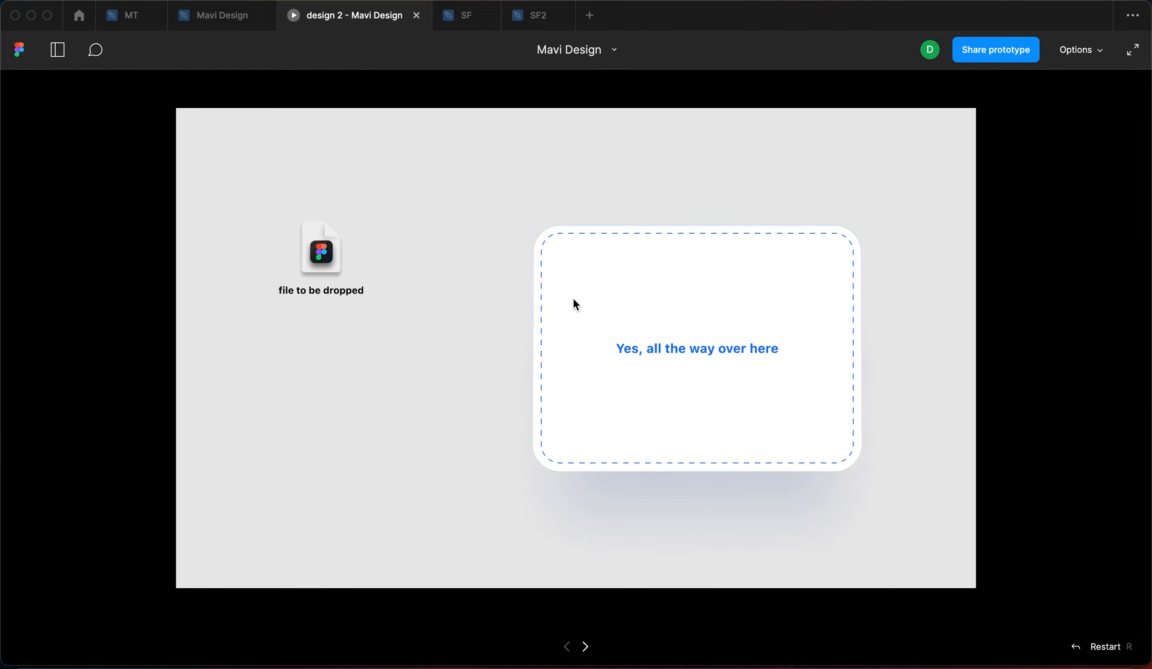
key(r)
drag(330, 264, 711, 355)
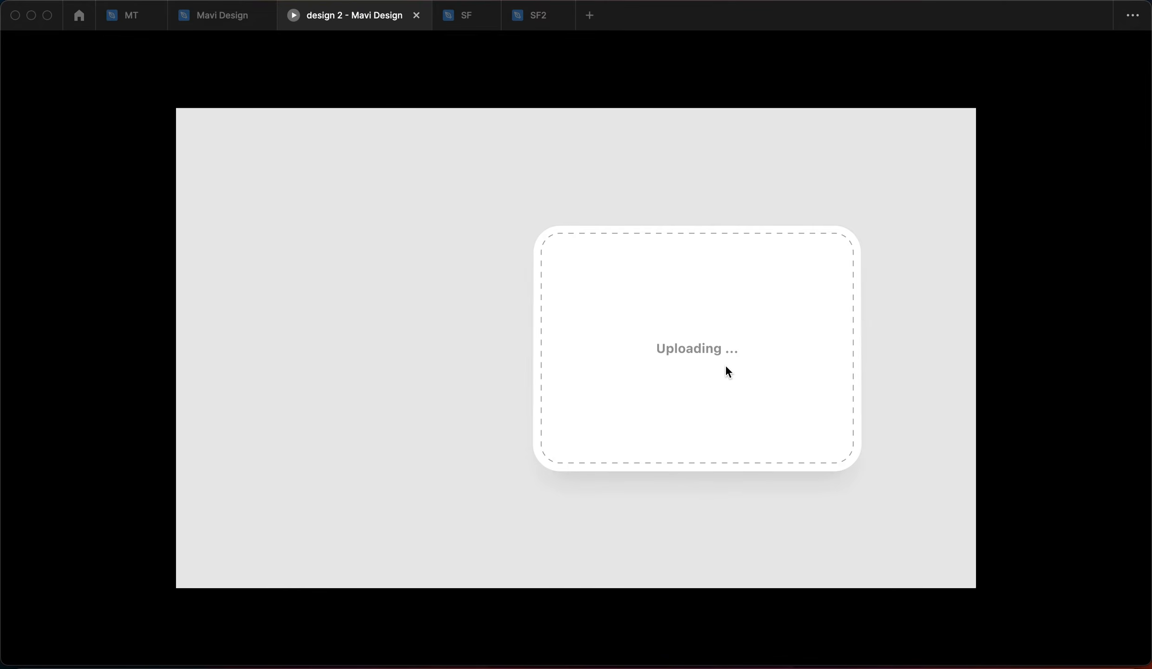
Step: Return to the design file and examine the variants, the frame row and the file instance in frame 03
key(ctrl+shift+Tab)
scroll(751, 195, down, 5)
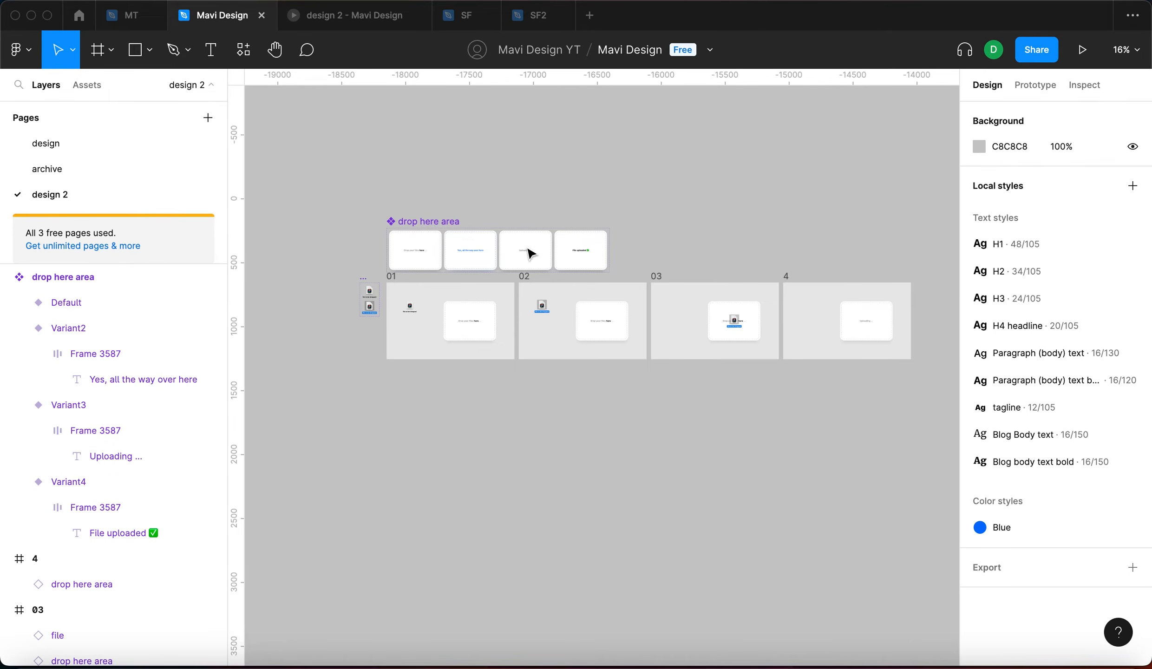
scroll(519, 249, up, 5)
scroll(703, 315, right, 1)
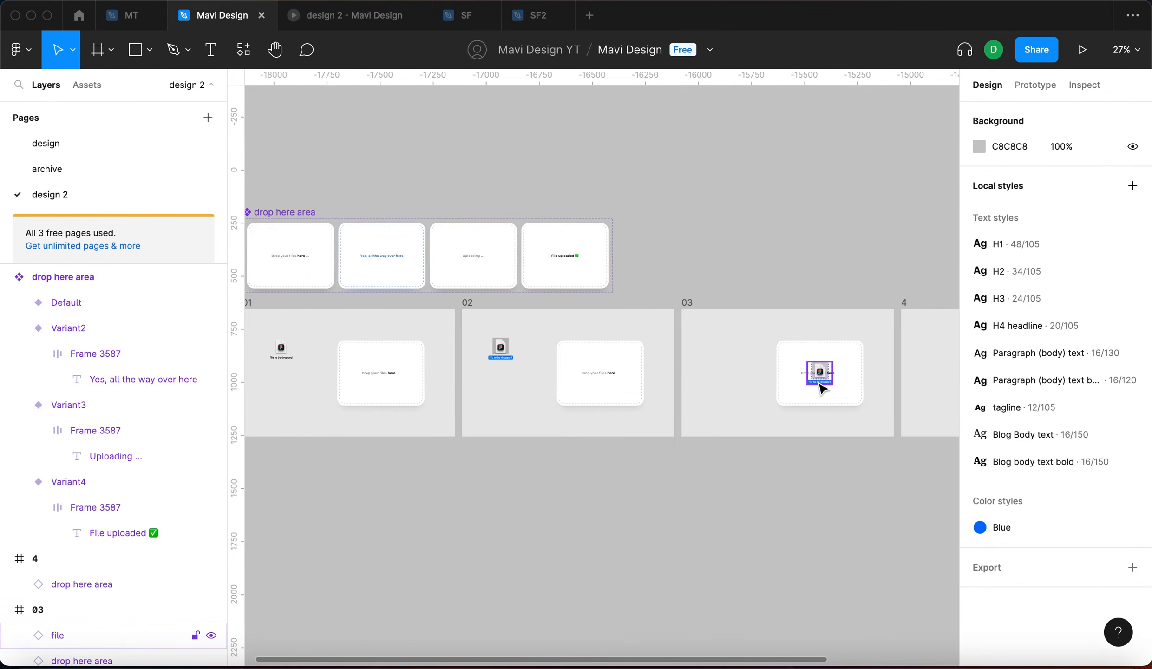
scroll(822, 388, up, 4)
click(812, 369)
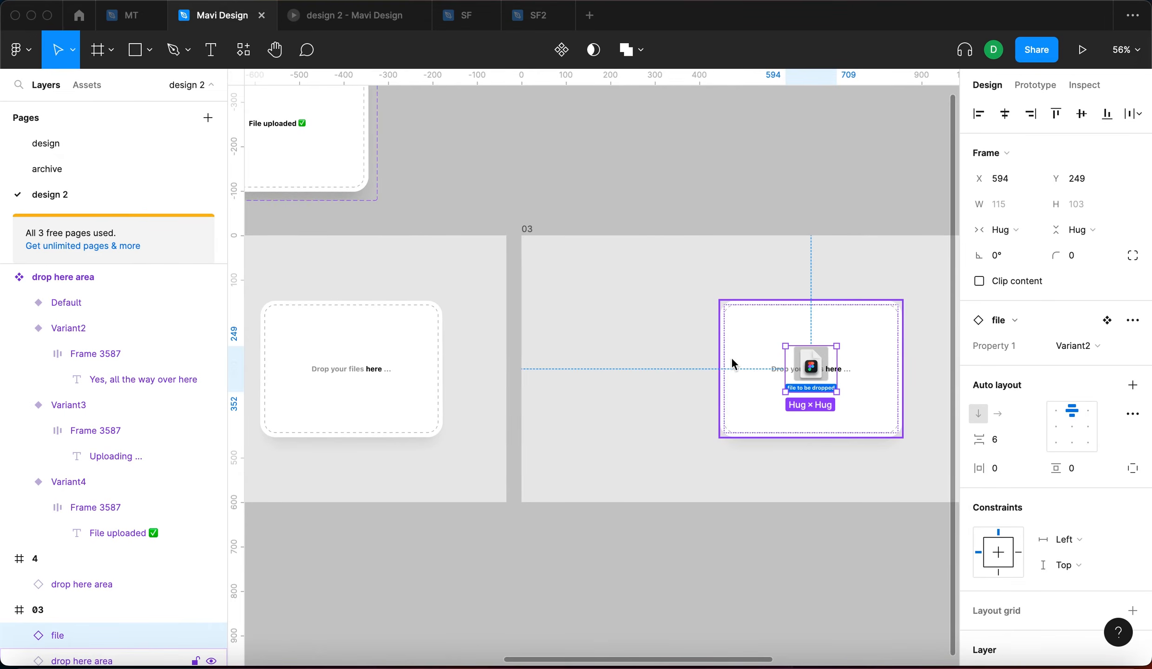
scroll(731, 356, up, 3)
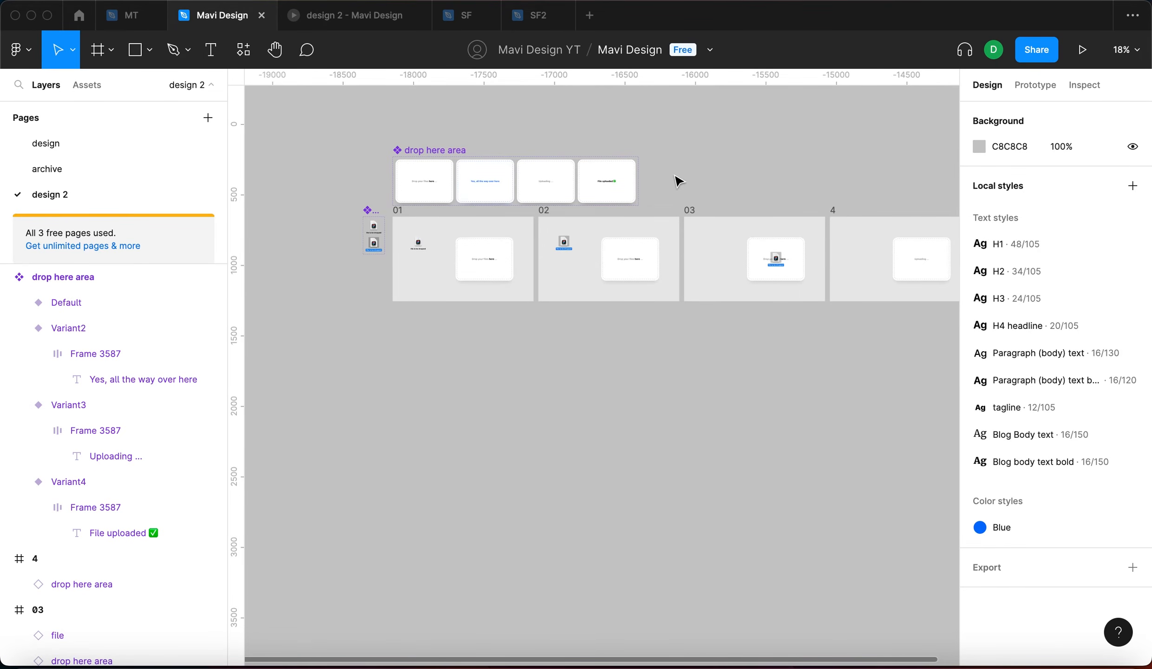
Step: Add a new variant to the drop here area component based on the "Uploading ..." variant
click(546, 181)
scroll(541, 181, up, 10)
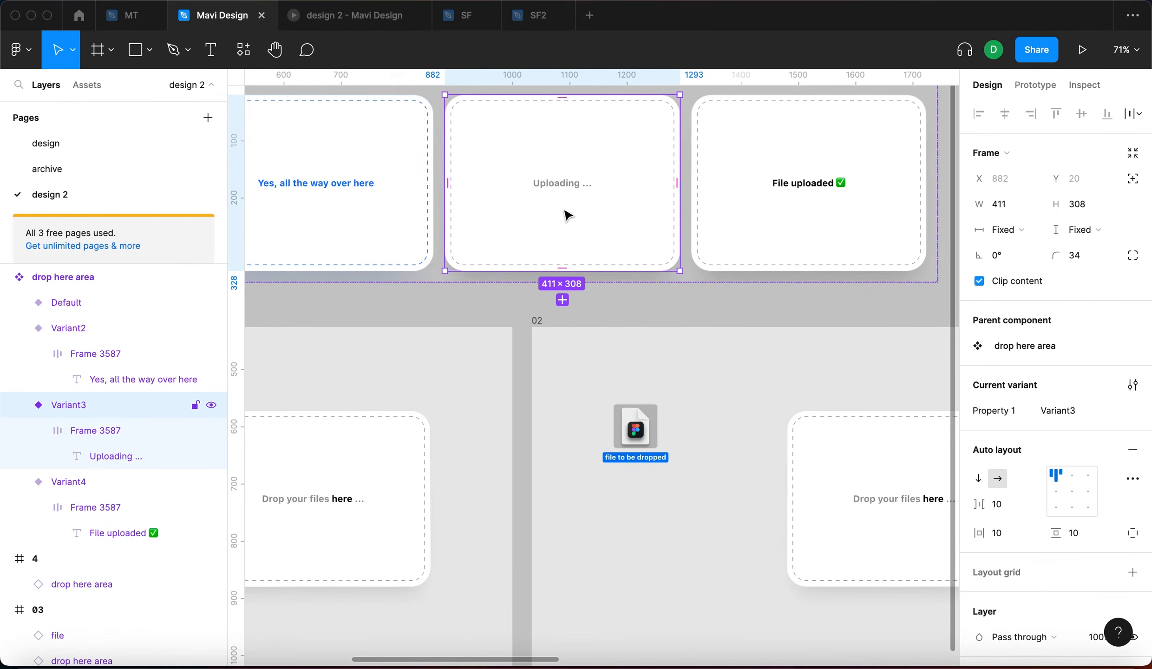
scroll(568, 215, up, 3)
scroll(595, 342, down, 7)
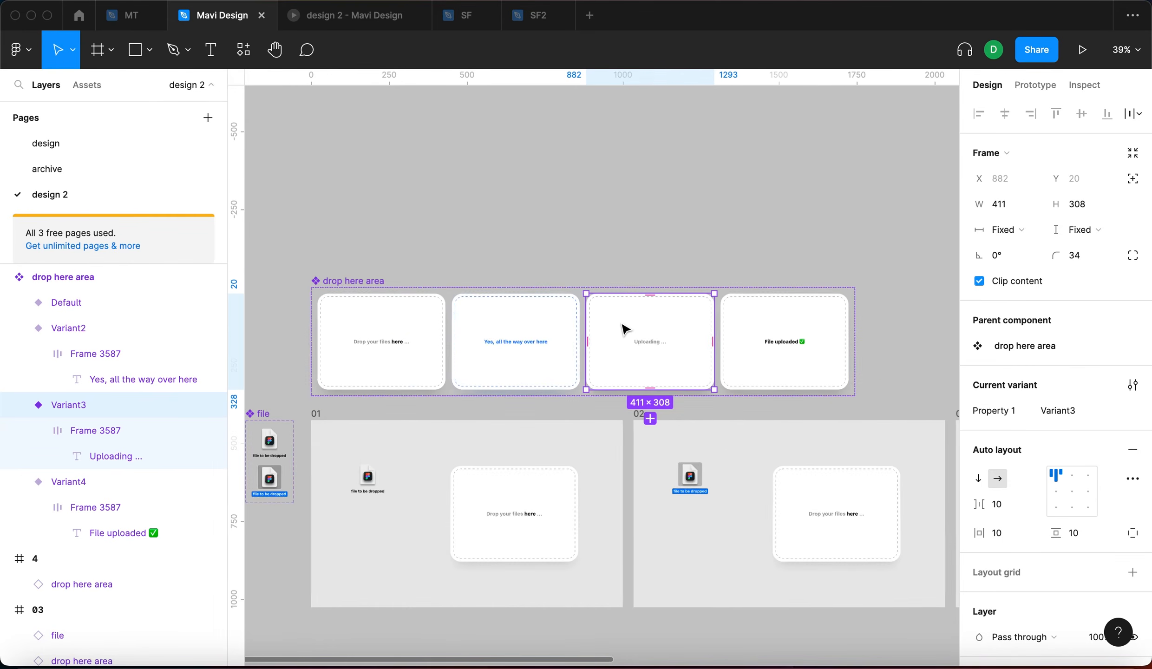
click(650, 419)
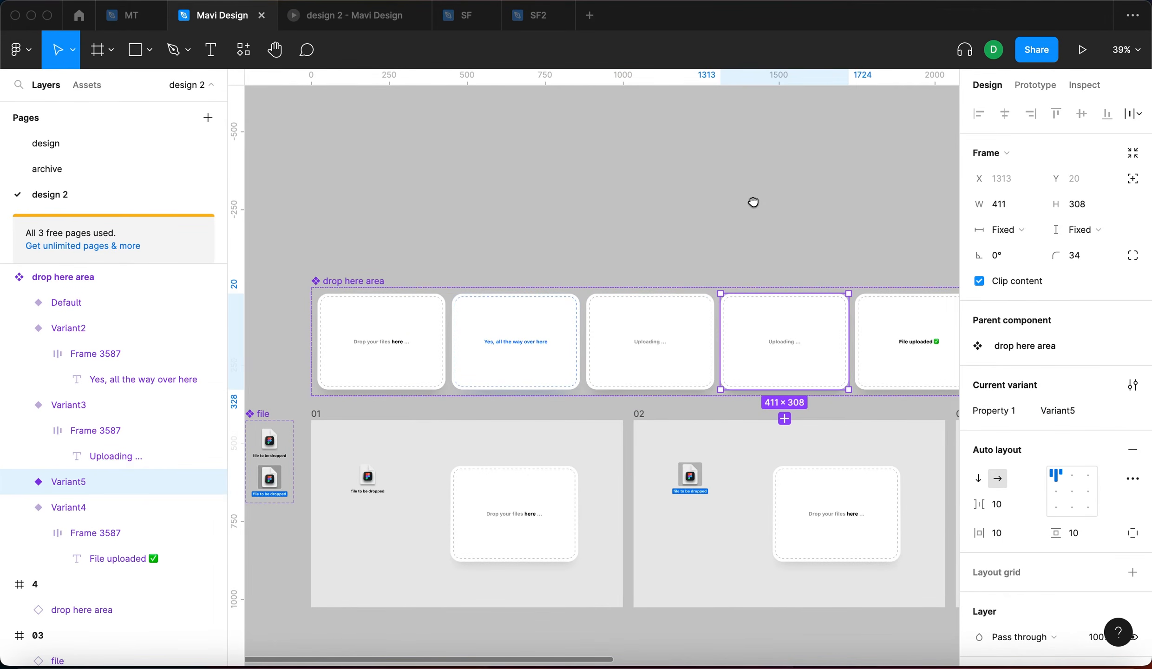
scroll(743, 279, right, 3)
click(689, 215)
drag(608, 227, 714, 204)
Step: Rename the "Yes, all the way over here" variant as "highlighted (probably not going to be used)"
click(428, 308)
click(1073, 411)
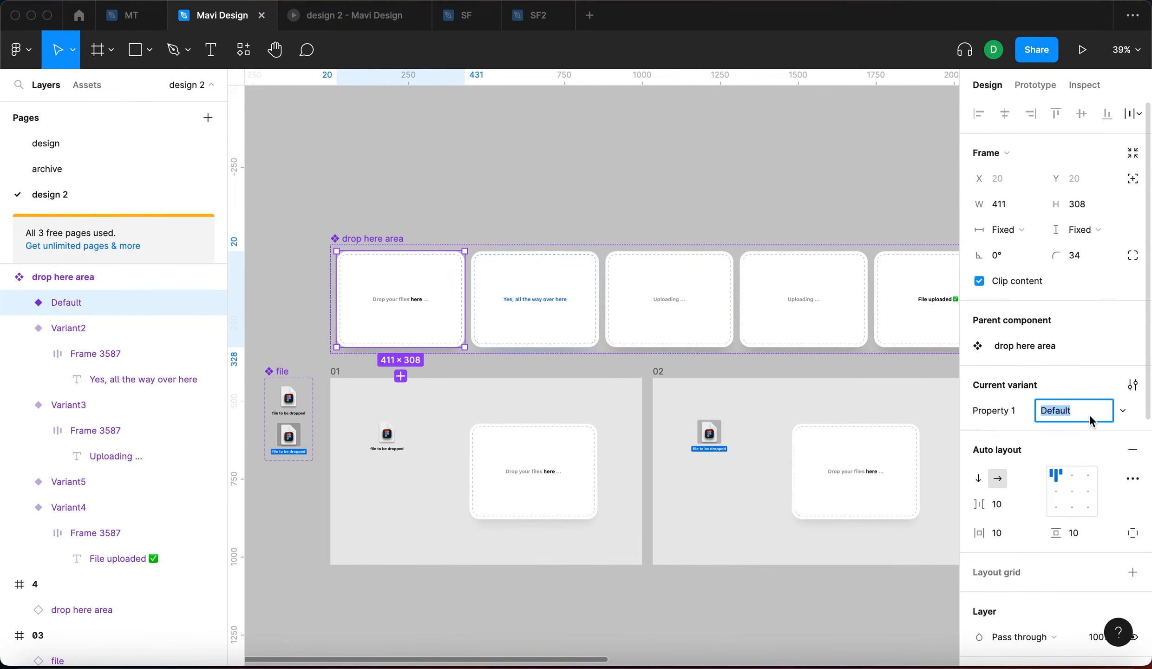
click(558, 296)
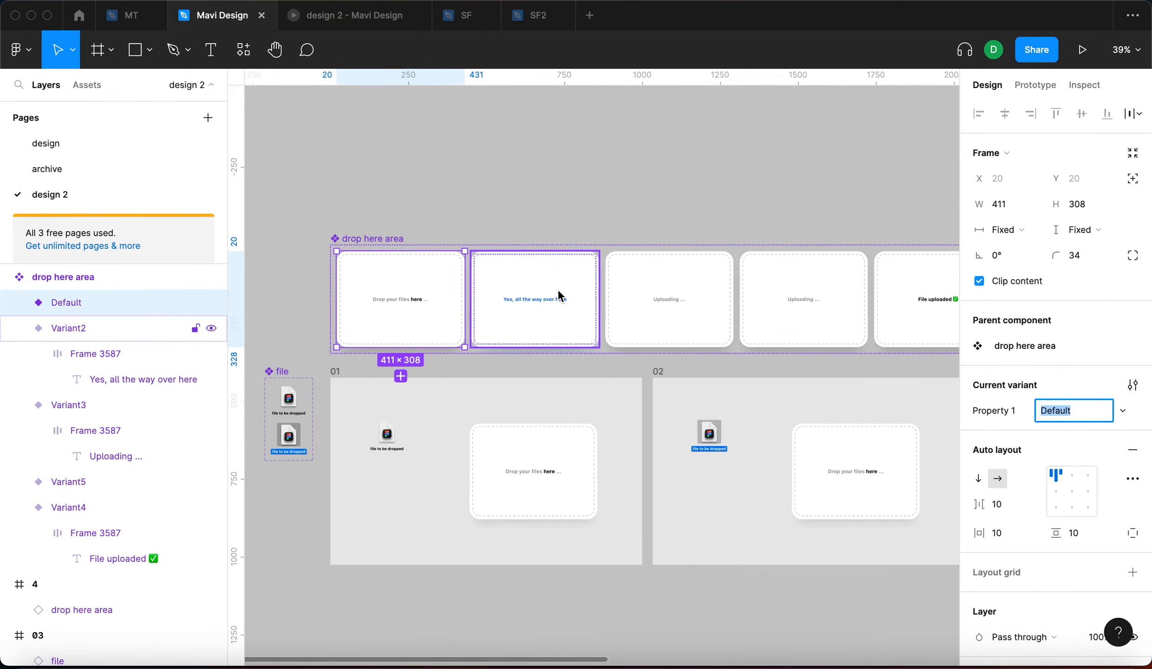
click(1054, 411)
text(highlighted ()
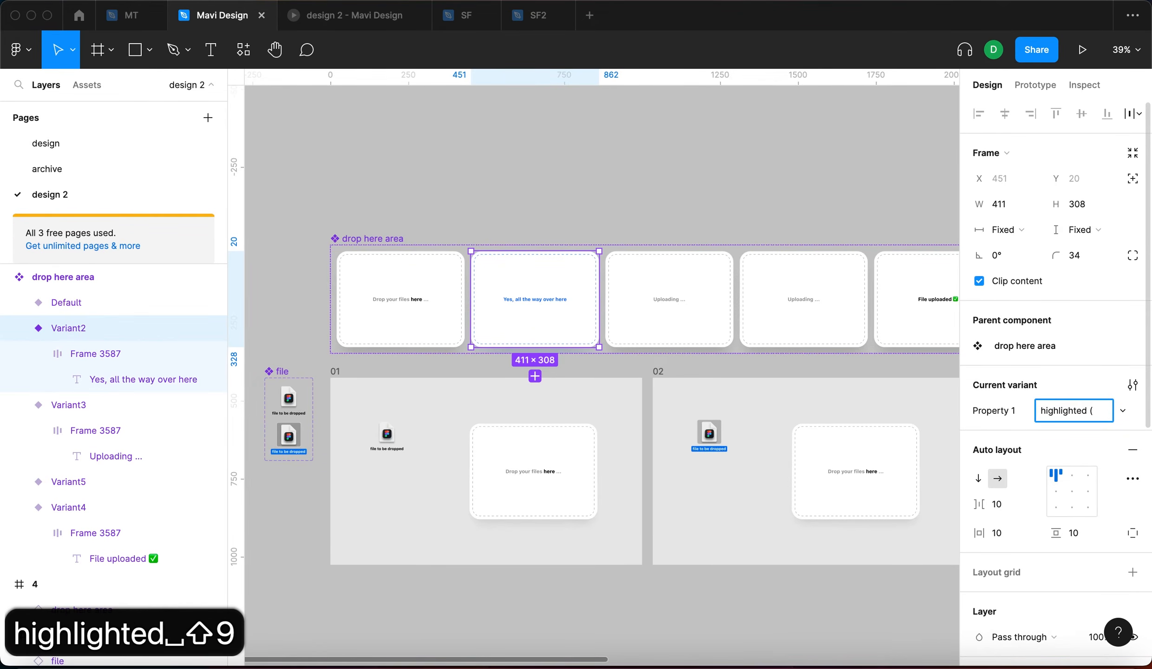
text(probably not going)
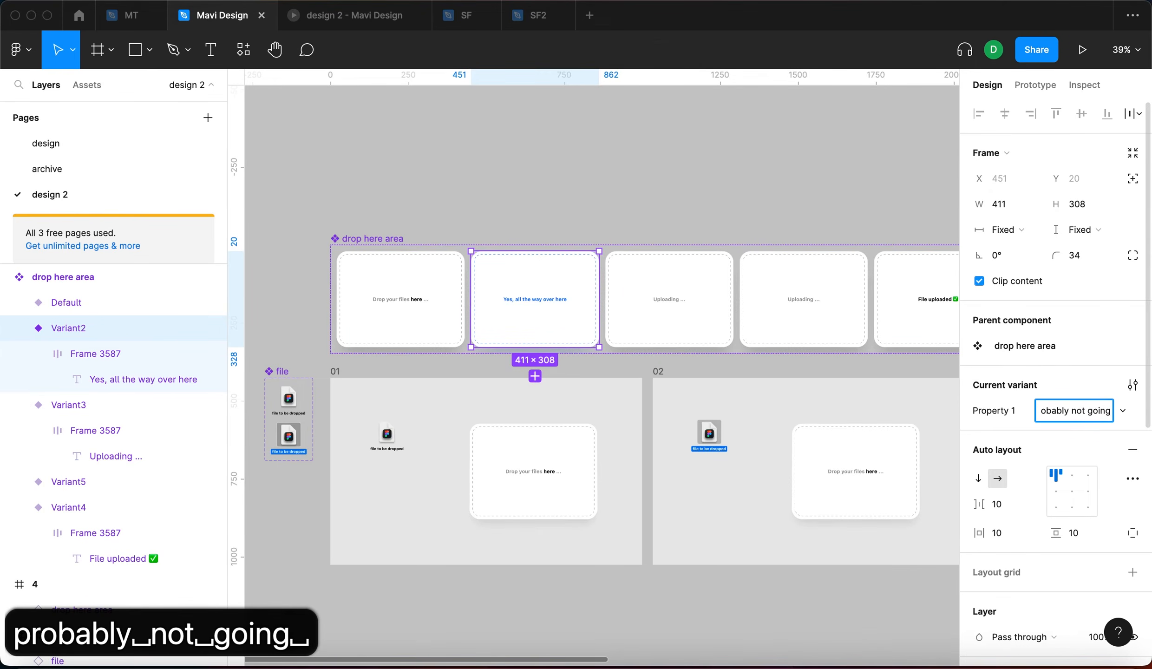
text(to be used))
key(Return)
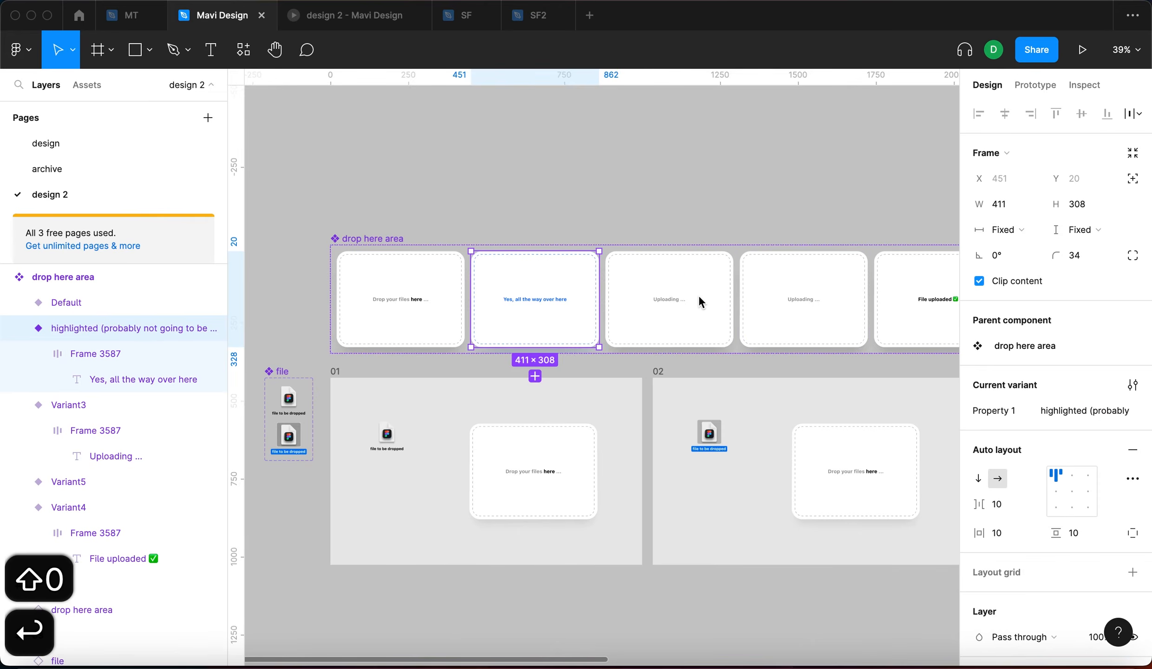
key(Return)
Step: Rename the two "Uploading ..." variants as uploading1 and uploading2
click(696, 297)
click(1055, 411)
text(uploadin)
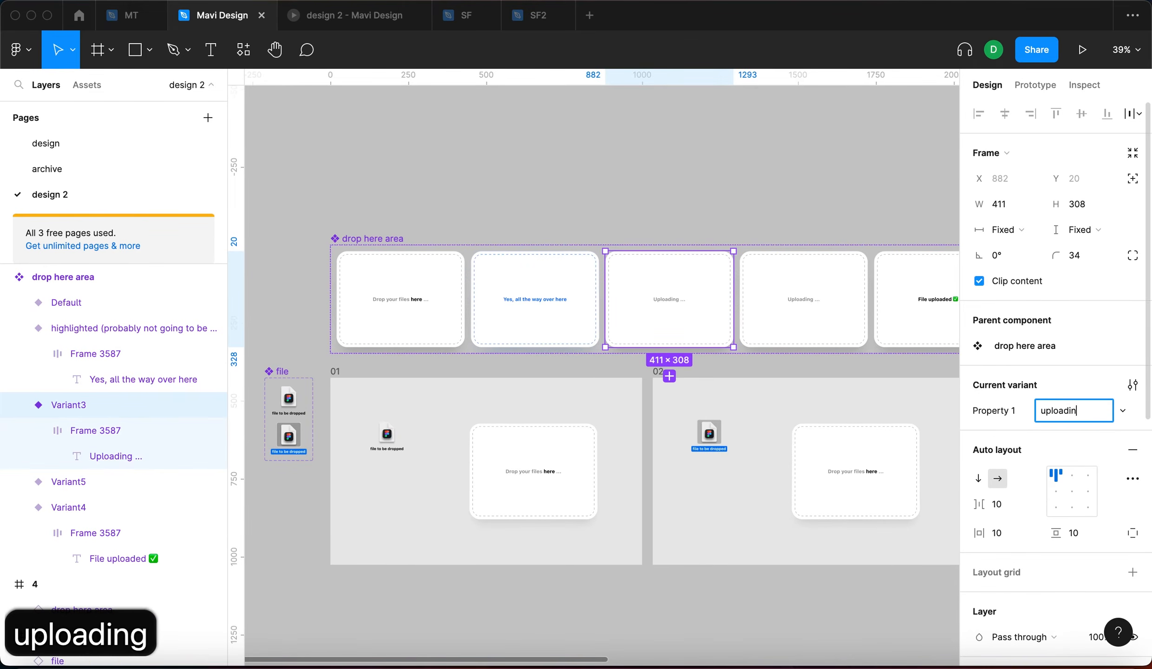
text(g1)
key(Return)
click(803, 298)
click(1062, 409)
text(uploading2)
key(Return)
Step: Rename the "File uploaded" variant as success
click(937, 320)
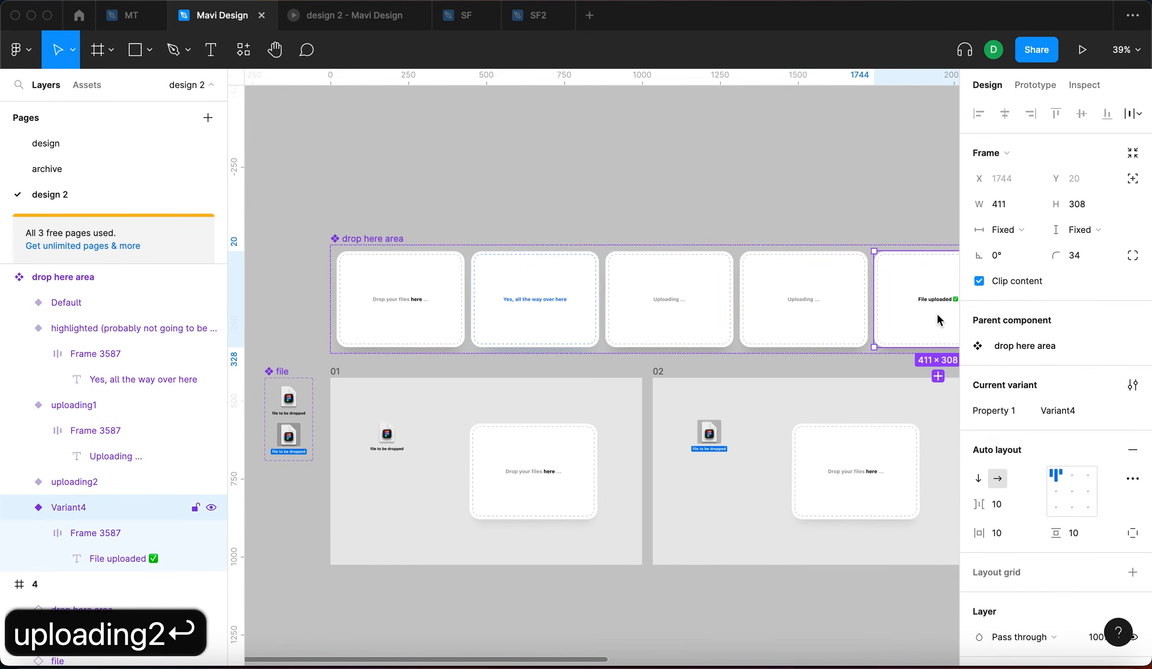
click(1071, 417)
text(success)
key(Return)
click(814, 206)
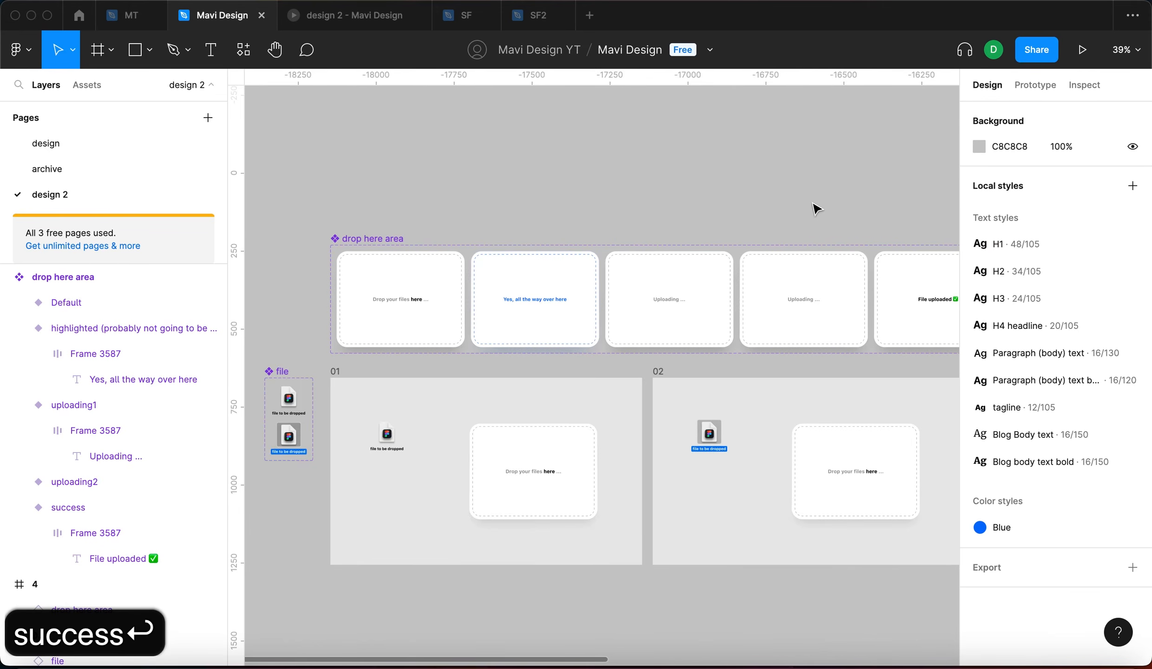
scroll(814, 206, right, 2)
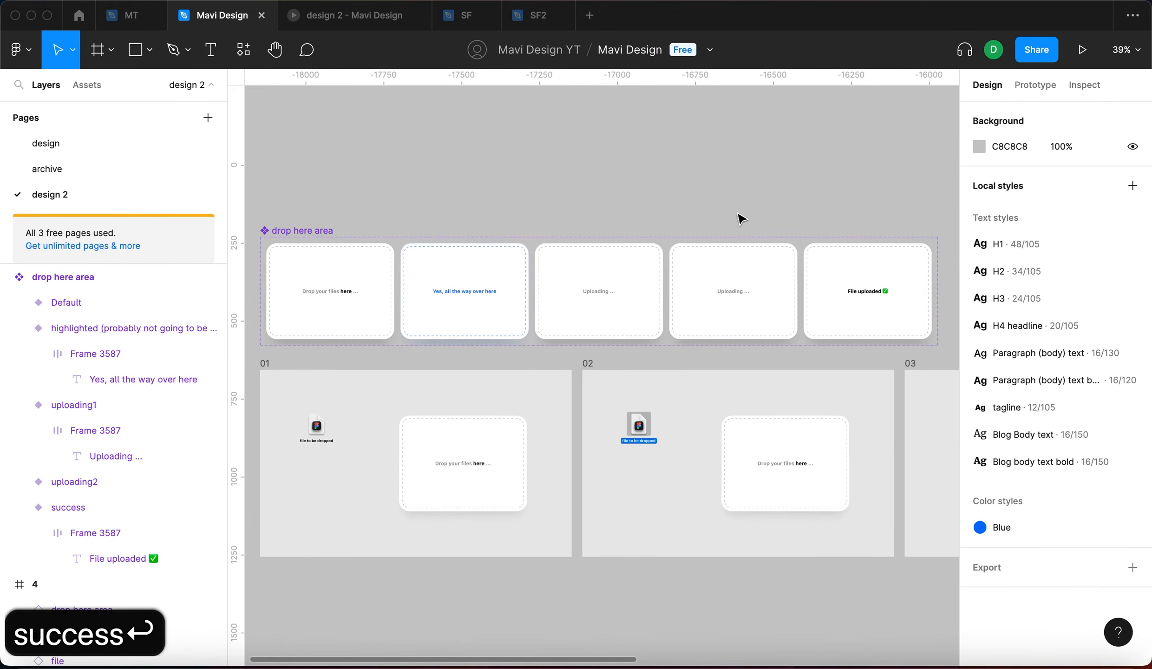
scroll(622, 180, up, 3)
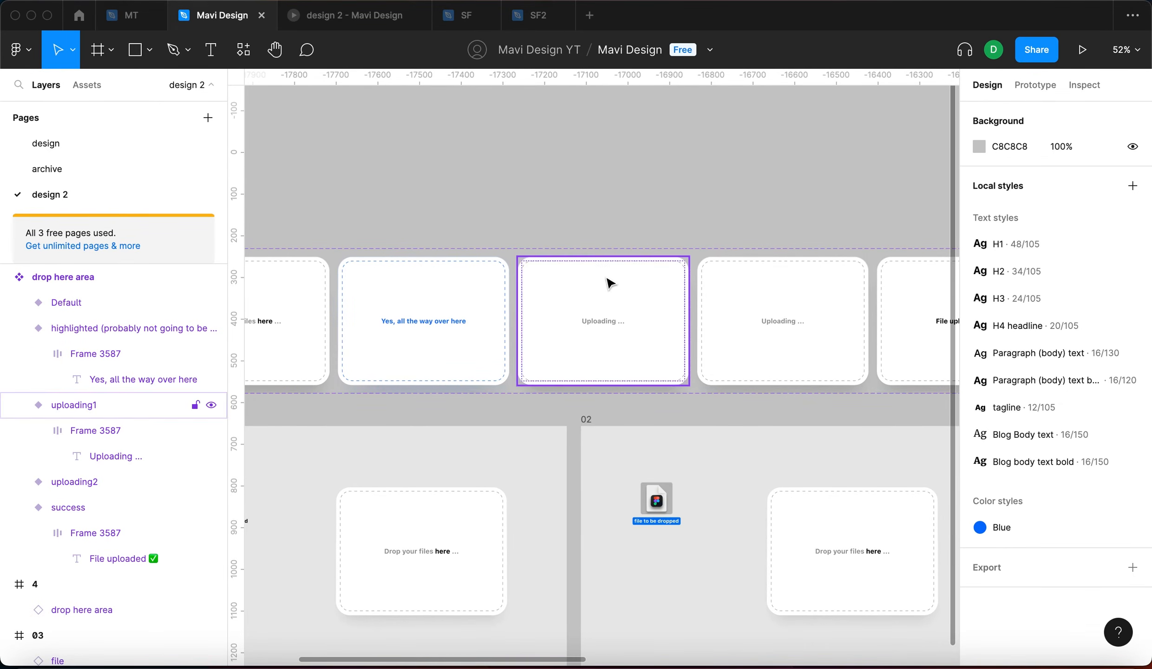
Step: Draw a frame about 320 × 20 above the uploading1 variant and give it a corner radius of 20
scroll(618, 203, up, 5)
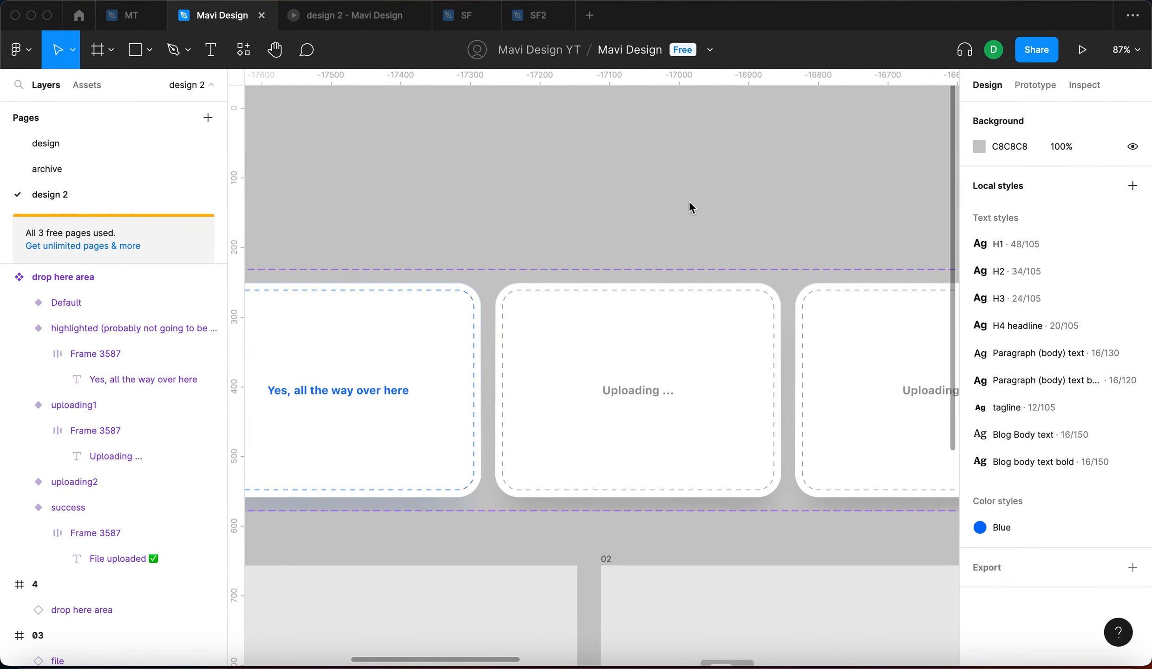
key(f)
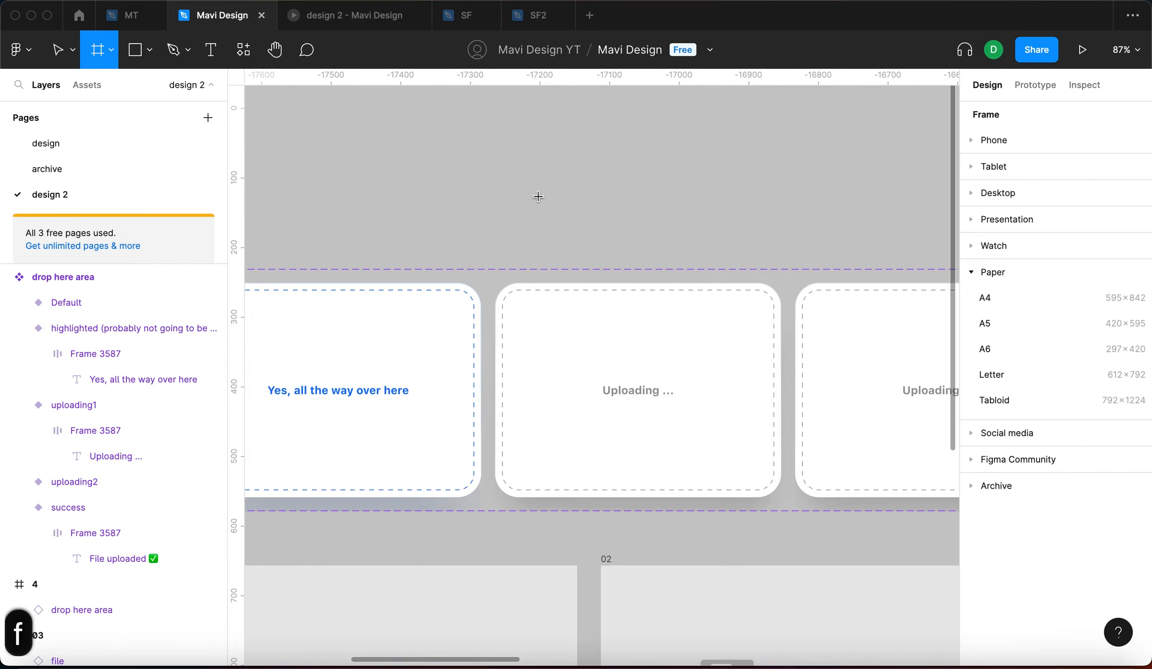
drag(532, 197, 755, 212)
click(1080, 234)
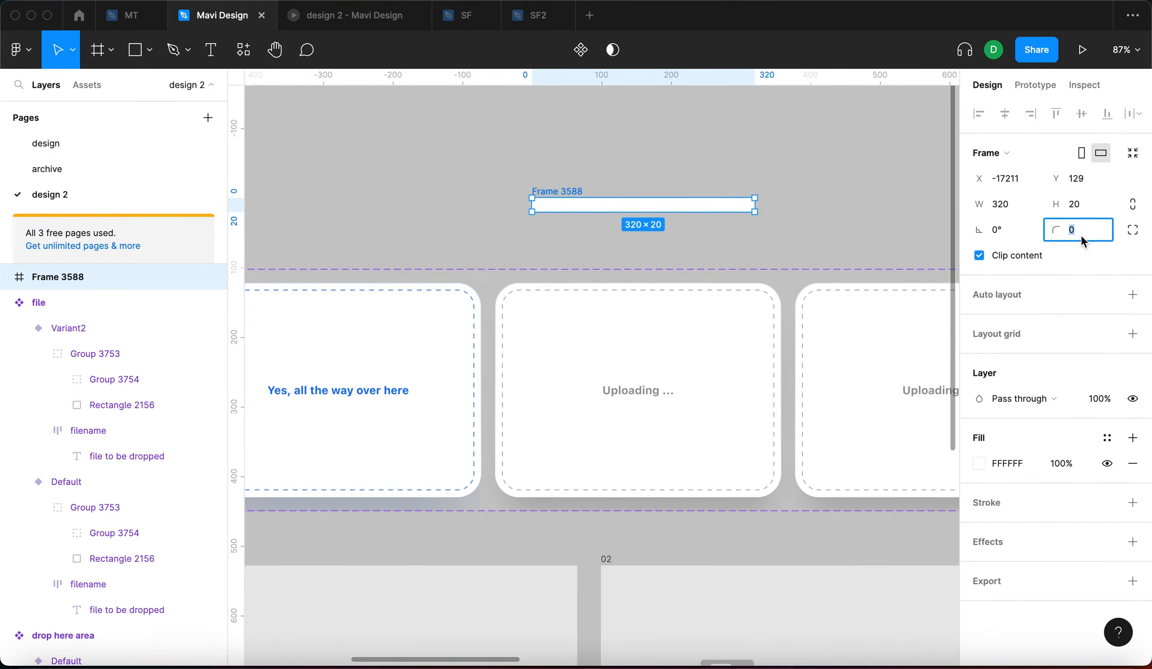
key(shift+Up)
key(shift+Up)
key(Return)
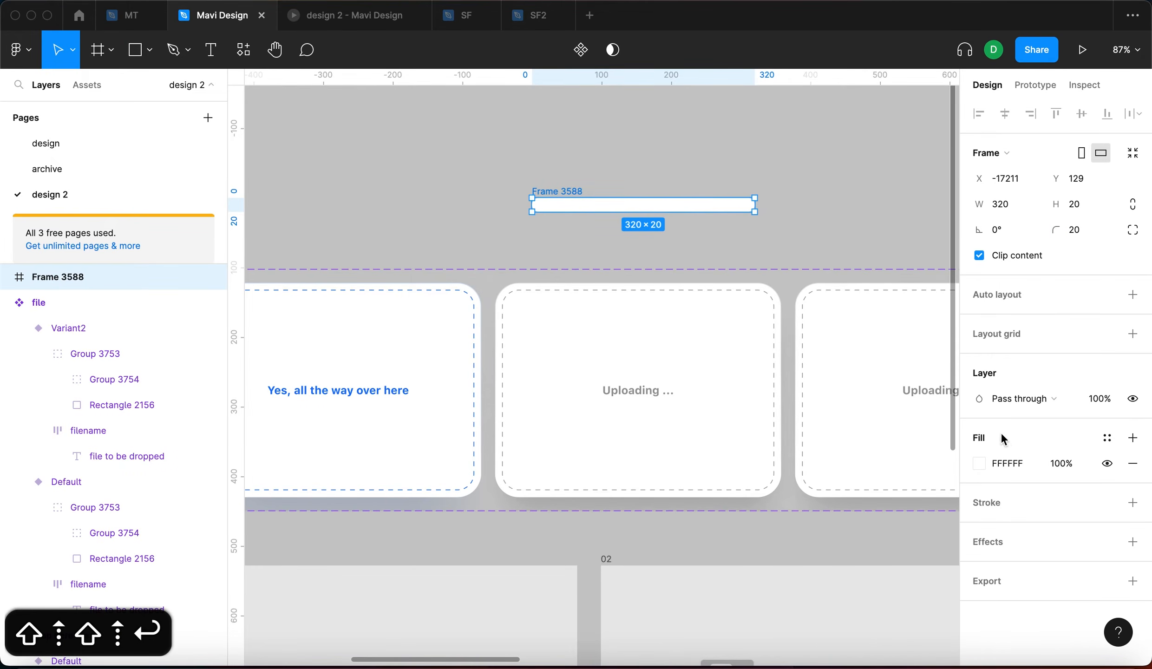
Step: Change the new bar frame's fill to the grey C1C1C1
click(985, 465)
drag(890, 367, 743, 316)
click(800, 216)
Step: Move the grey bar into the uploading1 variant's inner frame and set that frame's auto layout direction to vertical
drag(566, 204, 567, 414)
key(shift+Return)
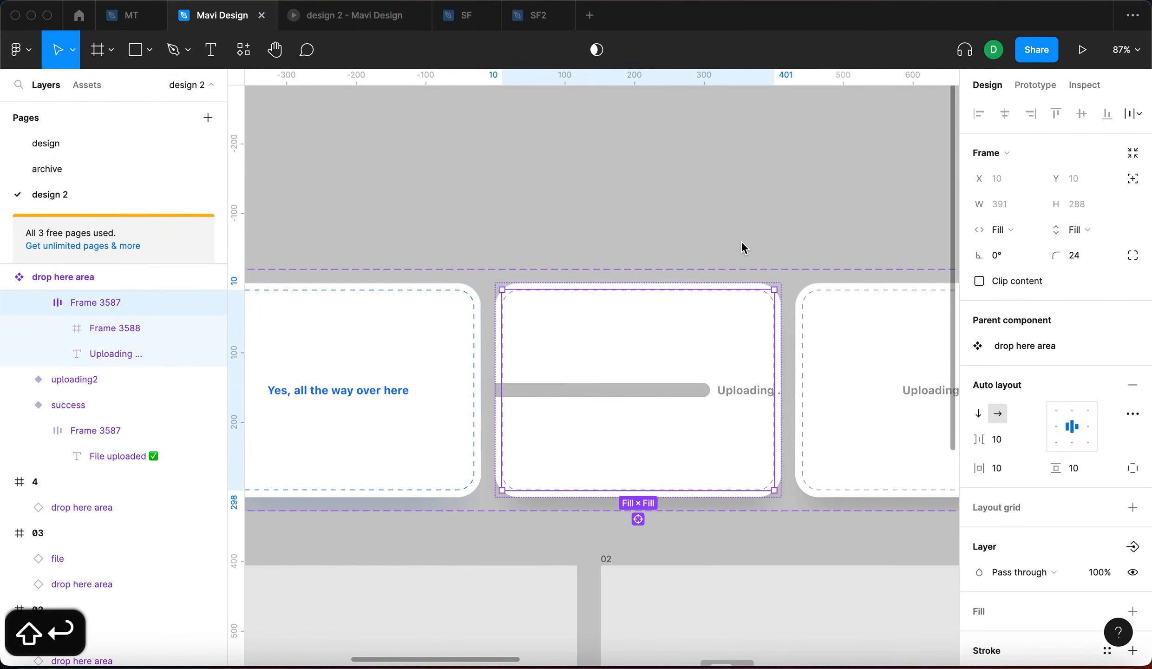
click(978, 413)
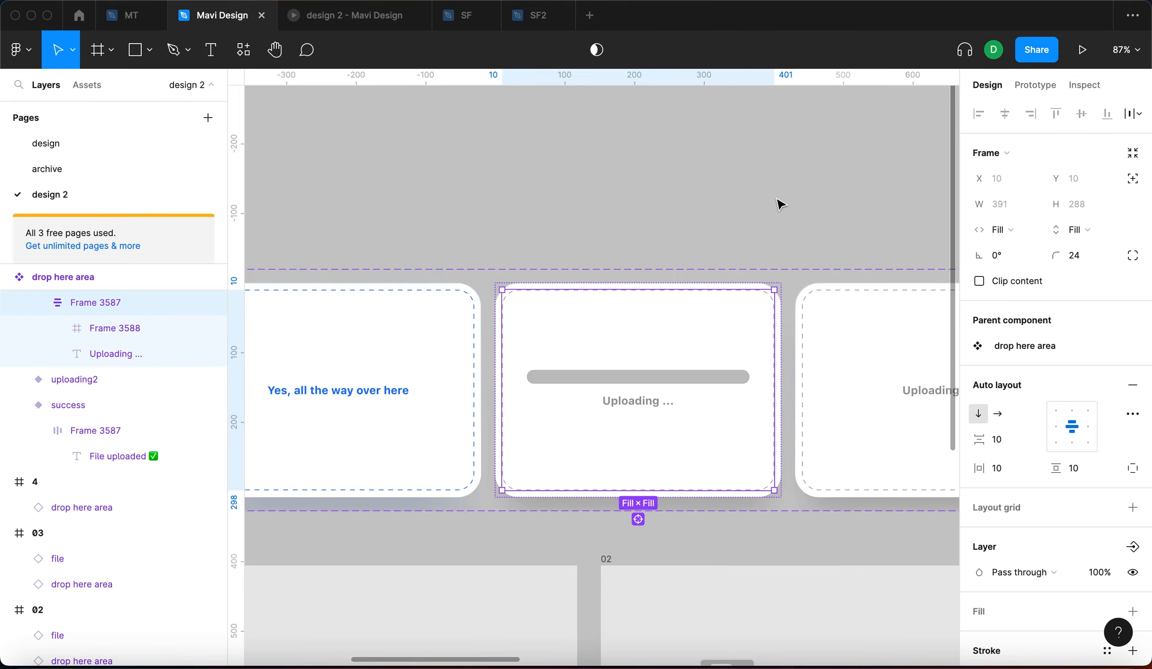
Step: Reduce the grey bar's height to 8 in the uploading1 variant
scroll(483, 367, right, 5)
click(487, 362)
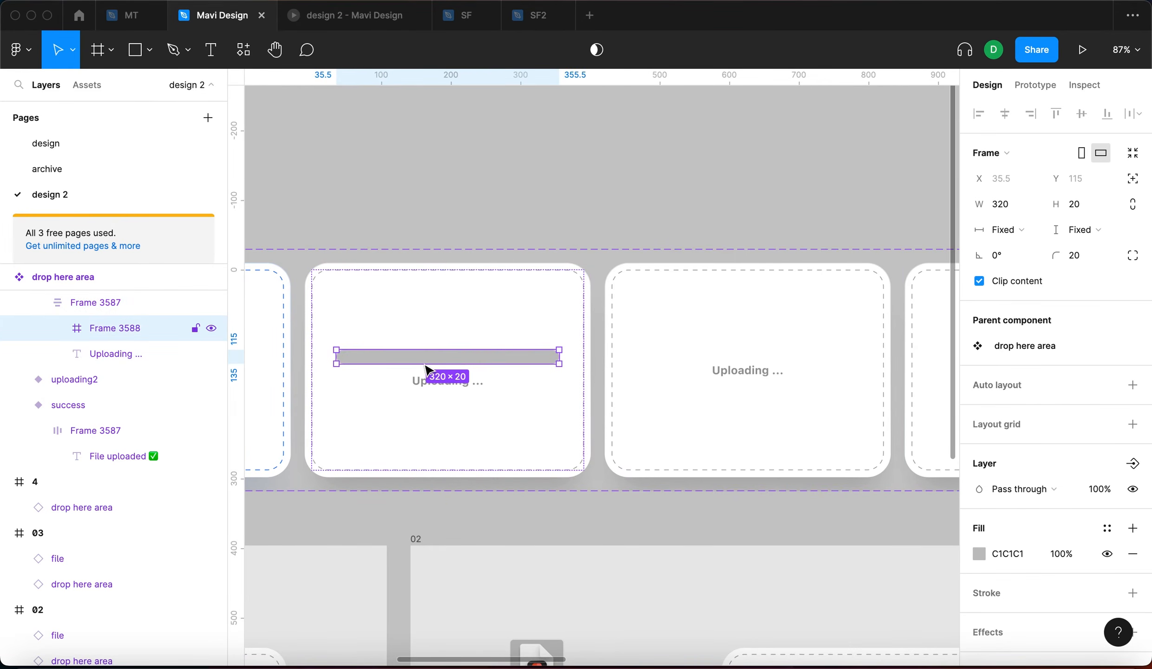
scroll(426, 369, up, 5)
key(super+Up)
key(super+Up)
key(super+Up)
key(super+Up)
key(super+Up)
key(super+Up)
key(super+Up)
key(super+Up)
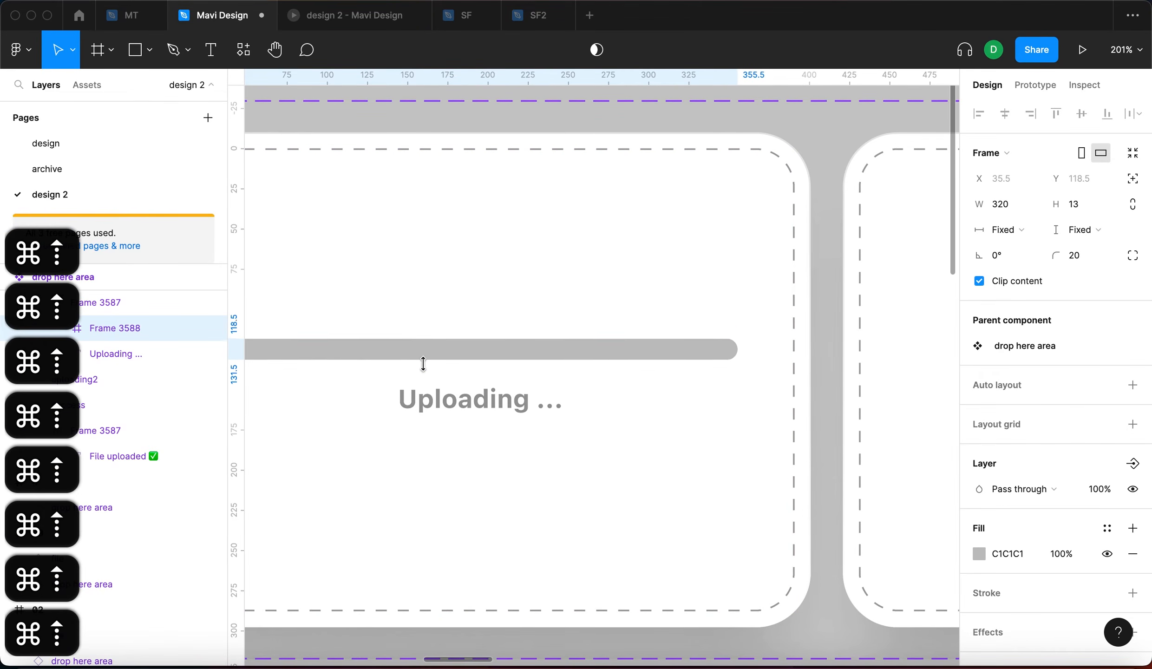
key(super+Up)
key(super+Up)
key(super+Up)
scroll(476, 406, down, 5)
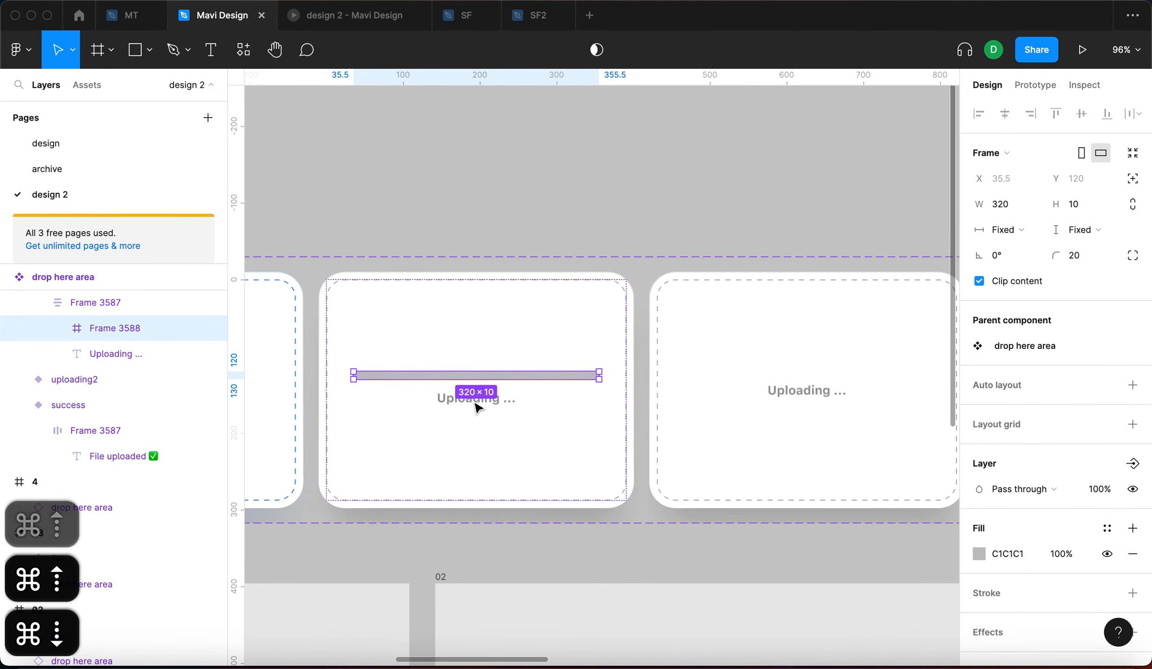
key(super+Up)
key(super+Up)
scroll(543, 432, up, 2)
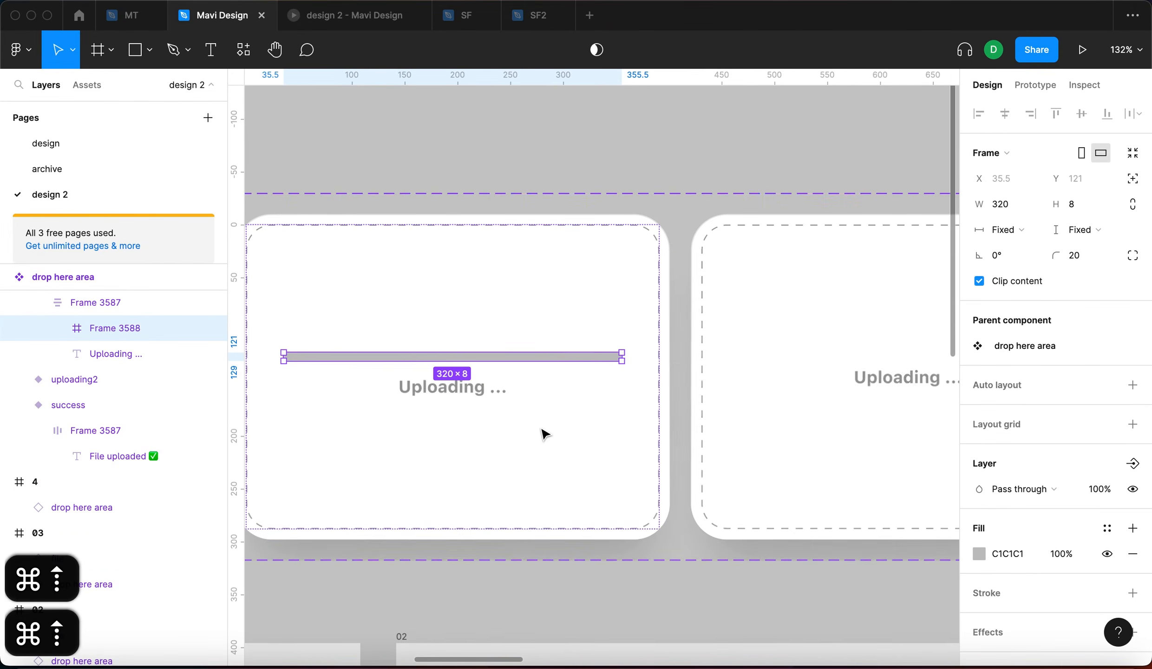
Step: Reorder the grey bar below the "Uploading ..." text and narrow it to about 227 wide
key(super+bracketleft)
key(super+bracketright)
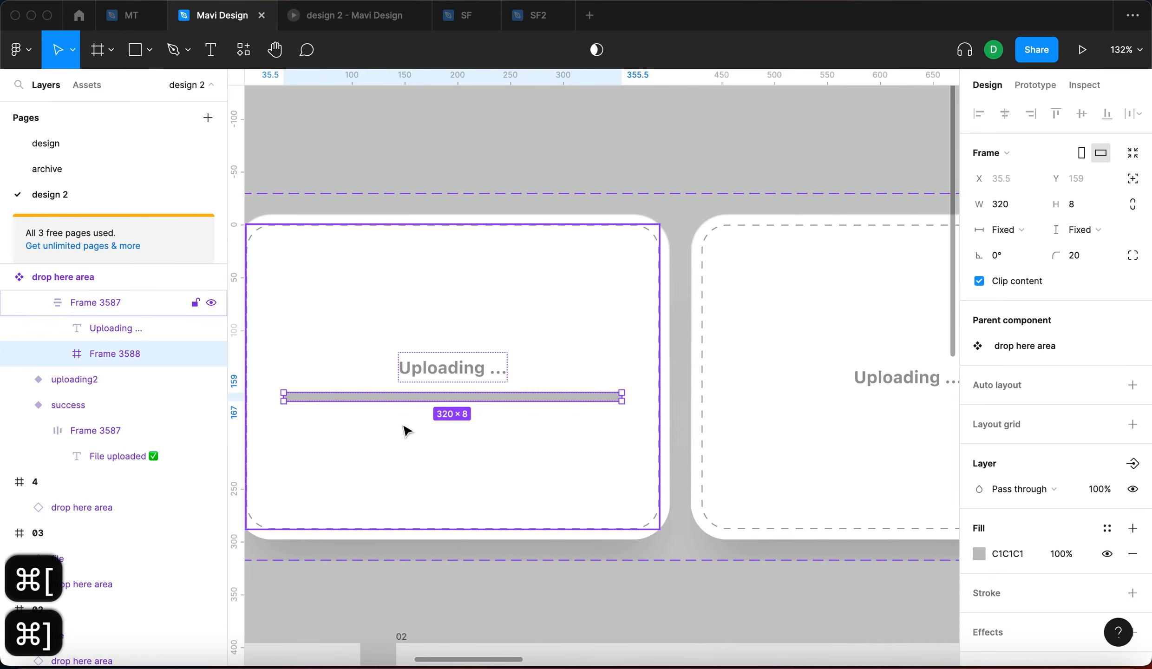
scroll(494, 399, up, 4)
scroll(492, 397, left, 5)
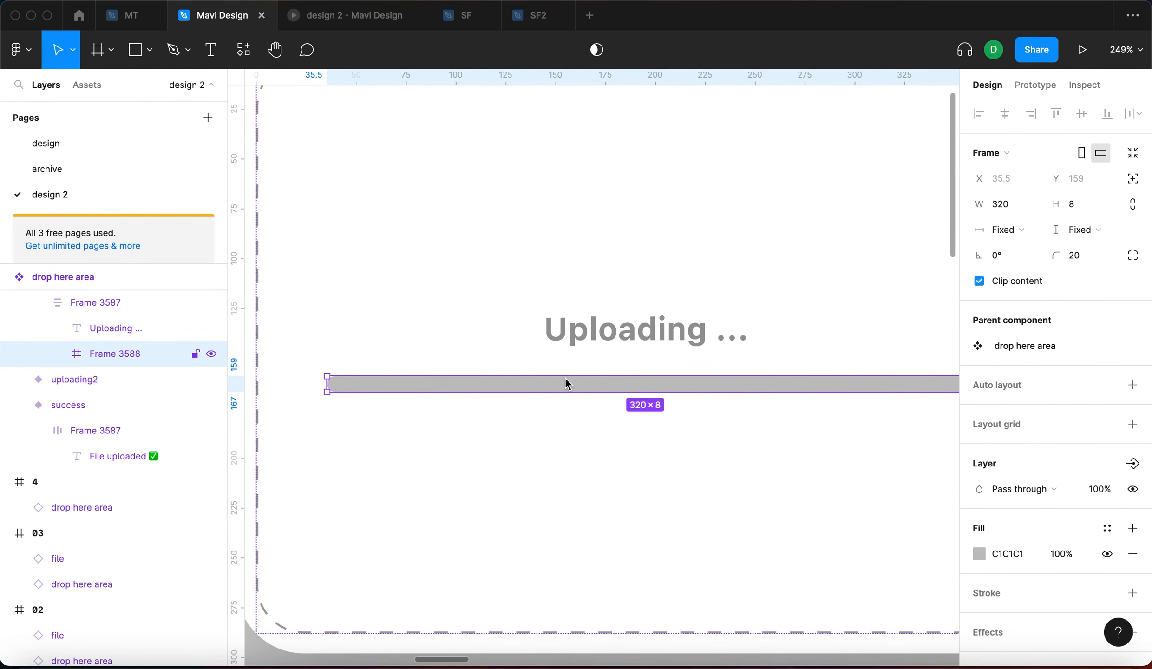
scroll(564, 377, down, 2)
drag(844, 383, 774, 391)
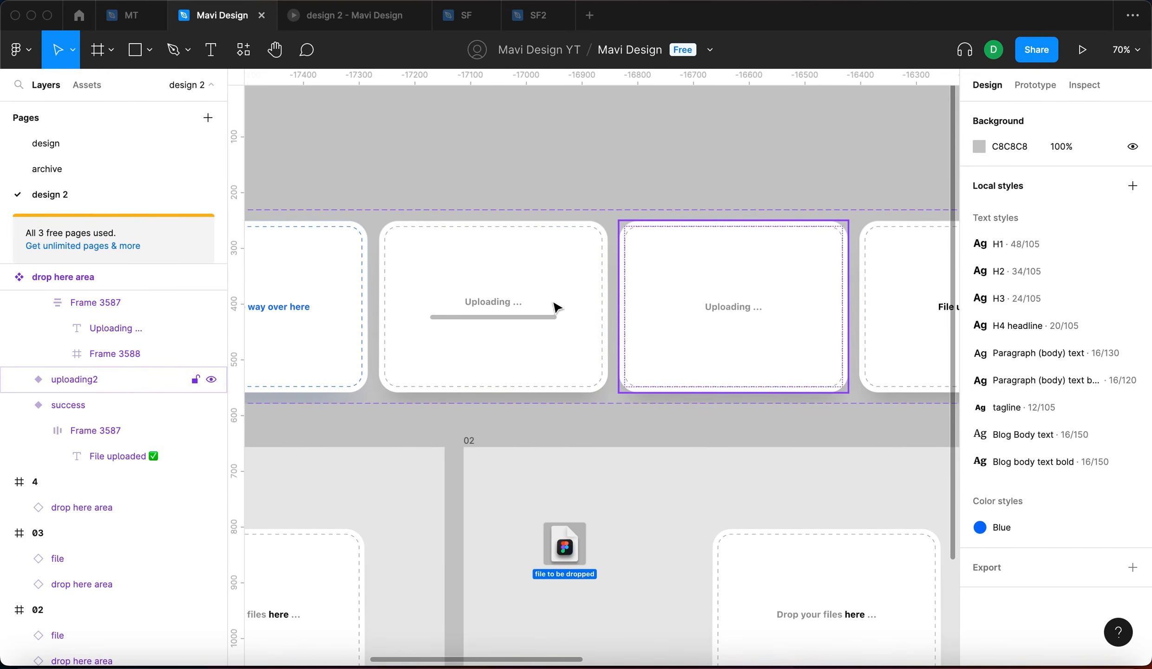
Step: Rename the grey bar's frame in uploading1 as "loading bar"
click(528, 326)
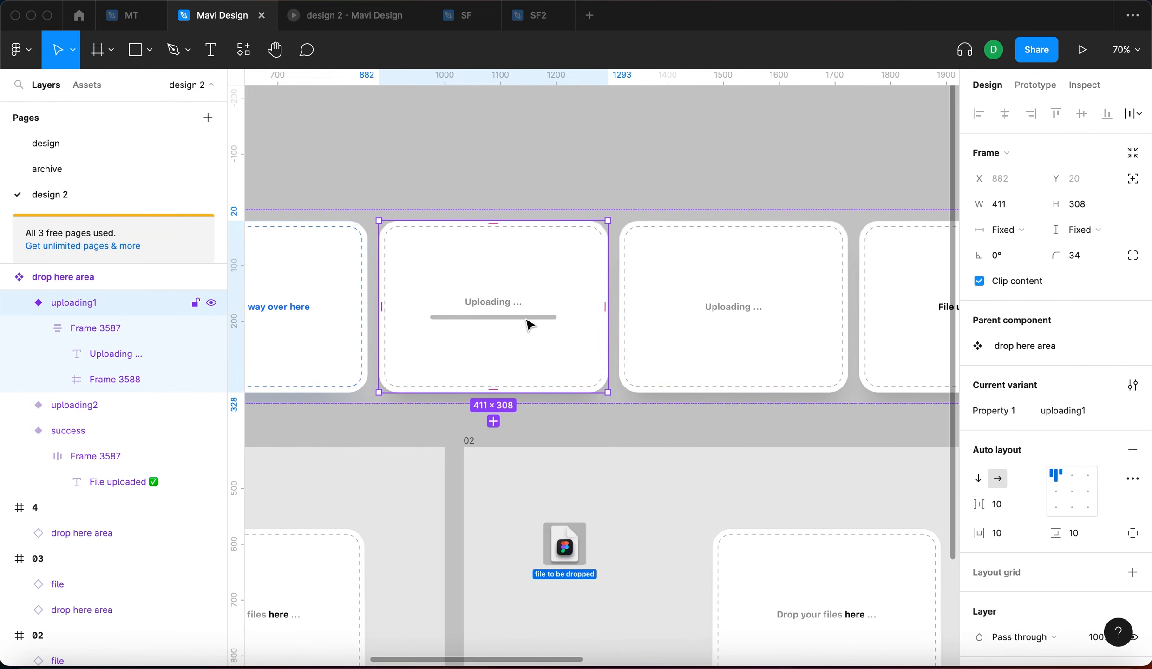
double_click(530, 323)
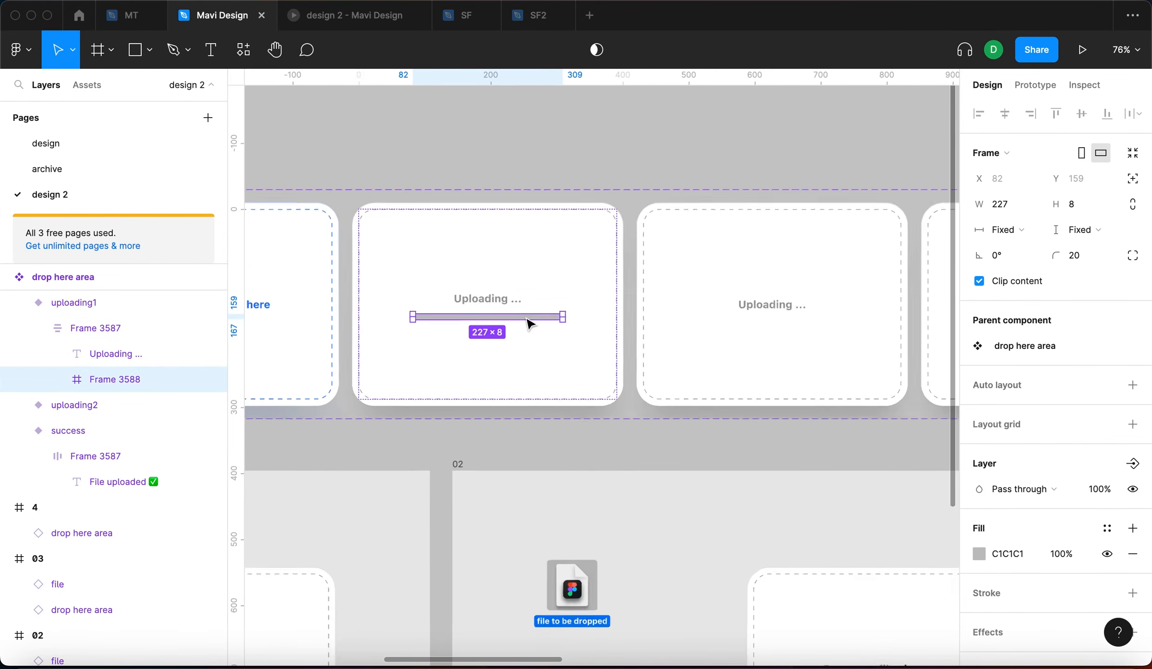
scroll(530, 324, up, 5)
key(super+r)
text(loading bar)
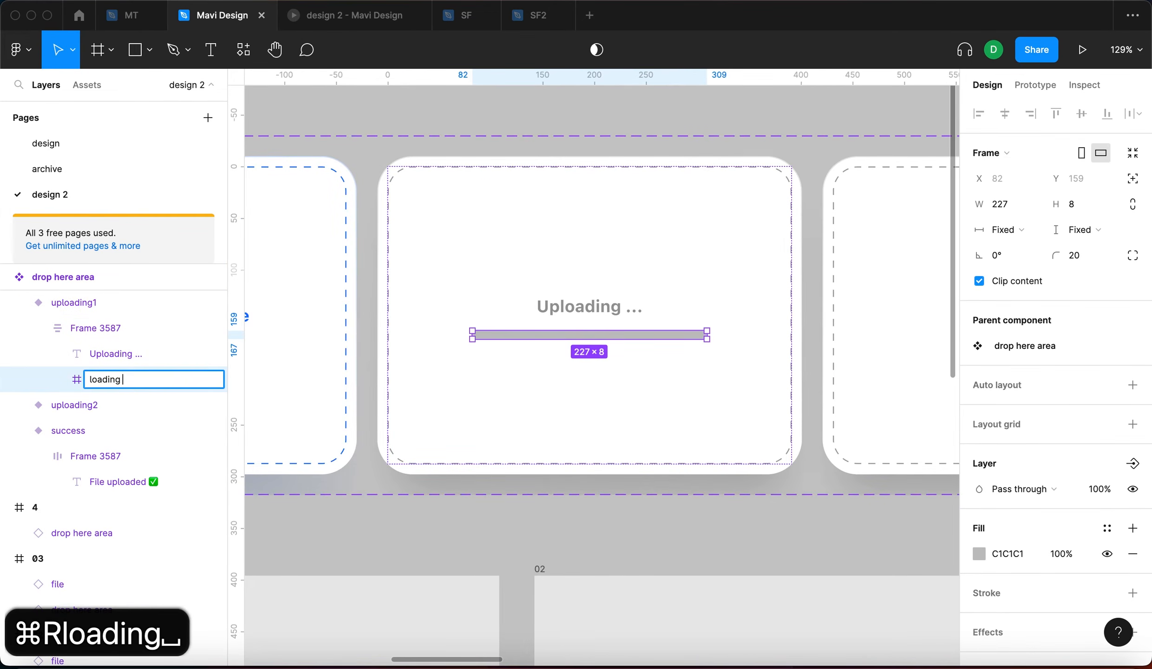
key(Return)
Step: Duplicate the loading bar and rename the copy "loading bar inner"
scroll(526, 317, up, 5)
key(super+d)
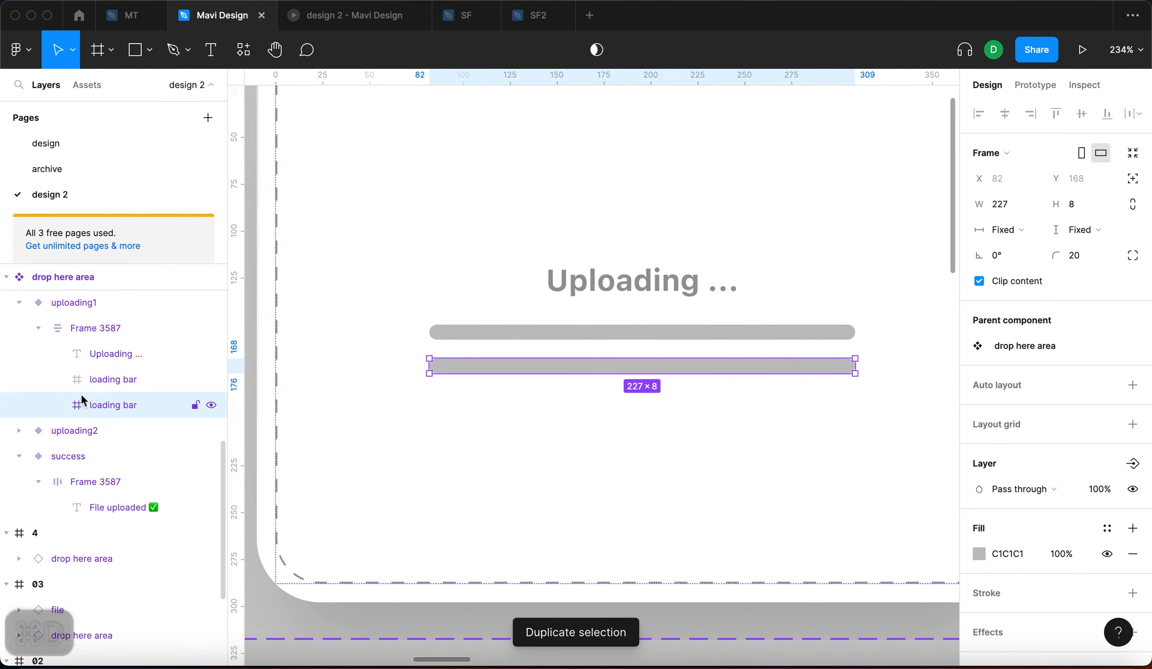
double_click(102, 403)
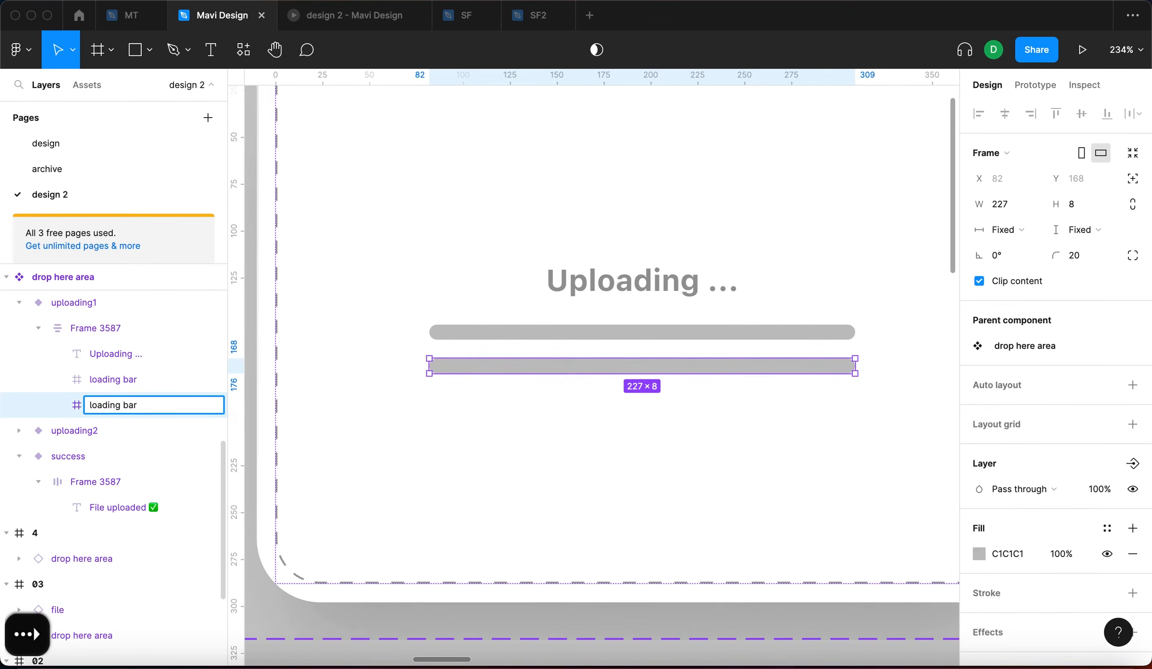
text(inner)
key(Return)
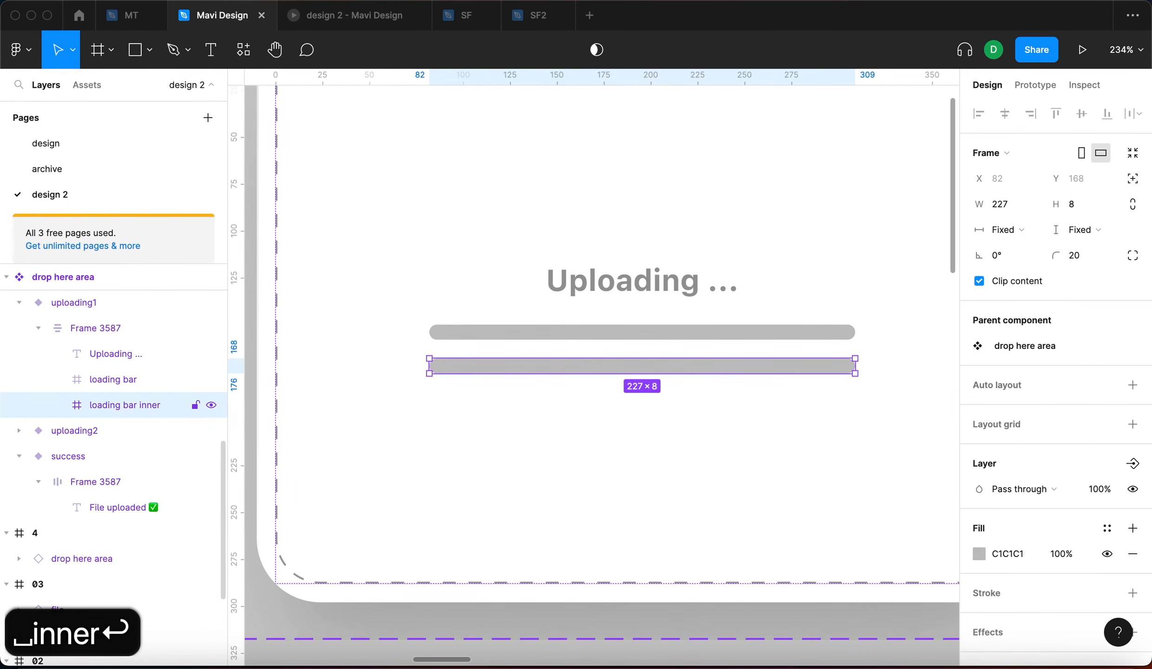
Step: Try to place loading bar inner inside the loading bar by cutting and pasting it
ctrl+scroll(515, 378, down, 5)
ctrl+scroll(514, 378, up, 6)
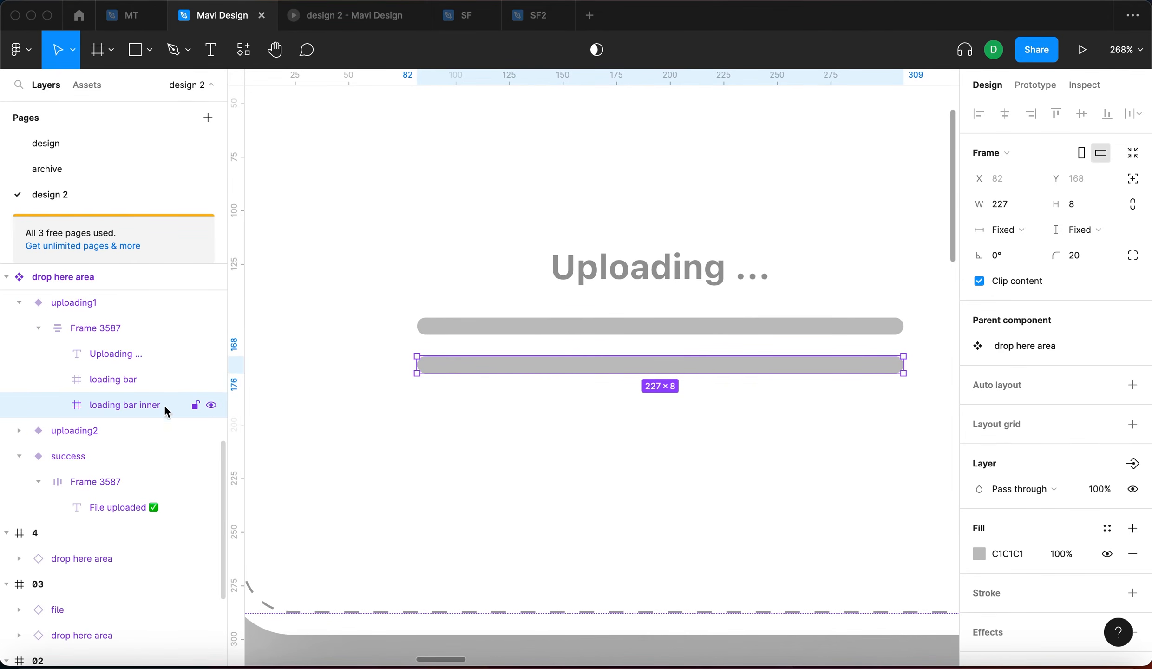
key(super+x)
click(113, 379)
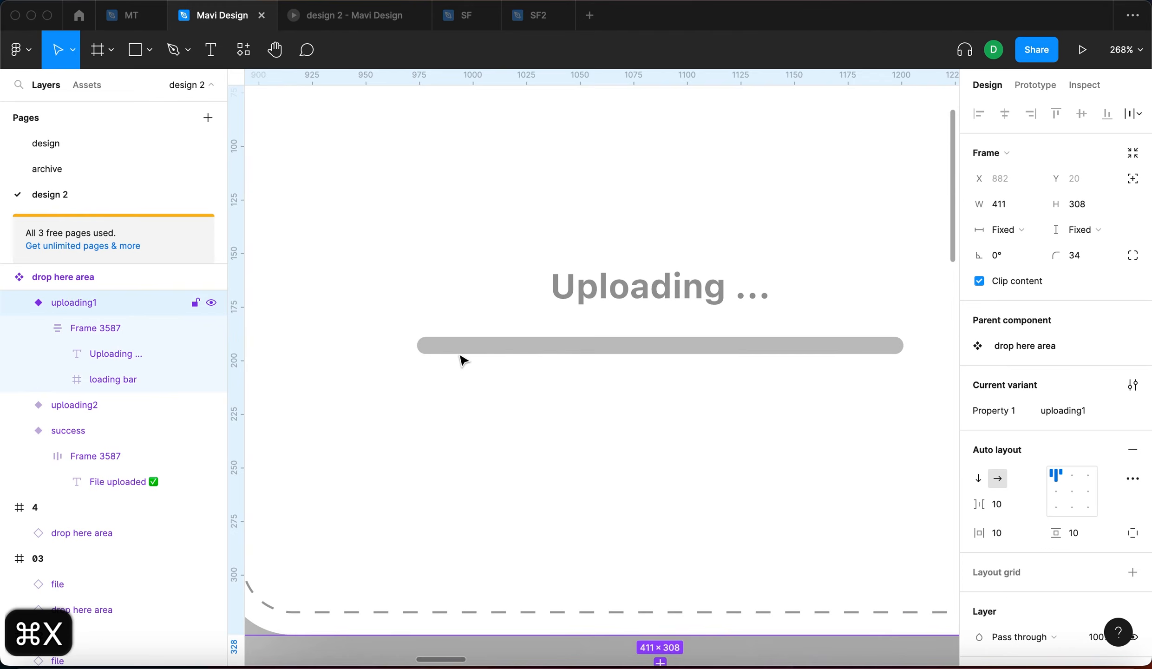
key(super+v)
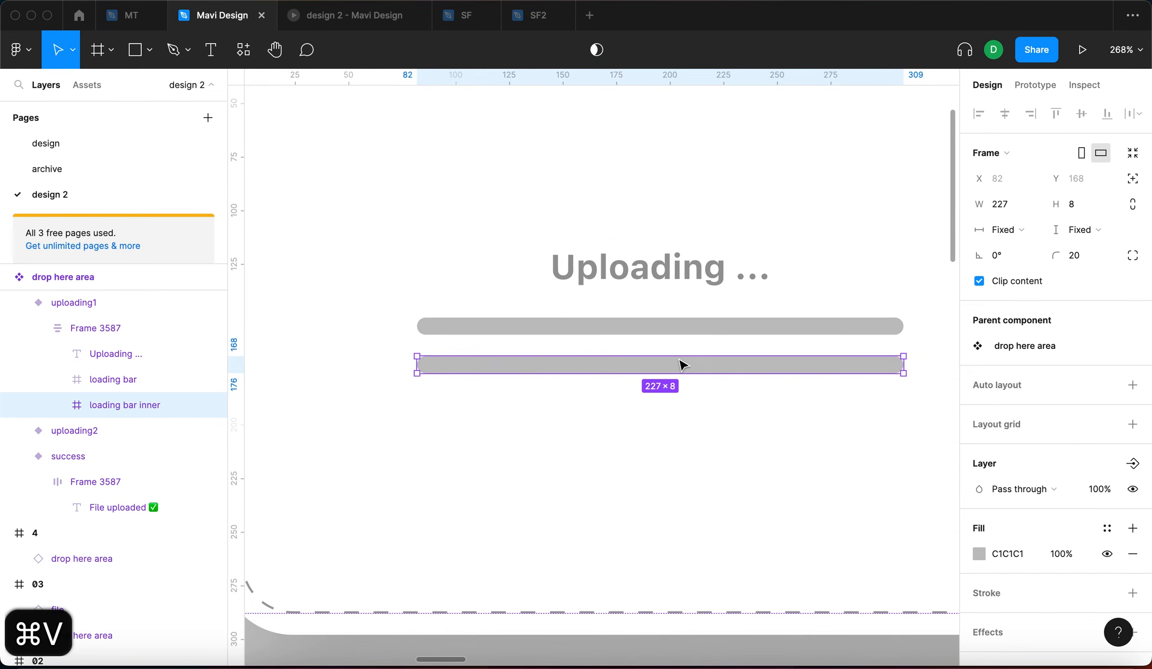
Step: Nest loading bar inner inside the loading bar layer and align it to the bar's vertical centre
drag(113, 405, 115, 381)
click(130, 385)
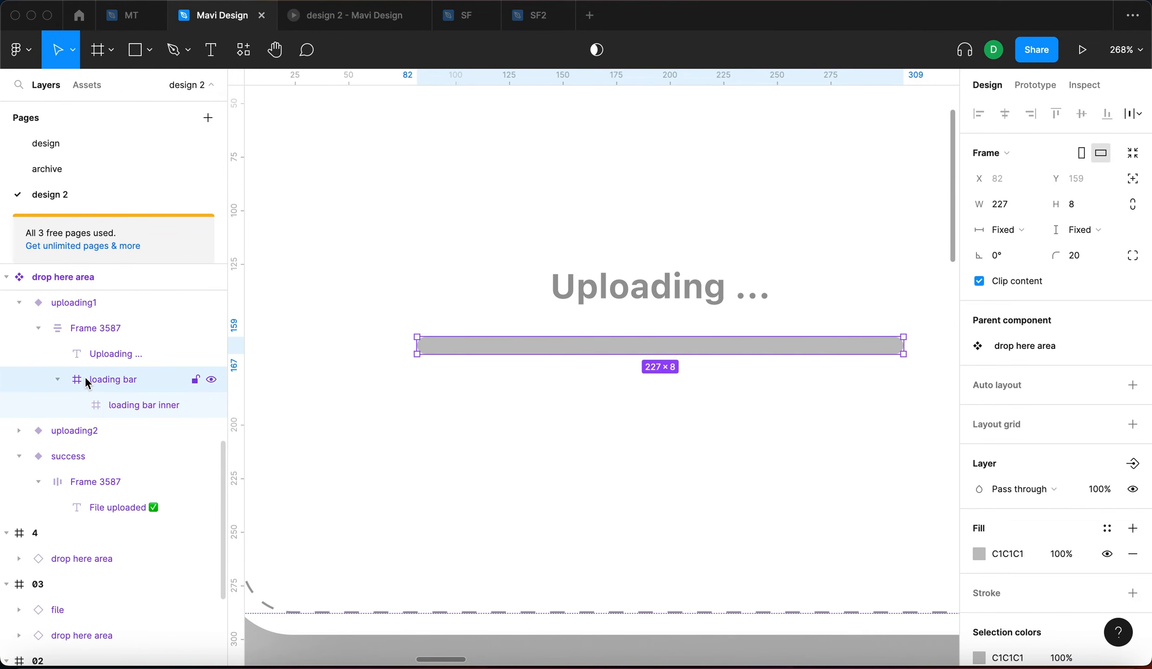
click(116, 404)
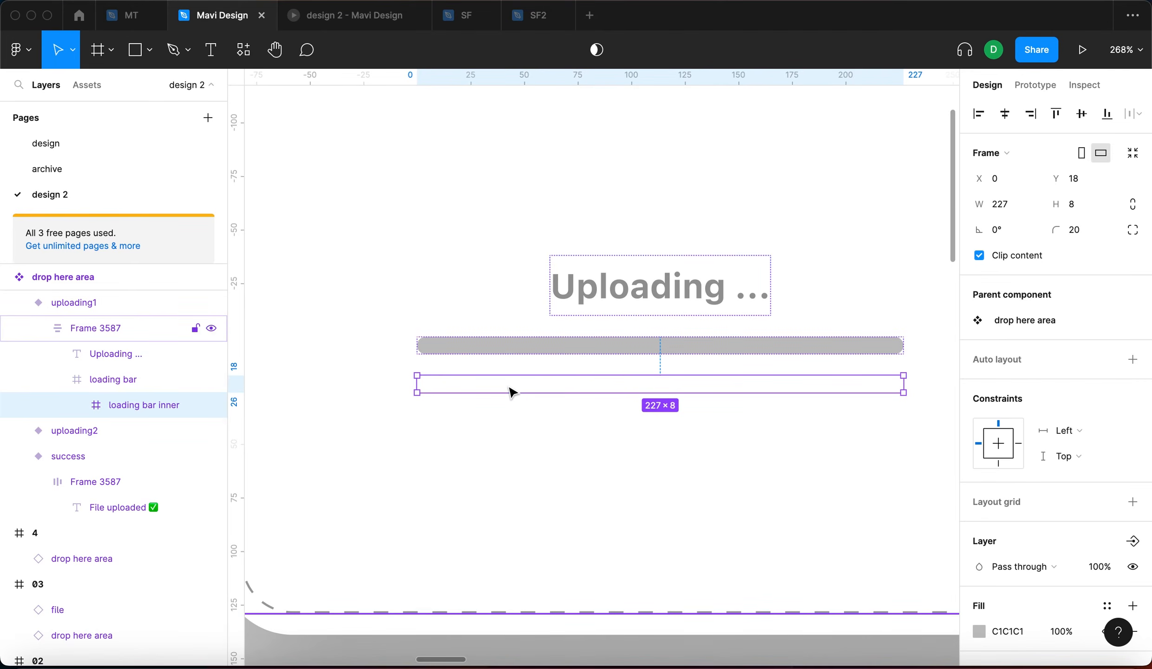
key(alt)
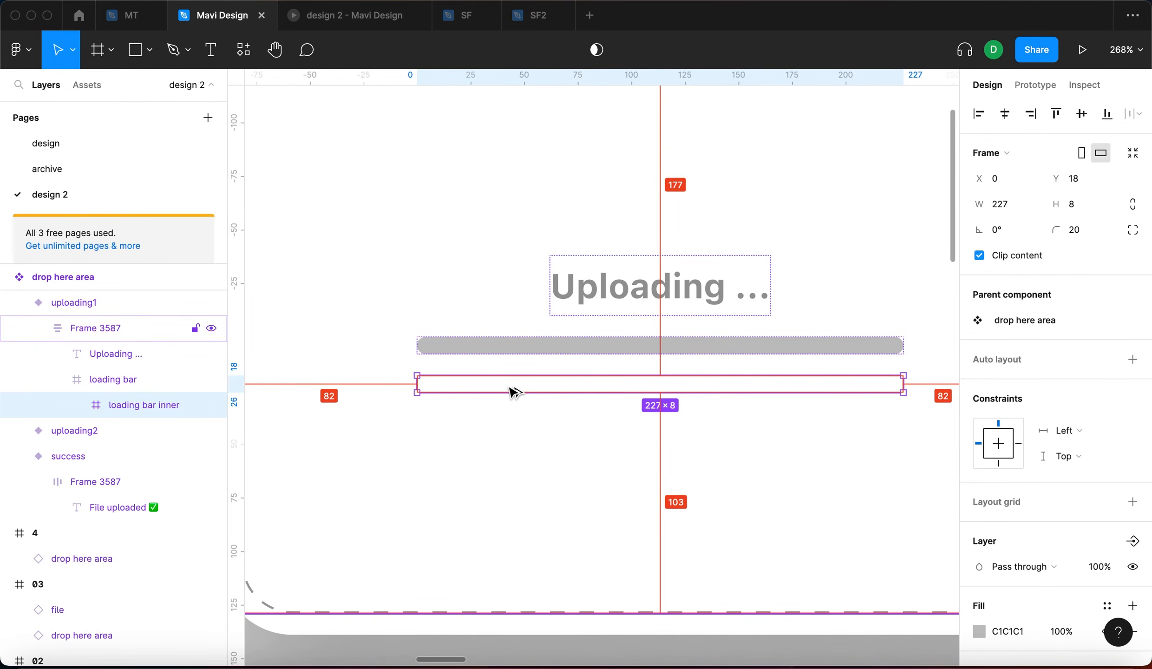
key(alt+v)
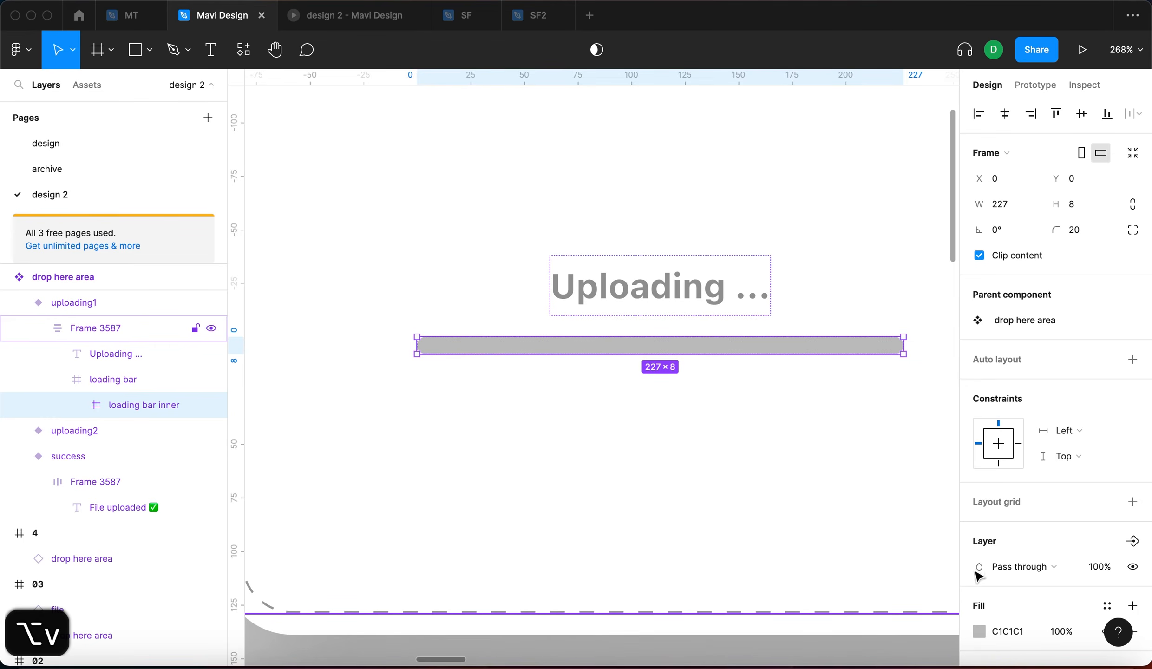
Step: Fill loading bar inner with the blue 1673FF sampled from the "Yes, all the way over here" text
key(i)
scroll(712, 455, down, 5)
scroll(631, 427, left, 5)
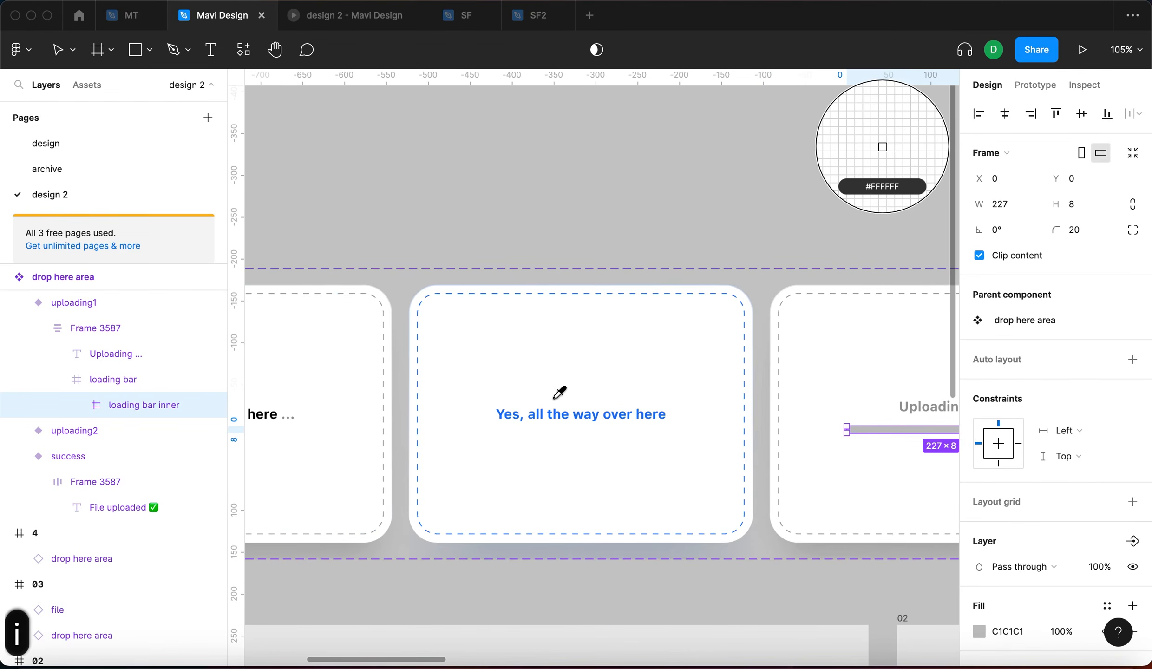
scroll(559, 393, up, 10)
click(502, 497)
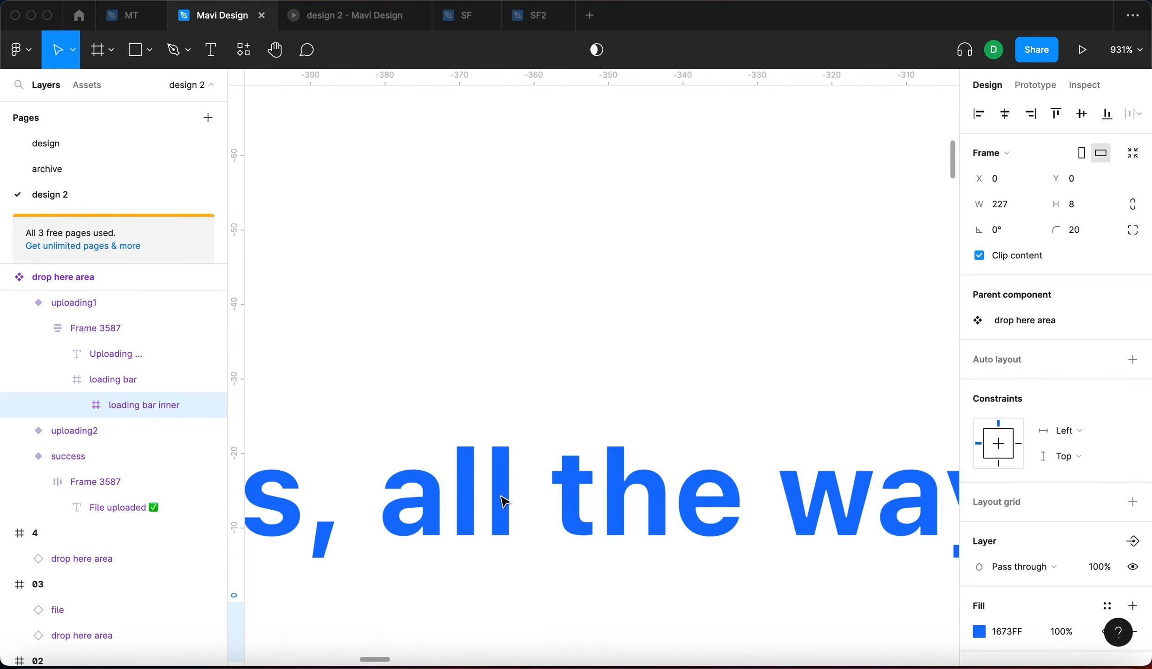
key(shift+2)
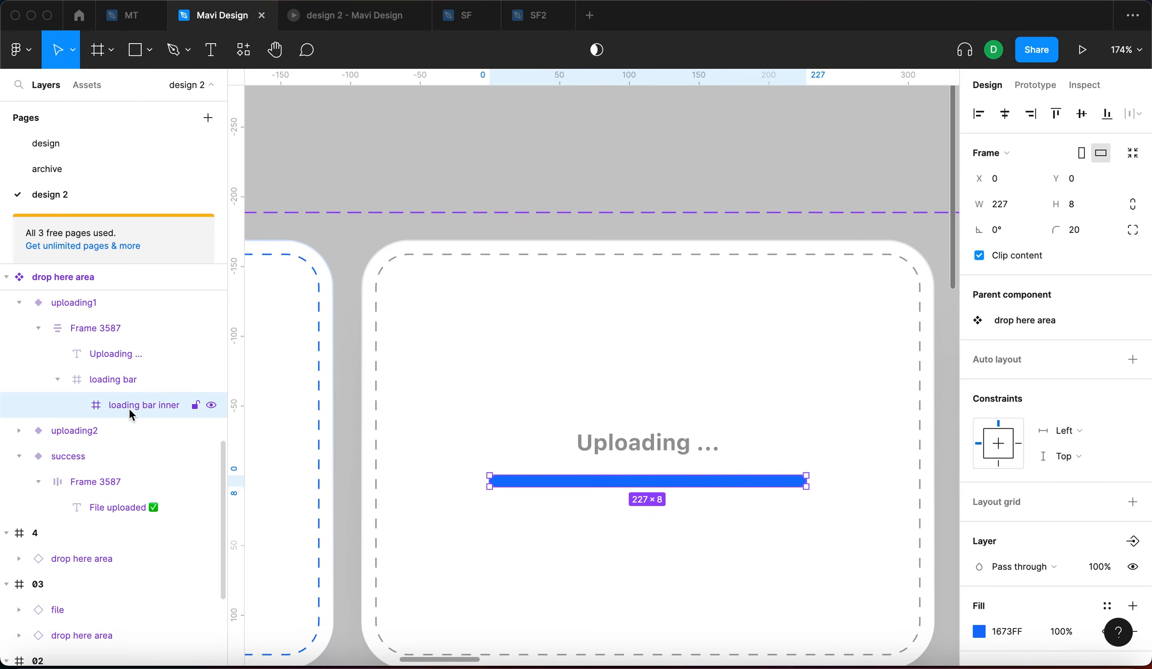
Step: Test the loading bar's progress effect by shifting loading bar inner left in increments of 10 and back again
click(122, 380)
scroll(599, 518, up, 5)
scroll(611, 522, right, 3)
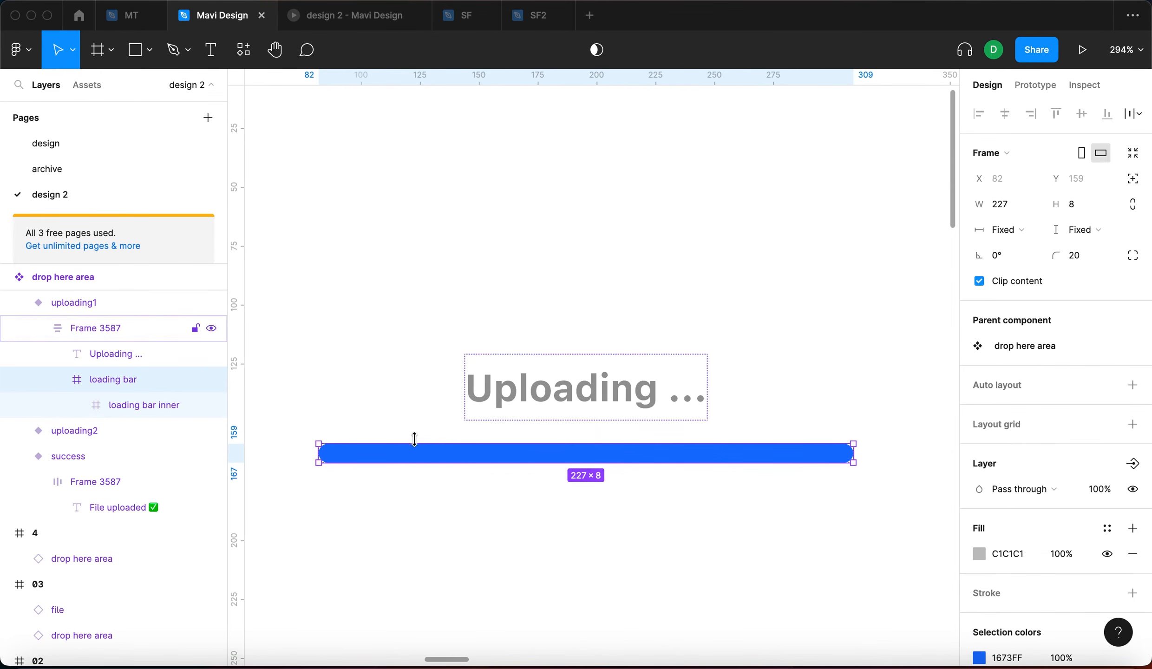
click(134, 400)
key(shift+Left)
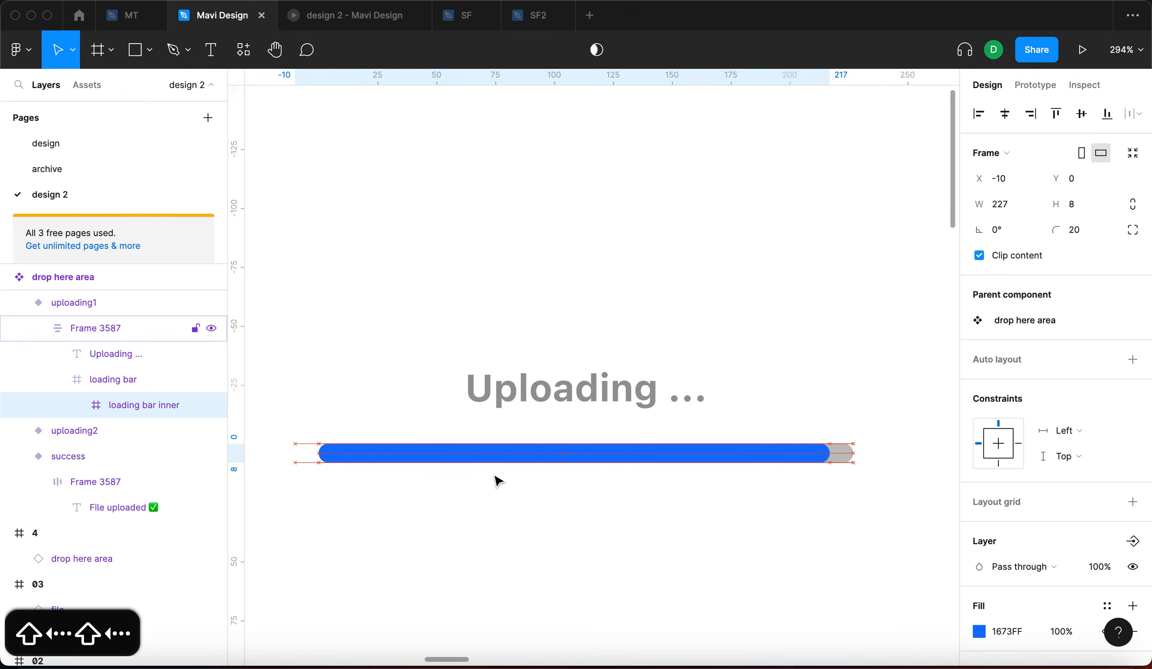
key(shift+Left)
key(shift+Left)
key(shift+Left)
key(shift+Left)
key(shift+Left)
key(shift+Left)
key(shift+Left)
key(shift+Left)
key(shift+Left)
key(shift+Left)
key(shift+Right)
key(shift+Right)
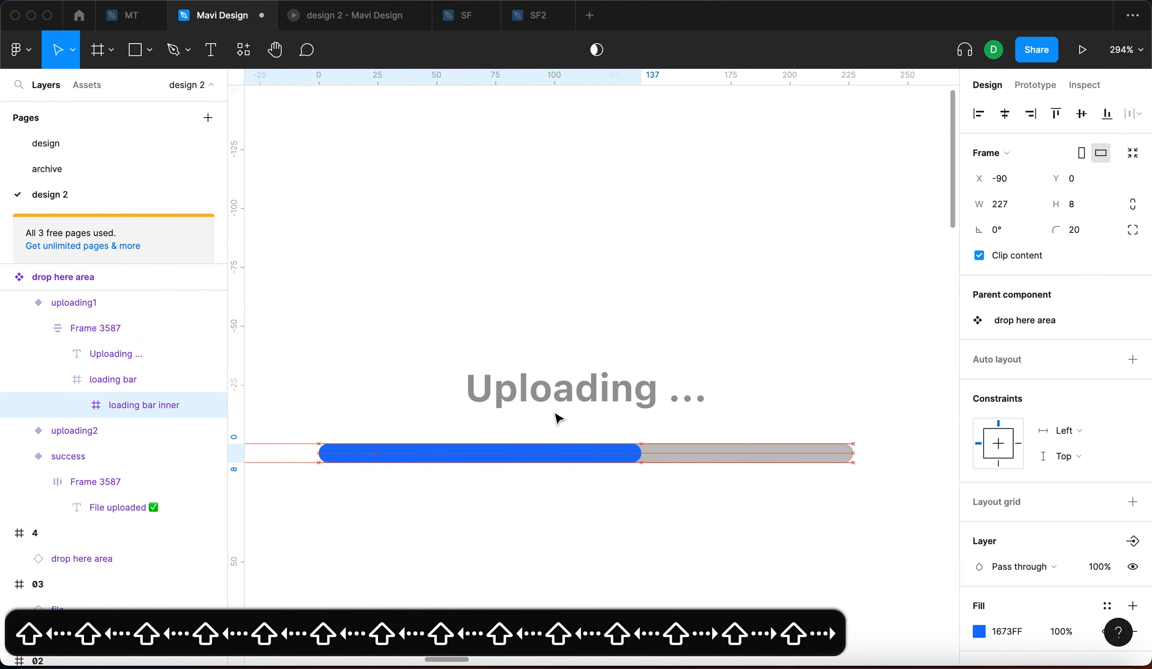
key(shift+Right)
key(shift+Right)
key(shift+Right)
key(shift+Right)
key(shift+Right)
key(shift+Right)
key(shift+Right)
key(shift+Right)
key(shift+Right)
key(shift+Right)
key(shift+Right)
Step: Shift loading bar inner left inside the loading bar to X -220, leaving only a small blue tip at the start
key(shift+Left)
key(shift+Left)
key(shift+Left)
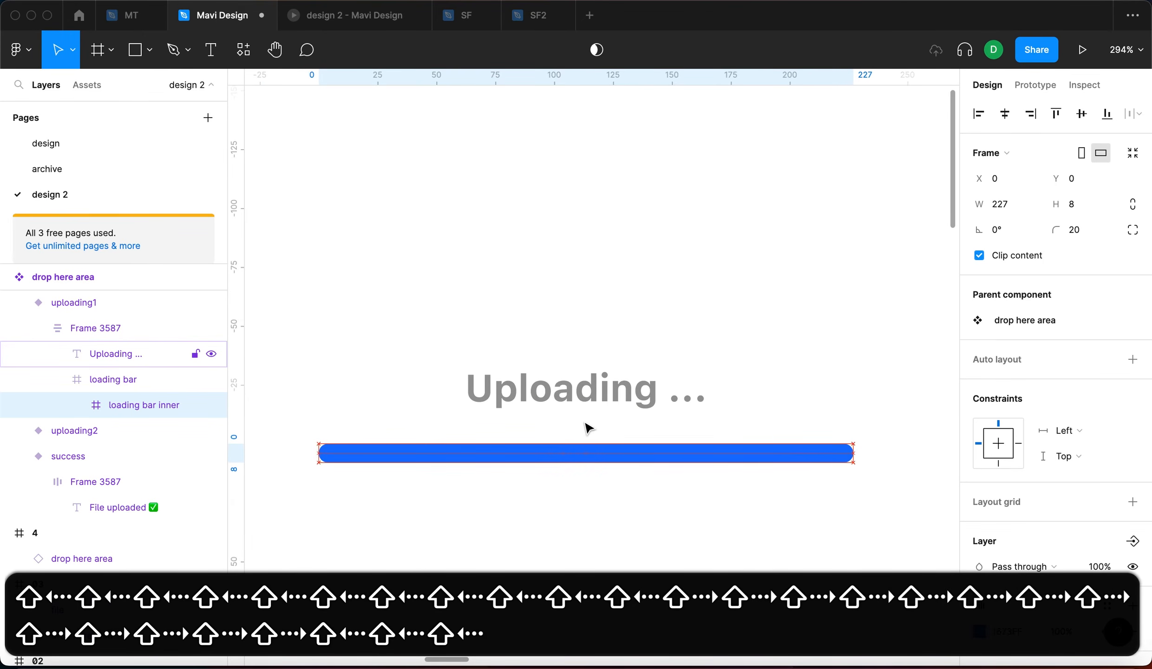
key(shift+Left)
key(shift+Left)
key(shift+Left)
key(shift+Left)
key(shift+Left)
key(shift+Left)
key(shift+Left)
key(shift+Left)
key(shift+Left)
key(shift+Left)
key(shift+Left)
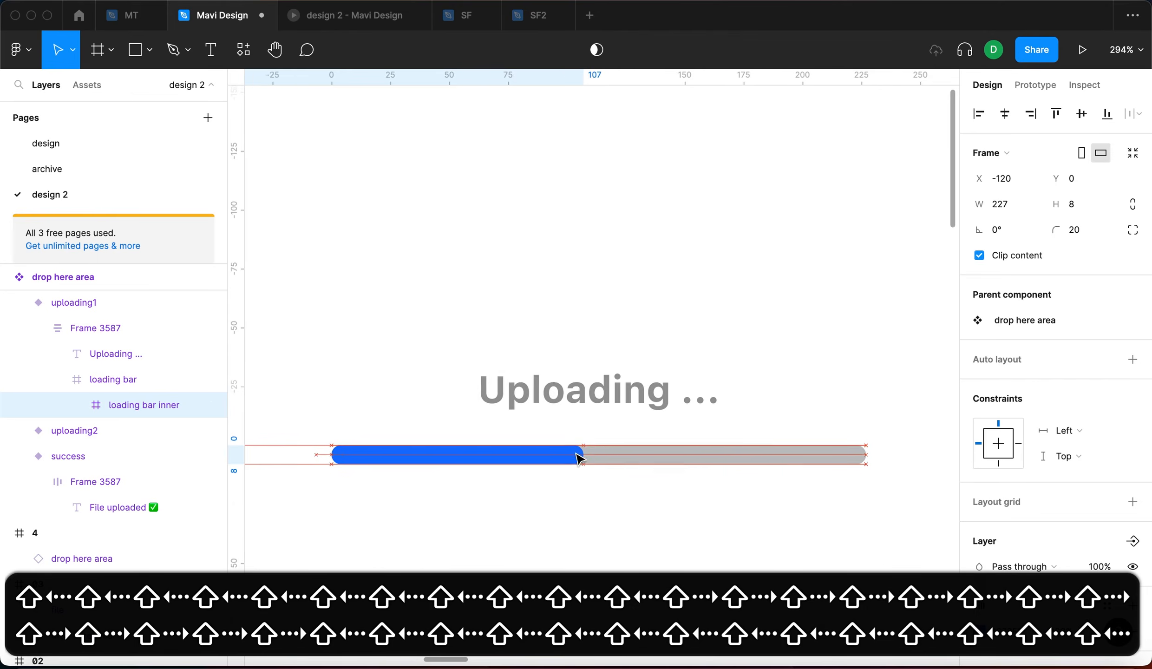
scroll(578, 457, left, 5)
key(shift+Left)
key(shift+Left)
key(shift+Left)
key(shift+Left)
key(shift+Left)
key(shift+Left)
key(shift+Left)
key(shift+Left)
key(shift+Left)
key(shift+Left)
key(shift+Left)
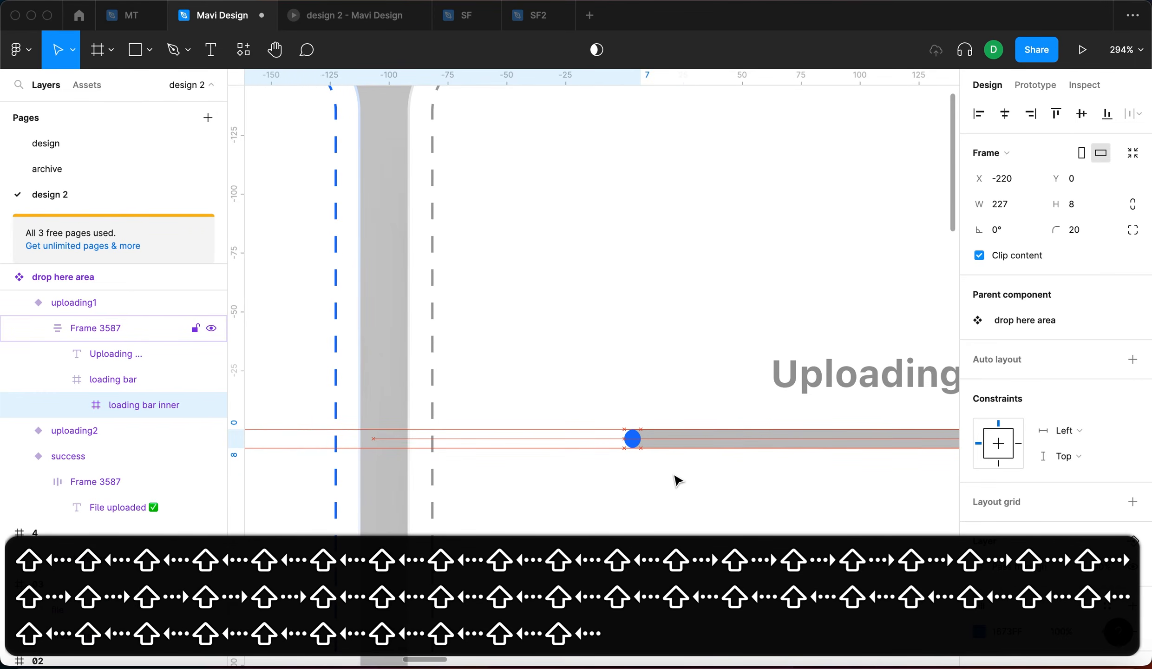
Step: Nudge loading bar inner by single pixels inside the loading bar to X -219, so its tip is a full circle
scroll(646, 463, up, 5)
key(Left)
key(Left)
key(Left)
key(Right)
key(Right)
key(Right)
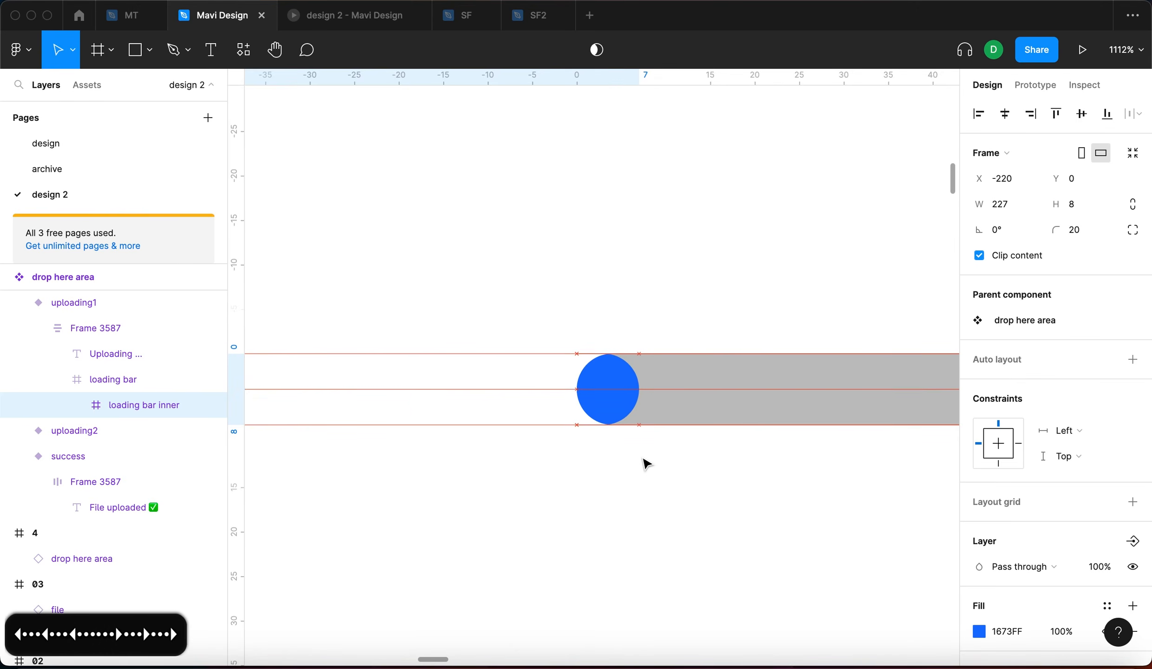
key(Right)
scroll(641, 419, up, 5)
key(Right)
key(Left)
scroll(641, 420, down, 4)
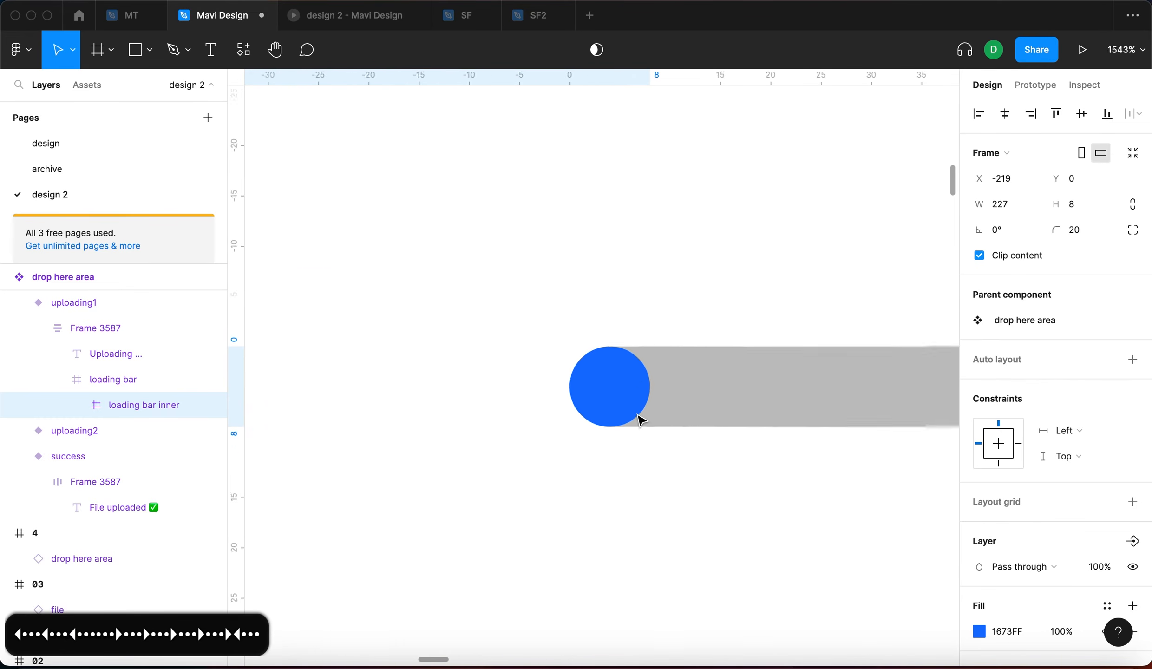
scroll(639, 419, down, 5)
click(636, 480)
scroll(636, 480, down, 5)
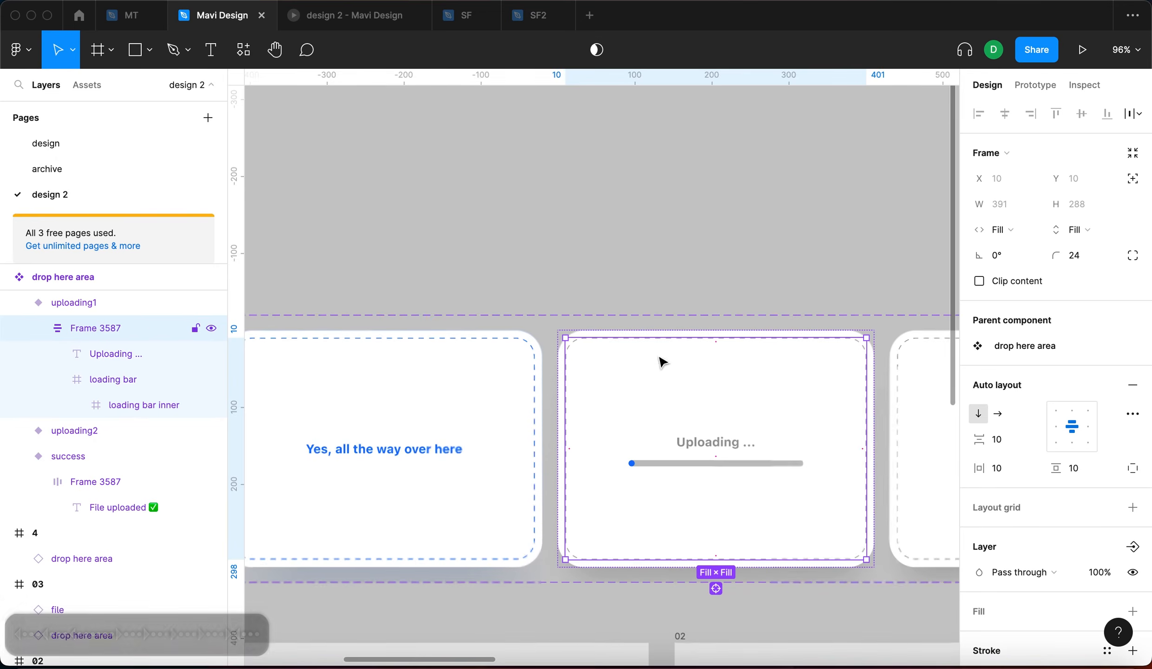
click(691, 279)
Step: Lighten the loading bar's background fill in the uploading1 variant to light grey E4E4E4
scroll(690, 280, up, 5)
click(491, 400)
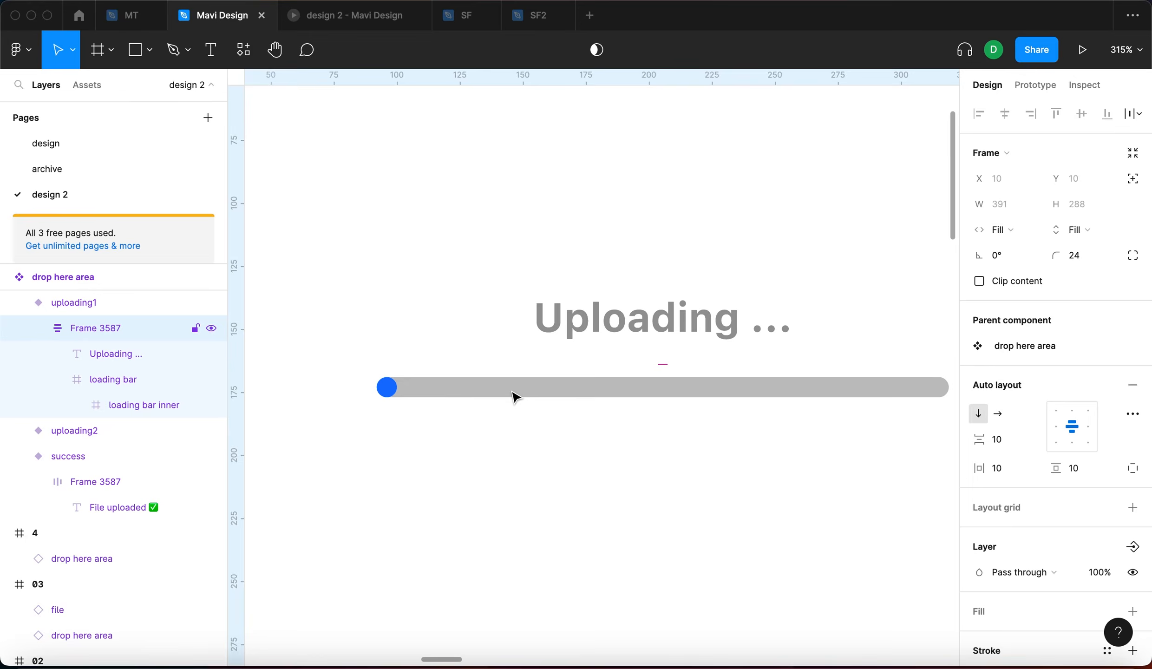
click(513, 396)
scroll(1052, 540, down, 1)
click(978, 544)
drag(805, 379, 746, 292)
click(943, 251)
click(710, 164)
scroll(525, 260, down, 5)
scroll(535, 288, left, 1)
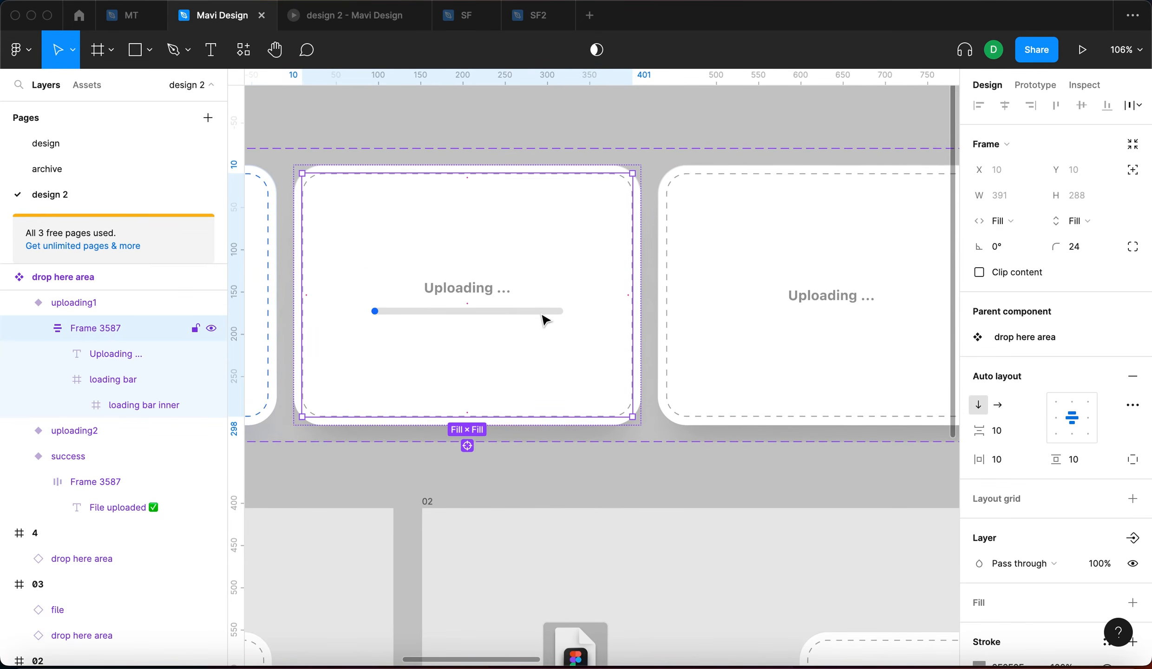
Step: Copy the loading bar from uploading1 and paste it inside Frame 3587 of the uploading2 variant
click(545, 313)
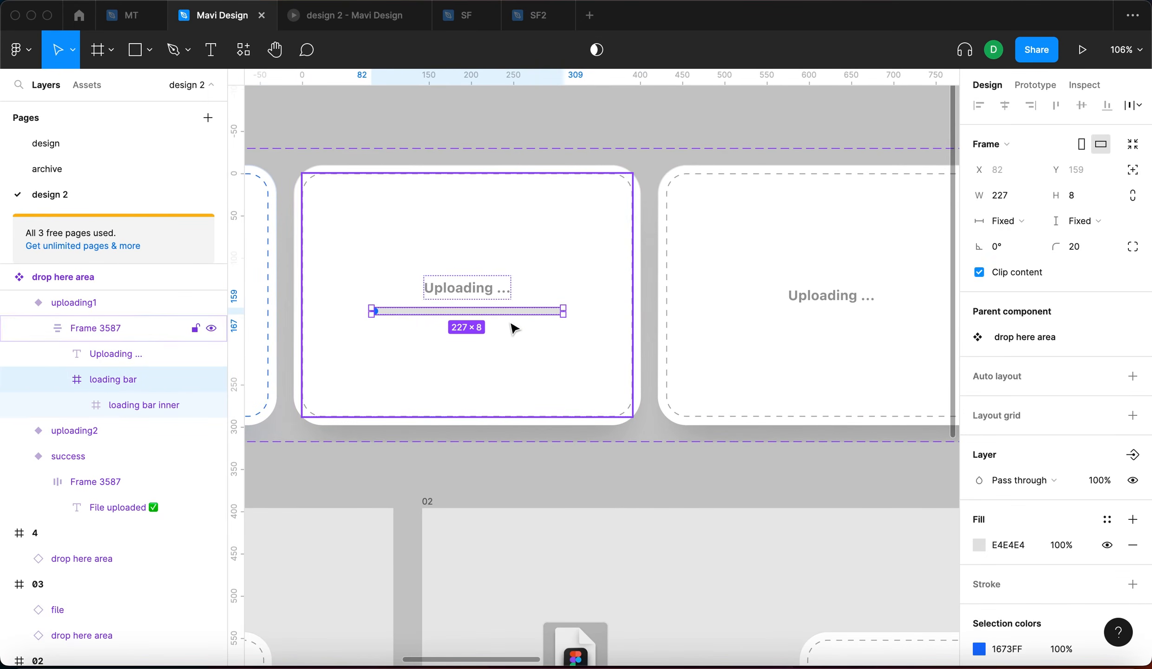
key(super+c)
key(super+c)
click(866, 314)
scroll(864, 312, right, 5)
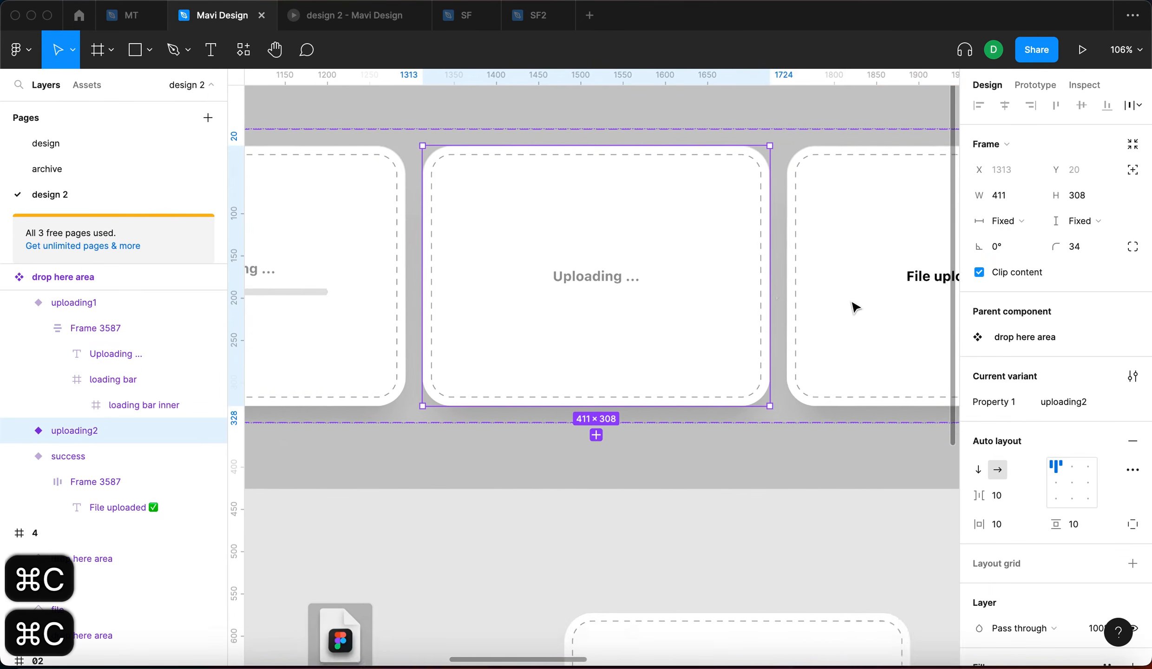
key(super+v)
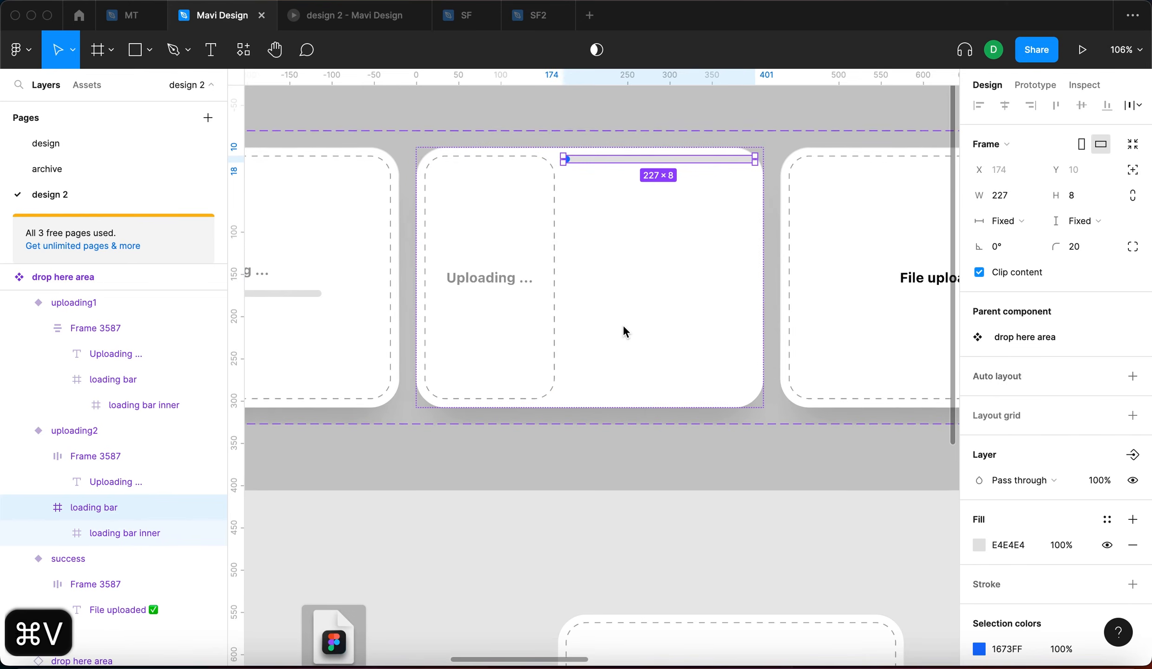
key(super+z)
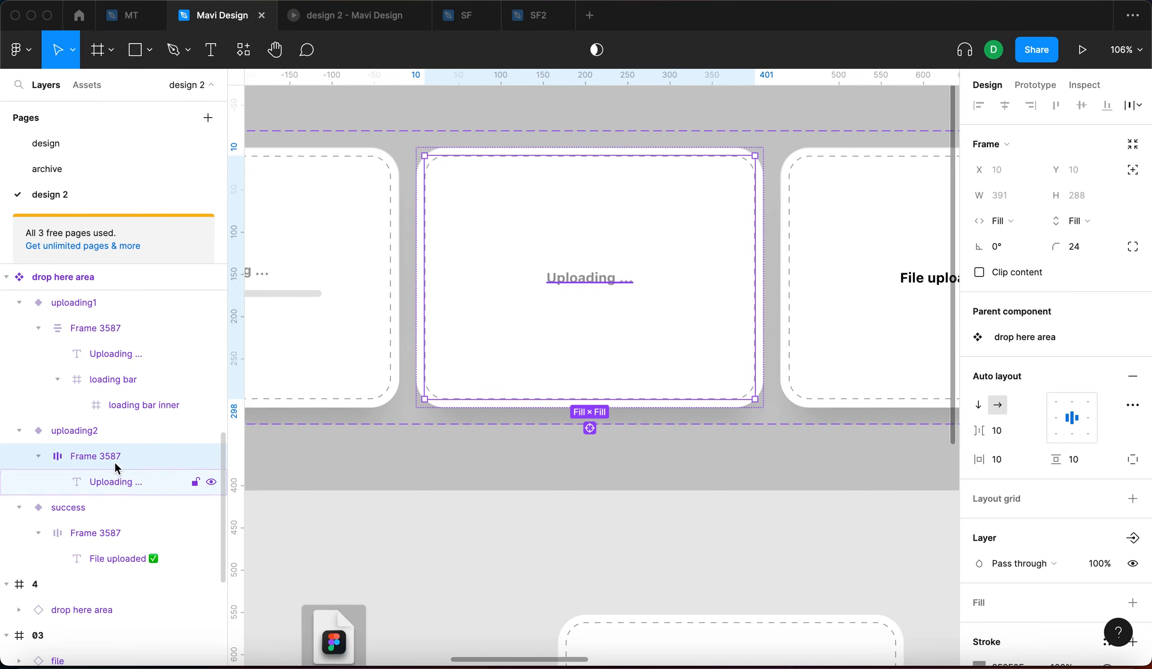
key(super+v)
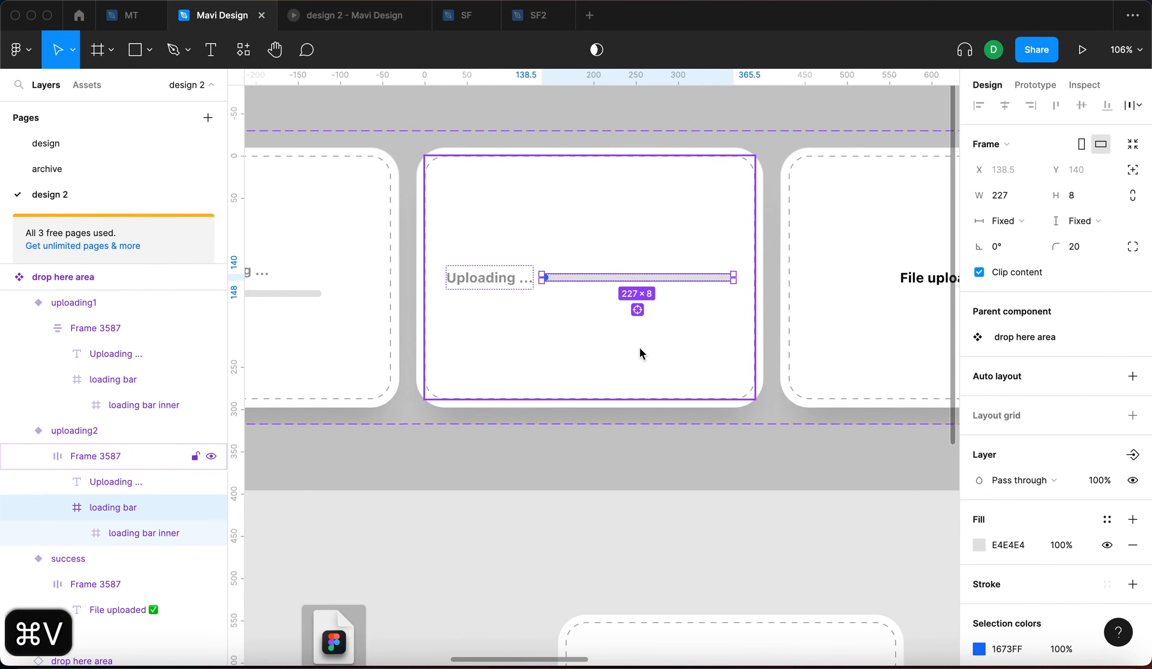
Step: Set the auto layout of uploading2's Frame 3587 to vertical so the loading bar sits below the text
scroll(640, 353, left, 3)
click(876, 118)
double_click(604, 308)
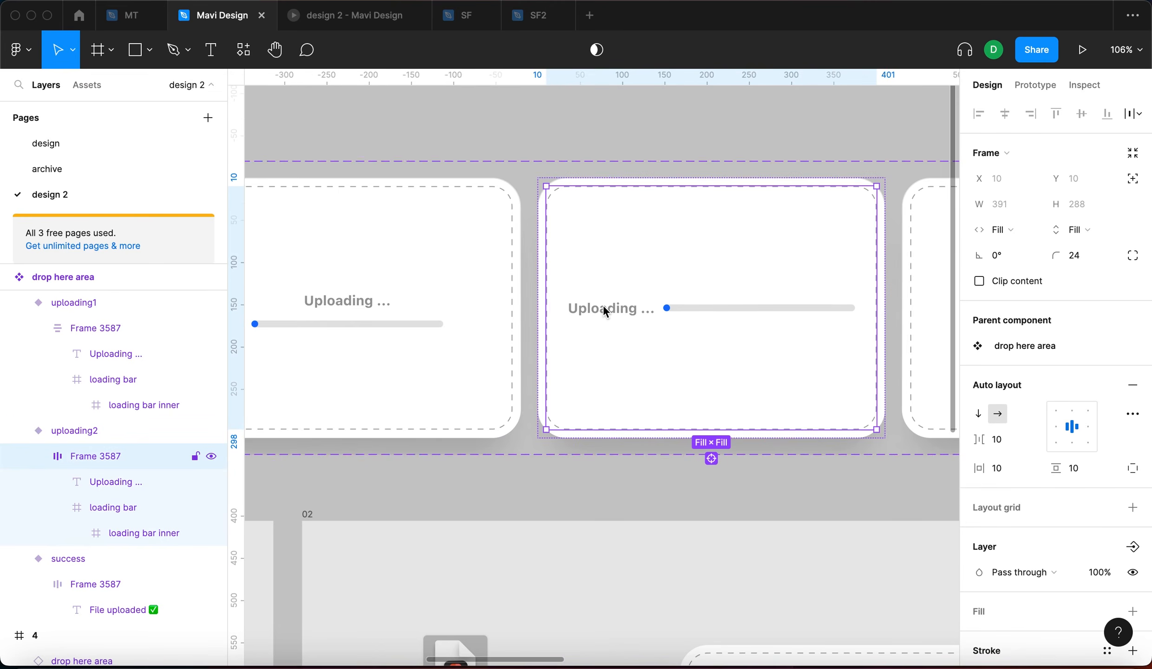
click(979, 413)
click(721, 480)
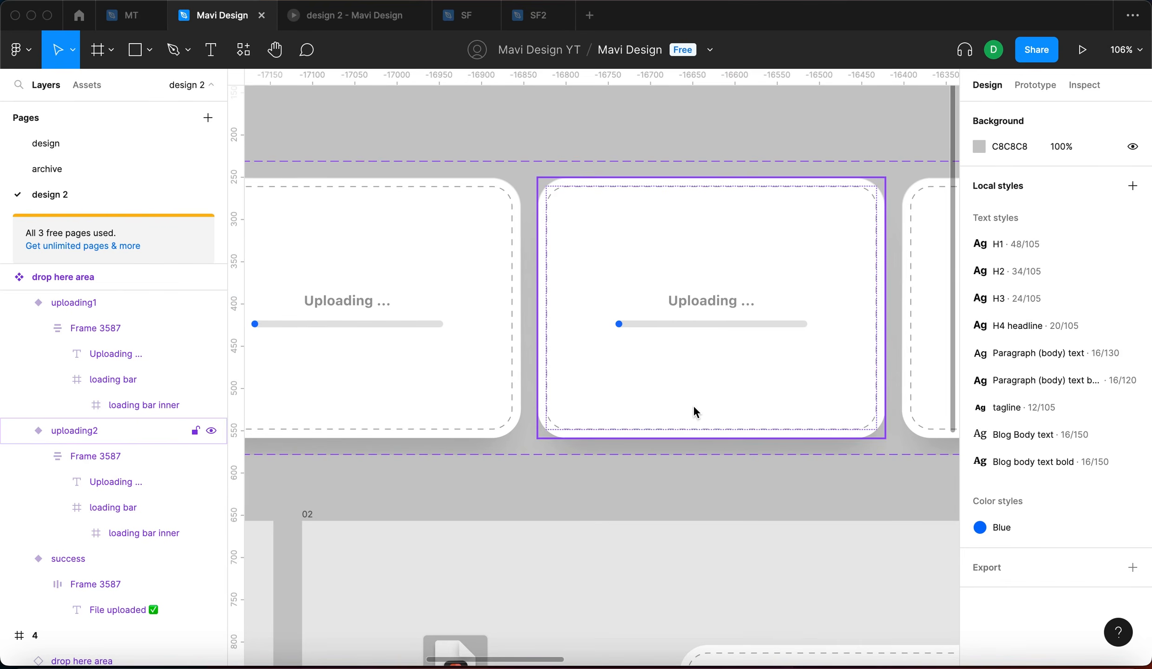
scroll(687, 403, down, 4)
click(743, 148)
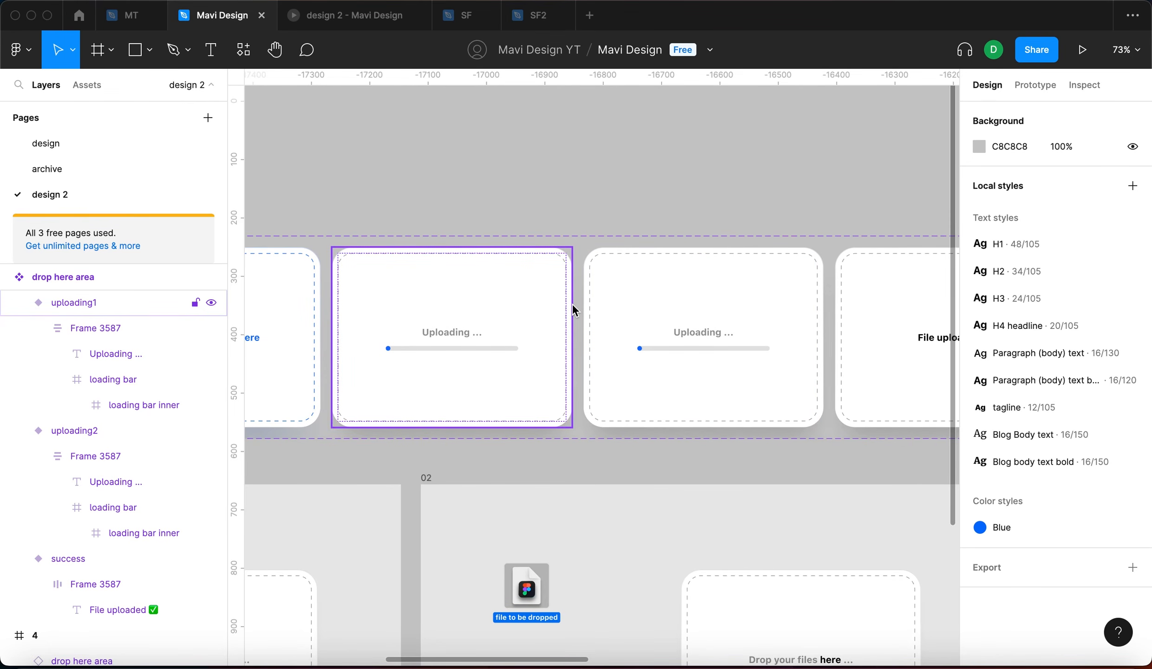
Step: Align loading bar inner to the horizontal centre of uploading2's loading bar so the blue fills it completely
scroll(739, 280, up, 5)
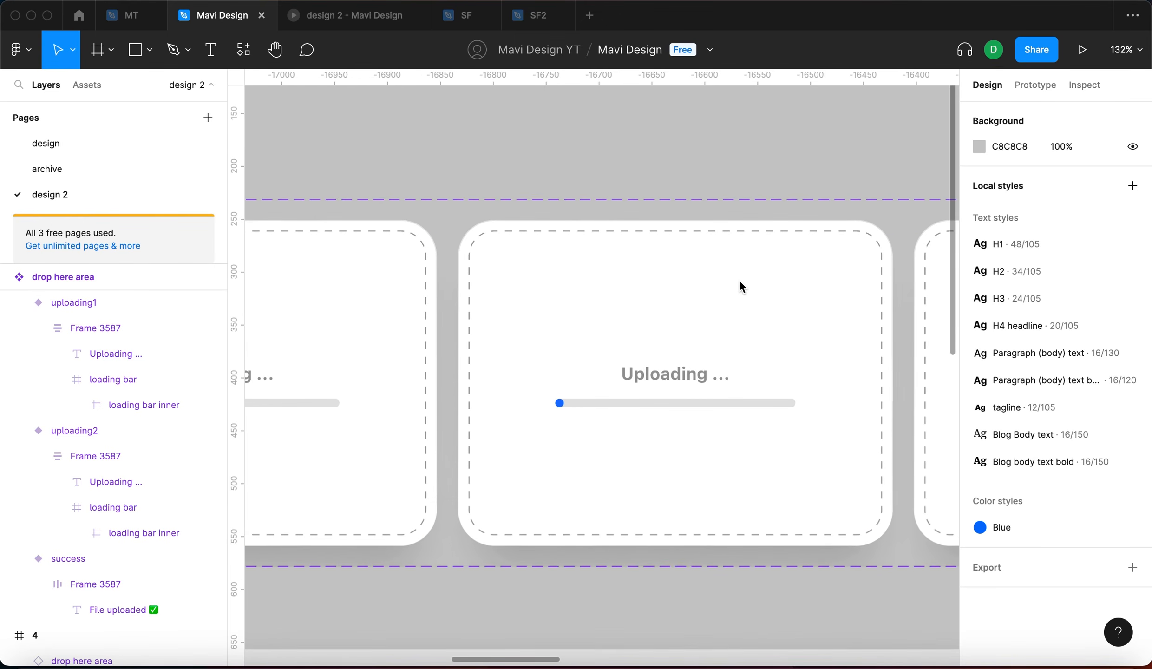
scroll(739, 281, up, 2)
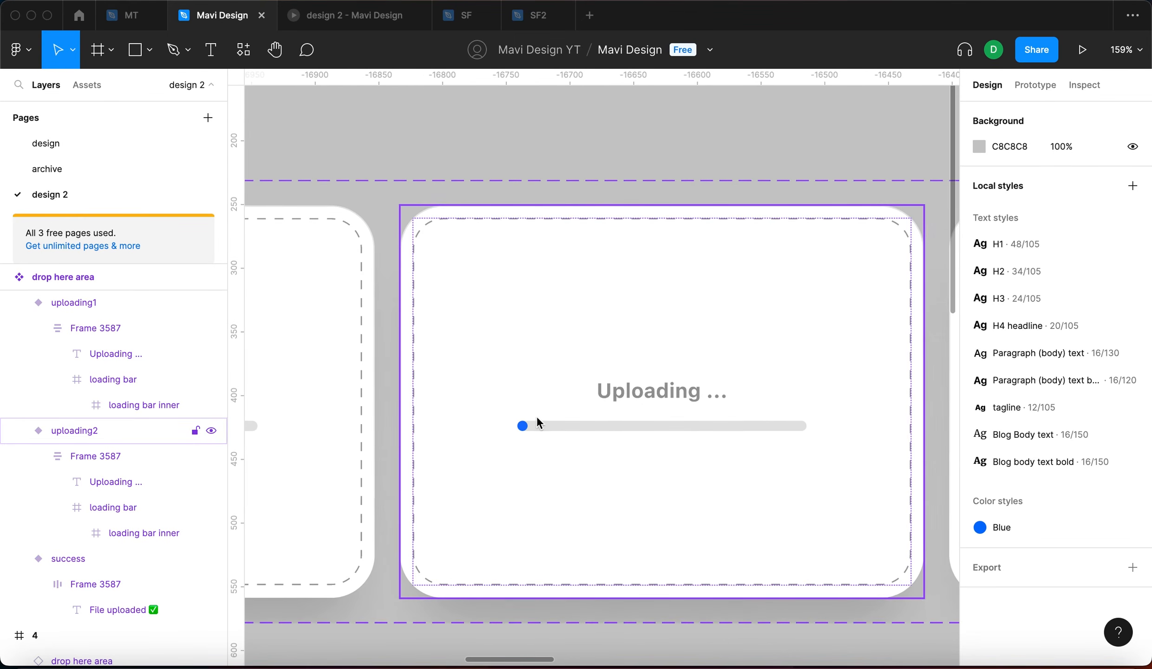
scroll(537, 416, up, 8)
super+click(500, 444)
scroll(725, 447, down, 8)
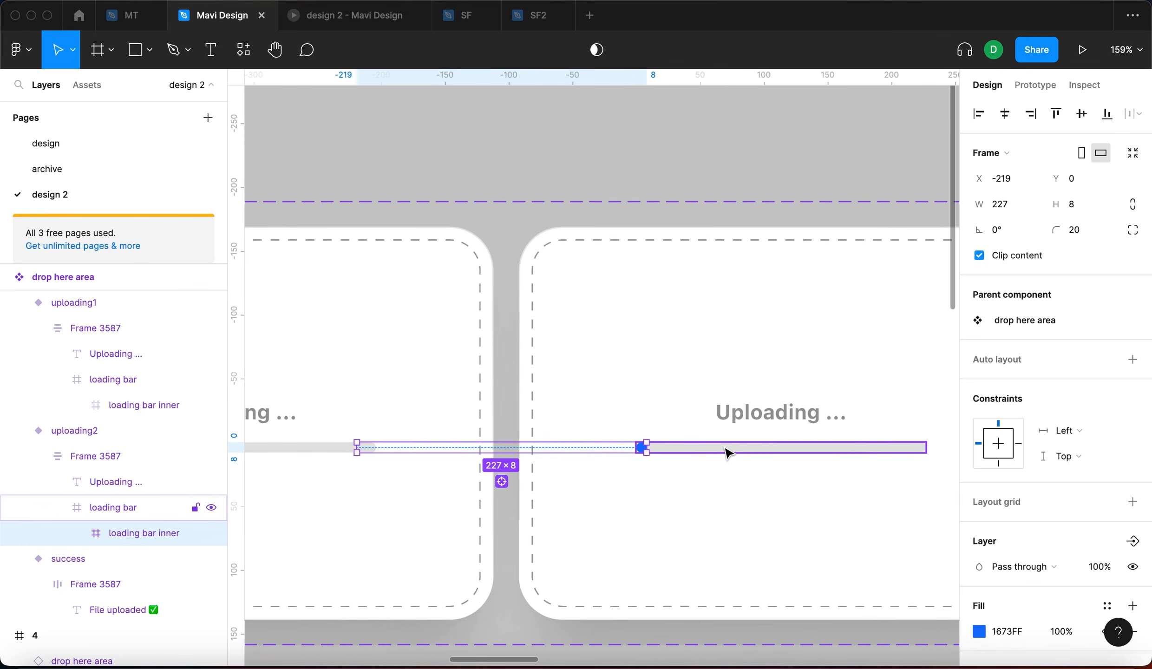
key(alt+h)
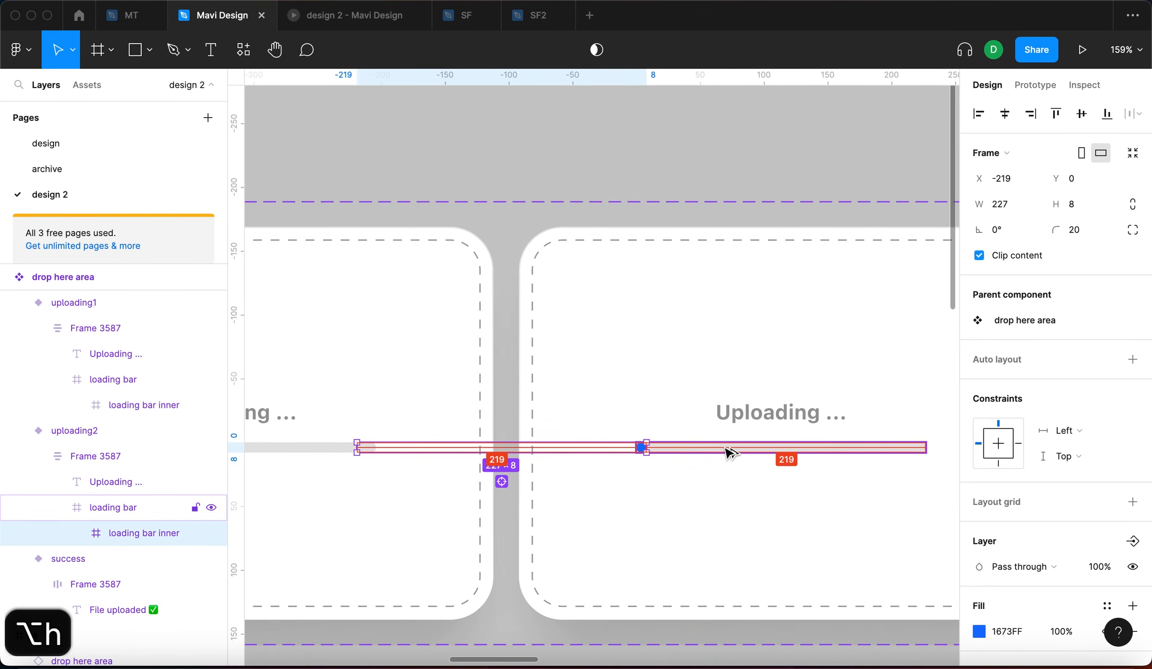
scroll(738, 366, right, 3)
click(672, 405)
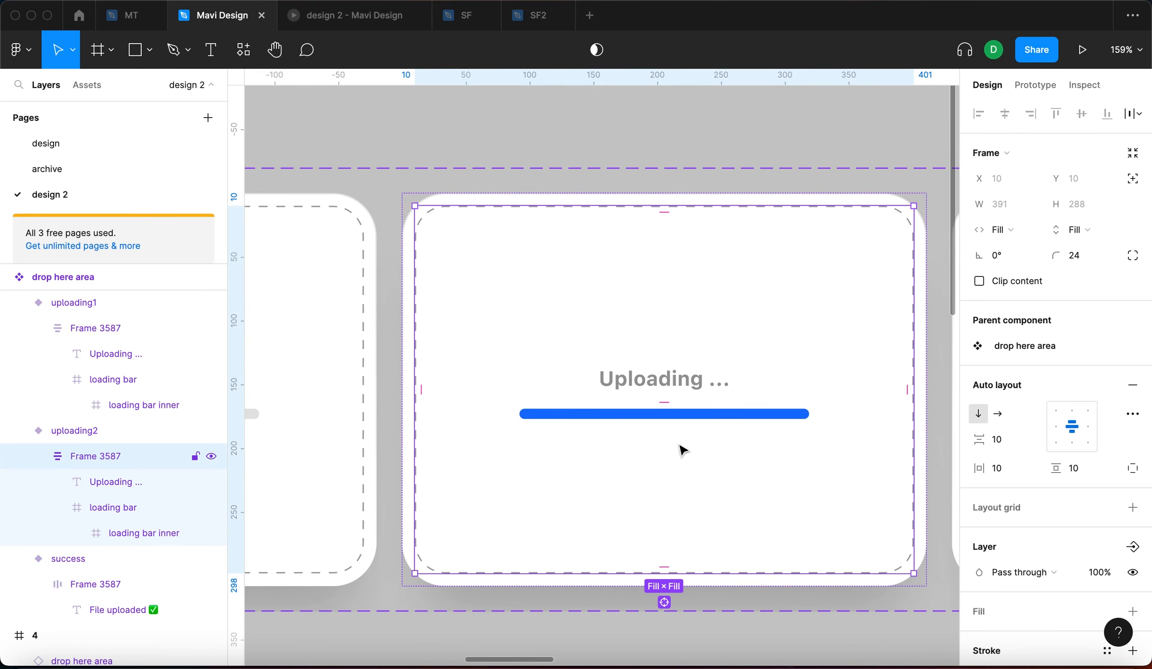
scroll(679, 453, down, 5)
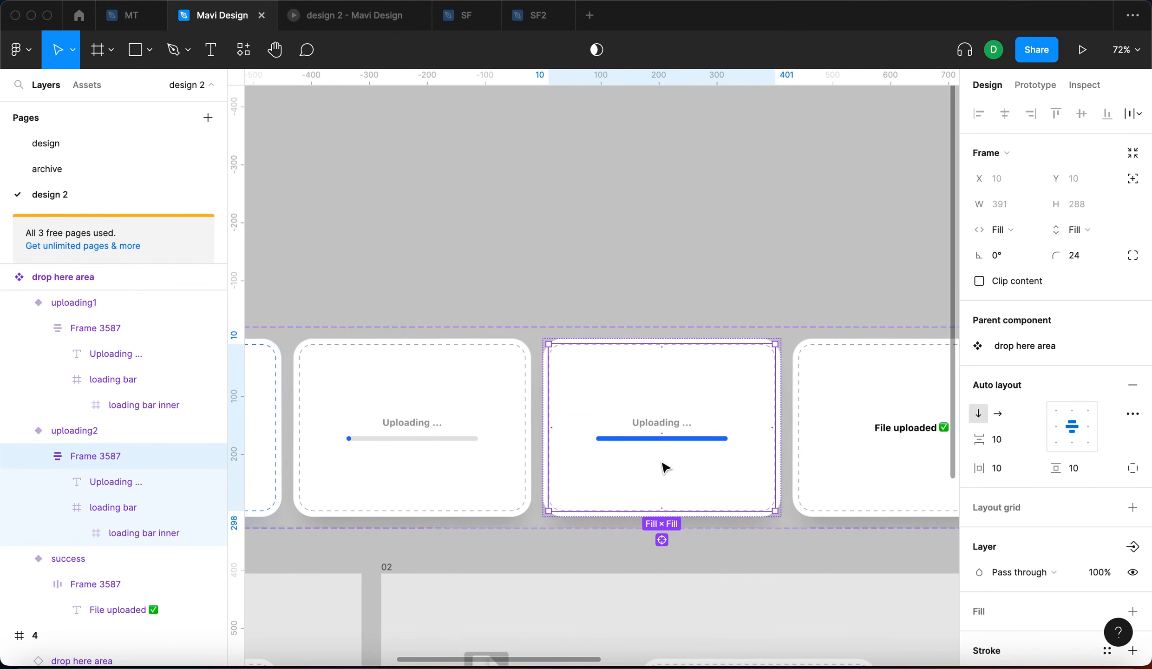
click(640, 301)
Step: Recolour the "Uploading ..." text in uploading2 with the blue 1673FF sampled from its loading bar
scroll(682, 417, up, 5)
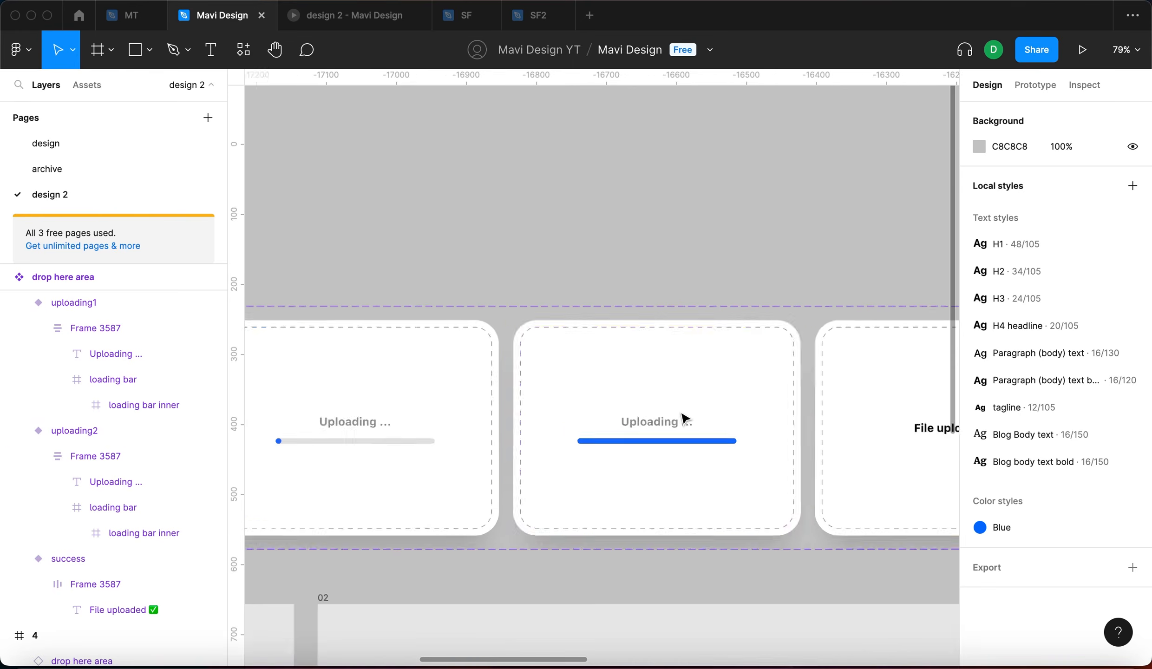
scroll(683, 429, down, 3)
super+click(831, 423)
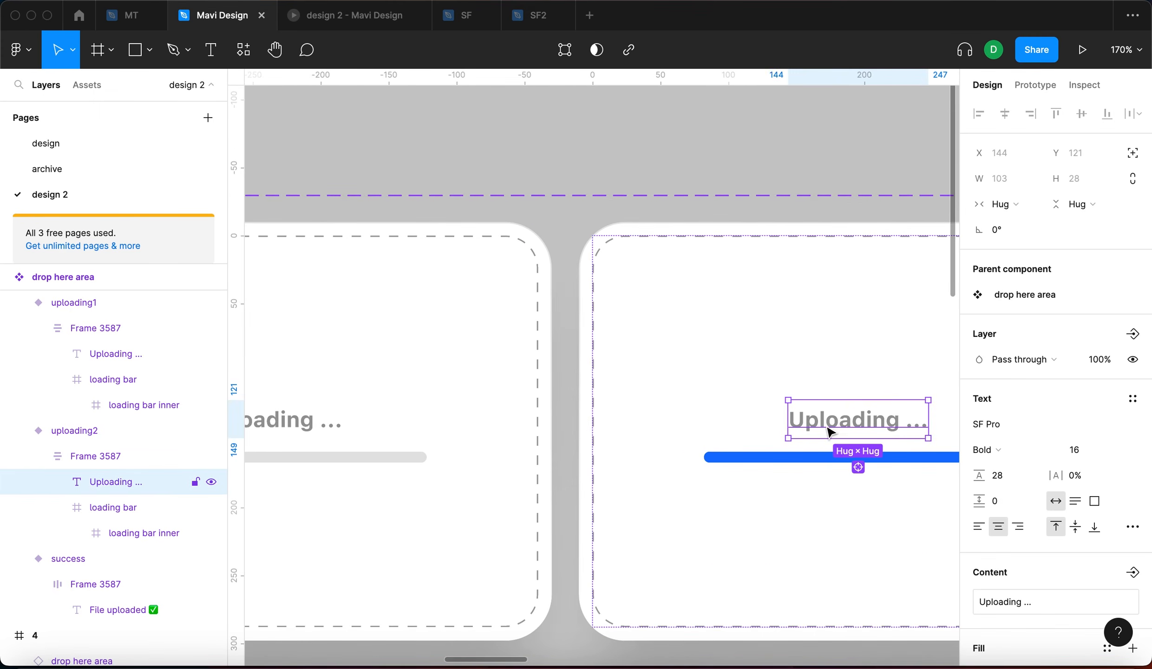
scroll(839, 423, right, 1)
scroll(844, 414, right, 2)
key(i)
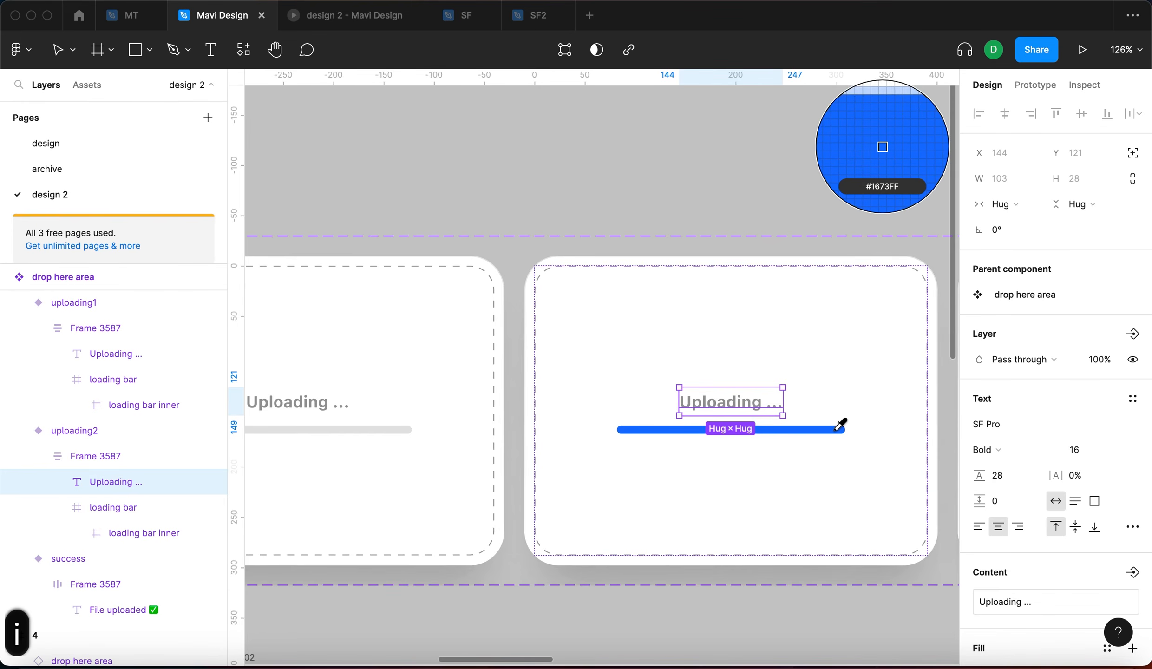
click(812, 426)
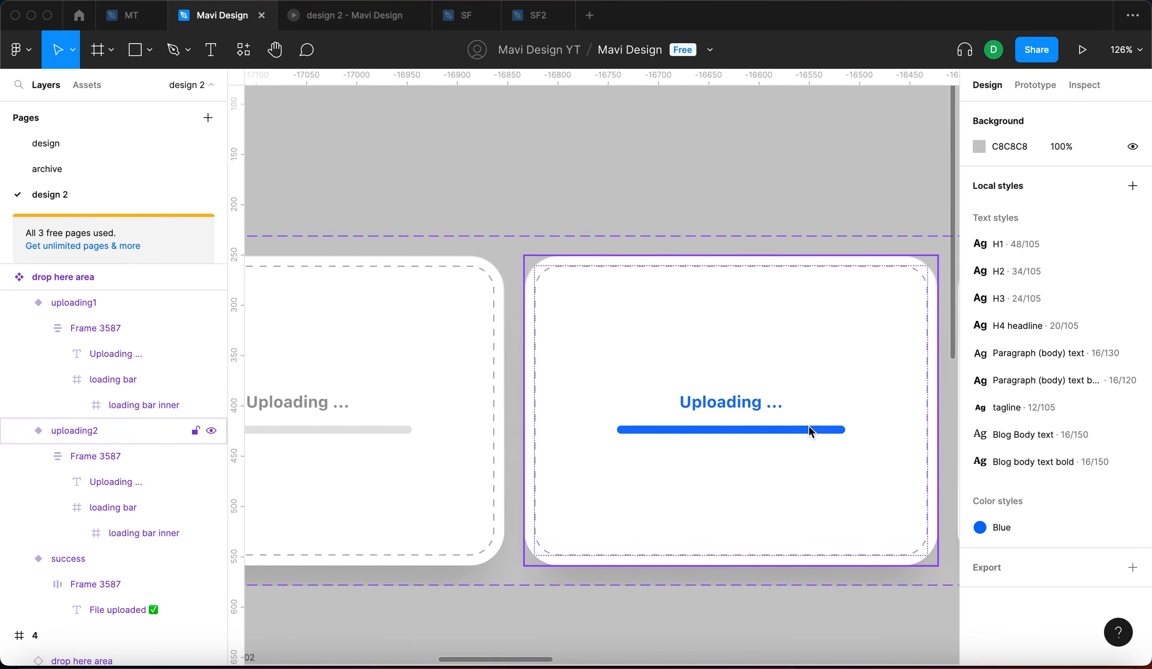
scroll(747, 424, down, 5)
scroll(533, 453, up, 5)
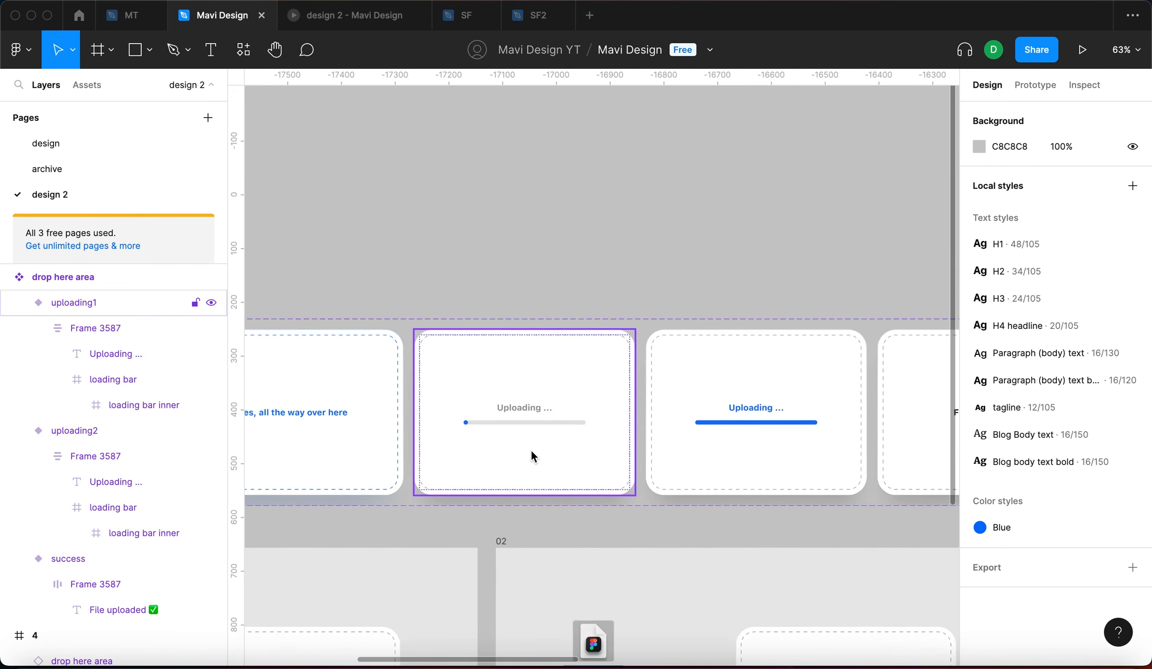
scroll(538, 343, down, 5)
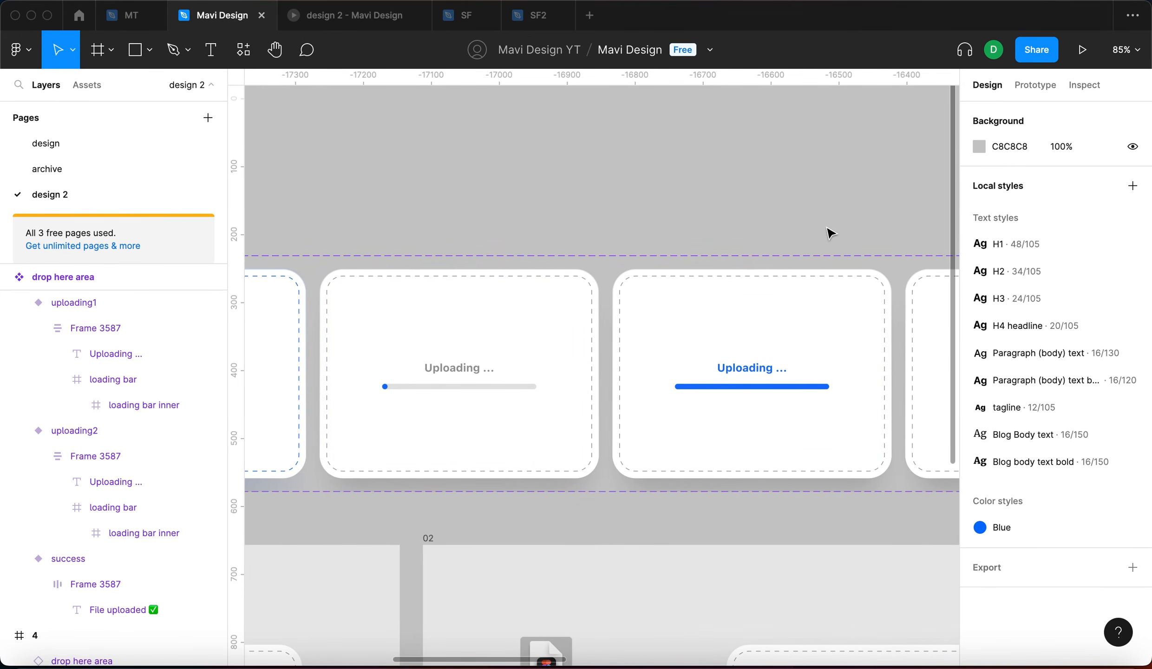
Step: Connect the uploading1 variant to the uploading2 variant with a prototype interaction
click(435, 380)
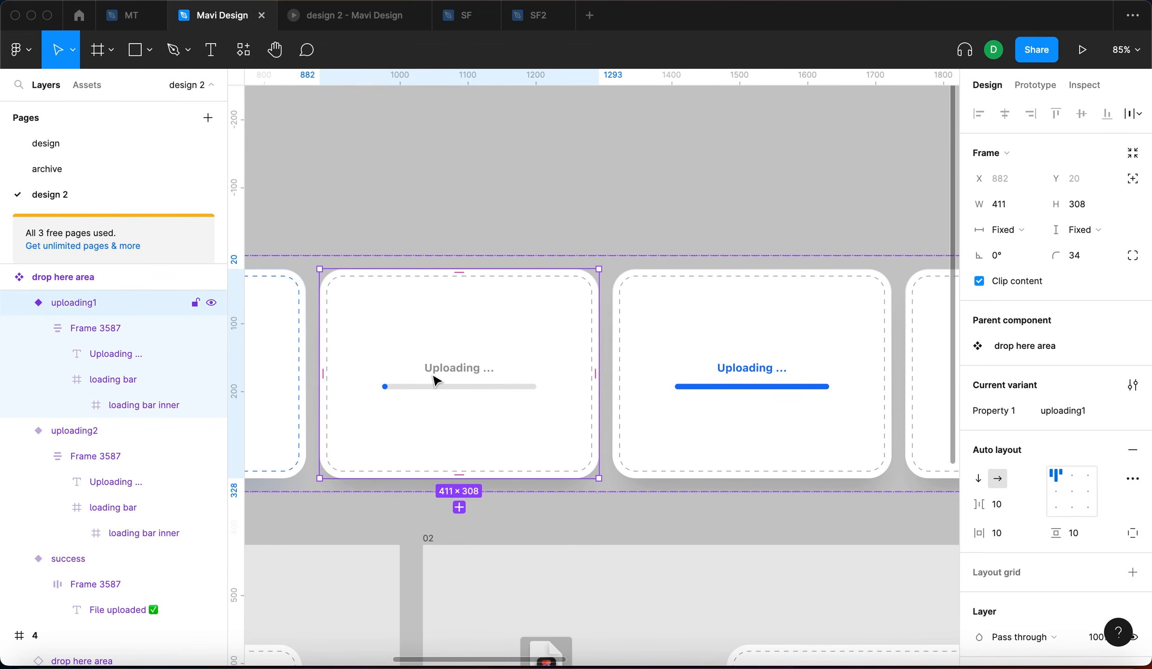
scroll(436, 380, left, 6)
scroll(436, 380, down, 5)
click(590, 264)
scroll(636, 363, up, 5)
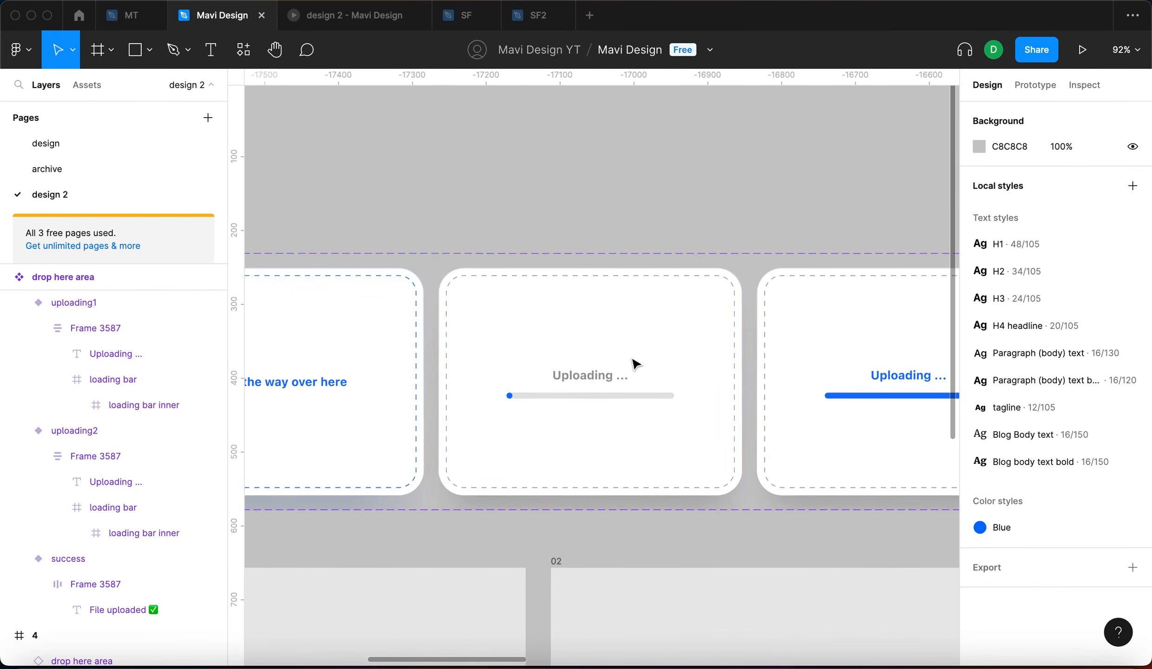
click(636, 363)
scroll(633, 362, right, 3)
scroll(632, 363, down, 2)
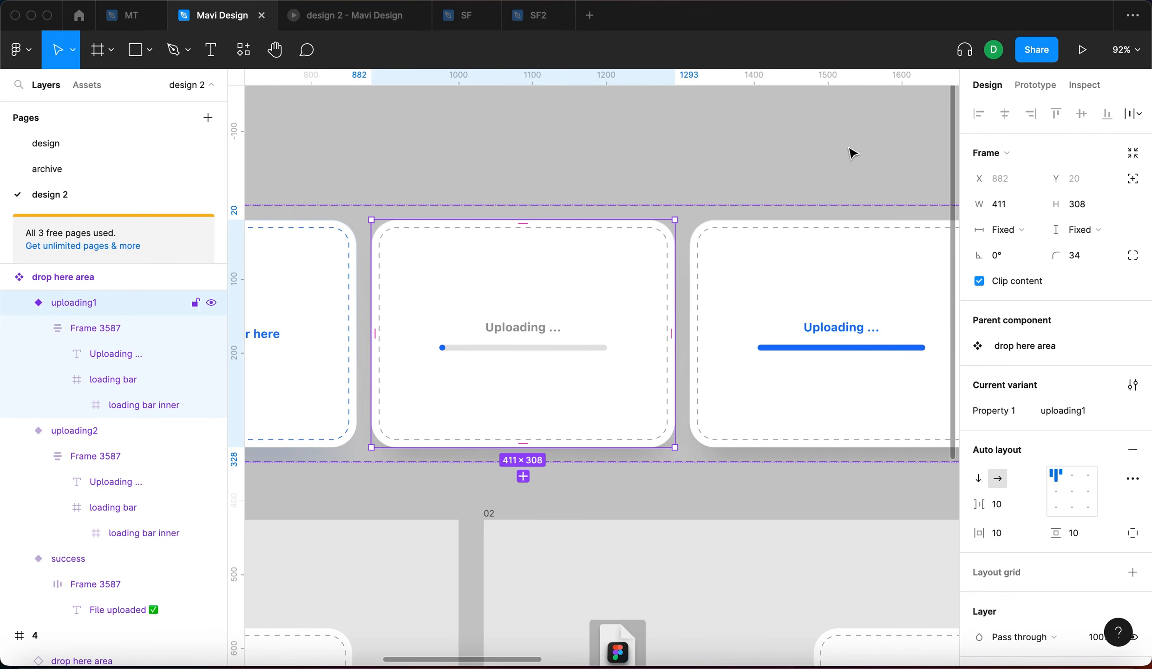
click(1035, 84)
drag(675, 333, 772, 286)
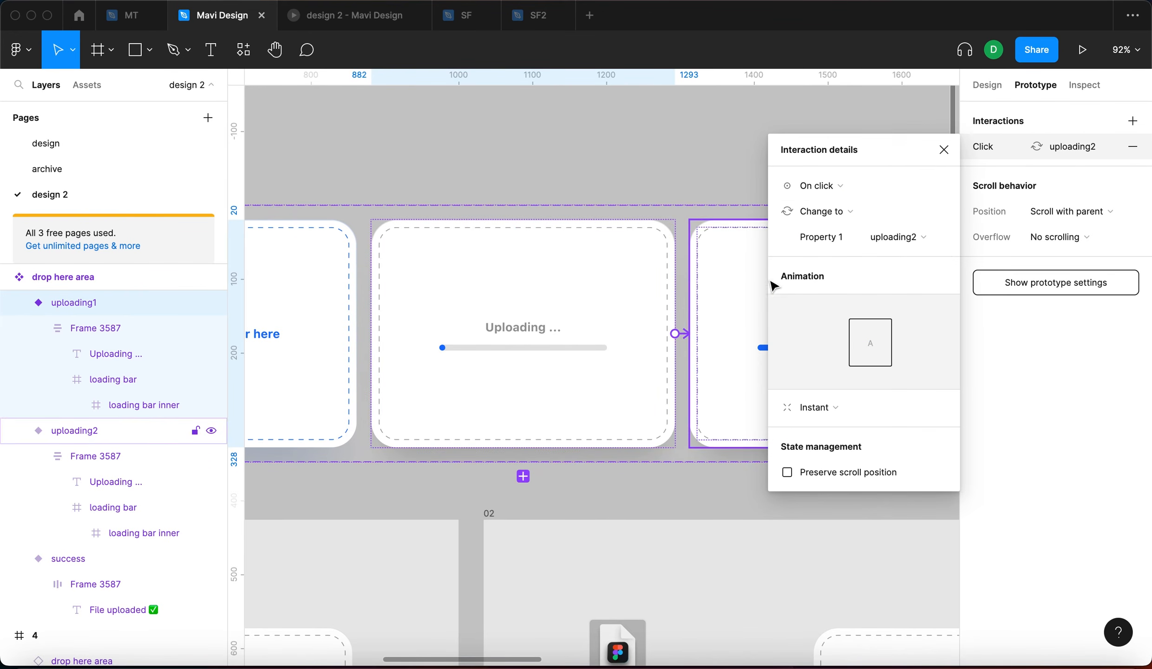
Step: Set the uploading1 interaction's trigger to After delay with a delay of 400 ms
click(836, 186)
click(859, 384)
click(907, 185)
text(400)
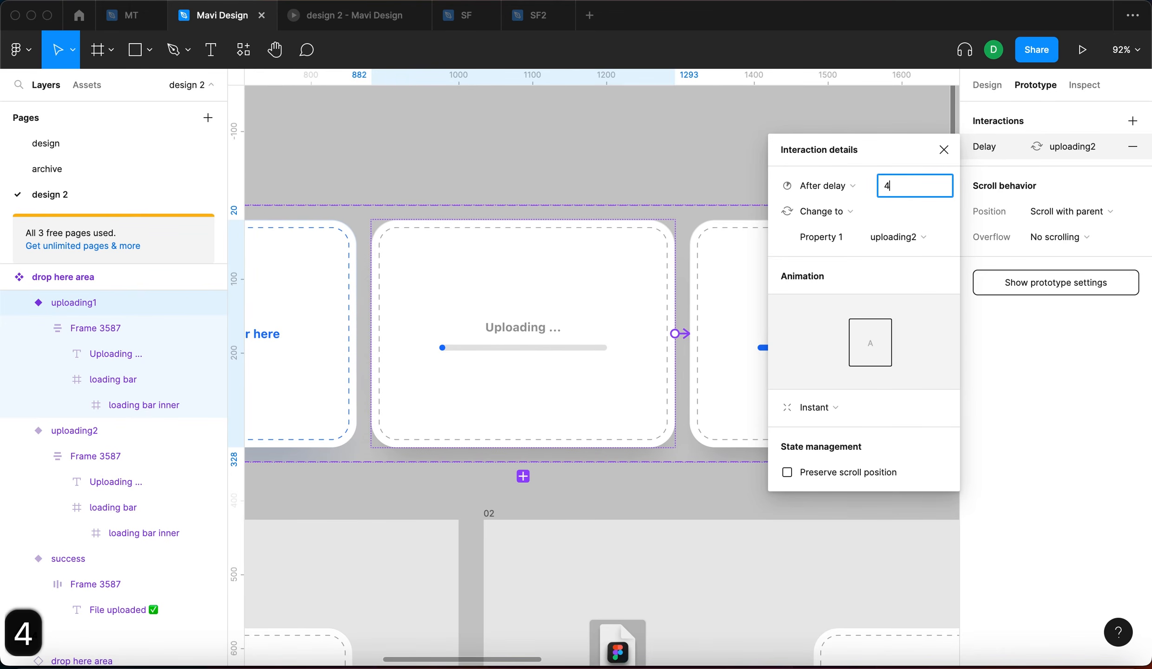
key(Return)
Step: Set the animation of the uploading1 to uploading2 interaction to Smart animate with a duration of 3000 ms
scroll(666, 331, right, 3)
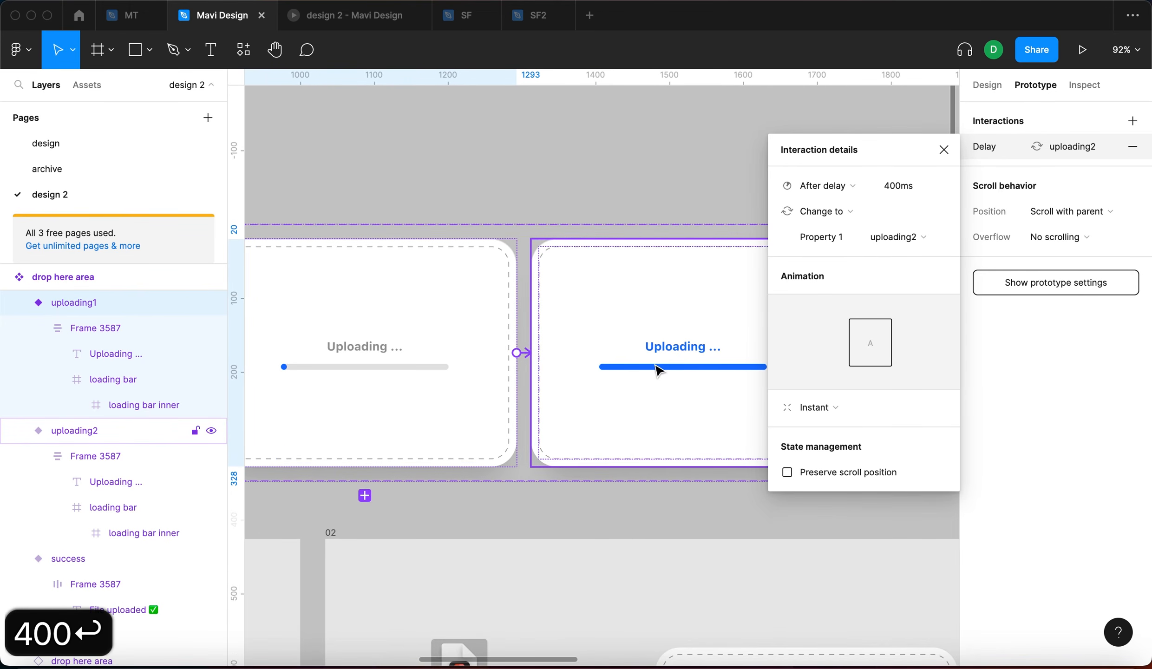
scroll(661, 368, right, 3)
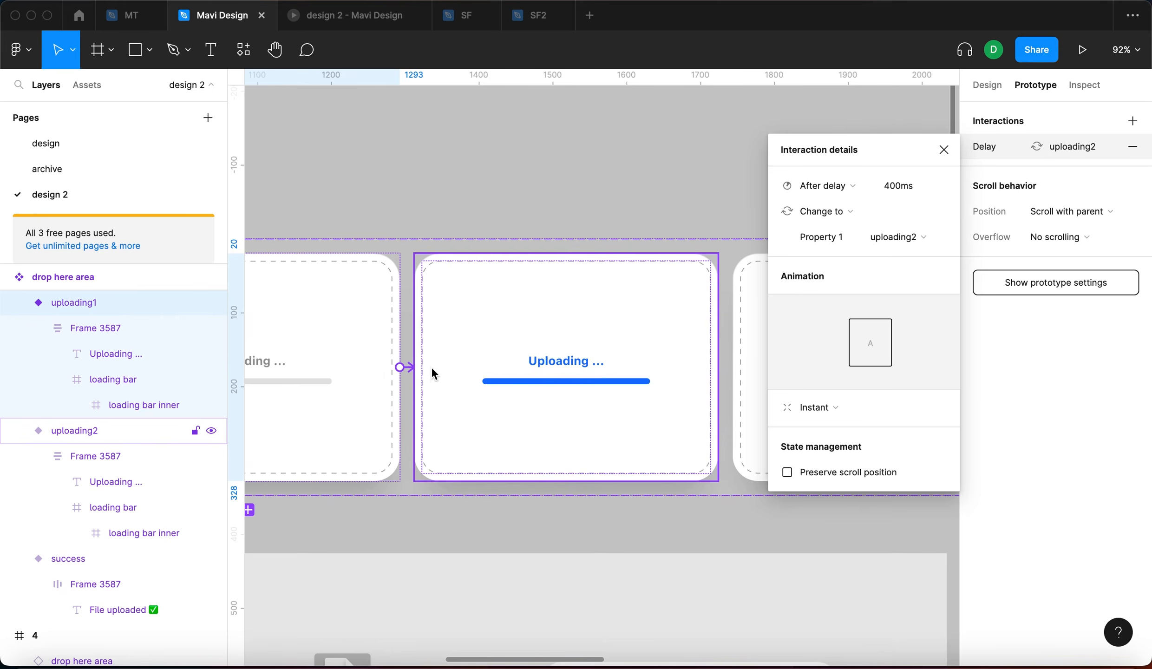
click(860, 413)
click(869, 447)
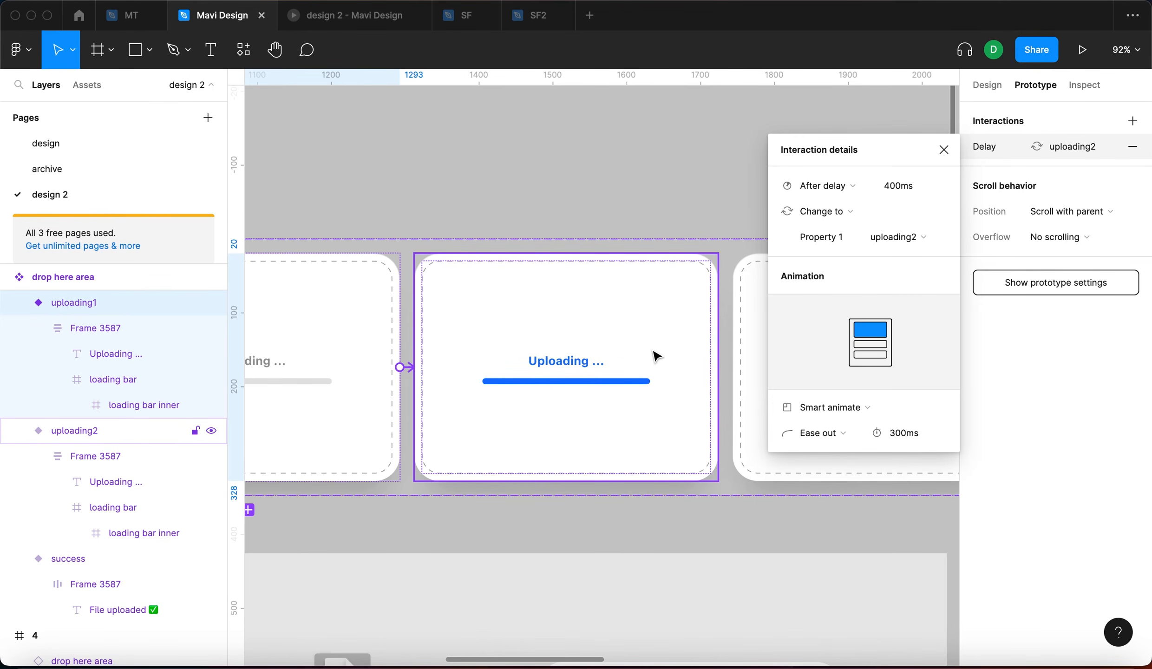
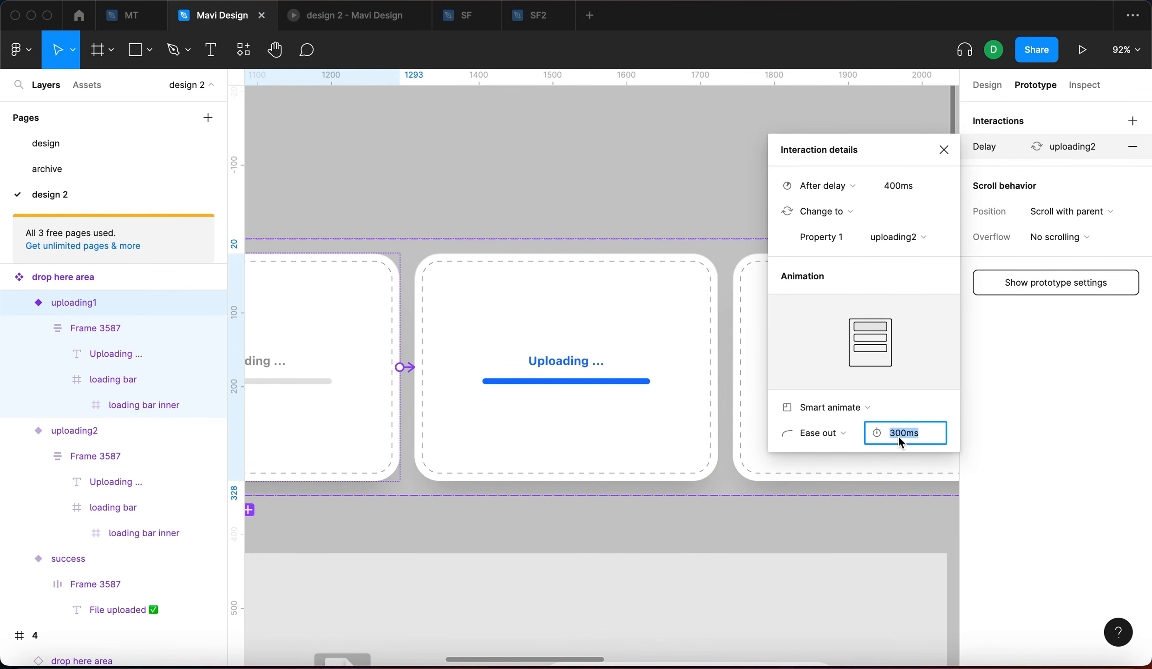
text(3000)
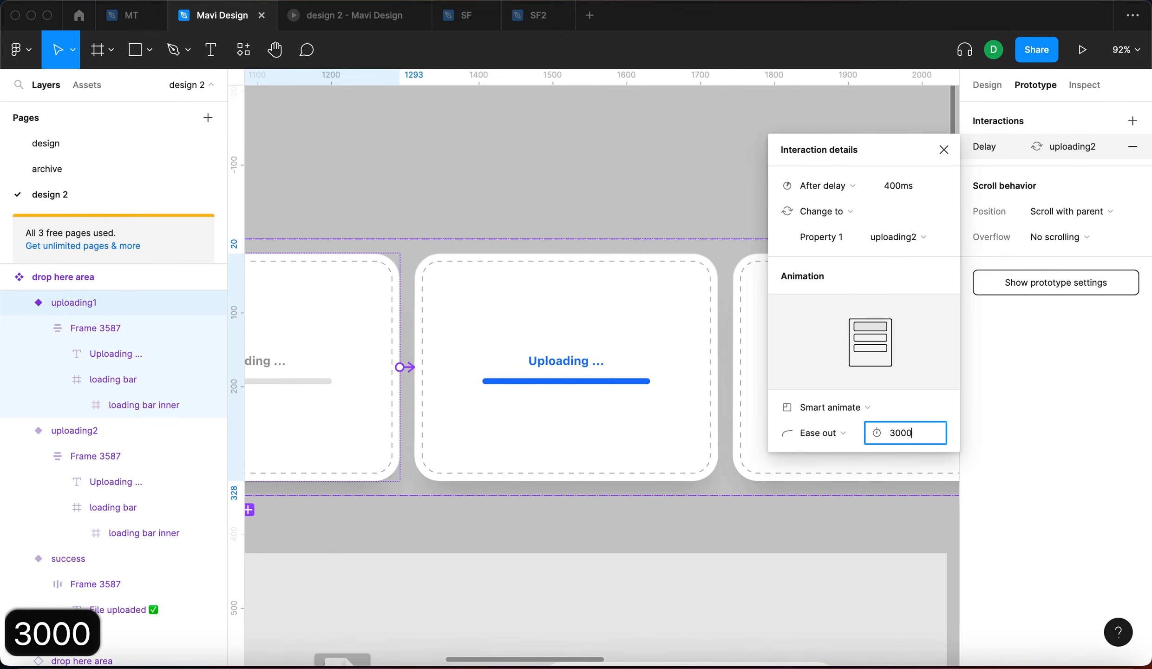
key(Return)
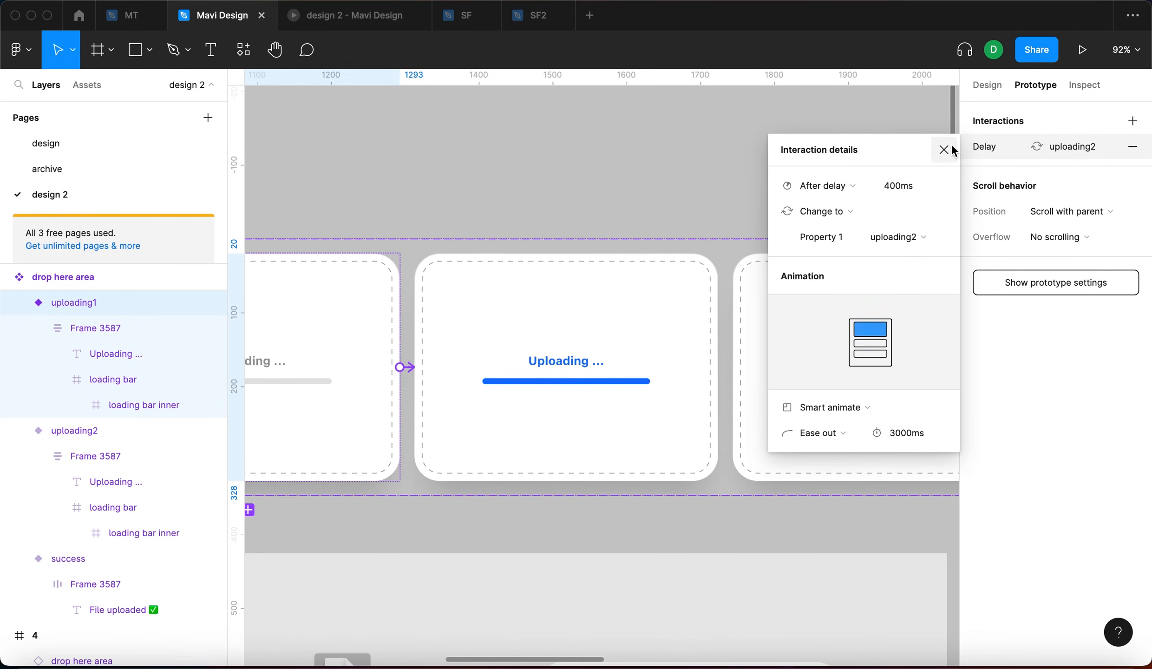
click(944, 149)
Step: Connect the uploading2 variant to the success variant with a prototype interaction
click(603, 291)
scroll(602, 290, right, 2)
scroll(603, 290, down, 1)
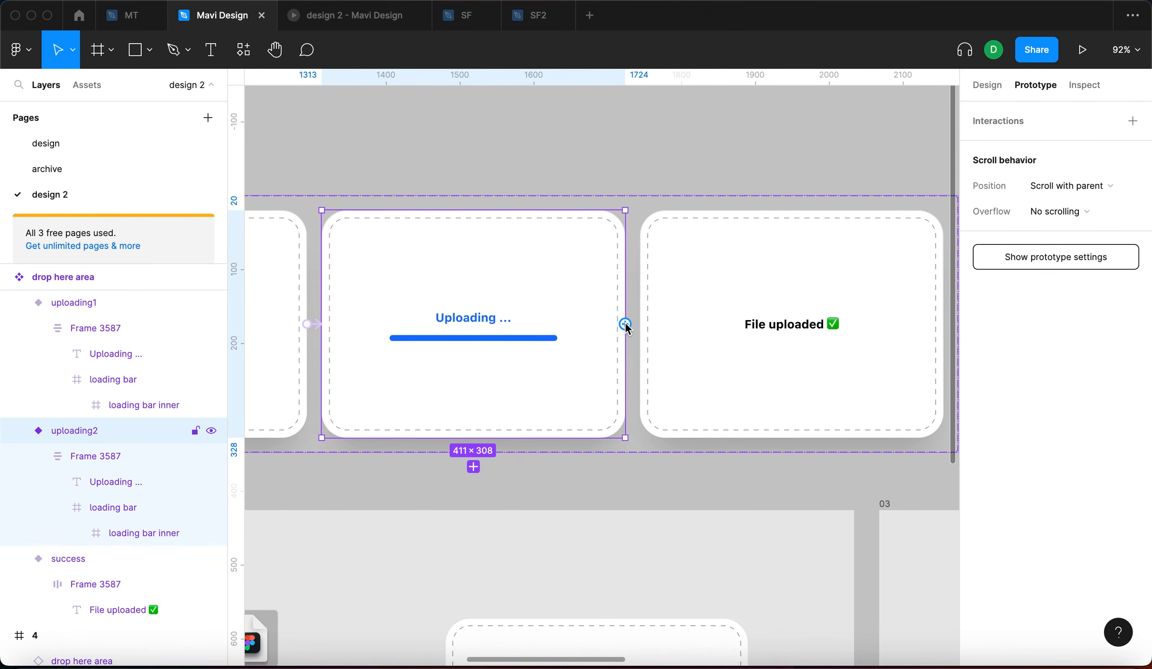
drag(625, 324, 683, 334)
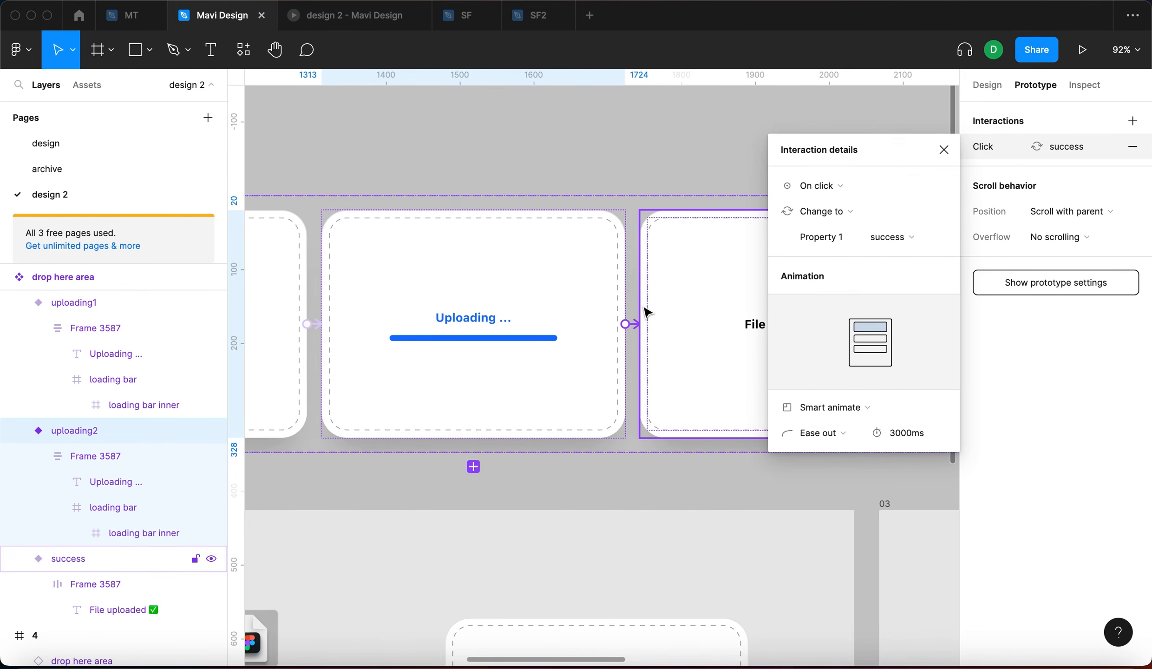
Step: Set the trigger of the uploading2 to success interaction to After delay with a delay of 300 ms
scroll(674, 298, right, 3)
click(836, 185)
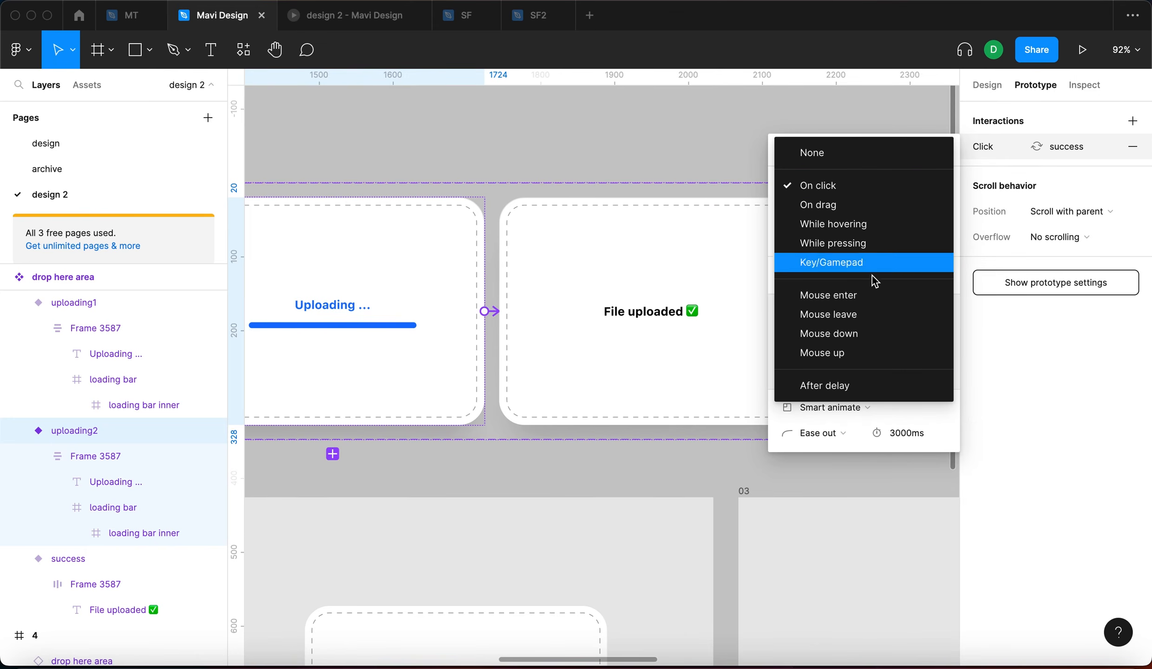
click(855, 395)
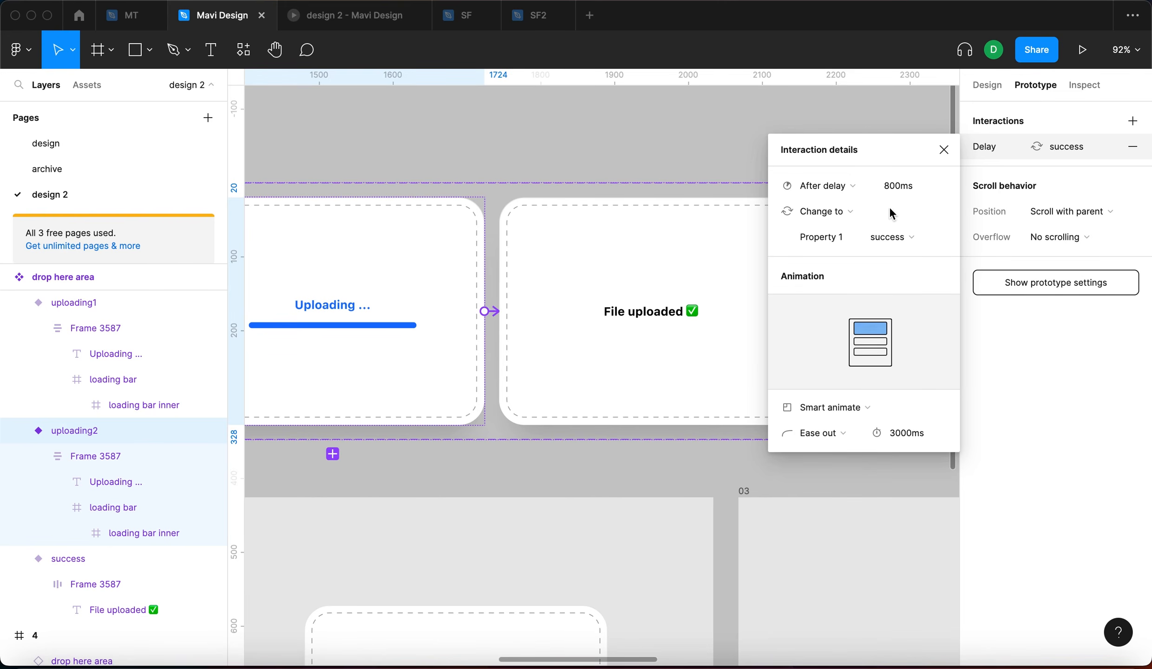
click(904, 191)
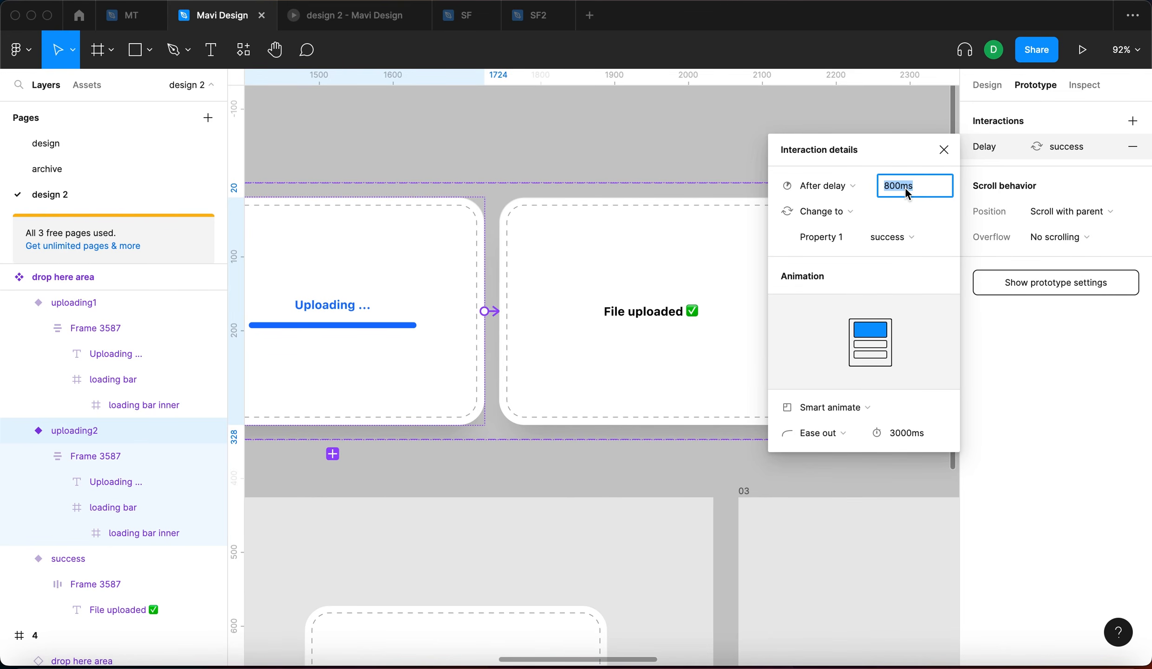
text(300)
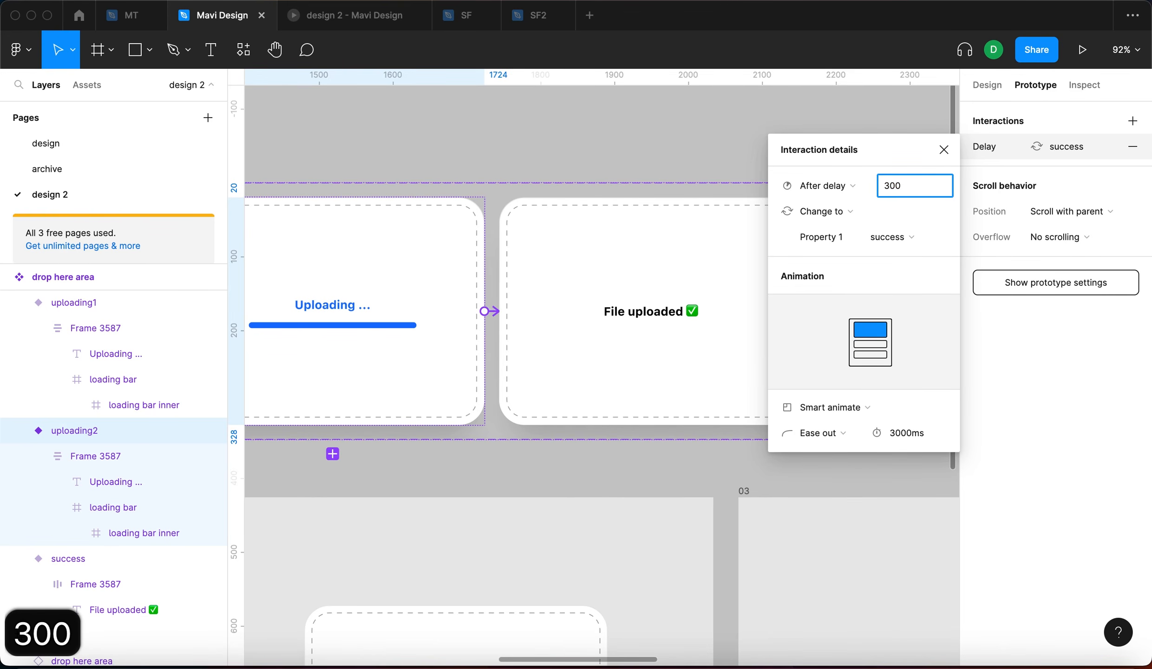
key(Return)
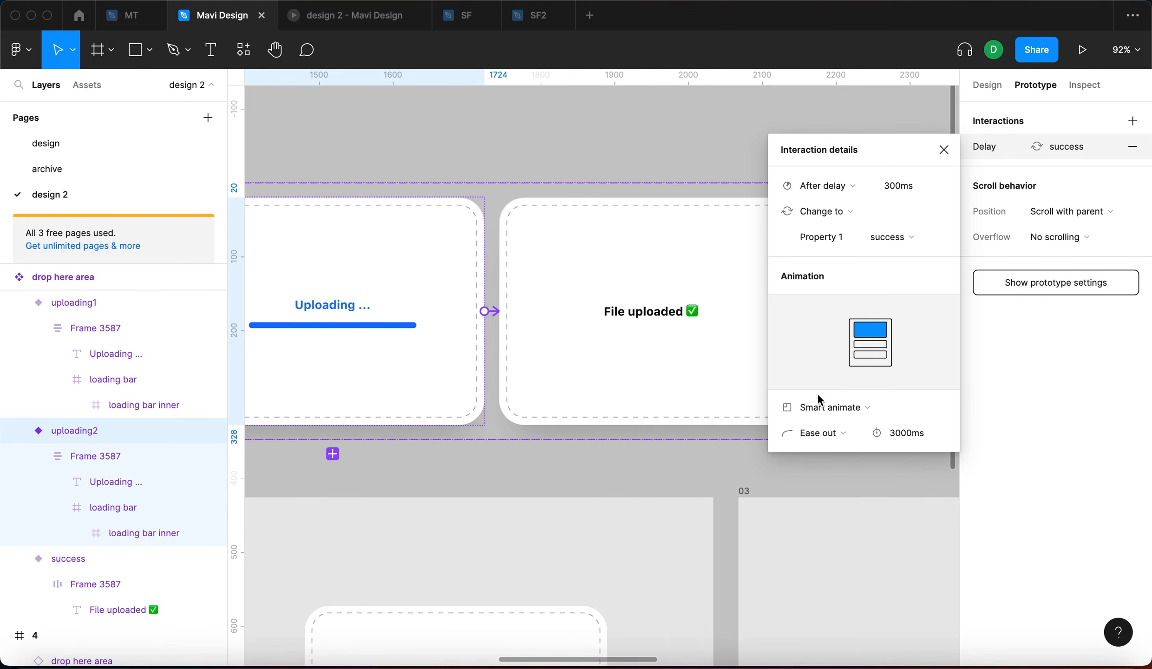
Step: Change the animation of the uploading2 to success interaction to Instant
click(862, 408)
click(849, 368)
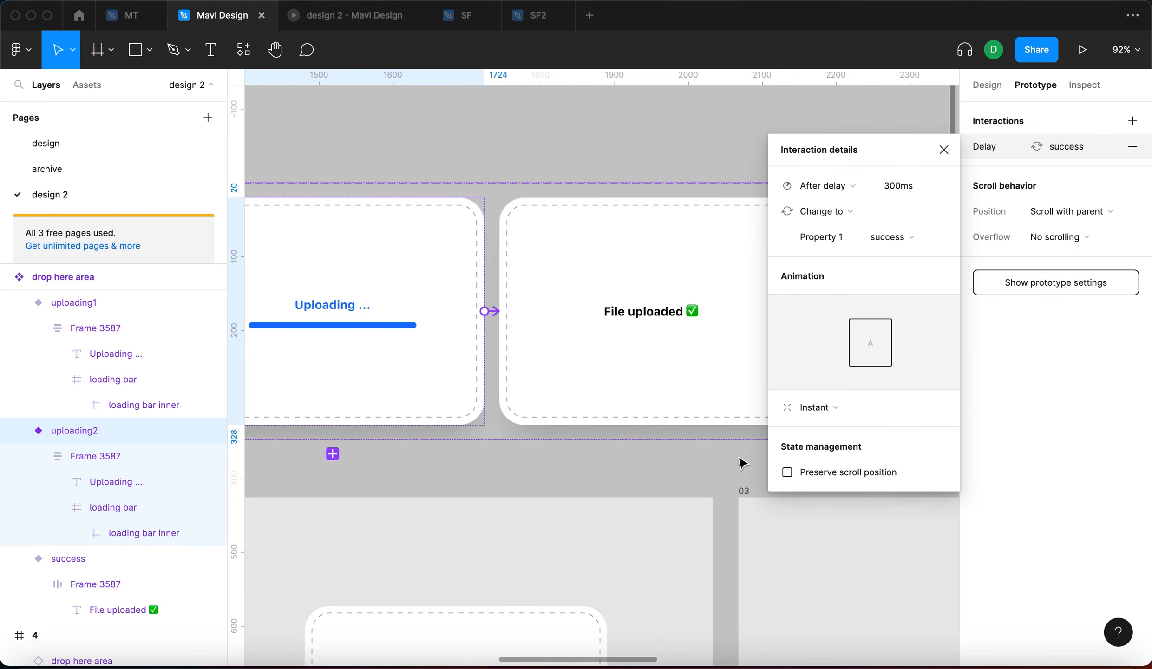
click(938, 157)
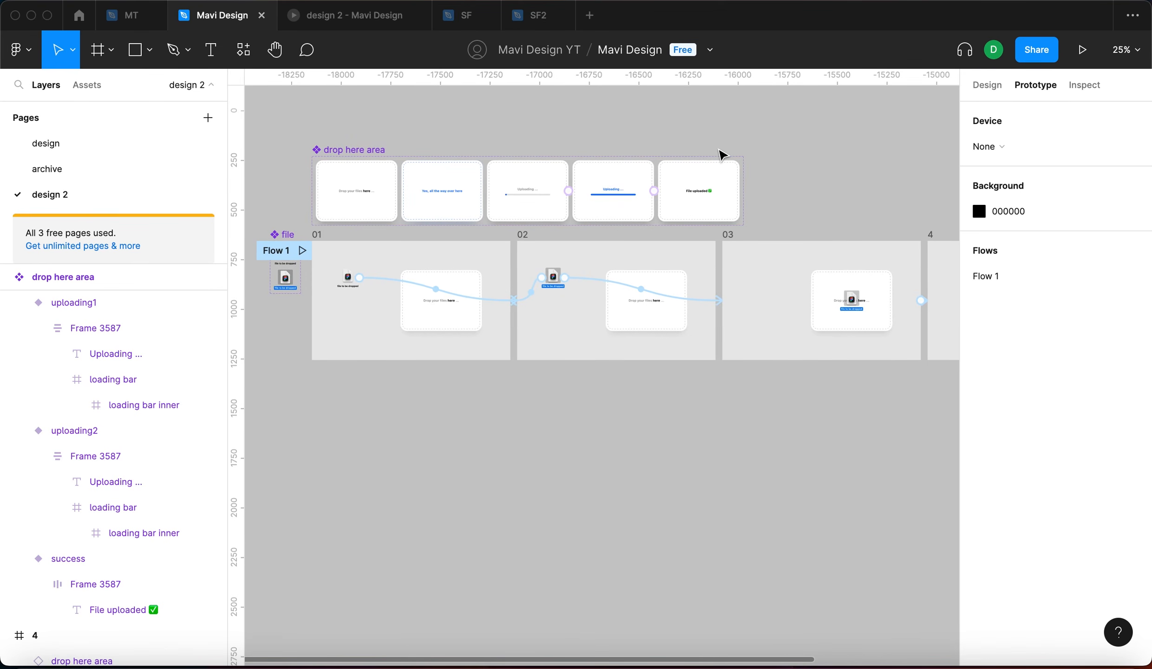
Step: Examine the prototype interaction leading from frame 03 to frame 4, including its trigger, delay and animation
scroll(722, 448, right, 5)
scroll(813, 404, right, 3)
scroll(645, 296, up, 5)
click(688, 277)
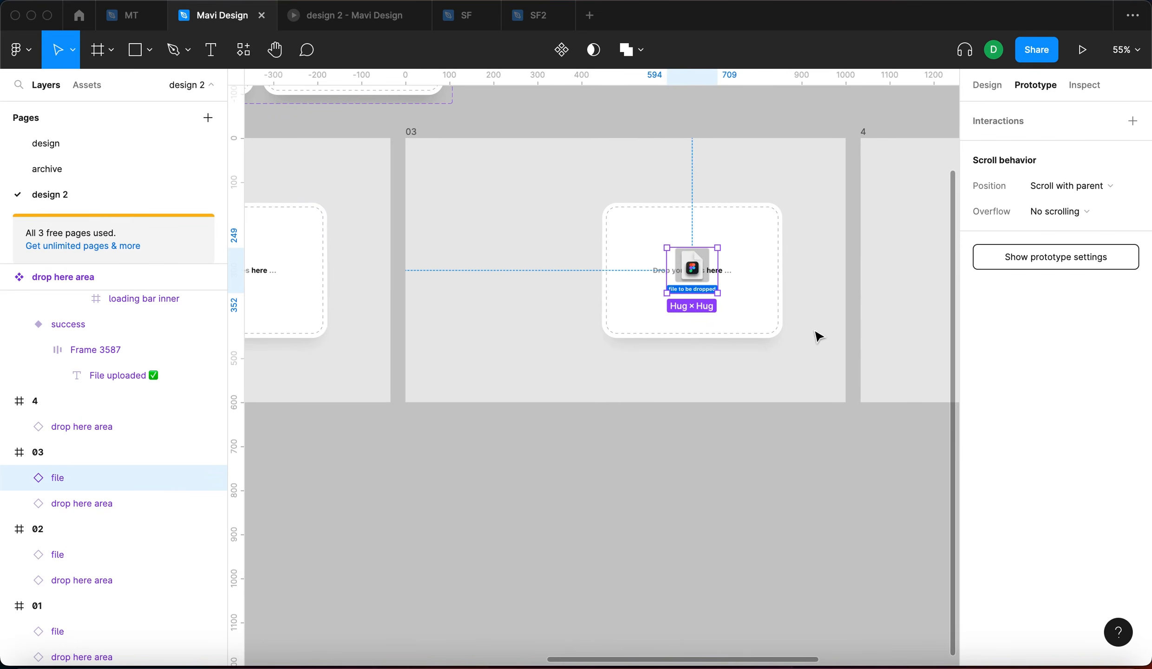
scroll(660, 265, right, 2)
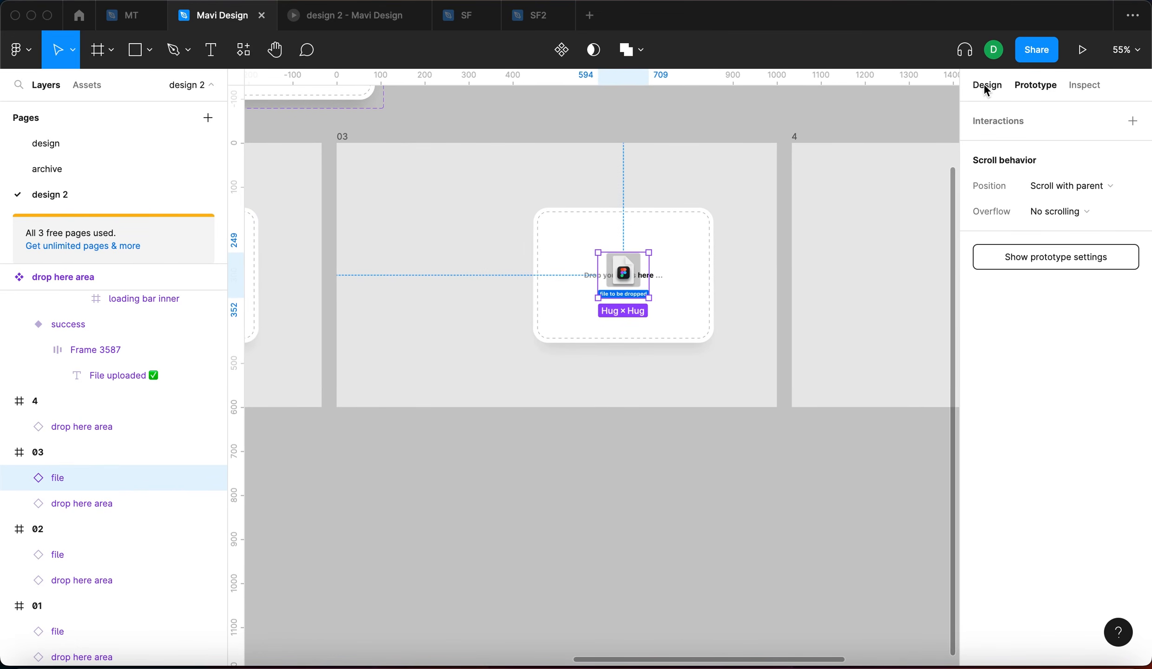
click(342, 137)
click(791, 276)
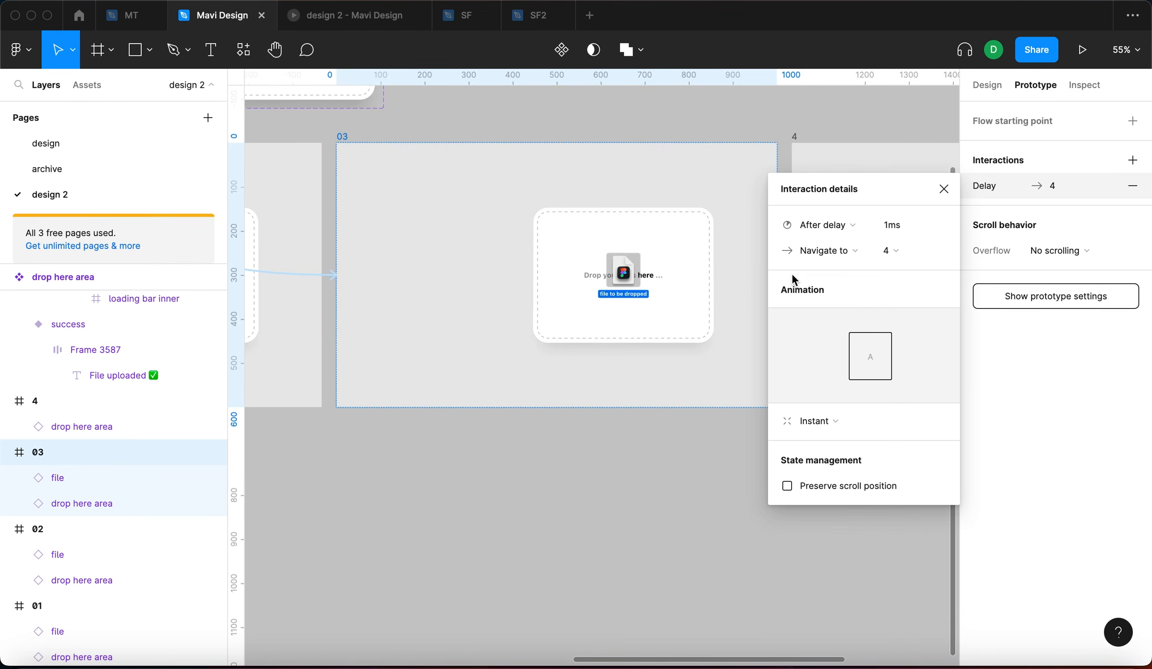
scroll(747, 307, right, 1)
scroll(750, 311, right, 3)
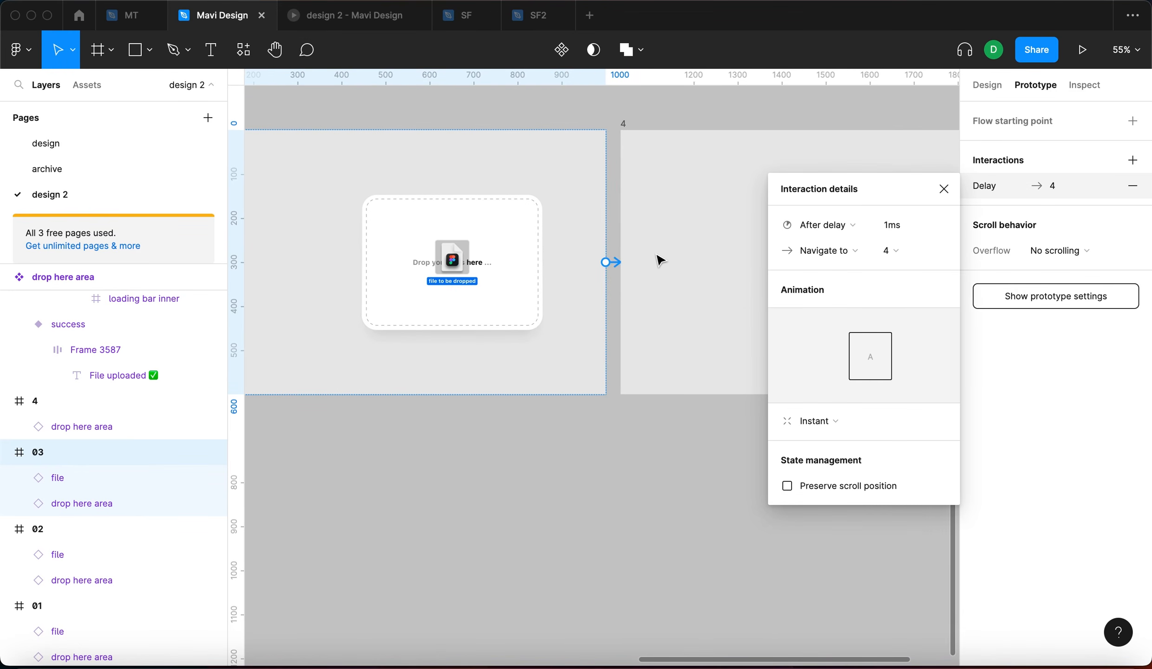
scroll(660, 259, right, 5)
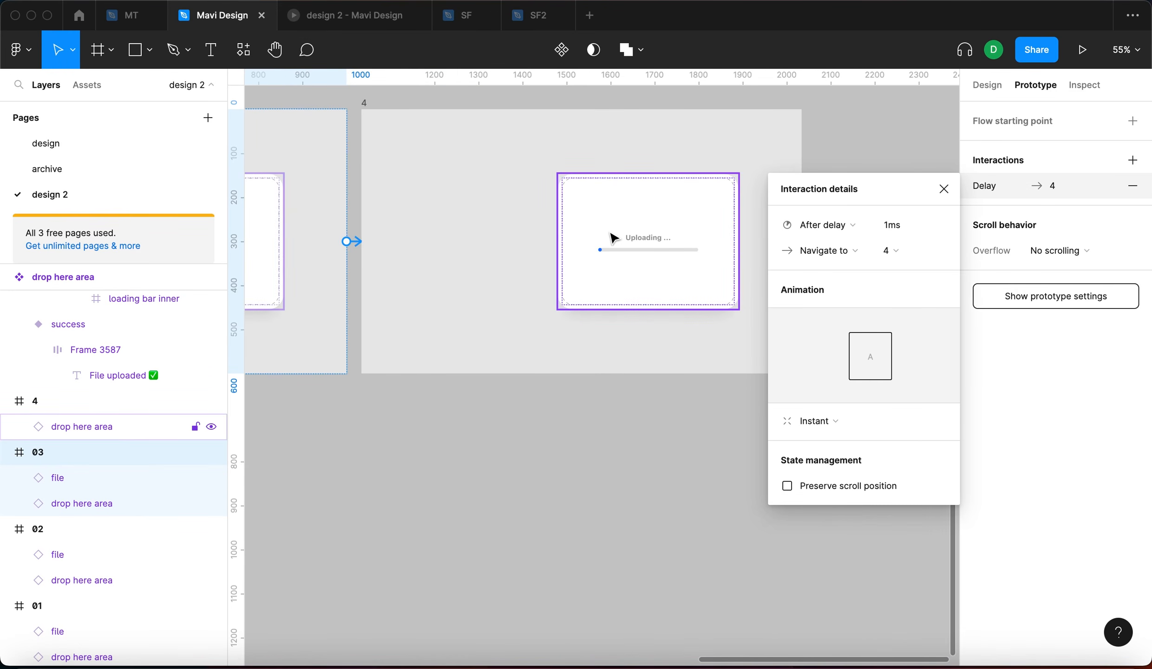
scroll(586, 248, down, 3)
Step: Check which variant frame 4's drop here area instance uses and compare it with the variants in the component set
click(628, 248)
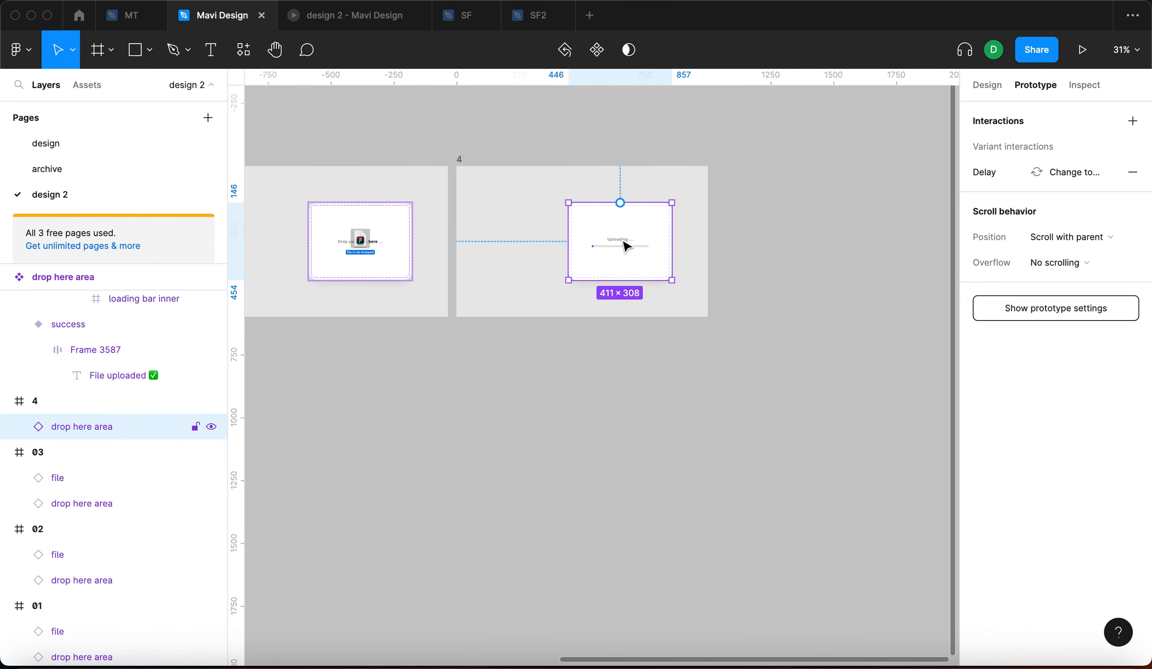
click(978, 91)
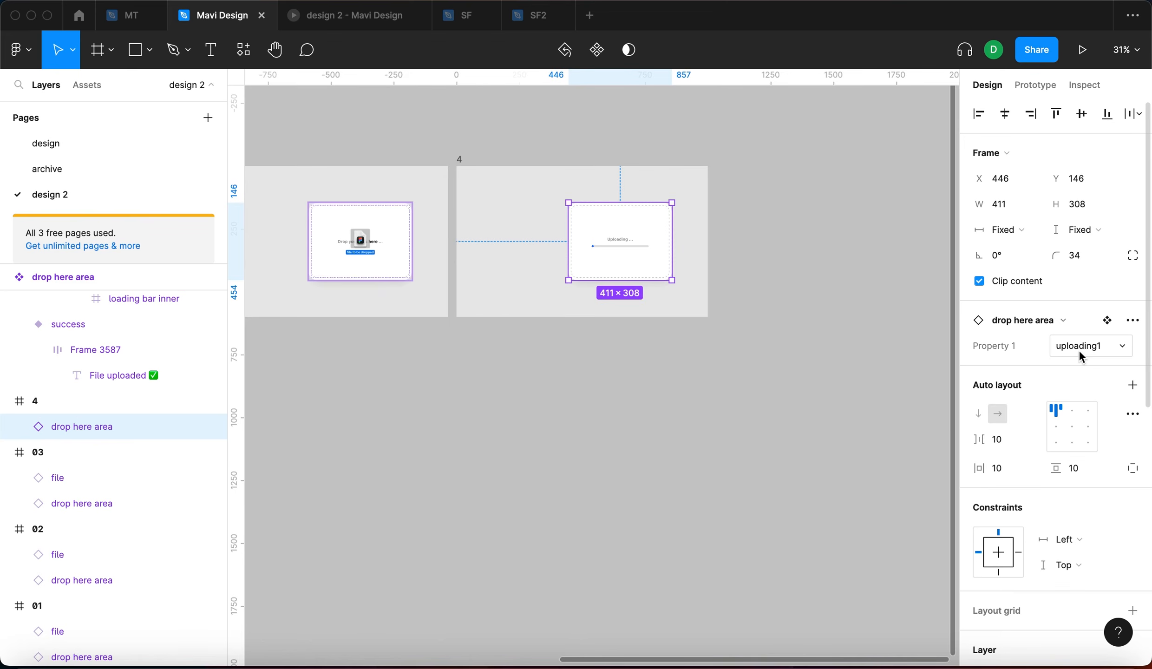
scroll(753, 225, up, 2)
scroll(754, 225, left, 2)
scroll(753, 226, up, 8)
scroll(753, 226, left, 15)
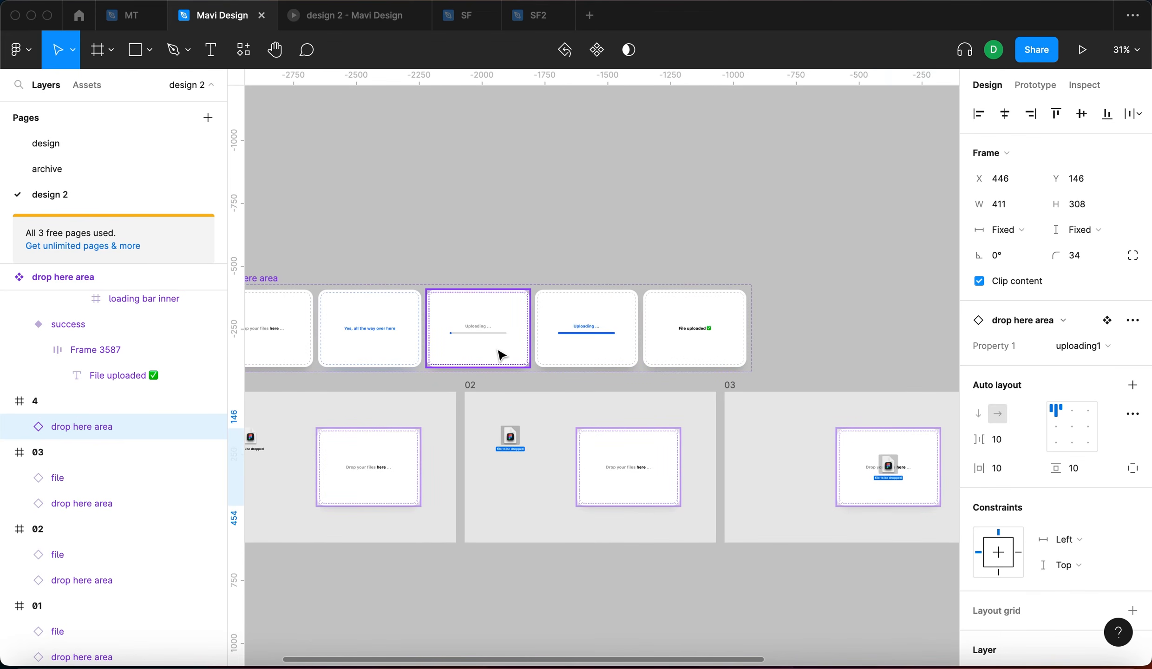
scroll(641, 473, down, 1)
scroll(640, 473, right, 10)
click(820, 319)
scroll(700, 481, down, 3)
scroll(699, 481, right, 9)
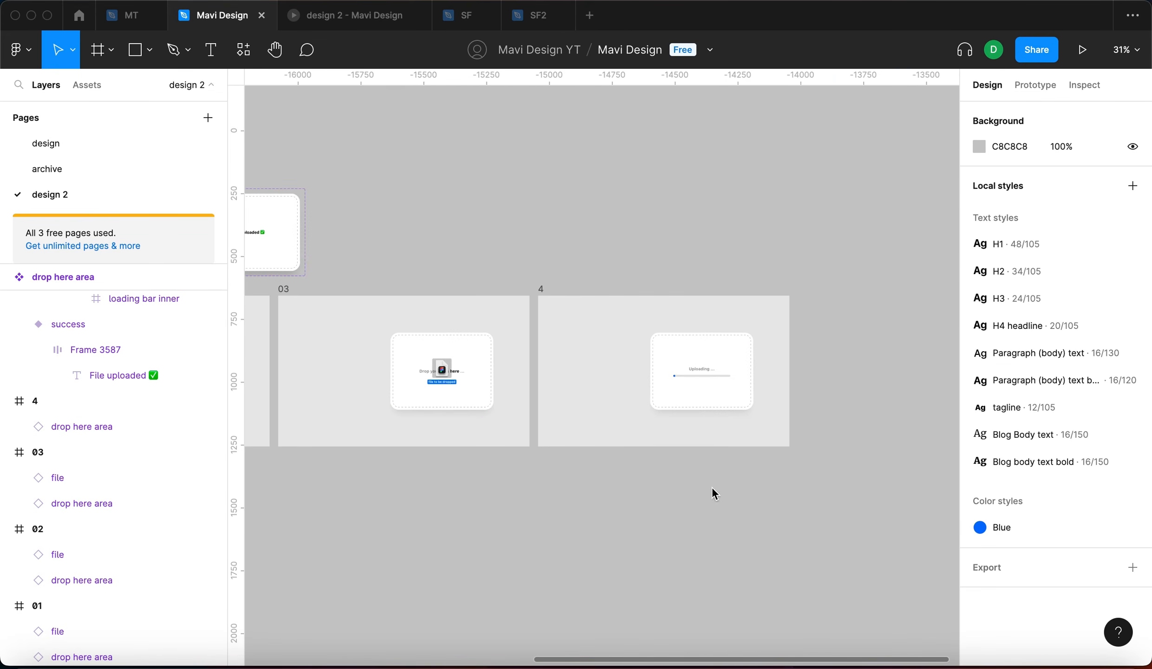
click(703, 386)
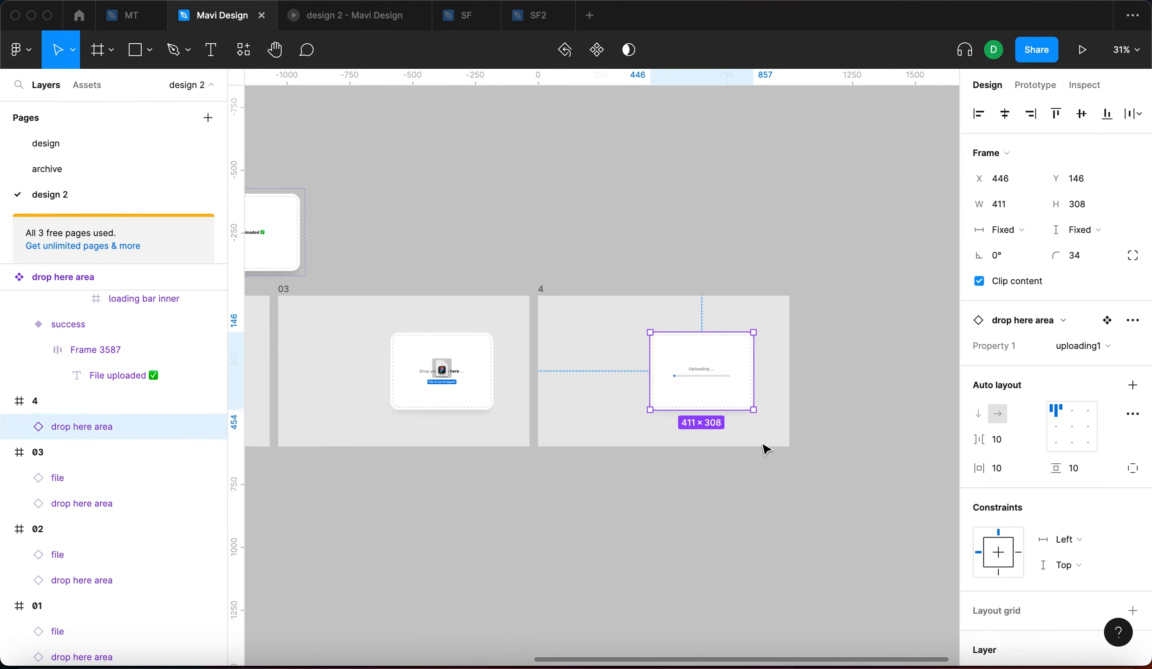
scroll(734, 429, left, 10)
scroll(734, 429, up, 2)
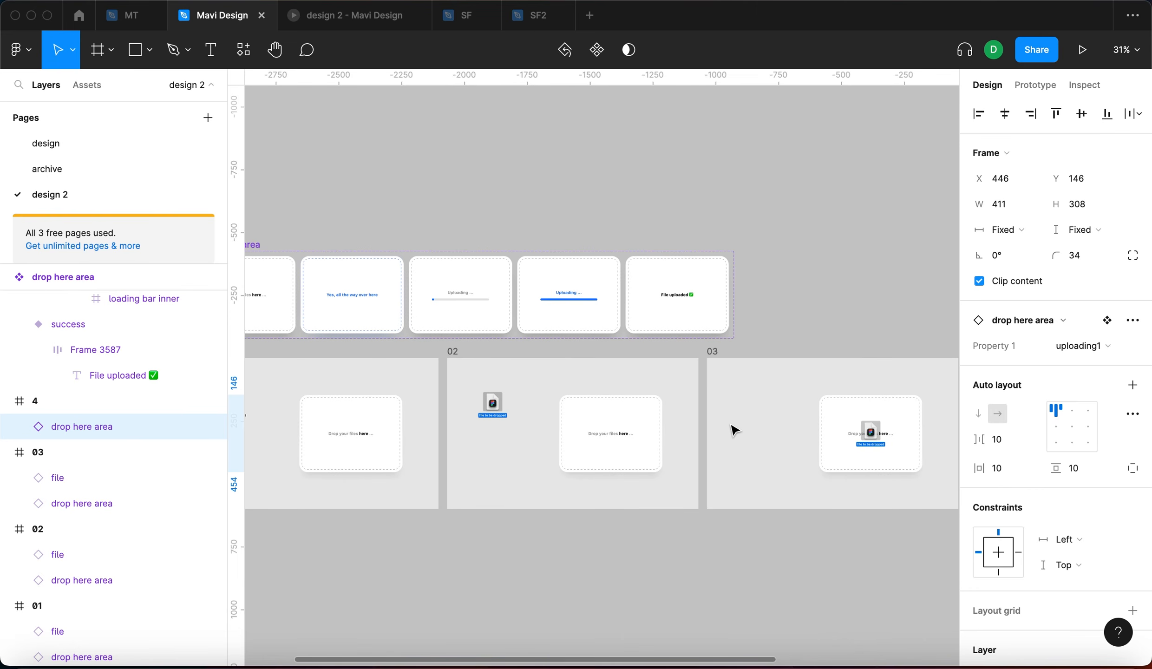
click(630, 207)
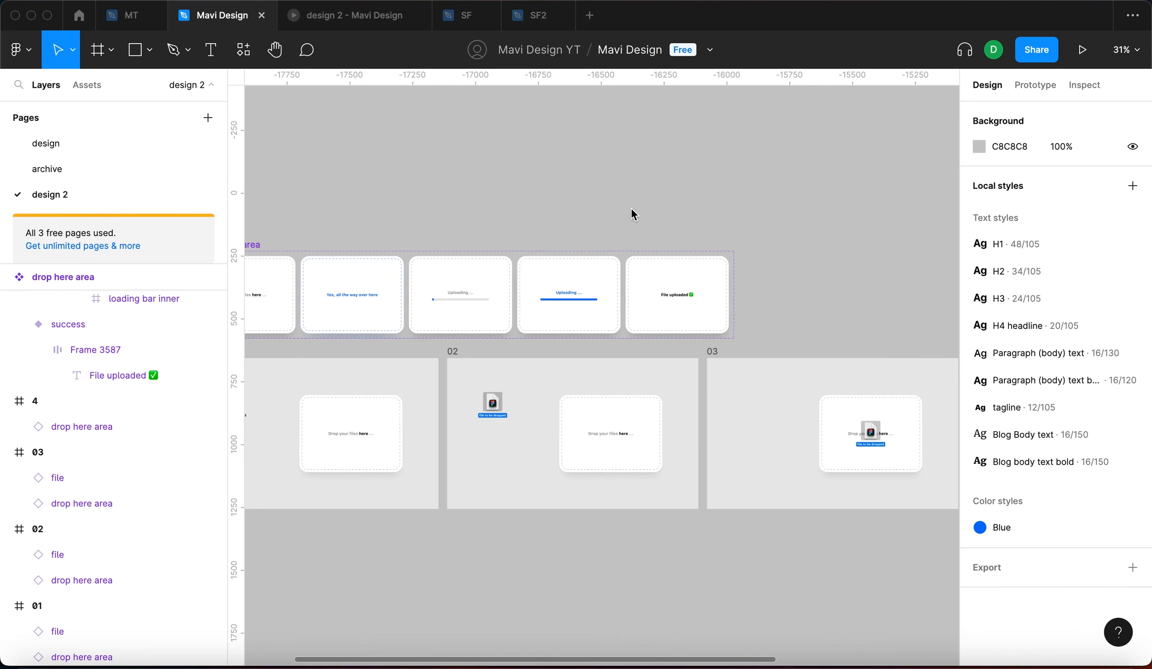
drag(460, 285, 828, 360)
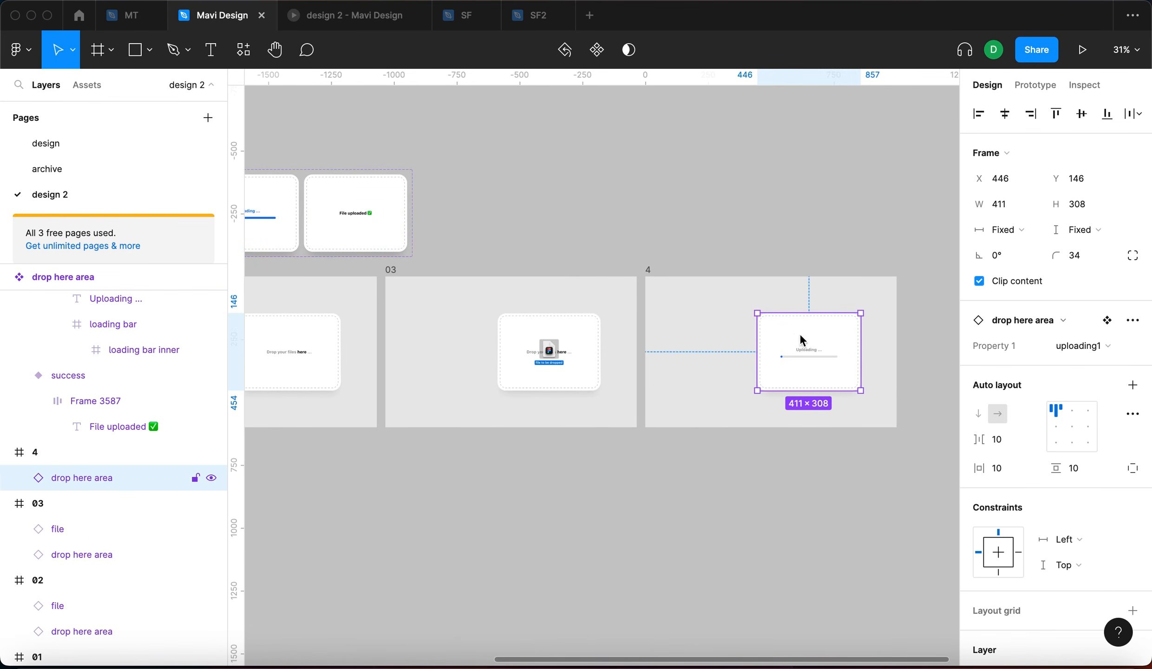
click(679, 193)
scroll(681, 192, down, 3)
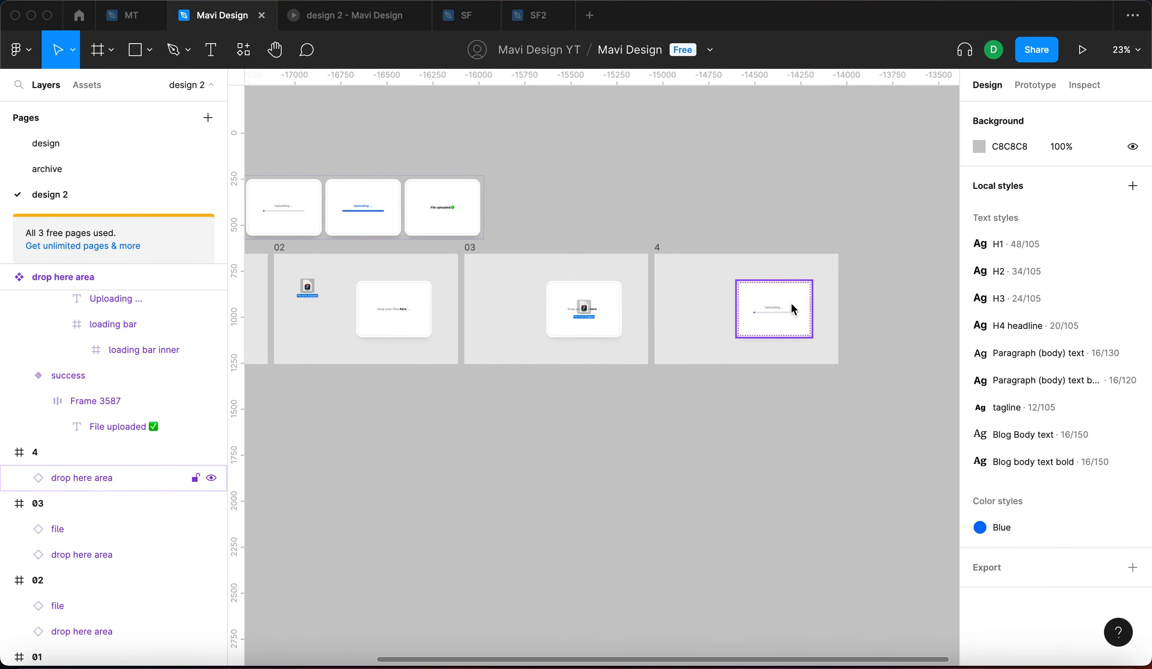
Step: Switch the drop here area instance in frame 4 to the uploading2 variant
click(778, 306)
scroll(778, 309, up, 5)
click(1082, 345)
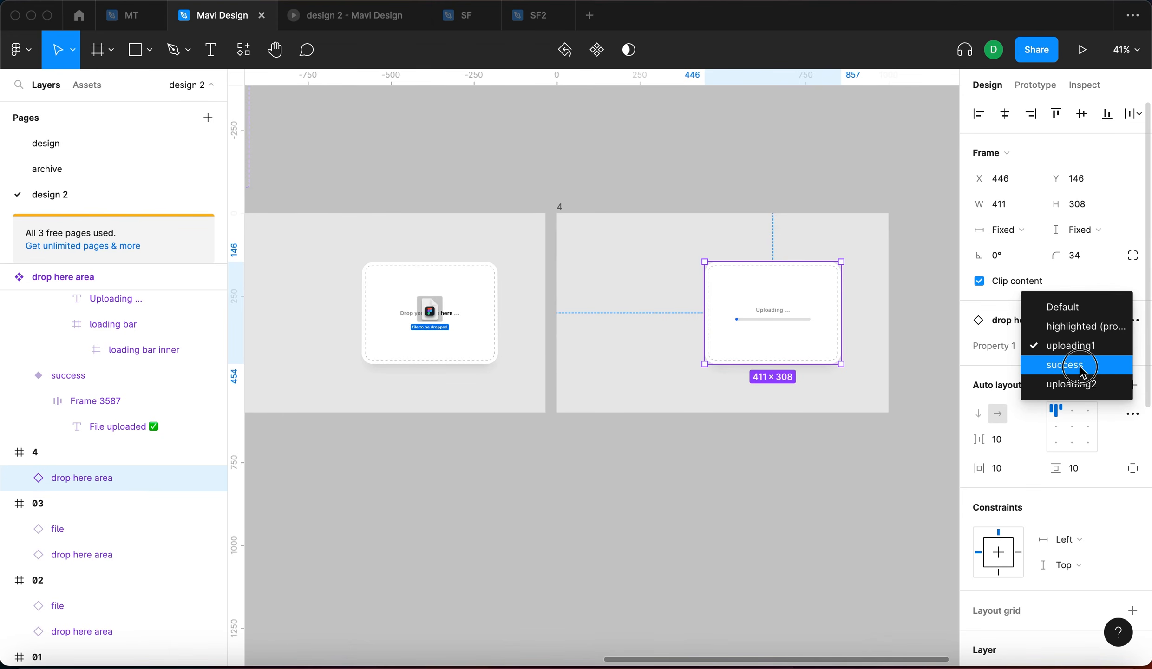
click(1078, 384)
click(818, 437)
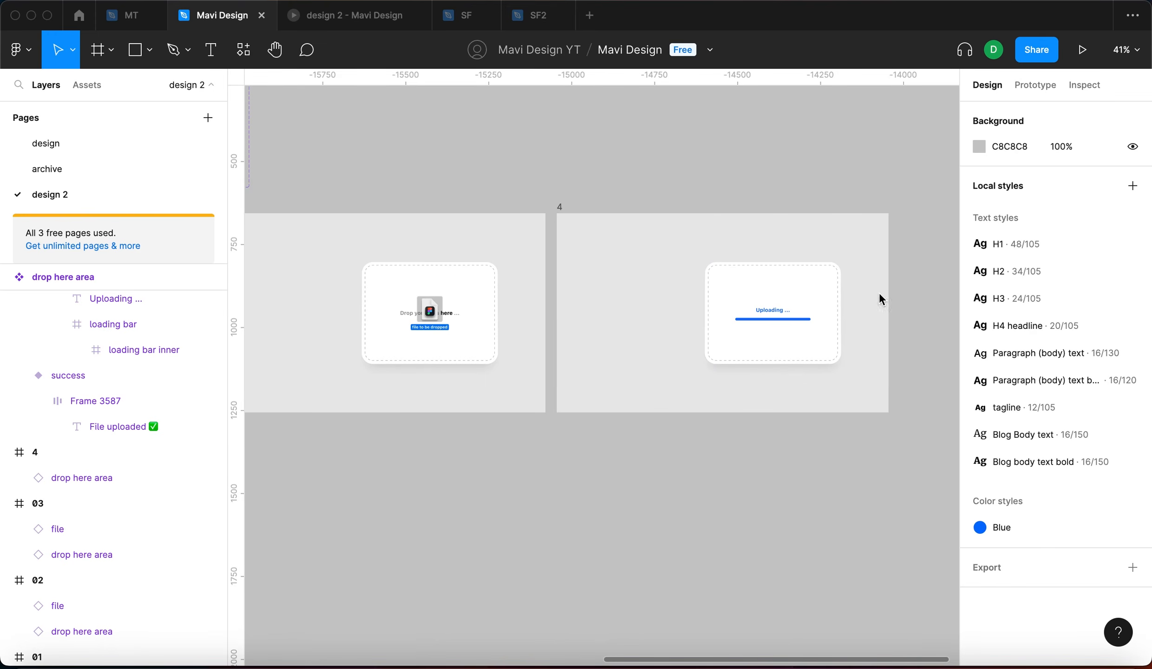
Step: Switch the drop here area instance in frame 4 to the success variant
click(559, 207)
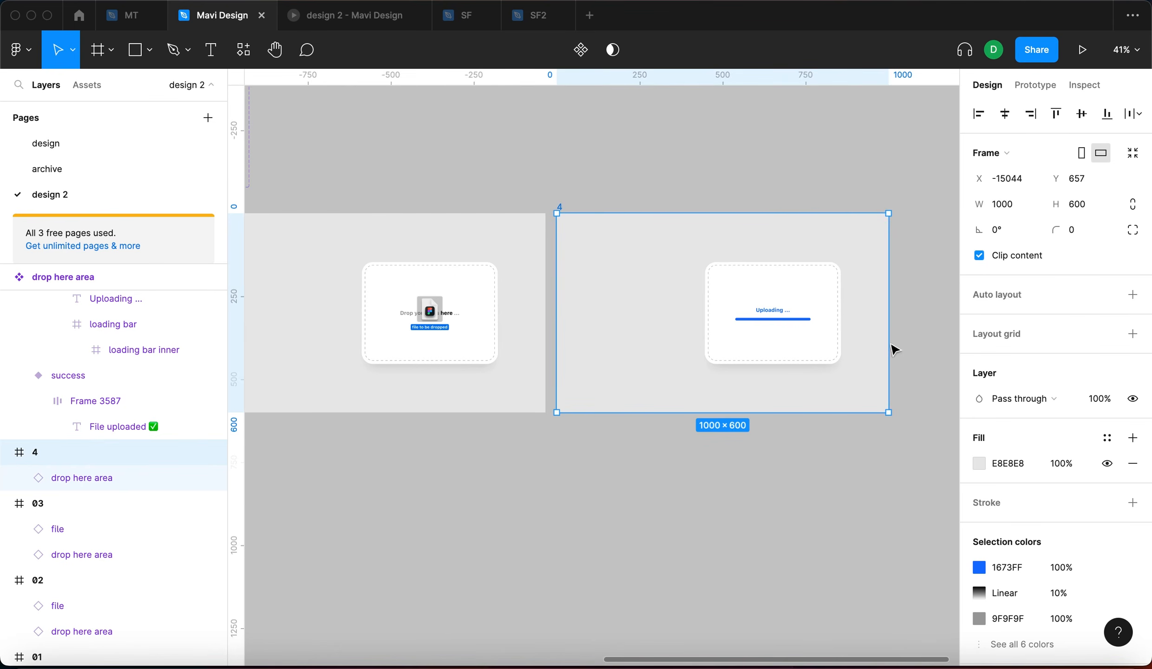
click(762, 204)
click(784, 332)
click(1092, 344)
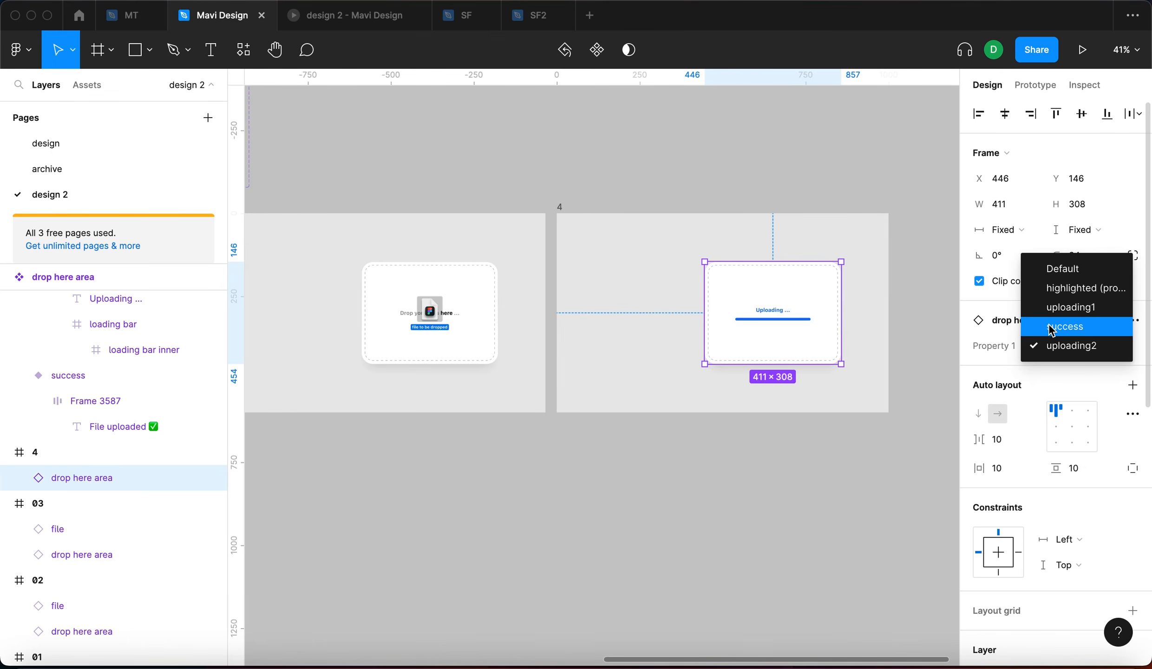
click(1063, 326)
click(784, 154)
scroll(784, 155, down, 5)
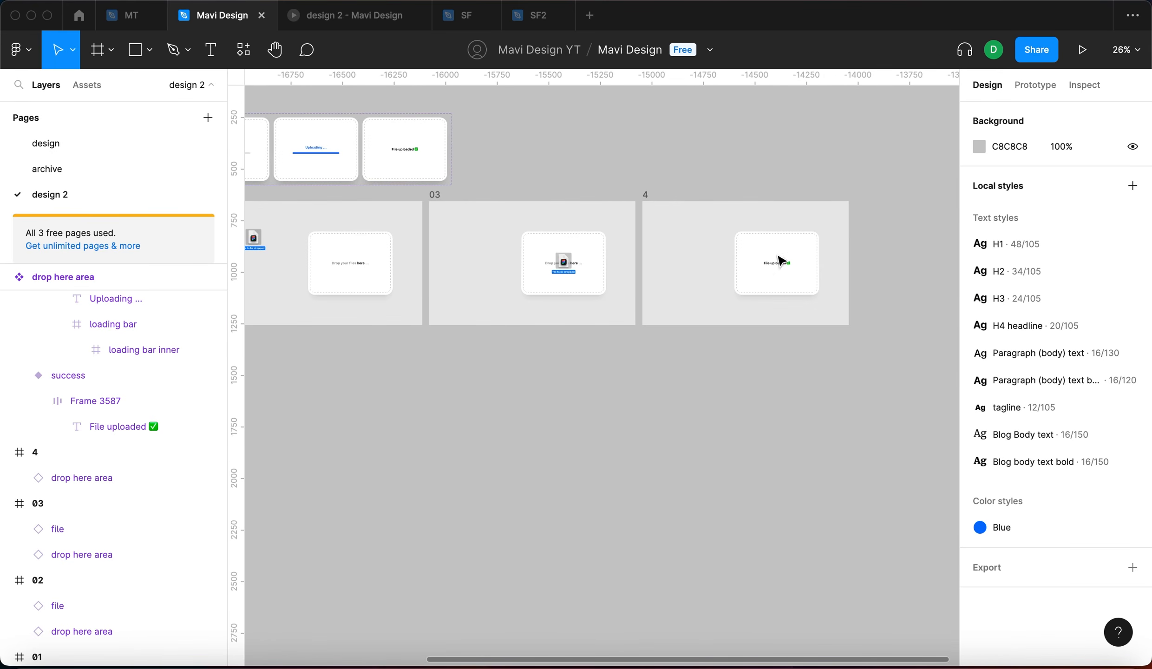
Step: Switch the drop here area instance in frame 4 to the uploading1 variant
scroll(780, 293, up, 10)
scroll(843, 291, down, 5)
click(824, 245)
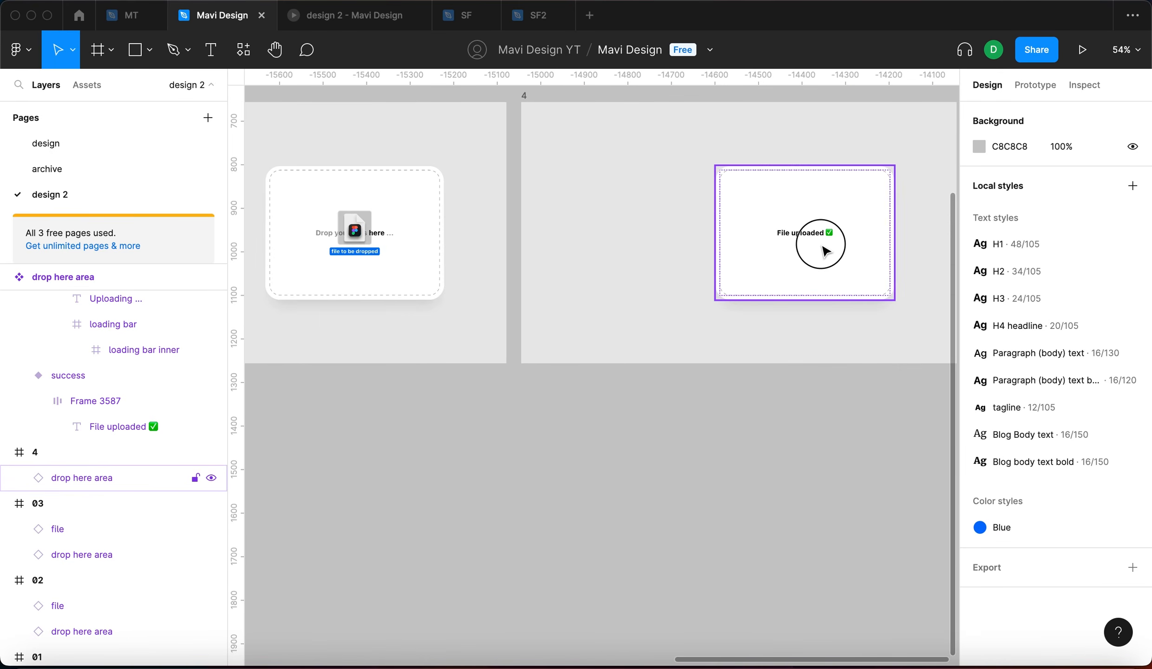
click(1093, 347)
click(1090, 328)
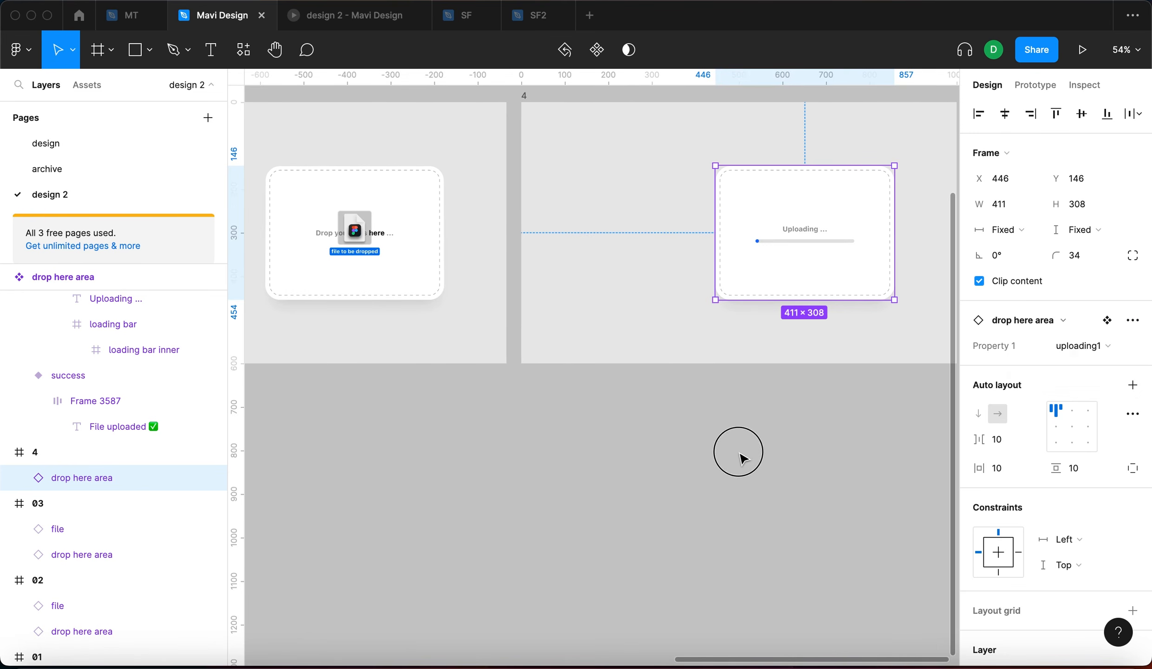
click(741, 455)
scroll(740, 455, down, 6)
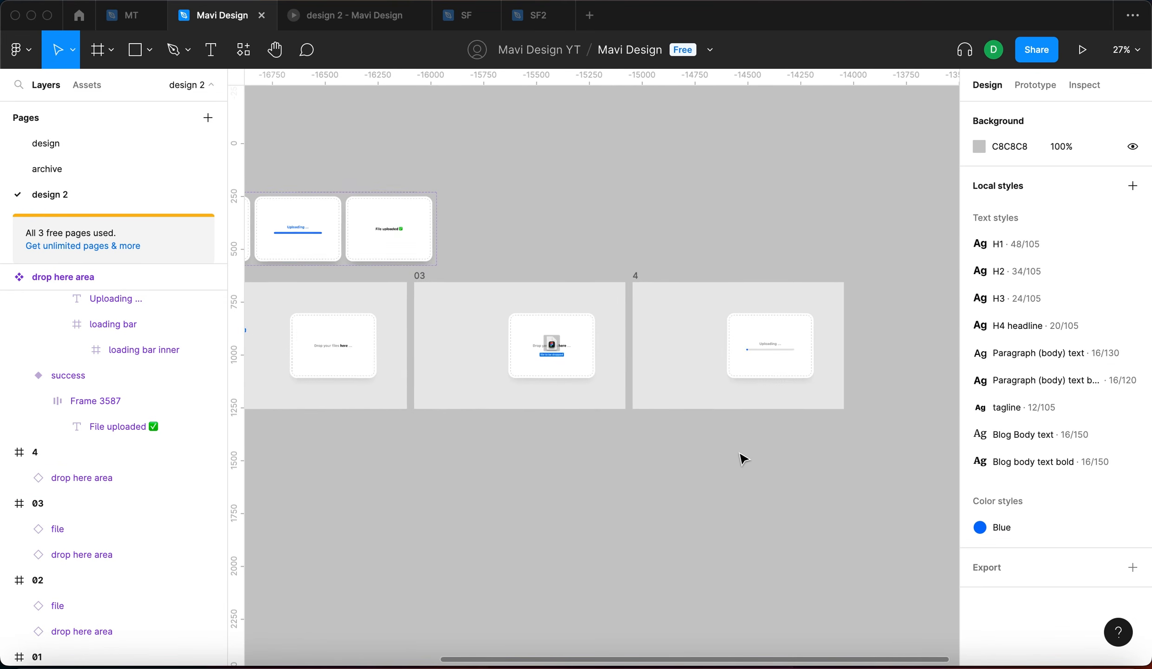
Step: Restart the running prototype preview and test dropping the file onto the drop area
mouse_move(330, 25)
click(330, 25)
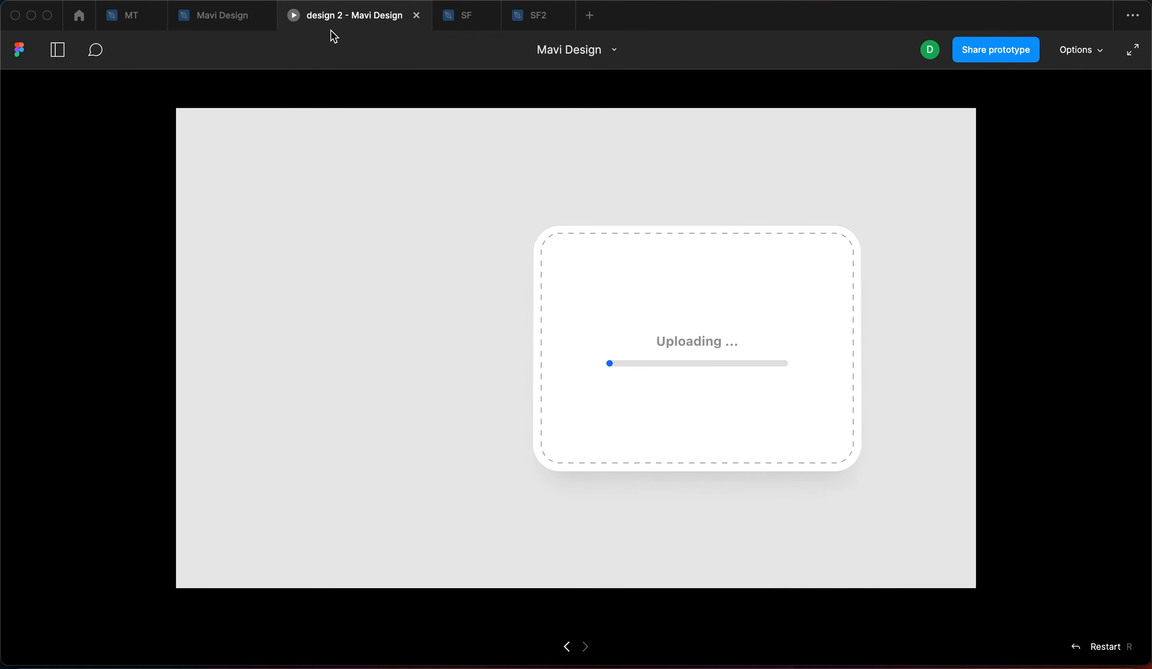
key(r)
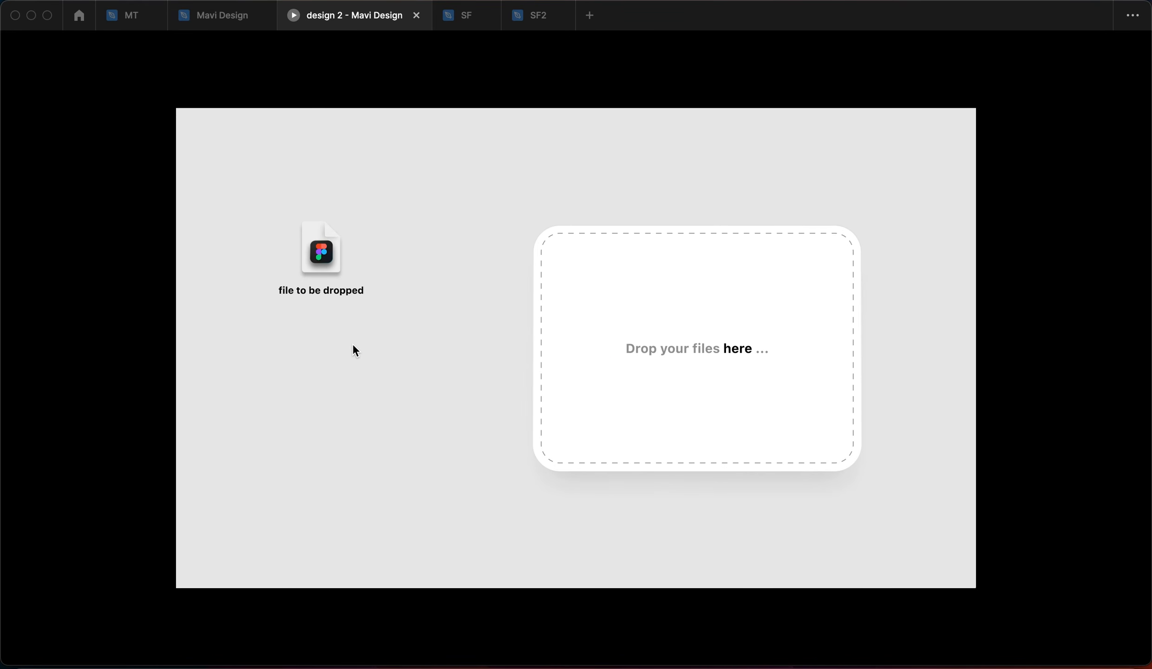
drag(330, 263, 711, 355)
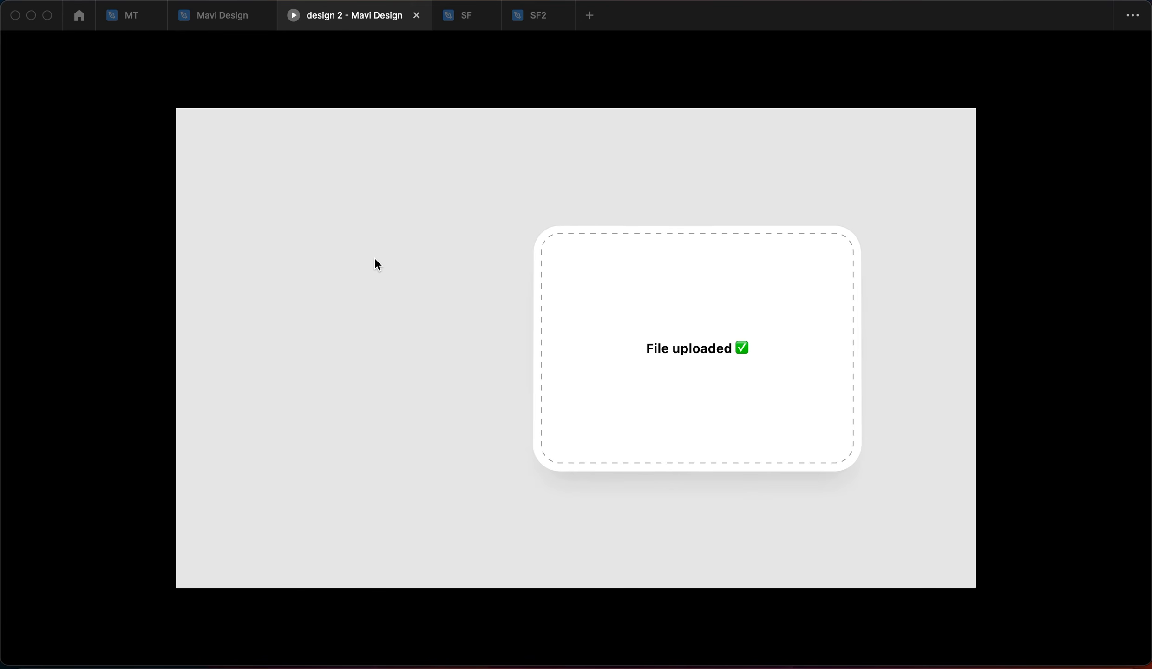
Step: Restart the preview, test selecting and deselecting the file, and drop it onto the drop area
key(r)
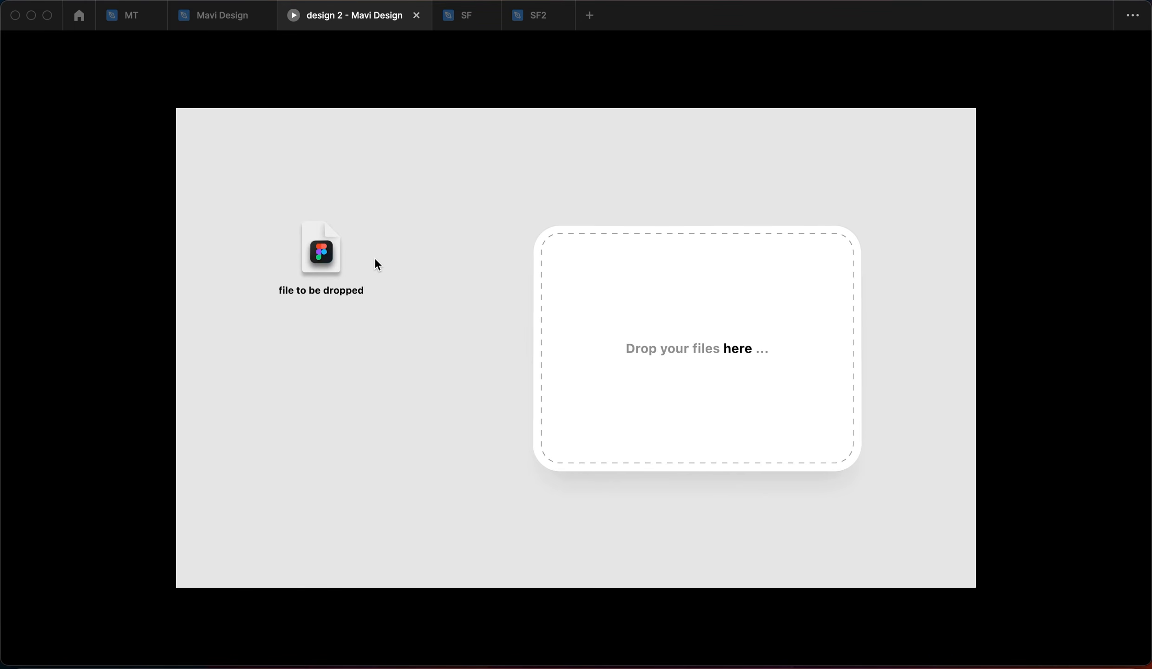
mouse_move(321, 255)
mouse_down()
mouse_move(570, 353)
mouse_move(609, 321)
mouse_move(701, 332)
mouse_move(318, 253)
mouse_up()
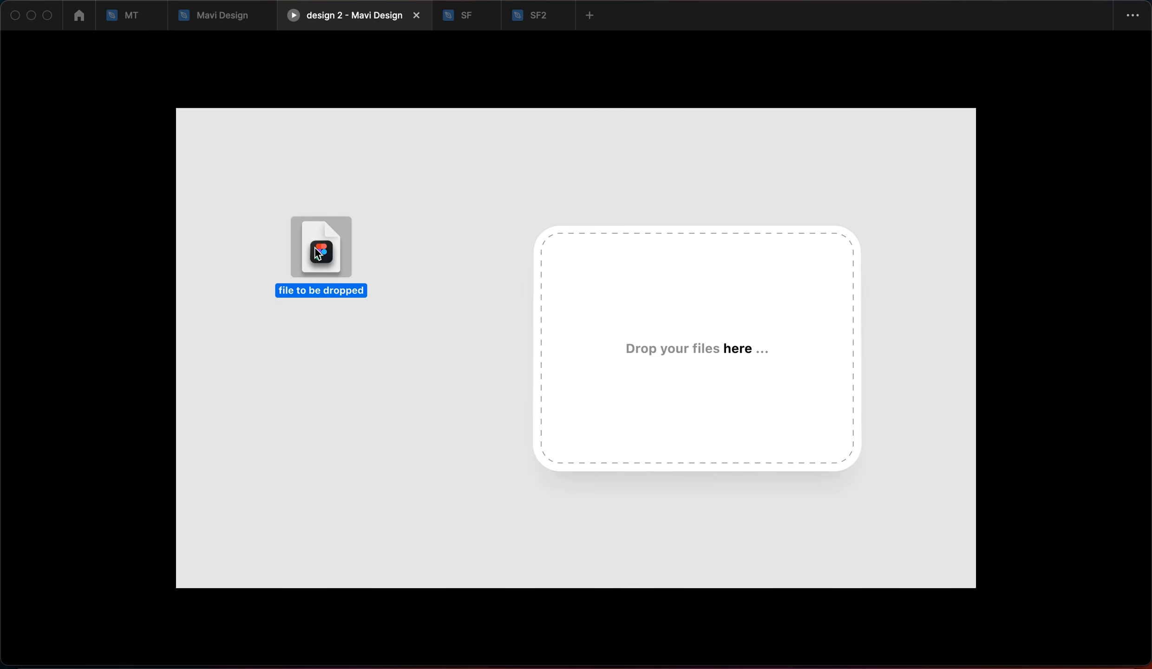
click(314, 400)
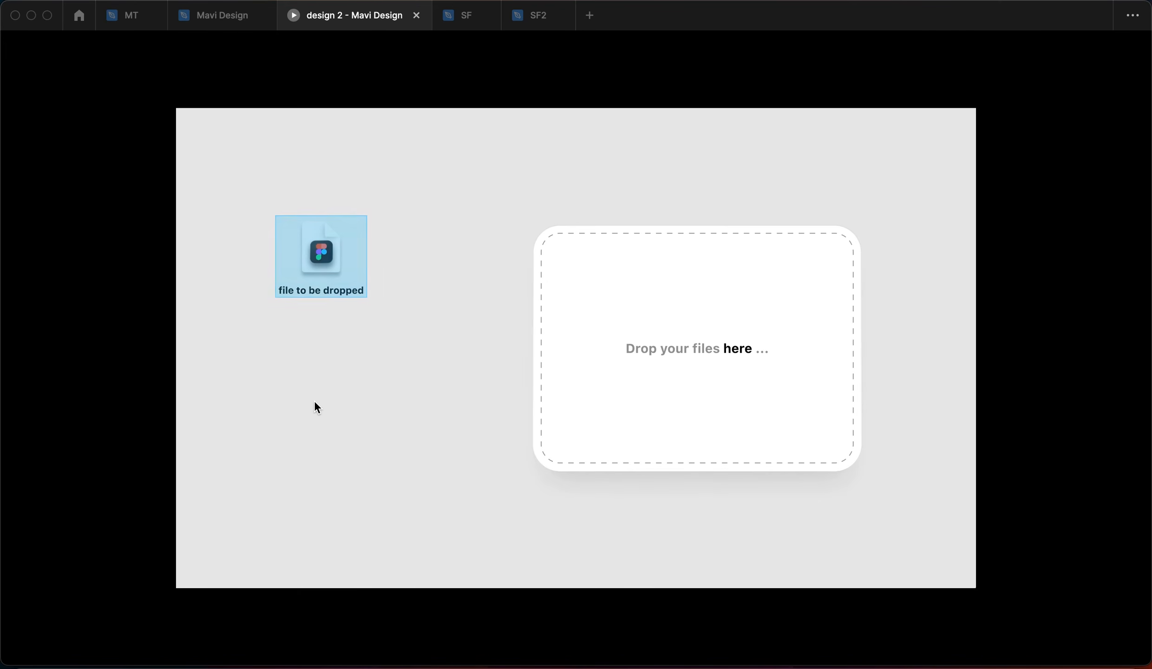
click(326, 259)
drag(327, 258, 711, 355)
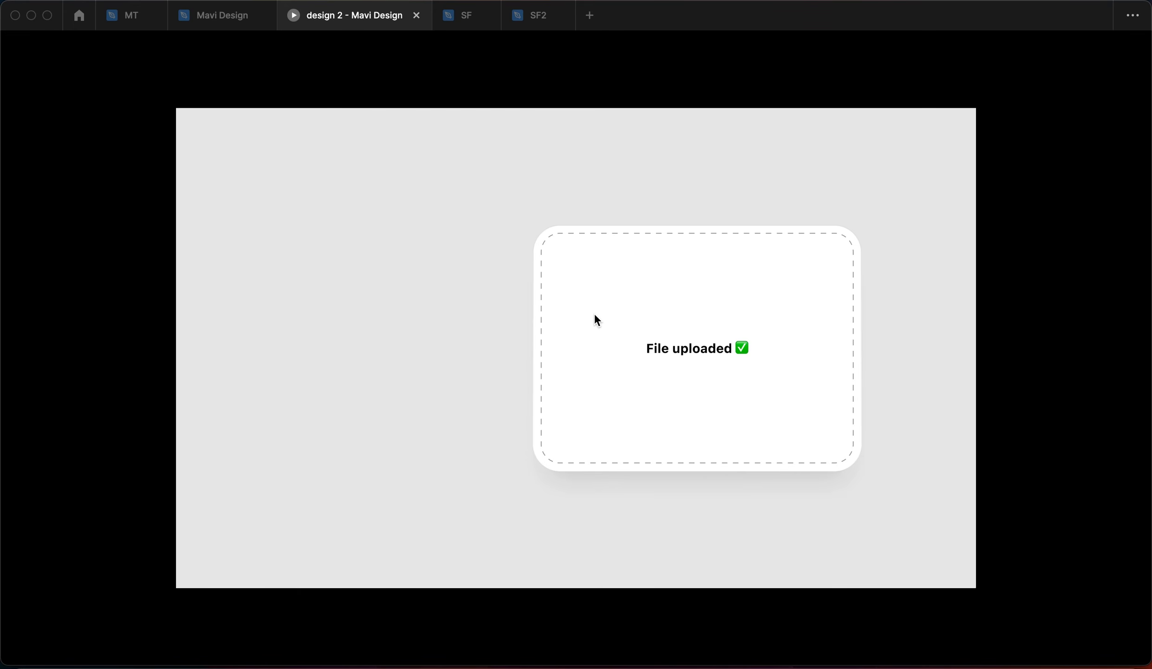
Step: Restart the preview and test moving the file around outside the drop area before dropping it inside
key(r)
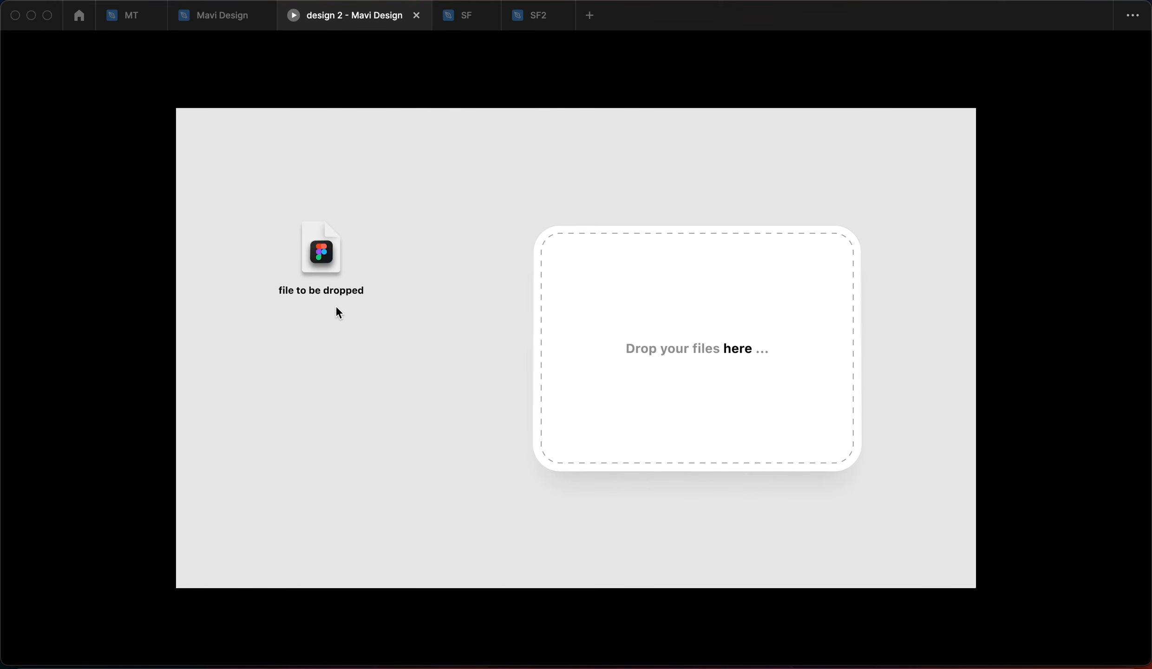
drag(320, 250, 457, 289)
drag(428, 234, 325, 265)
mouse_move(335, 271)
mouse_down()
mouse_move(321, 257)
mouse_move(450, 258)
mouse_move(419, 391)
mouse_move(512, 204)
mouse_move(471, 278)
mouse_move(402, 192)
mouse_move(383, 291)
mouse_move(625, 360)
mouse_move(682, 335)
mouse_move(329, 258)
mouse_up()
drag(342, 270, 714, 364)
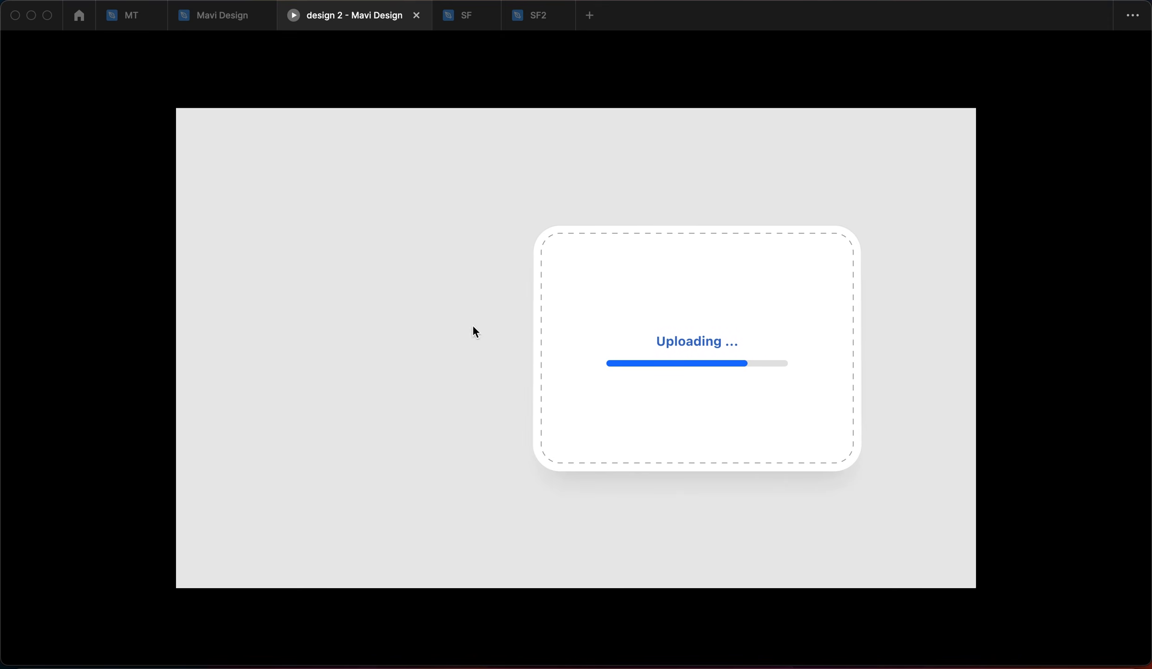
Step: In the design file, recolor the blue filename label of the file component's Variant2 to dark green
click(222, 26)
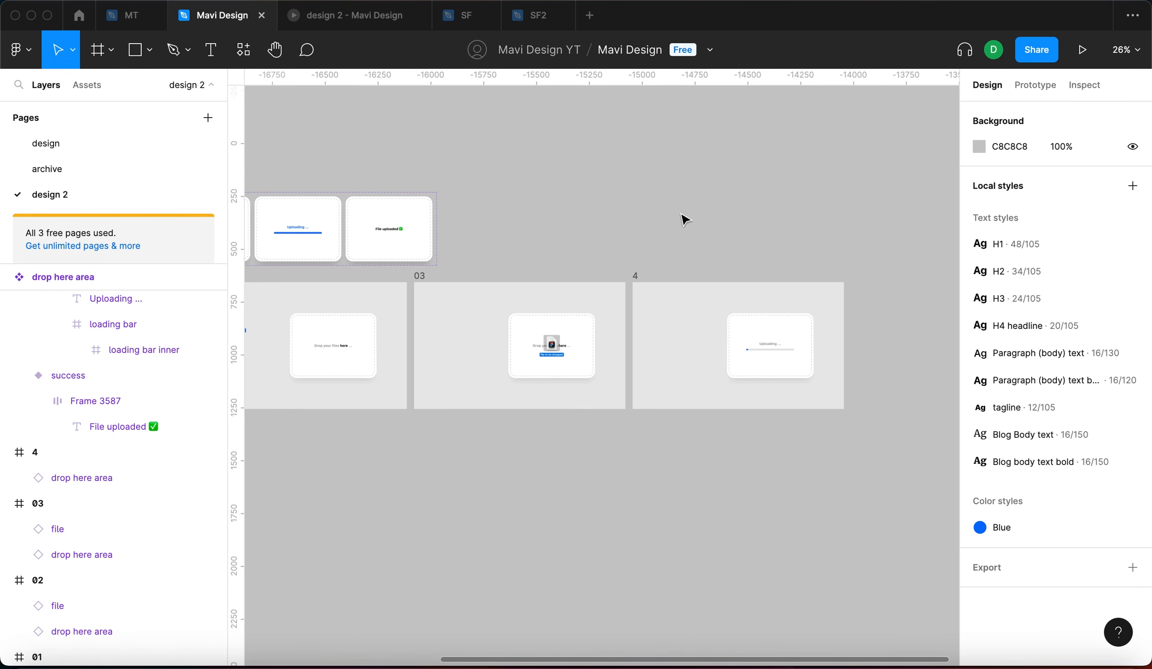
drag(614, 219, 746, 241)
scroll(698, 233, down, 10)
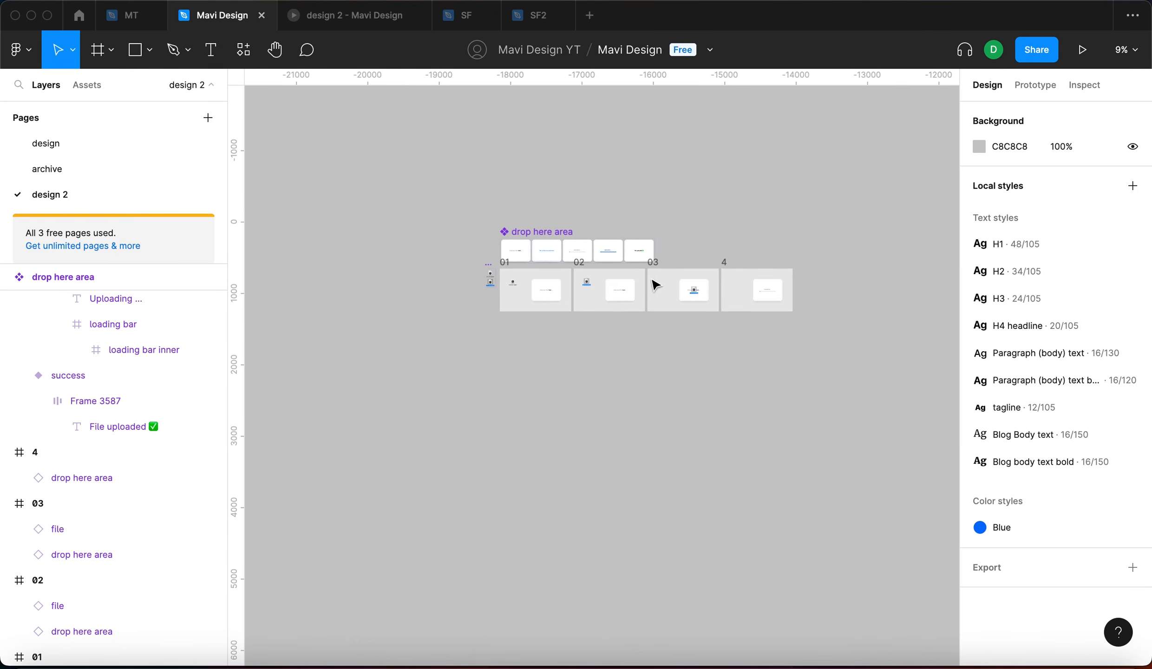
scroll(591, 288, up, 5)
scroll(566, 453, right, 3)
scroll(566, 453, up, 2)
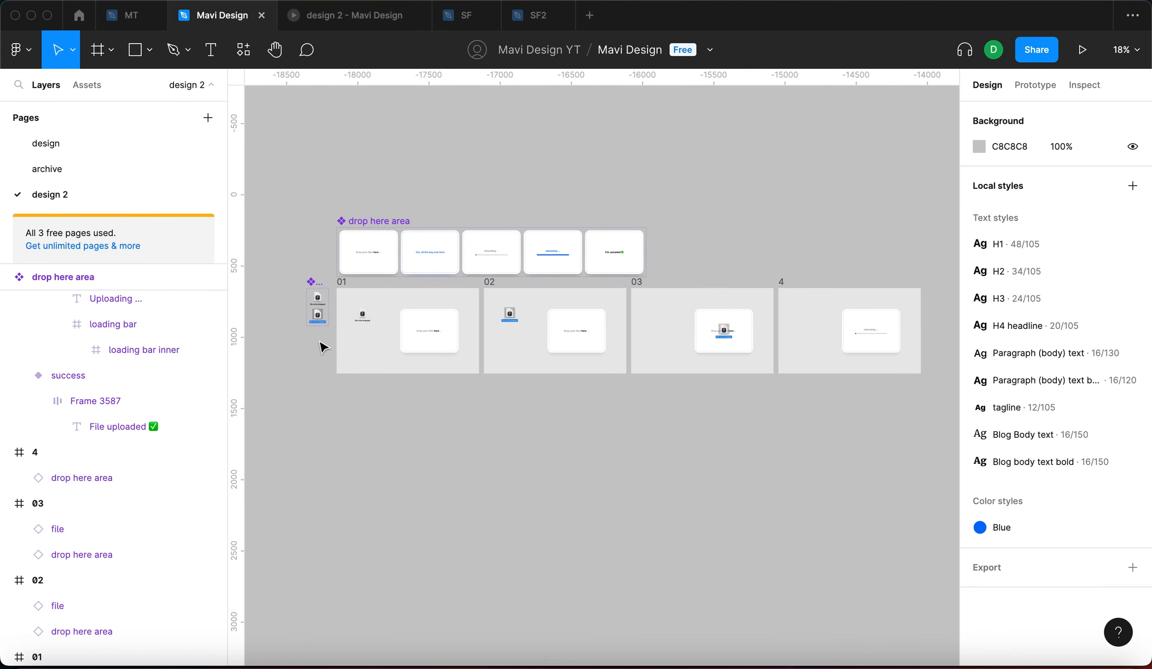
scroll(316, 333, up, 1)
scroll(316, 333, up, 10)
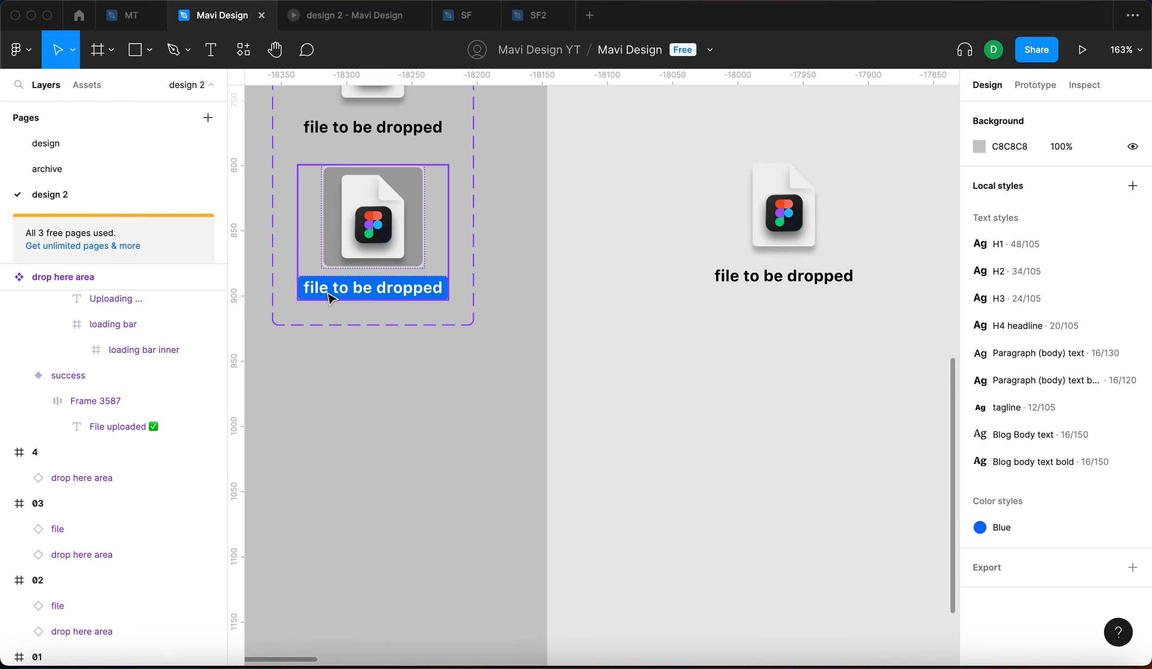
click(331, 297)
scroll(968, 483, down, 5)
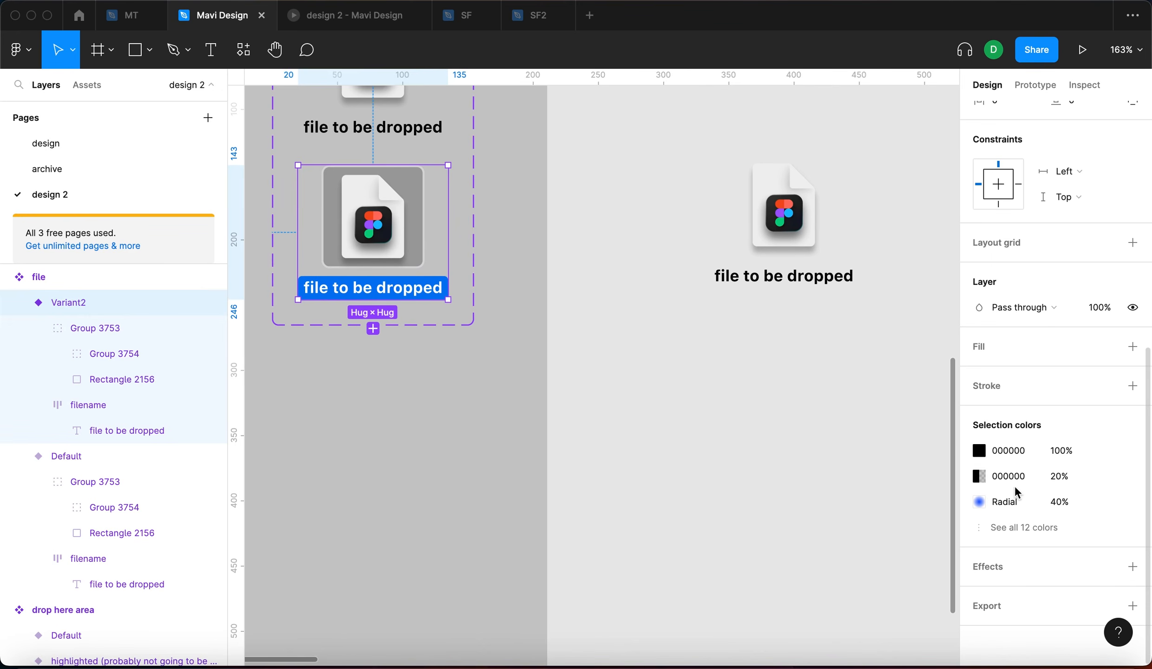
click(983, 530)
scroll(981, 530, down, 2)
click(978, 427)
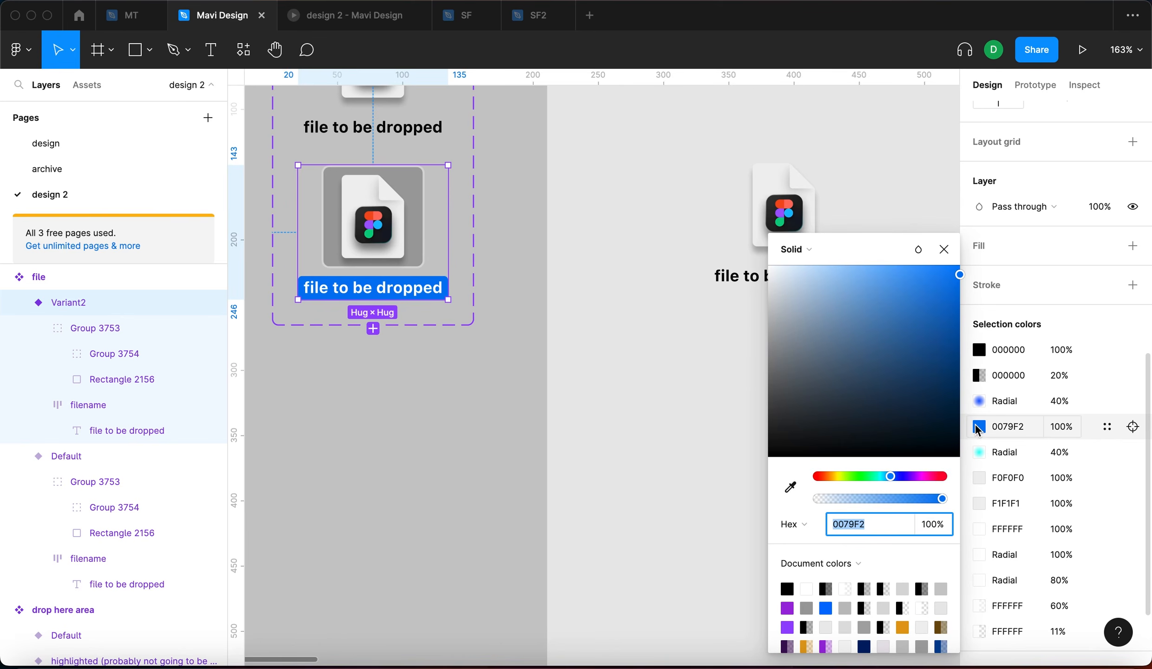
mouse_move(880, 478)
mouse_down()
mouse_move(864, 479)
mouse_move(874, 474)
mouse_up()
drag(923, 357, 946, 356)
click(534, 338)
Step: Set the font size of the "File uploaded" text in the success variant to 26
scroll(534, 338, up, 10)
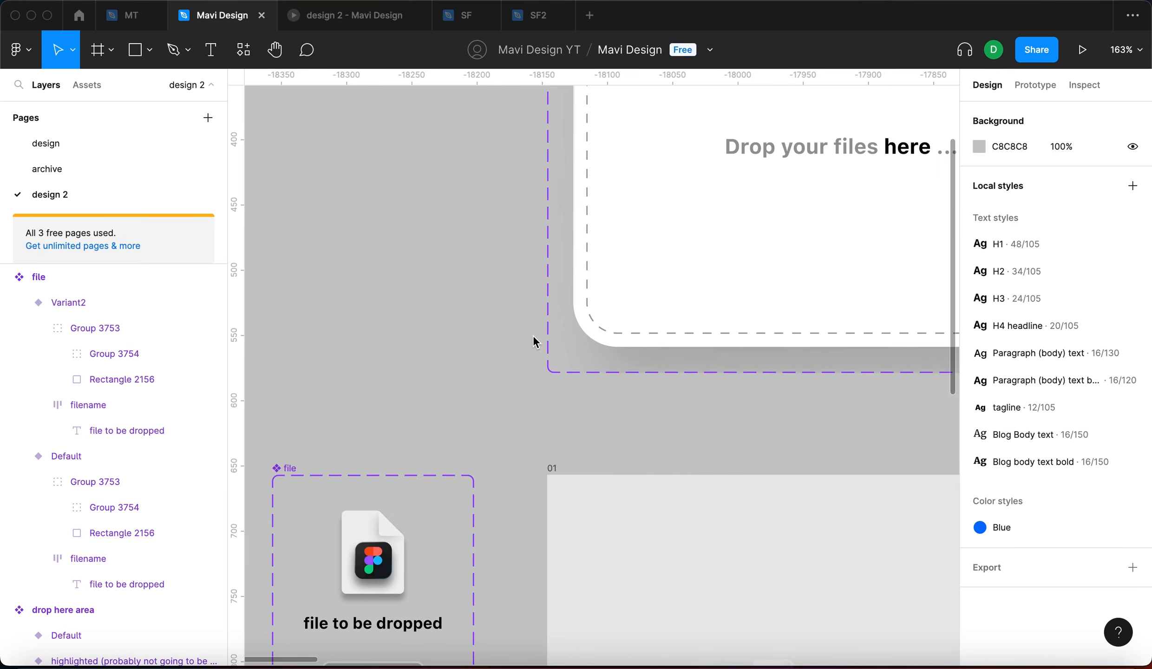
scroll(534, 338, down, 5)
scroll(823, 290, right, 20)
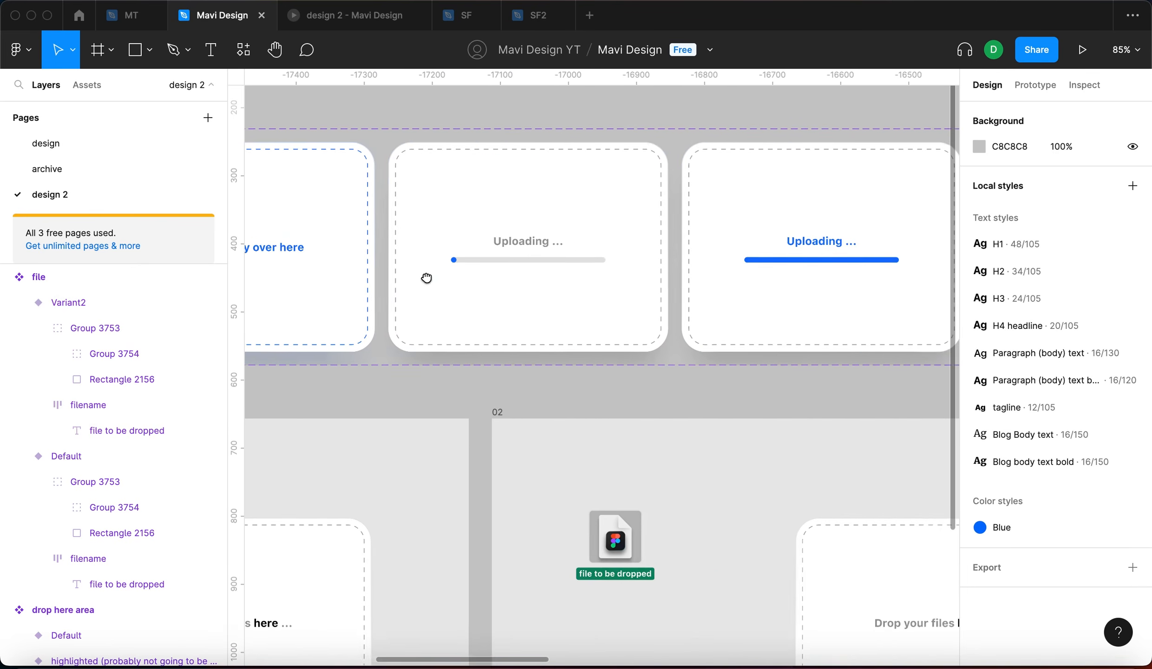
super+click(836, 244)
scroll(826, 324, right, 3)
scroll(874, 324, up, 5)
click(1087, 450)
key(shift+Up)
key(shift+Up)
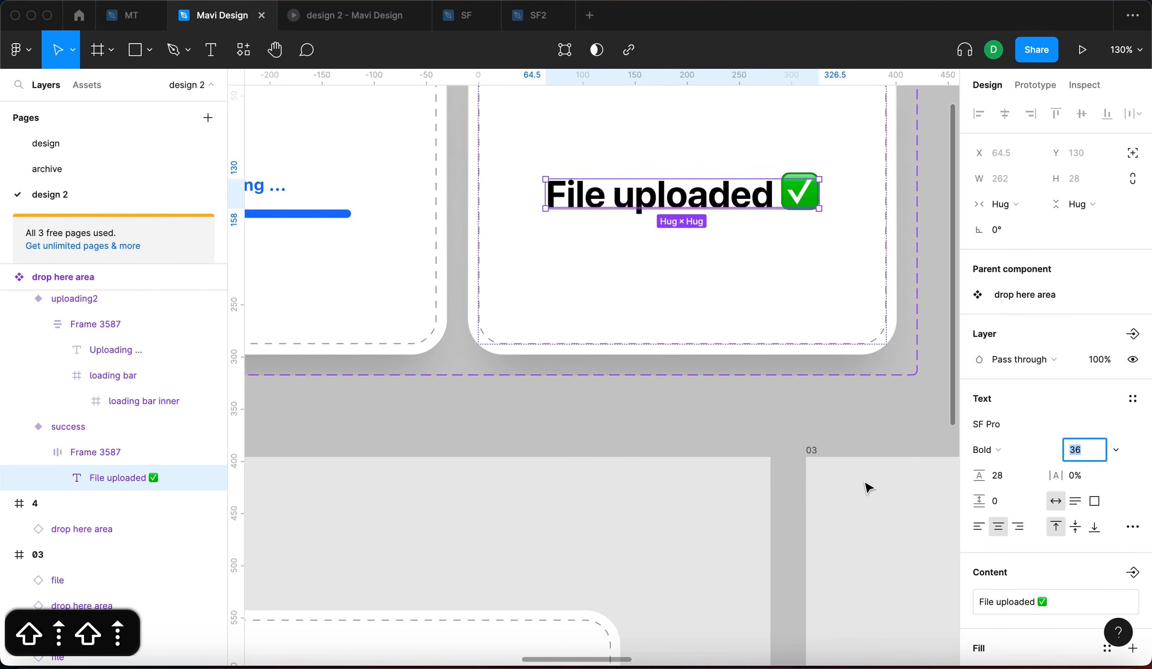
key(shift+Down)
key(Return)
click(829, 462)
Step: Restart the prototype preview and test the file drop with the recolored label and enlarged success text
click(341, 10)
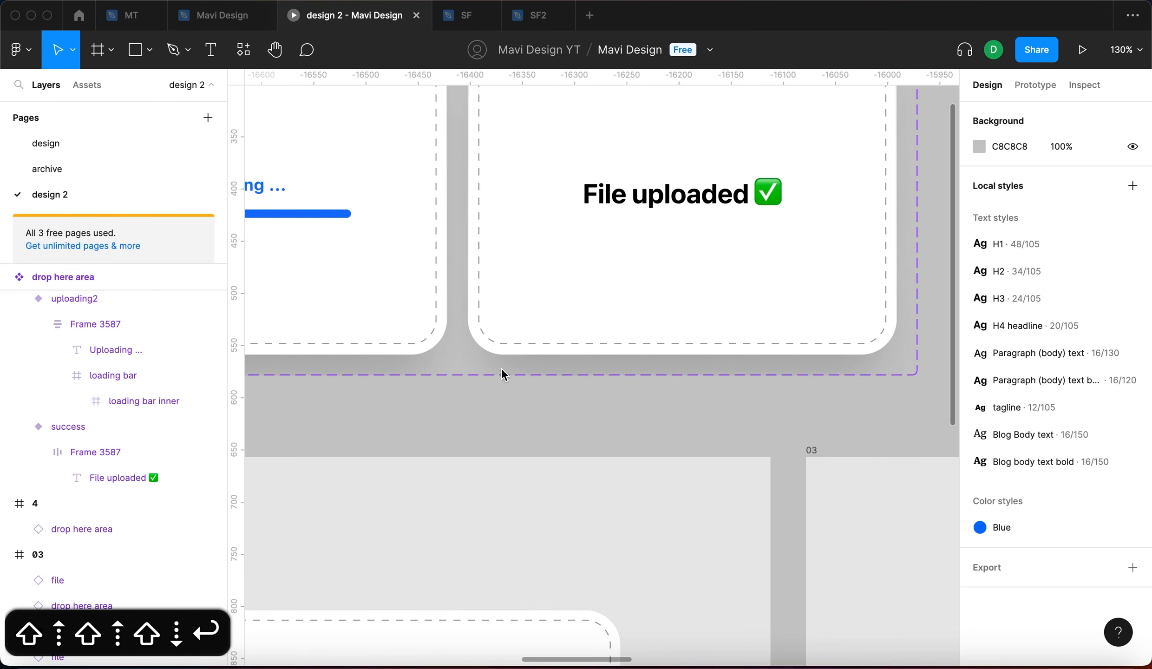
key(r)
drag(318, 263, 691, 414)
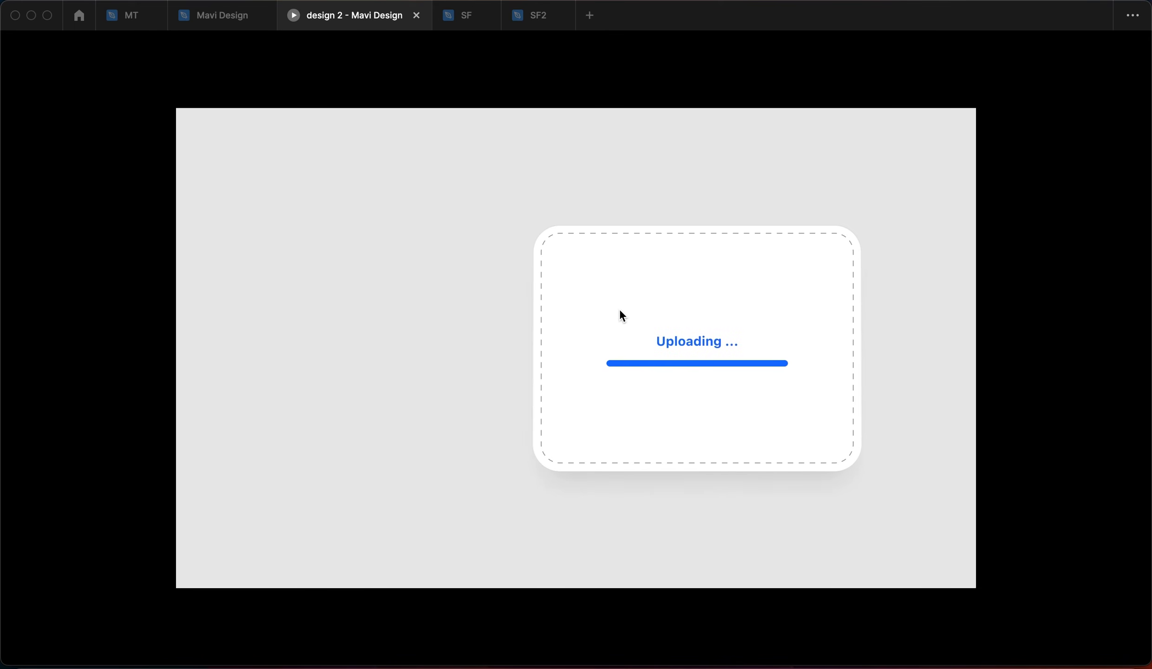
Step: Back in the design file, undo the success text enlargement and the green recoloring of the filename label
click(226, 24)
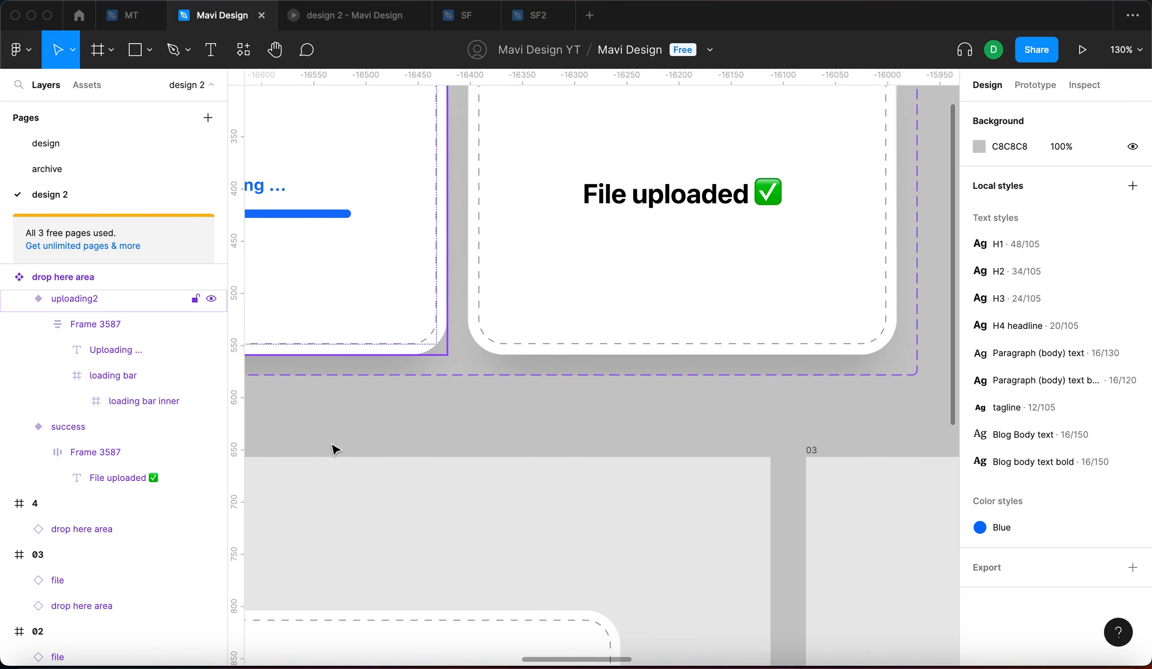
scroll(542, 466, down, 5)
scroll(496, 419, up, 5)
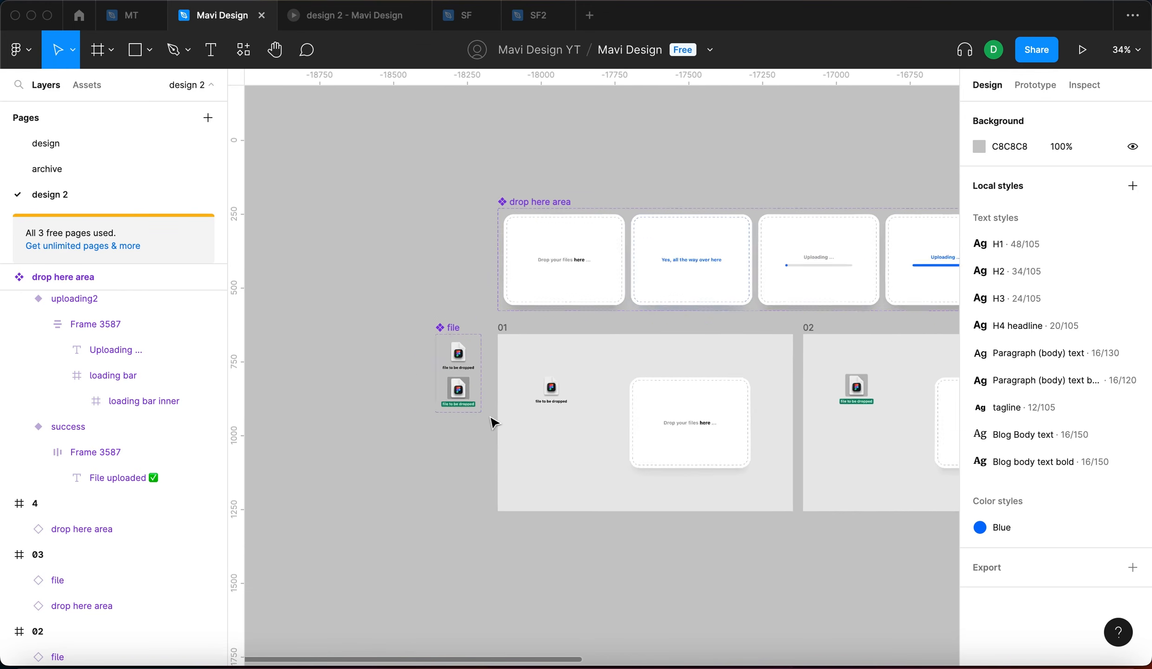
key(super+y)
key(super+y)
key(super+z)
key(super+z)
key(super+z)
key(super+z)
key(super+z)
key(super+z)
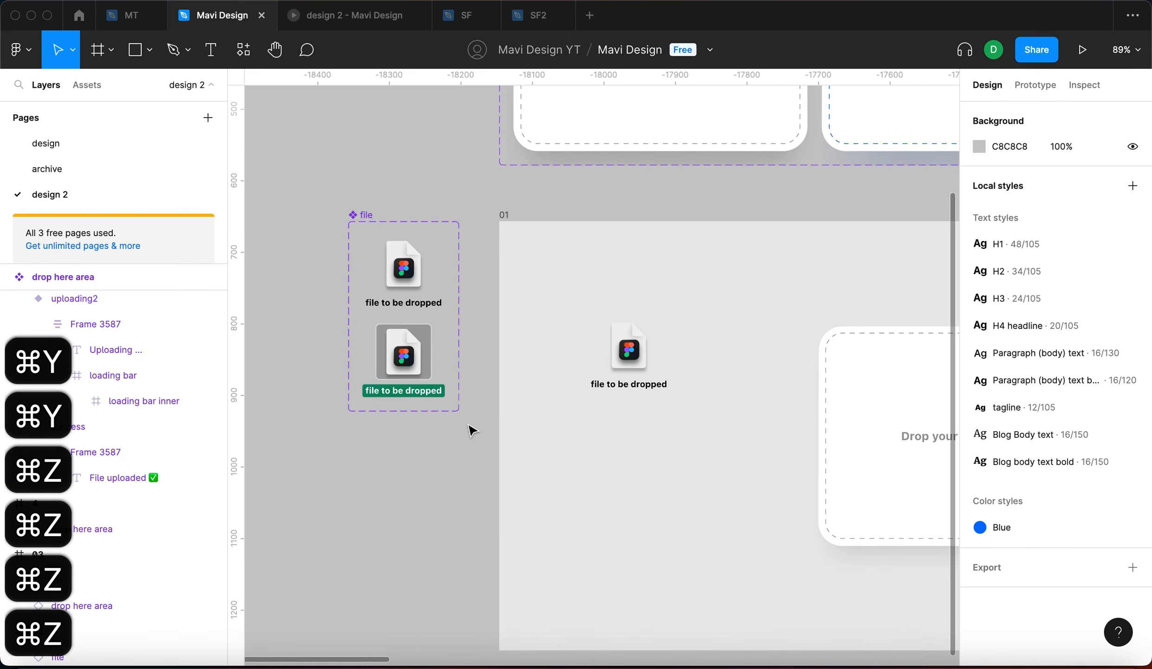
key(super+z)
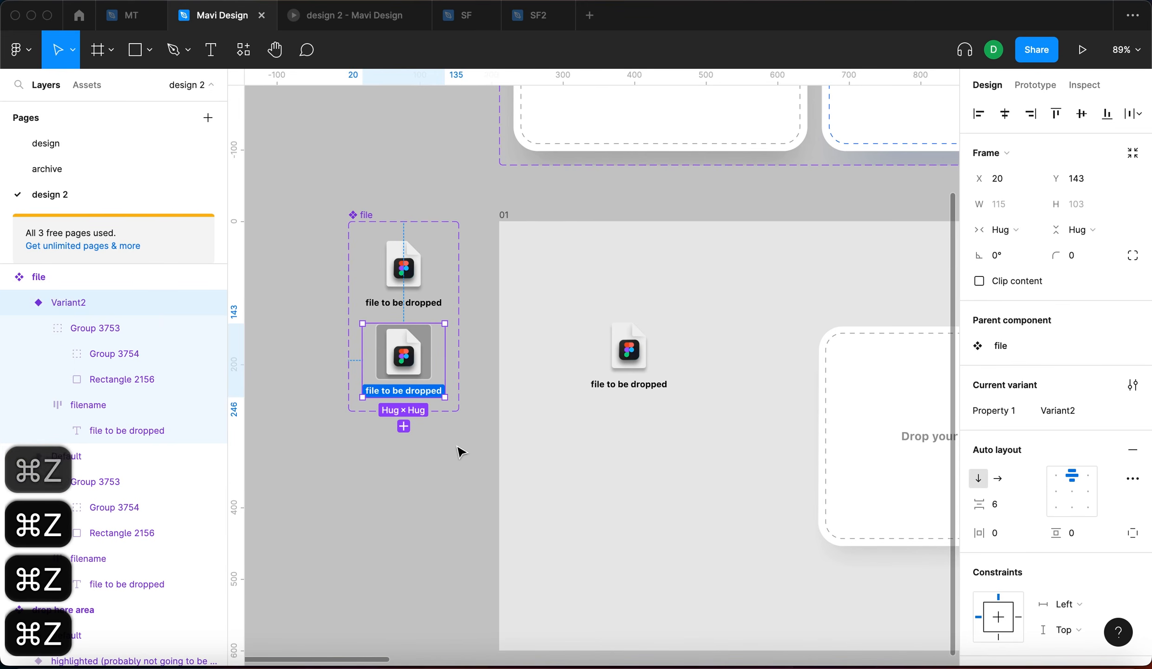
Step: Set the font size of the "File uploaded" text in the success variant to 24
click(458, 448)
scroll(459, 448, up, 2)
scroll(459, 449, right, 8)
scroll(601, 397, right, 15)
scroll(779, 319, up, 5)
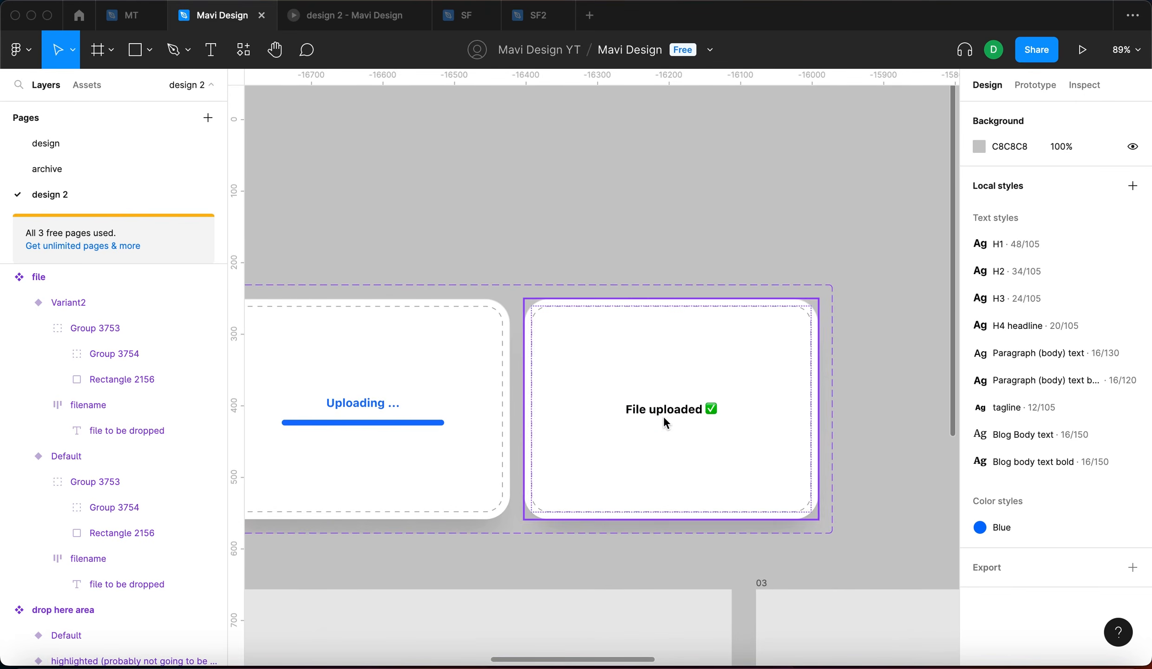
super+click(673, 406)
click(1088, 451)
key(shift+Up)
key(Down)
key(Down)
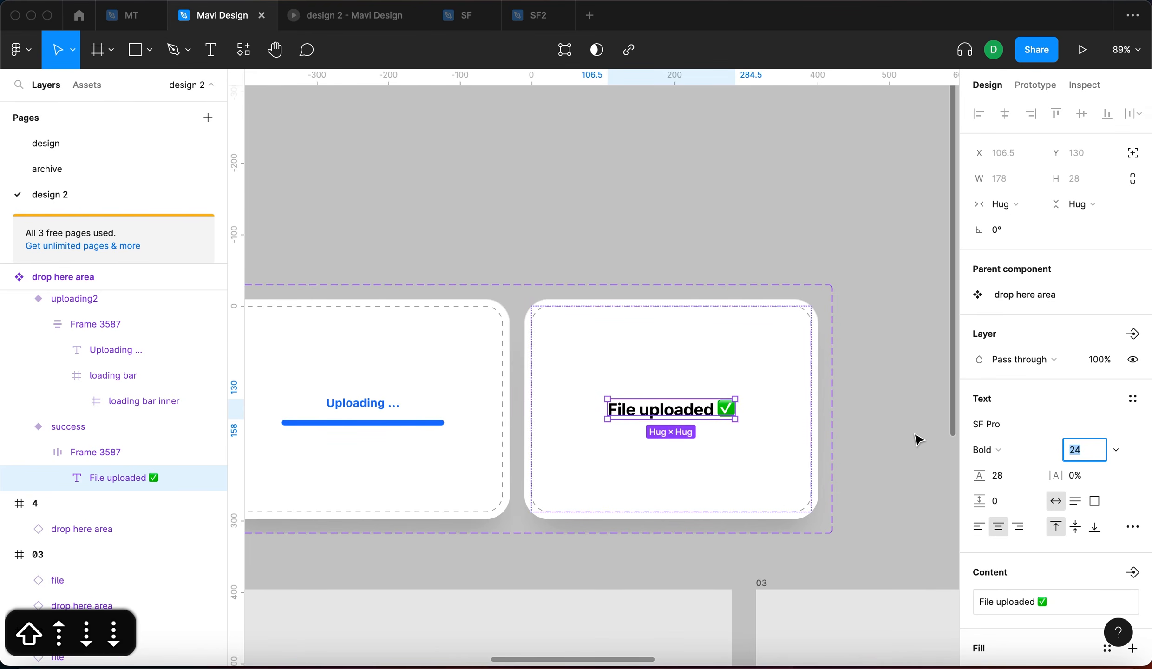
key(Return)
click(910, 439)
Step: Review the drop here area and file component sets together with frames 01 to 4
scroll(910, 440, down, 1)
scroll(909, 441, down, 10)
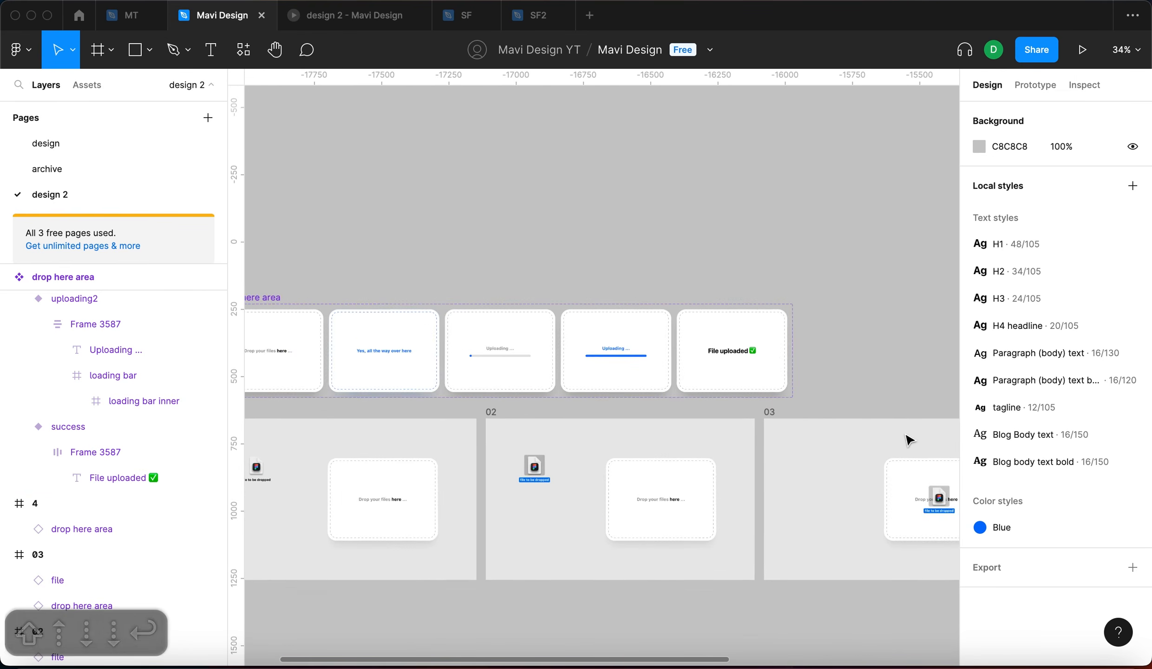
scroll(772, 263, down, 3)
scroll(772, 262, right, 3)
scroll(772, 262, right, 3)
scroll(772, 263, up, 1)
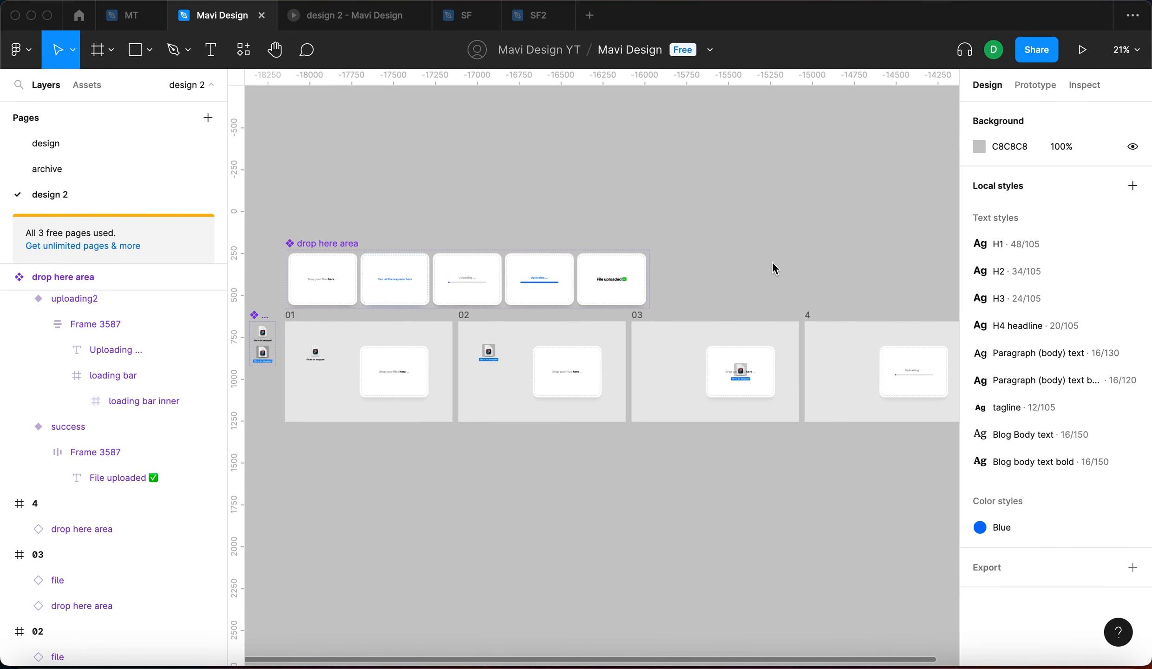
scroll(772, 263, down, 4)
drag(409, 190, 924, 395)
click(372, 344)
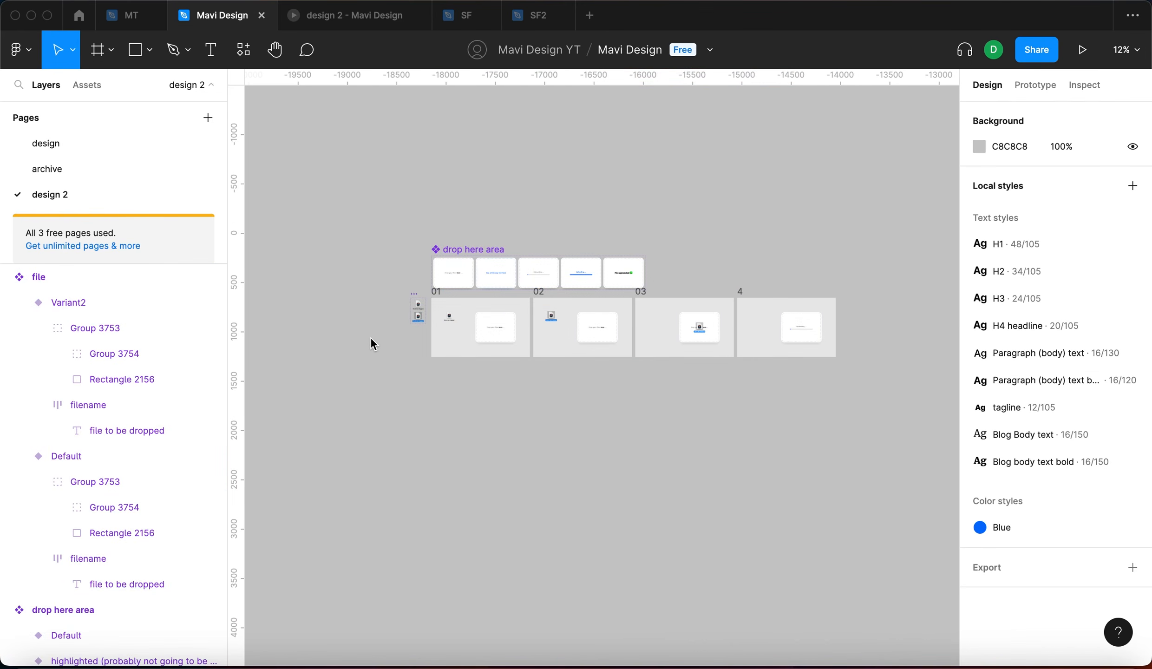
scroll(376, 338, up, 5)
scroll(538, 214, up, 8)
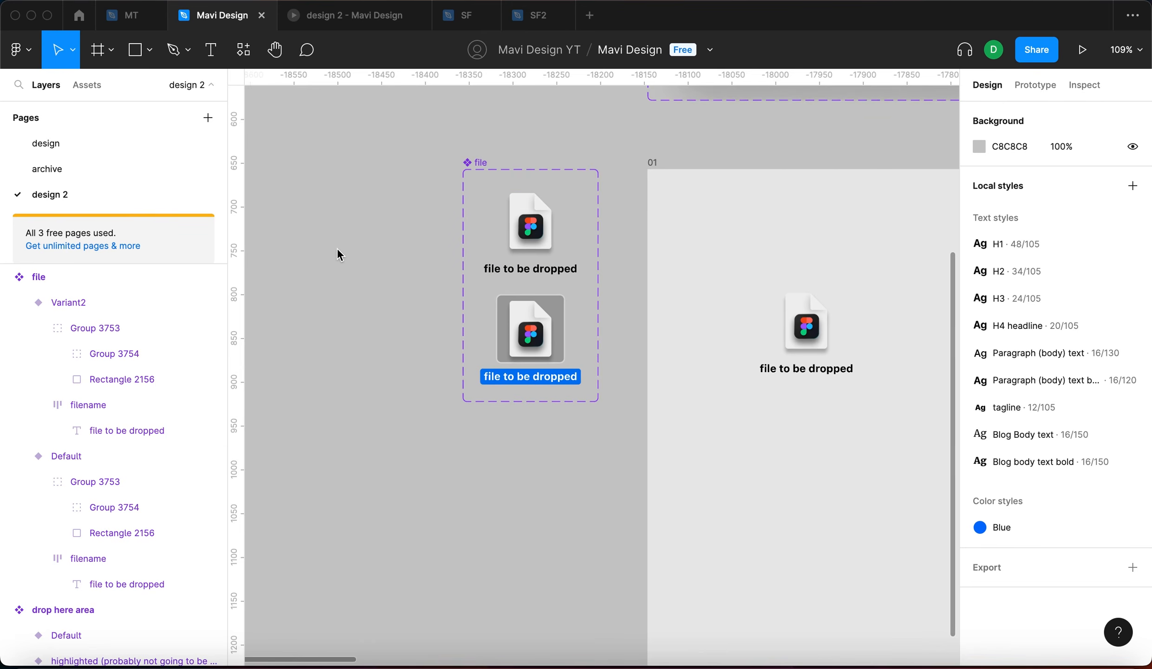
scroll(337, 358, down, 8)
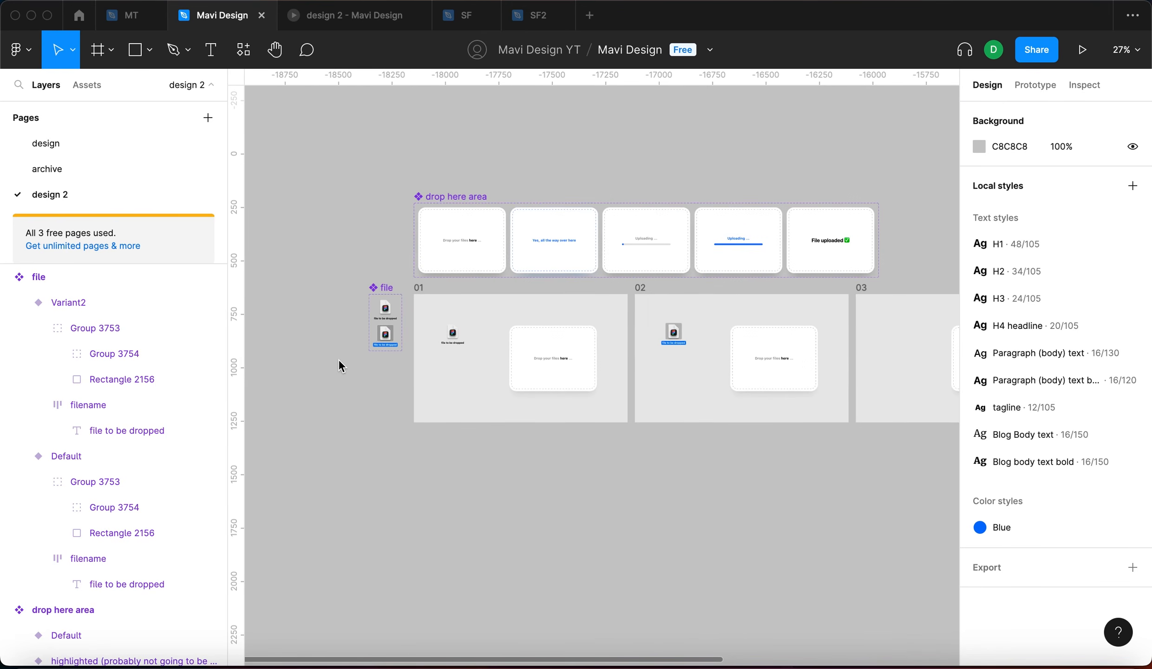
scroll(433, 502, right, 3)
scroll(433, 501, down, 3)
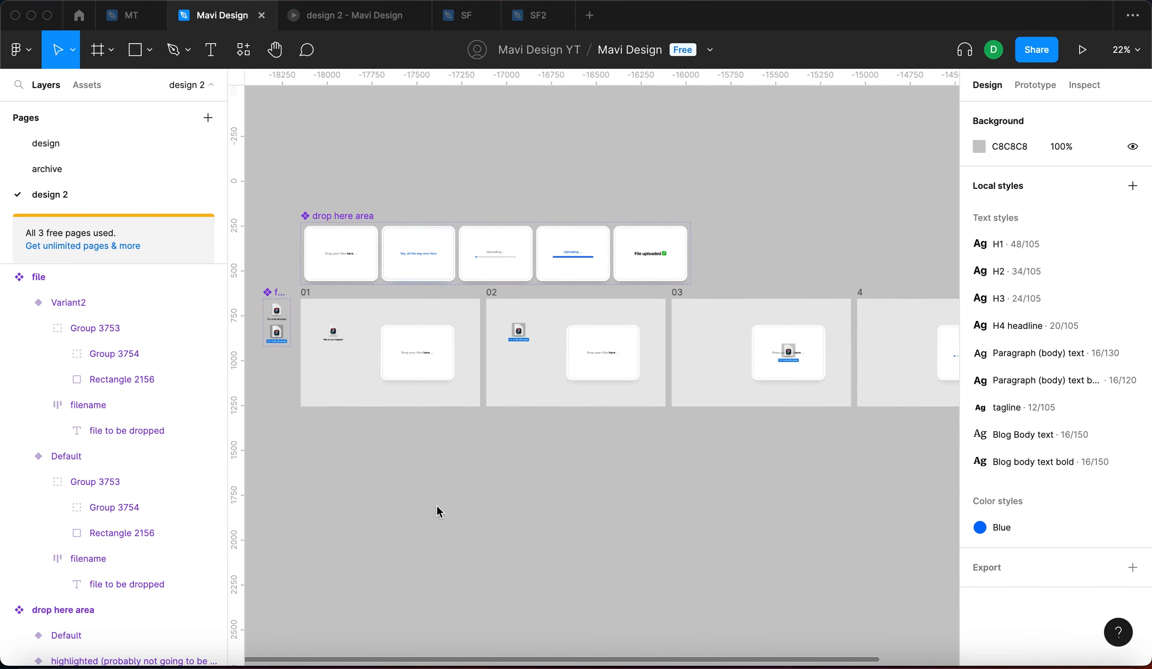